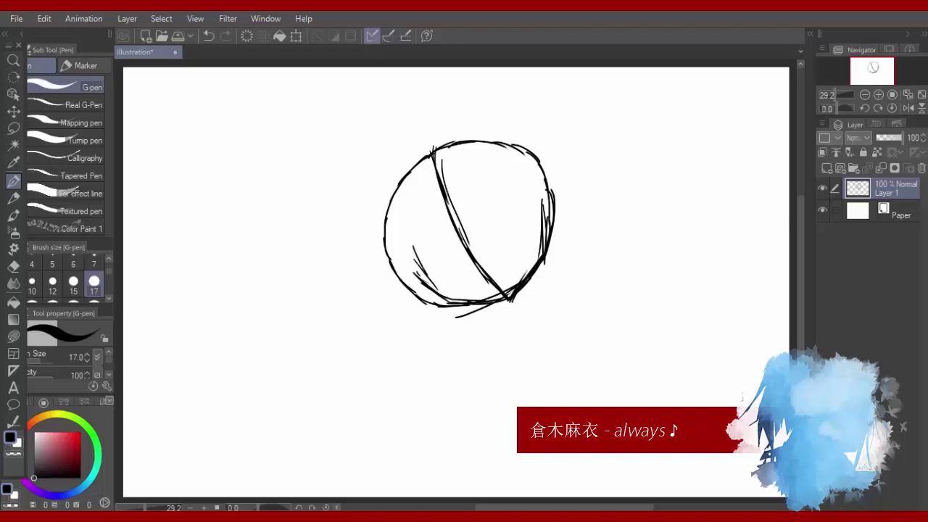
Undo the jaw strokes and the slanted centre line inside the head circle.
{"action": "left_click_drag", "start_coordinate": [445, 298], "coordinate": [510, 299]}
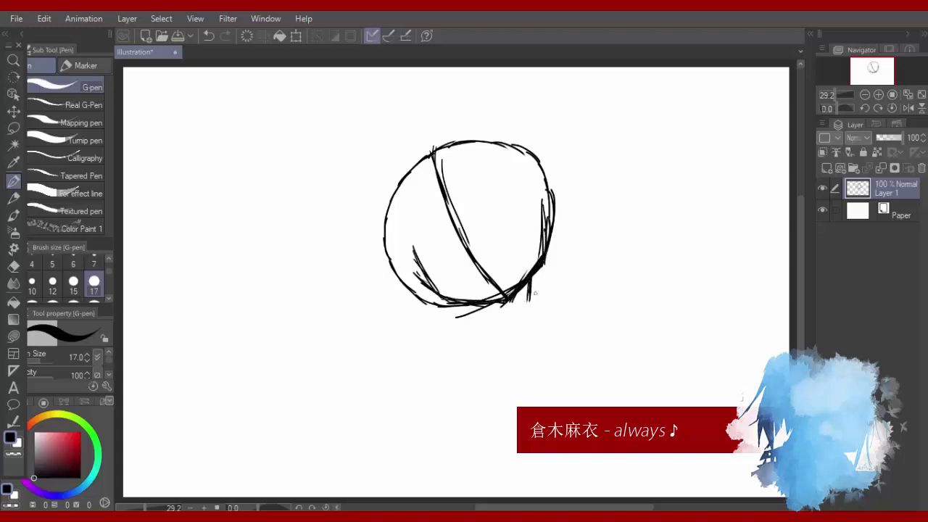
{"action": "key", "text": "ctrl+z"}
{"action": "key", "text": "ctrl+z"}
{"action": "key", "text": "ctrl+z"}
{"action": "key", "text": "ctrl+z"}
{"action": "key", "text": "ctrl+z"}
{"action": "key", "text": "ctrl+z"}
{"action": "key", "text": "ctrl+z"}
{"action": "key", "text": "ctrl+z"}
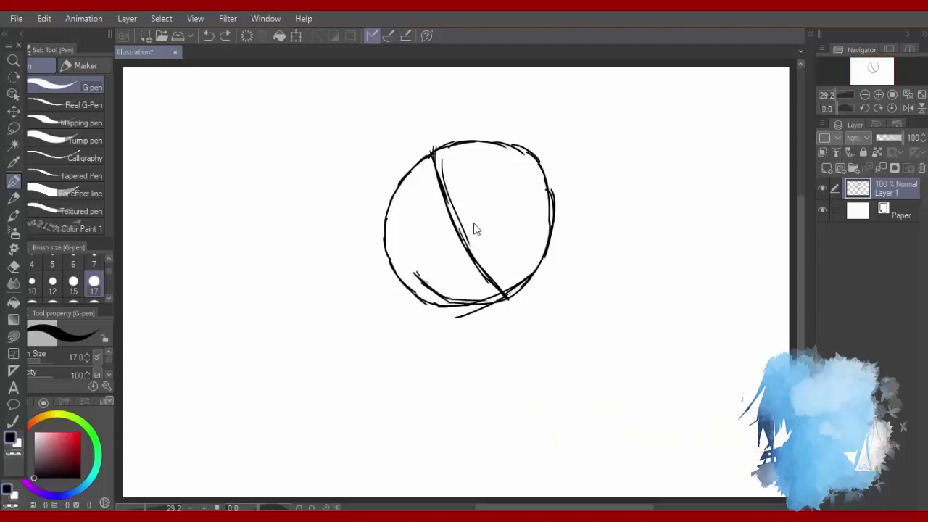
Draw a near-vertical centre line through the head circle and sketch the cheek and jaw lines along its lower edge.
{"action": "left_click_drag", "start_coordinate": [459, 139], "coordinate": [464, 297]}
{"action": "mouse_move", "coordinate": [458, 145]}
{"action": "left_mouse_down"}
{"action": "mouse_move", "coordinate": [467, 305]}
{"action": "mouse_move", "coordinate": [453, 296]}
{"action": "mouse_move", "coordinate": [457, 327]}
{"action": "left_mouse_up"}
{"action": "left_click_drag", "start_coordinate": [396, 243], "coordinate": [414, 285]}
{"action": "mouse_move", "coordinate": [398, 250]}
{"action": "left_mouse_down"}
{"action": "mouse_move", "coordinate": [439, 296]}
{"action": "mouse_move", "coordinate": [467, 306]}
{"action": "left_mouse_up"}
{"action": "mouse_move", "coordinate": [416, 292]}
{"action": "left_mouse_down"}
{"action": "mouse_move", "coordinate": [467, 311]}
{"action": "mouse_move", "coordinate": [540, 270]}
{"action": "mouse_move", "coordinate": [552, 209]}
{"action": "left_mouse_up"}
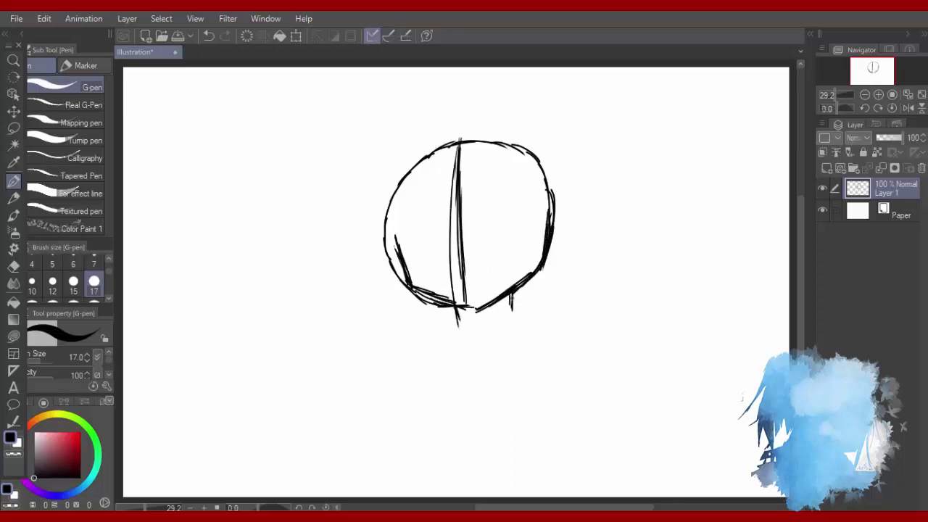
Sketch the neck and a bow tie with fold lines below the chin, plus a short curved line beneath the bow.
{"action": "mouse_move", "coordinate": [513, 294]}
{"action": "left_mouse_down"}
{"action": "mouse_move", "coordinate": [486, 319]}
{"action": "mouse_move", "coordinate": [495, 345]}
{"action": "mouse_move", "coordinate": [475, 351]}
{"action": "mouse_move", "coordinate": [499, 347]}
{"action": "left_mouse_up"}
{"action": "mouse_move", "coordinate": [506, 316]}
{"action": "left_mouse_down"}
{"action": "mouse_move", "coordinate": [495, 330]}
{"action": "mouse_move", "coordinate": [539, 301]}
{"action": "mouse_move", "coordinate": [541, 351]}
{"action": "mouse_move", "coordinate": [522, 357]}
{"action": "mouse_move", "coordinate": [543, 350]}
{"action": "left_mouse_up"}
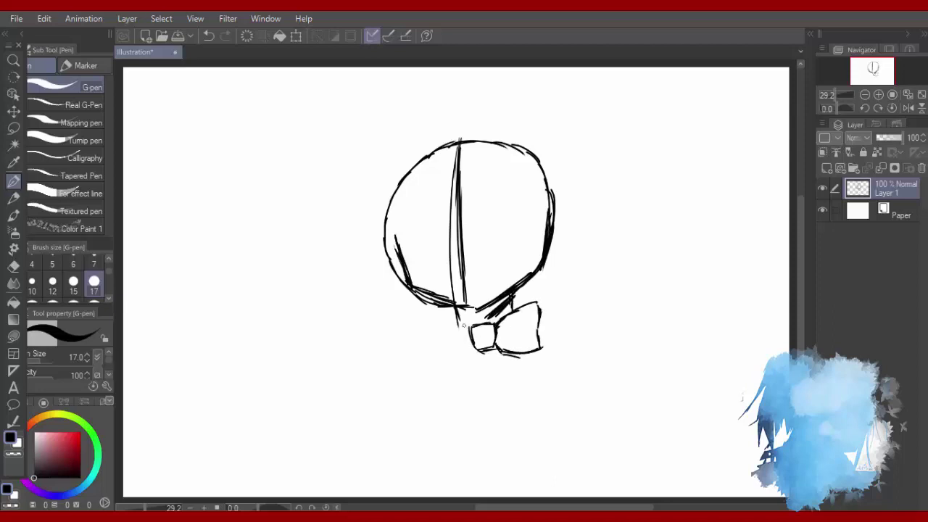
{"action": "mouse_move", "coordinate": [464, 325]}
{"action": "left_mouse_down"}
{"action": "mouse_move", "coordinate": [439, 317]}
{"action": "mouse_move", "coordinate": [428, 328]}
{"action": "mouse_move", "coordinate": [432, 365]}
{"action": "mouse_move", "coordinate": [535, 353]}
{"action": "left_mouse_up"}
{"action": "left_click_drag", "start_coordinate": [535, 331], "coordinate": [539, 356]}
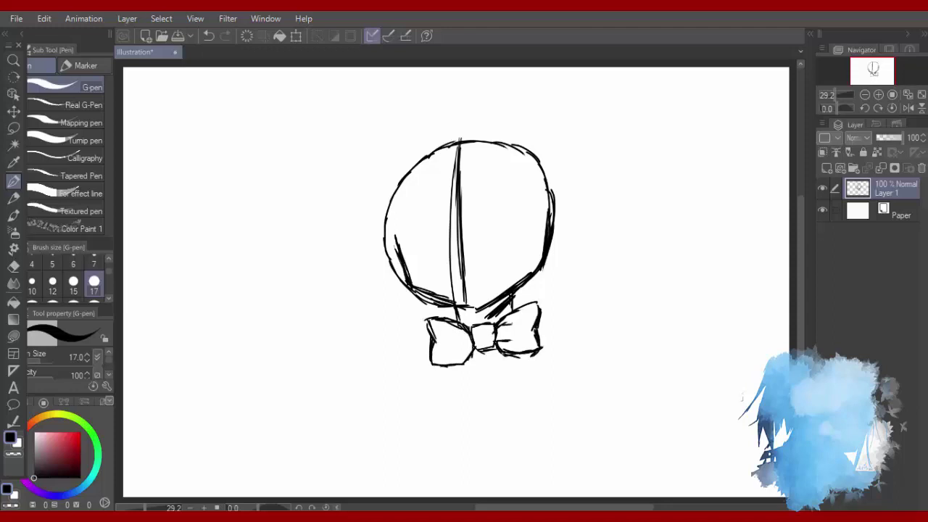
{"action": "left_click_drag", "start_coordinate": [503, 327], "coordinate": [516, 327]}
{"action": "left_click_drag", "start_coordinate": [472, 335], "coordinate": [452, 340]}
{"action": "left_click_drag", "start_coordinate": [472, 343], "coordinate": [462, 349]}
{"action": "left_click_drag", "start_coordinate": [455, 316], "coordinate": [486, 319]}
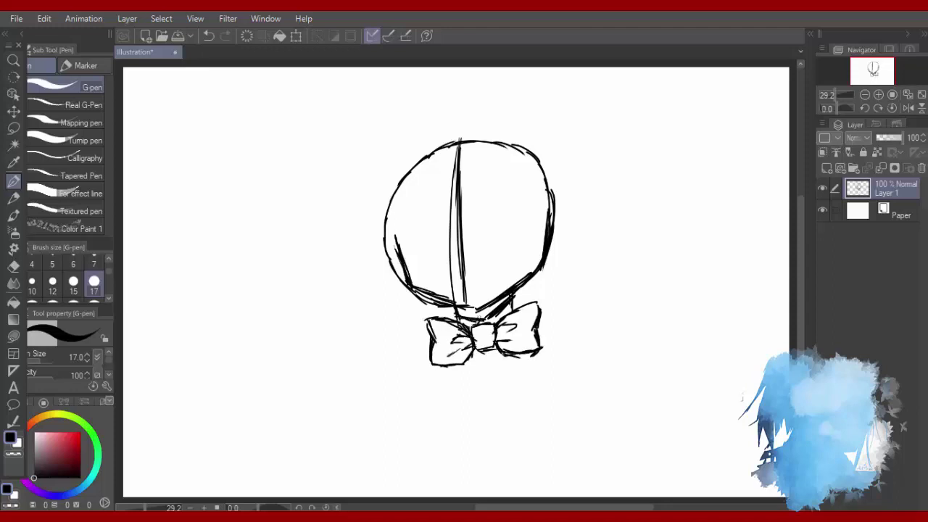
{"action": "left_click_drag", "start_coordinate": [463, 363], "coordinate": [483, 410]}
Draw two curved horizontal guidelines across the head to mark the upper and lower limits of the eyes.
{"action": "mouse_move", "coordinate": [403, 233]}
{"action": "left_mouse_down"}
{"action": "mouse_move", "coordinate": [488, 212]}
{"action": "mouse_move", "coordinate": [552, 214]}
{"action": "left_mouse_up"}
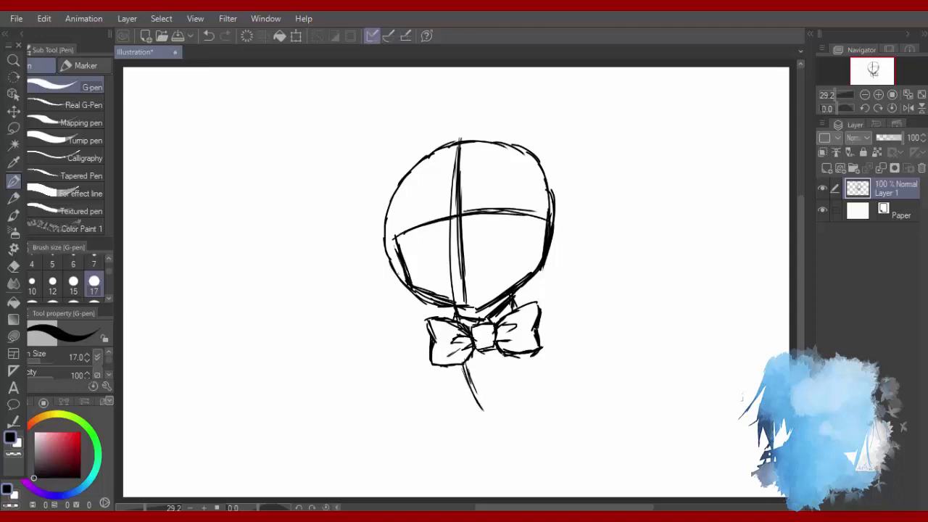
{"action": "left_click_drag", "start_coordinate": [446, 213], "coordinate": [548, 206]}
{"action": "left_click_drag", "start_coordinate": [388, 274], "coordinate": [508, 252]}
{"action": "left_click_drag", "start_coordinate": [427, 265], "coordinate": [545, 250]}
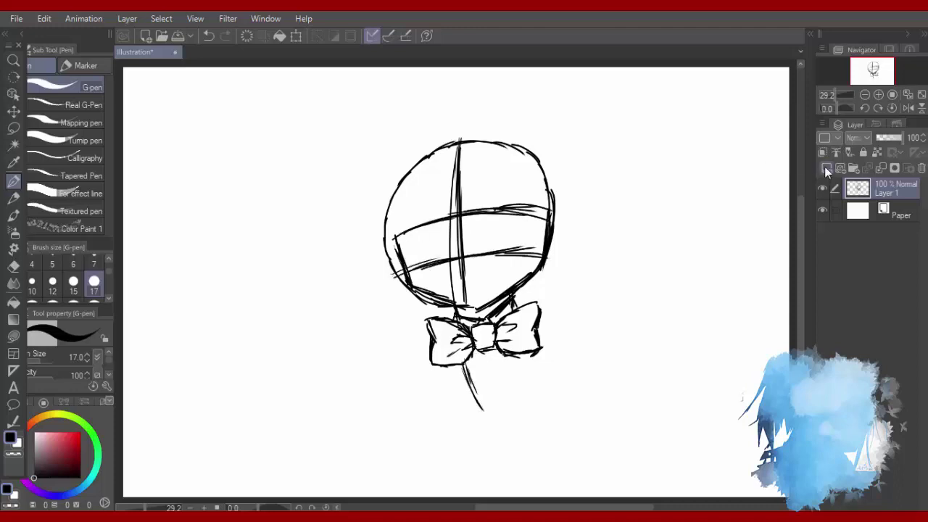
Add a new raster layer and lower the rough sketch layer's opacity to 20%.
{"action": "left_click", "coordinate": [825, 169]}
{"action": "left_click", "coordinate": [891, 210]}
{"action": "left_click", "coordinate": [885, 137]}
{"action": "left_click_drag", "start_coordinate": [885, 137], "coordinate": [882, 139]}
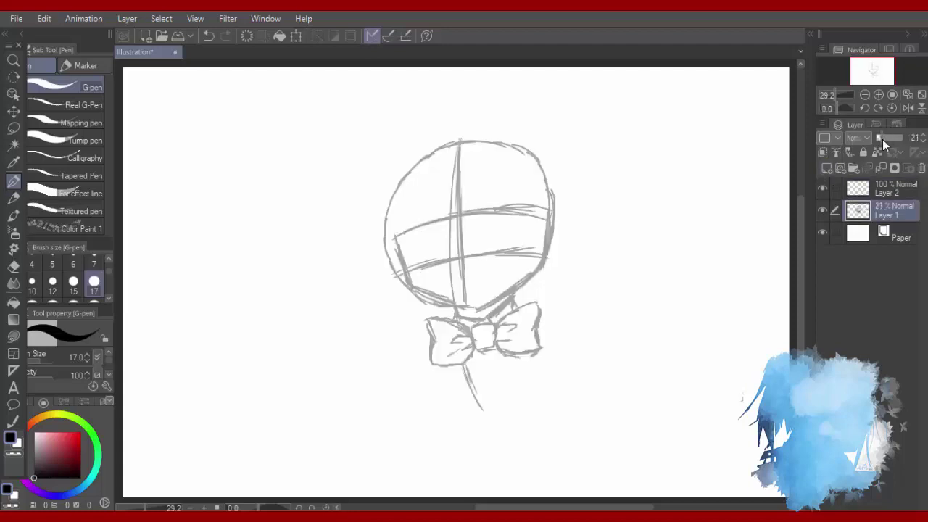
Draw both eyes with irises and upper lashes on Layer 2, between the horizontal guidelines.
{"action": "left_click", "coordinate": [893, 189]}
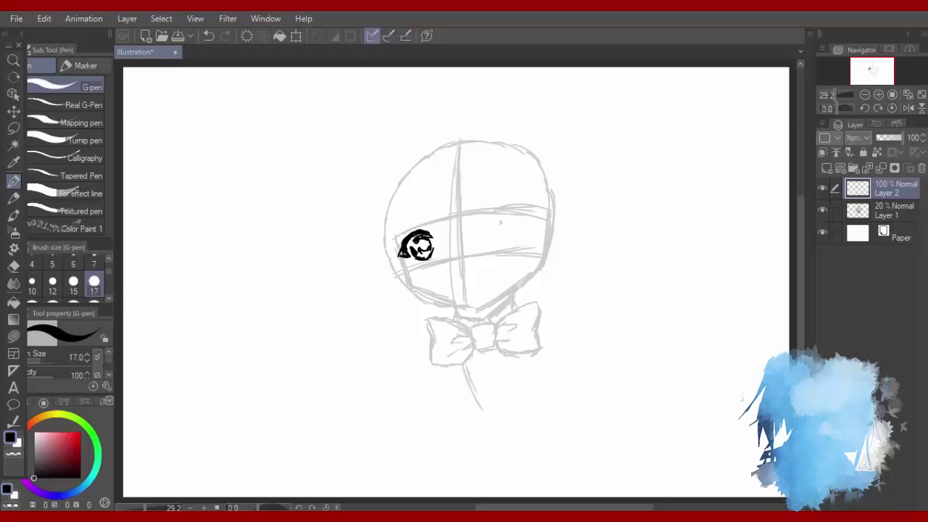
{"action": "mouse_move", "coordinate": [496, 224]}
{"action": "left_mouse_down"}
{"action": "mouse_move", "coordinate": [522, 214]}
{"action": "mouse_move", "coordinate": [537, 227]}
{"action": "left_mouse_up"}
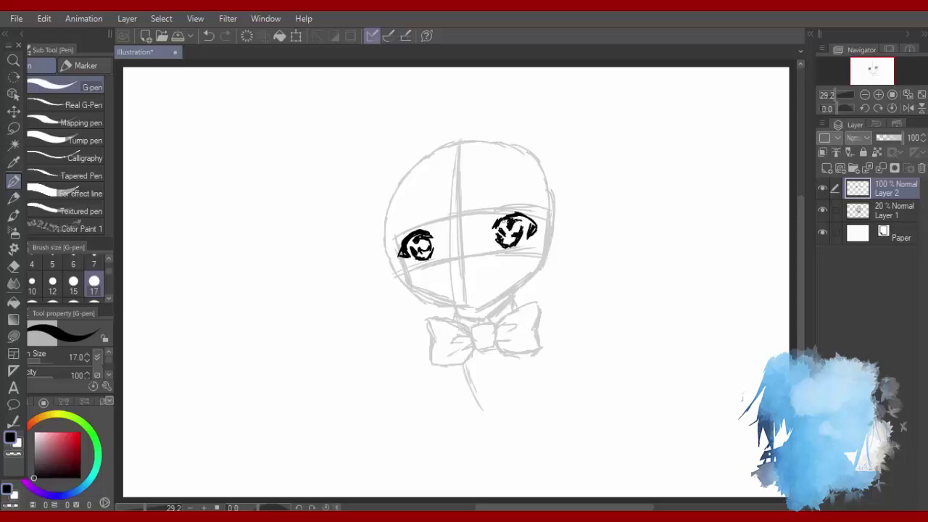
Try to outline a round glasses lens around the left eye.
{"action": "mouse_move", "coordinate": [389, 244]}
{"action": "left_mouse_down"}
{"action": "mouse_move", "coordinate": [444, 224]}
{"action": "mouse_move", "coordinate": [391, 256]}
{"action": "mouse_move", "coordinate": [402, 273]}
{"action": "mouse_move", "coordinate": [443, 267]}
{"action": "left_mouse_up"}
{"action": "left_click_drag", "start_coordinate": [414, 278], "coordinate": [451, 262]}
{"action": "key", "text": "ctrl+z"}
{"action": "key", "text": "ctrl+z"}
{"action": "key", "text": "ctrl+z"}
{"action": "key", "text": "ctrl+z"}
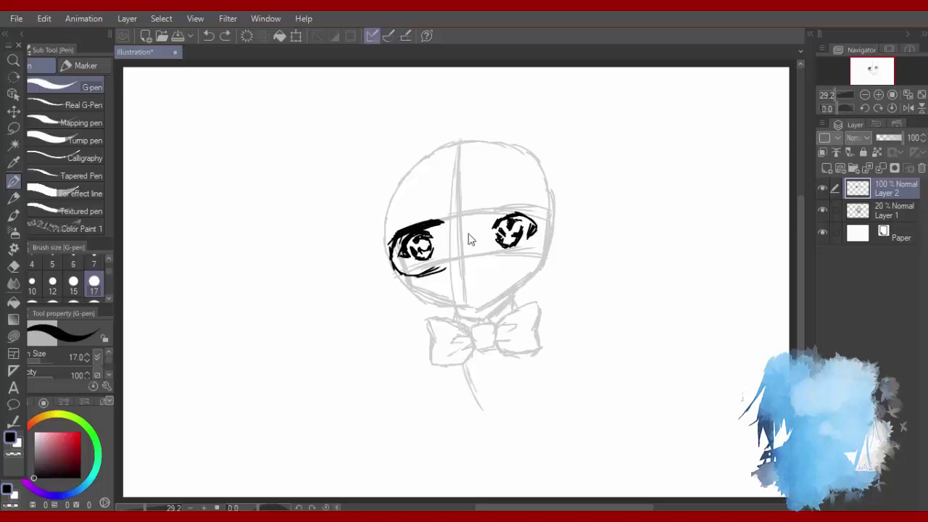
{"action": "key", "text": "ctrl+z"}
{"action": "key", "text": "ctrl+z"}
{"action": "key", "text": "ctrl+z"}
Hide the rough sketch layer, then lasso the left eye and rotate it slightly clockwise.
{"action": "left_click", "coordinate": [821, 210]}
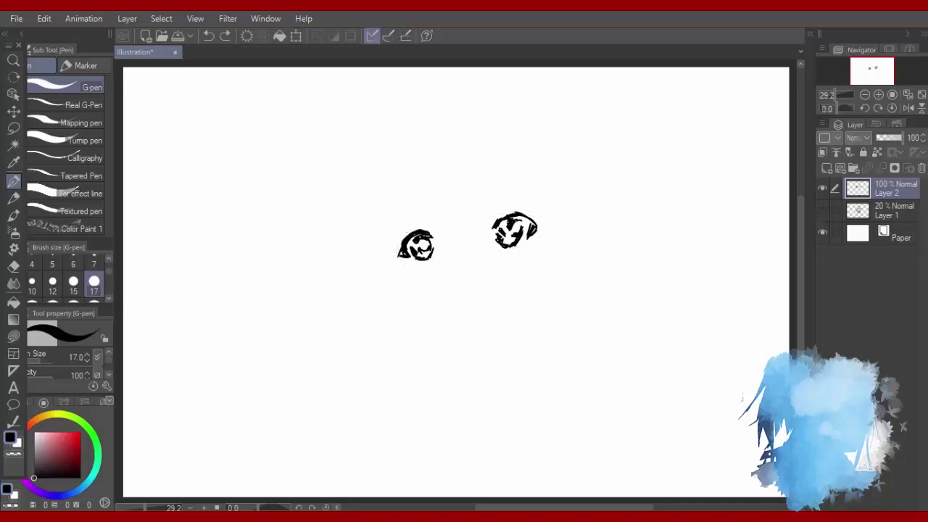
{"action": "key", "text": "m"}
{"action": "left_click_drag", "start_coordinate": [436, 210], "coordinate": [433, 208]}
{"action": "left_click", "coordinate": [462, 305]}
{"action": "left_click_drag", "start_coordinate": [352, 289], "coordinate": [342, 280]}
{"action": "left_click_drag", "start_coordinate": [413, 294], "coordinate": [416, 290]}
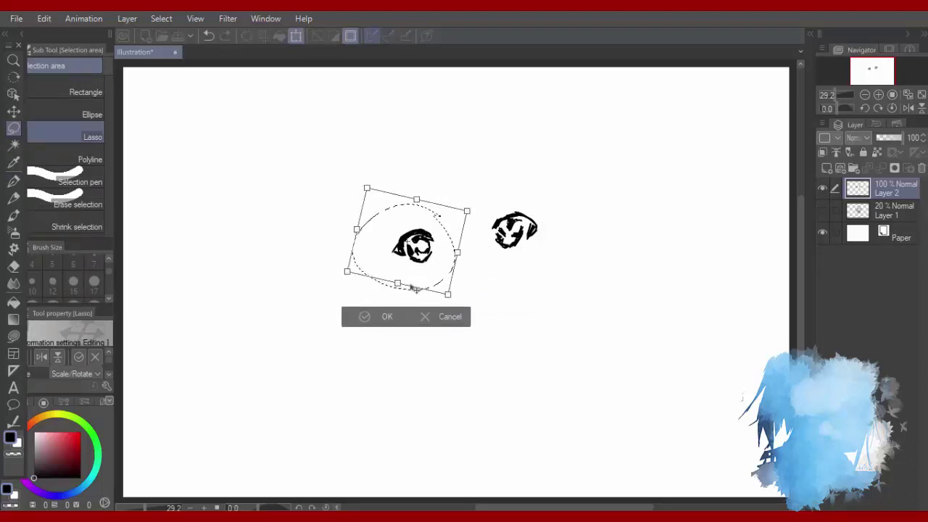
{"action": "left_click", "coordinate": [371, 323]}
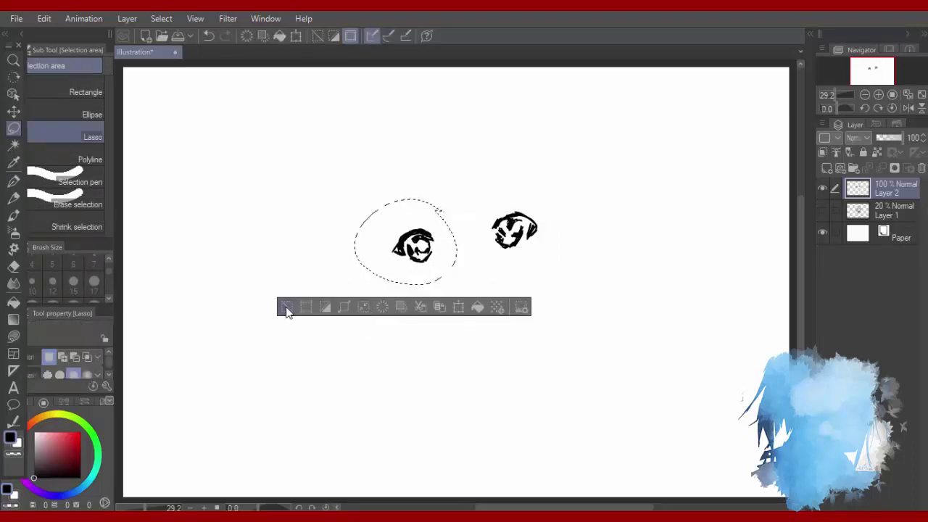
Lasso the right eye and rotate it slightly clockwise.
{"action": "left_click_drag", "start_coordinate": [508, 190], "coordinate": [516, 196]}
{"action": "left_click", "coordinate": [495, 306]}
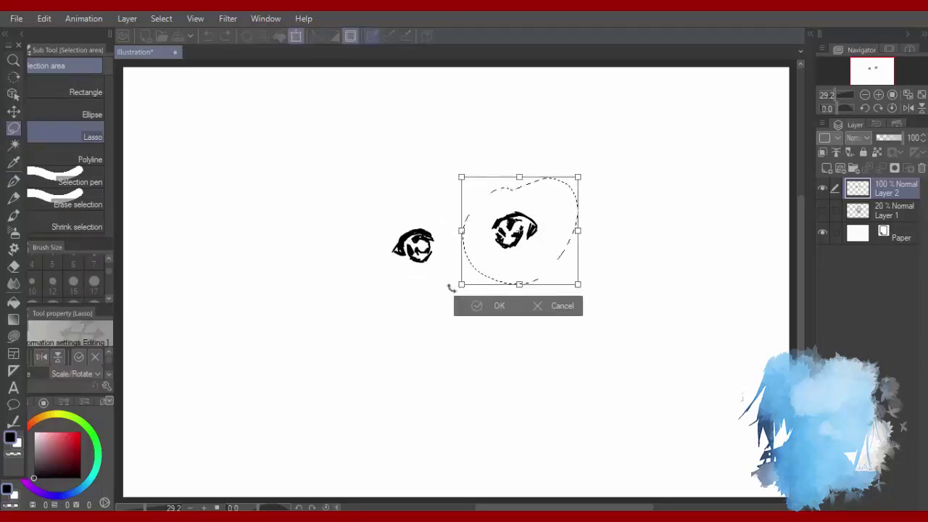
{"action": "left_click_drag", "start_coordinate": [451, 305], "coordinate": [484, 297]}
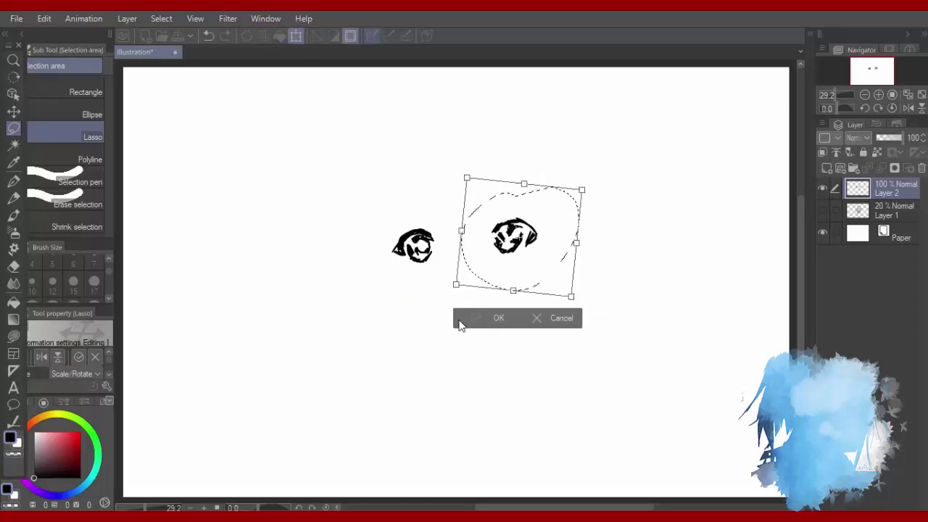
{"action": "left_click", "coordinate": [464, 312]}
Darken the pupils and the right eye's lashes with the G-pen, and draw a small nose and a smiling mouth.
{"action": "key", "text": "p"}
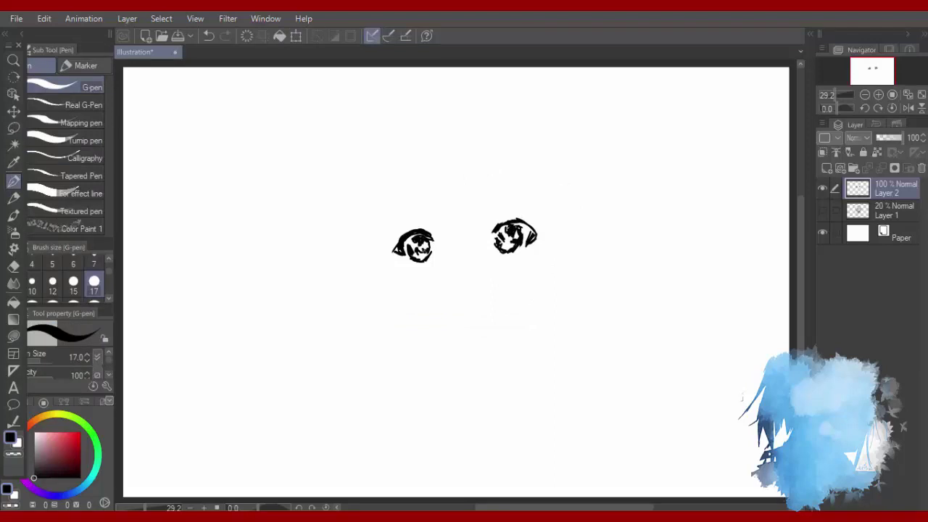
{"action": "mouse_move", "coordinate": [492, 230]}
{"action": "left_mouse_down"}
{"action": "mouse_move", "coordinate": [519, 218]}
{"action": "mouse_move", "coordinate": [536, 232]}
{"action": "left_mouse_up"}
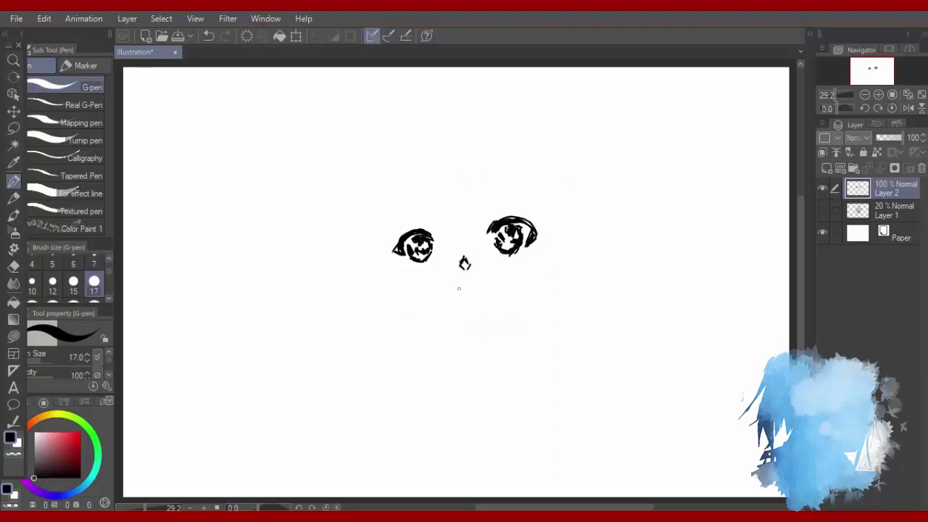
{"action": "left_click_drag", "start_coordinate": [451, 293], "coordinate": [466, 291]}
{"action": "left_click_drag", "start_coordinate": [471, 290], "coordinate": [504, 282]}
Draw the eyebrows above both eyes and start the upper rim of the glasses around the left eye.
{"action": "mouse_move", "coordinate": [482, 200]}
{"action": "left_mouse_down"}
{"action": "mouse_move", "coordinate": [535, 193]}
{"action": "mouse_move", "coordinate": [507, 190]}
{"action": "left_mouse_up"}
{"action": "mouse_move", "coordinate": [413, 206]}
{"action": "left_mouse_down"}
{"action": "mouse_move", "coordinate": [444, 204]}
{"action": "mouse_move", "coordinate": [405, 205]}
{"action": "mouse_move", "coordinate": [385, 227]}
{"action": "mouse_move", "coordinate": [445, 219]}
{"action": "mouse_move", "coordinate": [453, 243]}
{"action": "left_mouse_up"}
{"action": "mouse_move", "coordinate": [403, 231]}
{"action": "left_mouse_down"}
{"action": "mouse_move", "coordinate": [385, 235]}
{"action": "mouse_move", "coordinate": [379, 252]}
{"action": "left_mouse_up"}
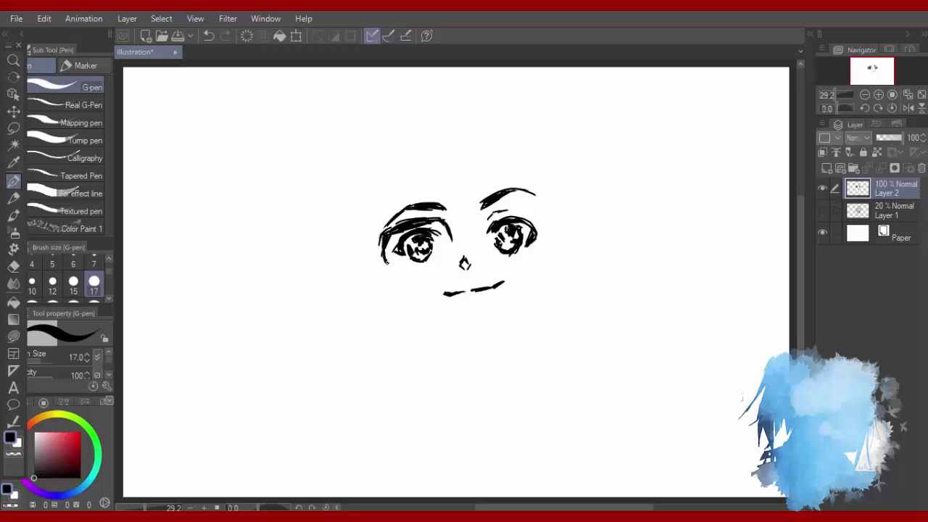
Complete the round glasses rims around both eyes and join them with a bridge over the nose.
{"action": "mouse_move", "coordinate": [455, 248]}
{"action": "left_mouse_down"}
{"action": "mouse_move", "coordinate": [427, 277]}
{"action": "mouse_move", "coordinate": [399, 276]}
{"action": "left_mouse_up"}
{"action": "left_click_drag", "start_coordinate": [481, 216], "coordinate": [527, 210]}
{"action": "left_click_drag", "start_coordinate": [499, 211], "coordinate": [522, 206]}
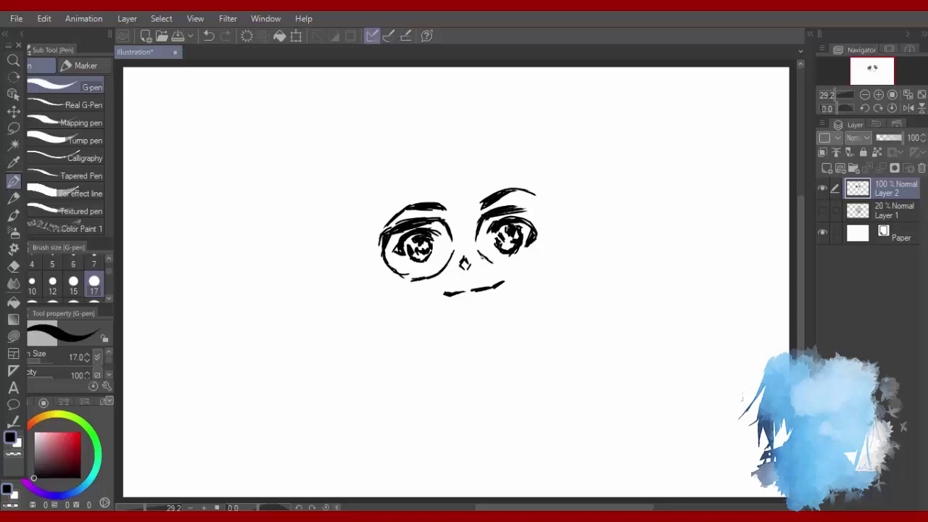
{"action": "mouse_move", "coordinate": [481, 258]}
{"action": "left_mouse_down"}
{"action": "mouse_move", "coordinate": [544, 267]}
{"action": "mouse_move", "coordinate": [551, 253]}
{"action": "left_mouse_up"}
{"action": "mouse_move", "coordinate": [526, 210]}
{"action": "left_mouse_down"}
{"action": "mouse_move", "coordinate": [542, 214]}
{"action": "mouse_move", "coordinate": [552, 249]}
{"action": "left_mouse_up"}
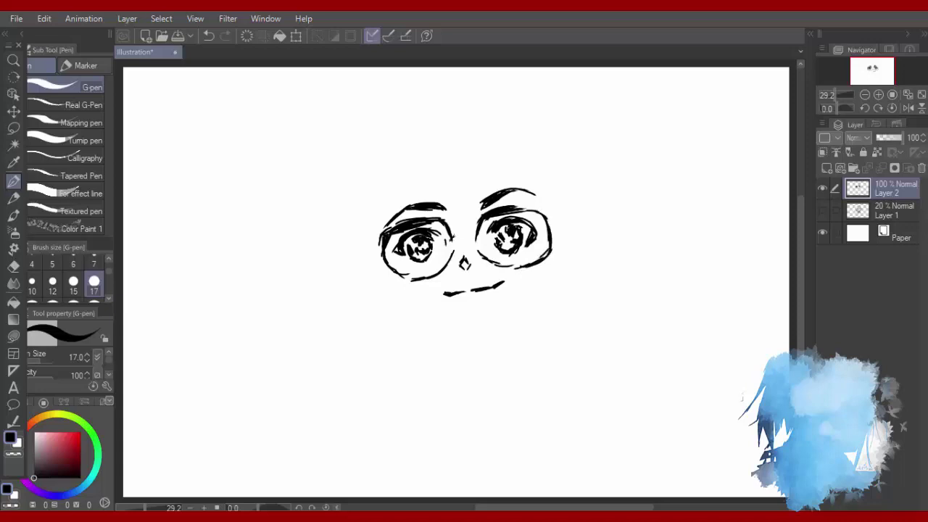
{"action": "left_click_drag", "start_coordinate": [451, 242], "coordinate": [481, 240]}
{"action": "left_click_drag", "start_coordinate": [539, 211], "coordinate": [545, 226]}
Erase the lower rims of both glasses lenses and clean up the stray lines inside them with the hard eraser.
{"action": "key", "text": "e"}
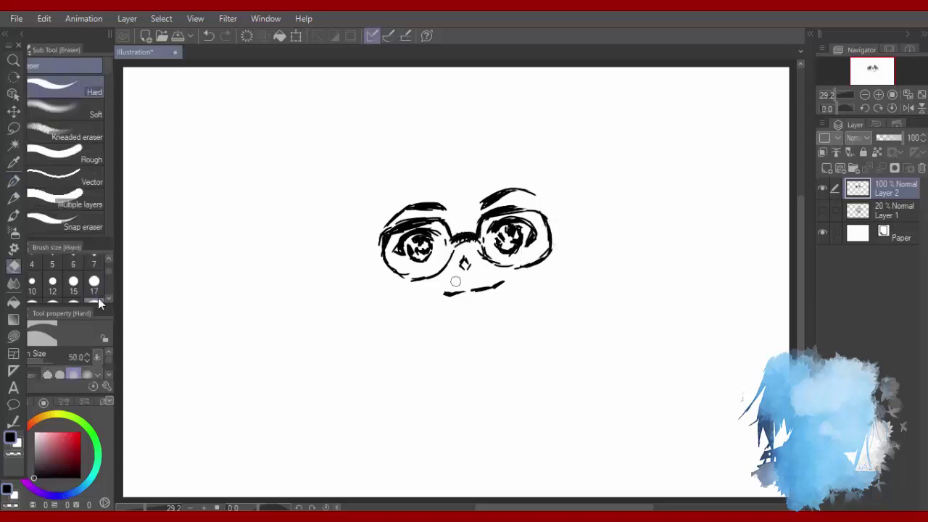
{"action": "mouse_move", "coordinate": [516, 268]}
{"action": "left_mouse_down"}
{"action": "mouse_move", "coordinate": [549, 254]}
{"action": "mouse_move", "coordinate": [550, 241]}
{"action": "left_mouse_up"}
{"action": "mouse_move", "coordinate": [454, 249]}
{"action": "left_mouse_down"}
{"action": "mouse_move", "coordinate": [413, 280]}
{"action": "mouse_move", "coordinate": [480, 250]}
{"action": "mouse_move", "coordinate": [511, 265]}
{"action": "left_mouse_up"}
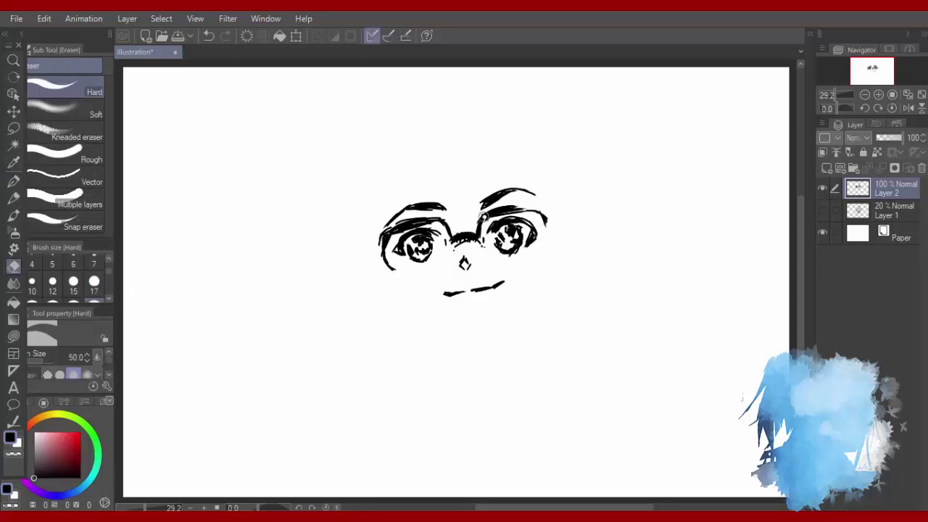
{"action": "left_click_drag", "start_coordinate": [483, 218], "coordinate": [531, 211]}
{"action": "mouse_move", "coordinate": [486, 221]}
{"action": "left_mouse_down"}
{"action": "mouse_move", "coordinate": [528, 205]}
{"action": "mouse_move", "coordinate": [550, 229]}
{"action": "mouse_move", "coordinate": [540, 252]}
{"action": "mouse_move", "coordinate": [425, 275]}
{"action": "left_mouse_up"}
Redraw the lower rims of both lenses with thinner lines and thicken the outer edges of the glasses frame.
{"action": "key", "text": "p"}
{"action": "key", "text": "ctrl+z"}
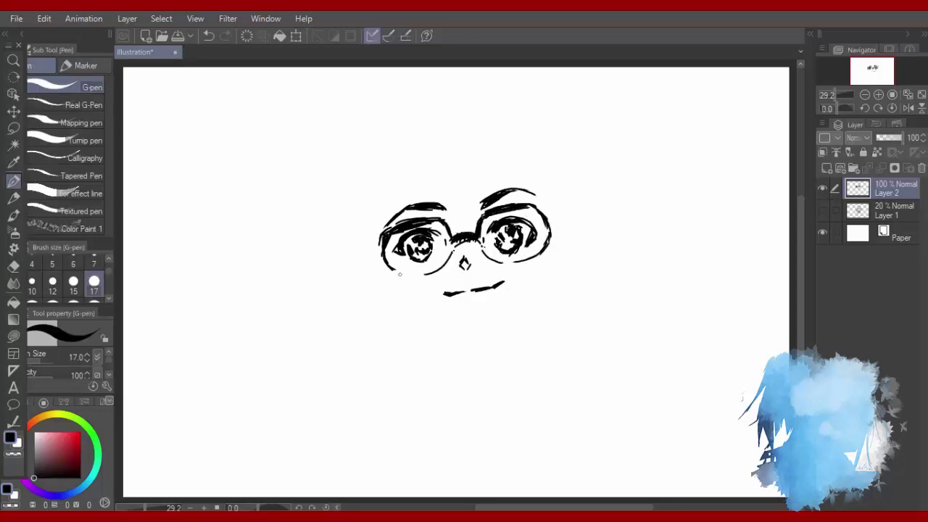
{"action": "left_click_drag", "start_coordinate": [545, 212], "coordinate": [553, 230]}
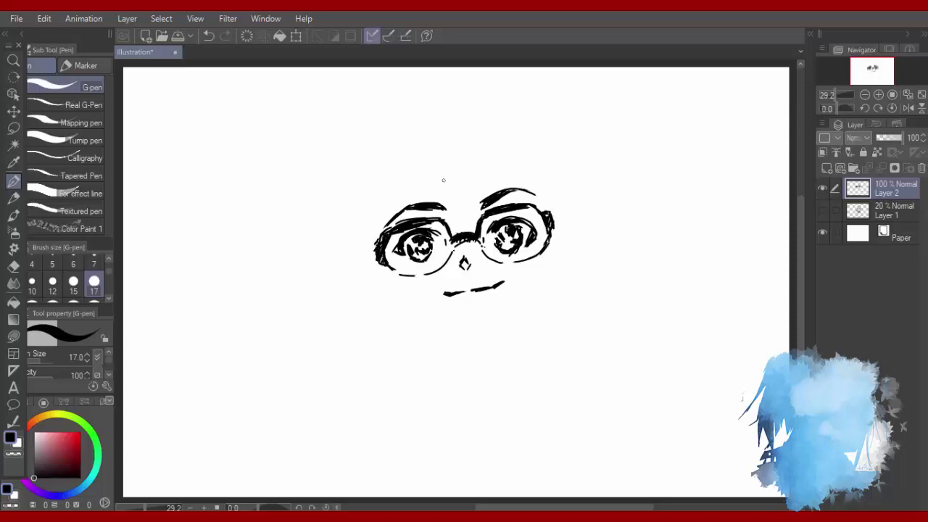
Try to draw a fringe strand falling between the eyebrows.
{"action": "left_click_drag", "start_coordinate": [437, 205], "coordinate": [440, 217]}
{"action": "mouse_move", "coordinate": [440, 209]}
{"action": "left_mouse_down"}
{"action": "mouse_move", "coordinate": [457, 232]}
{"action": "mouse_move", "coordinate": [460, 221]}
{"action": "mouse_move", "coordinate": [473, 225]}
{"action": "left_mouse_up"}
{"action": "key", "text": "ctrl+z"}
{"action": "key", "text": "ctrl+z"}
{"action": "key", "text": "ctrl+z"}
{"action": "key", "text": "ctrl+z"}
Draw the pointed central fringe lock between the eyebrows, flipping the canvas horizontally while drawing and restoring it.
{"action": "key", "text": "h"}
{"action": "left_click_drag", "start_coordinate": [488, 174], "coordinate": [462, 235]}
{"action": "mouse_move", "coordinate": [468, 220]}
{"action": "left_mouse_down"}
{"action": "mouse_move", "coordinate": [475, 191]}
{"action": "mouse_move", "coordinate": [437, 233]}
{"action": "mouse_move", "coordinate": [452, 176]}
{"action": "mouse_move", "coordinate": [433, 212]}
{"action": "left_mouse_up"}
{"action": "key", "text": "h"}
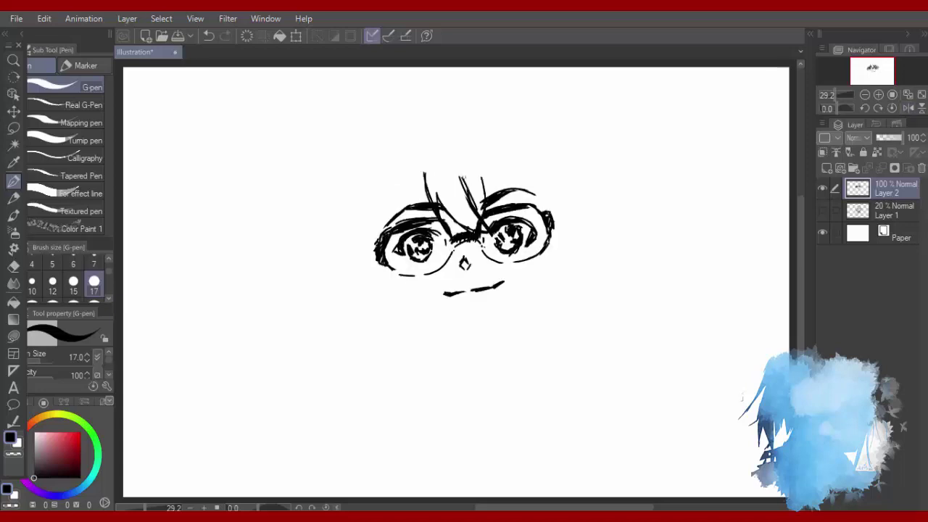
{"action": "left_click_drag", "start_coordinate": [460, 177], "coordinate": [476, 207]}
Draw spiky fringe strands over the left eyebrow and the outer edge of the left lens.
{"action": "mouse_move", "coordinate": [426, 182]}
{"action": "left_mouse_down"}
{"action": "mouse_move", "coordinate": [451, 226]}
{"action": "mouse_move", "coordinate": [404, 222]}
{"action": "mouse_move", "coordinate": [395, 202]}
{"action": "mouse_move", "coordinate": [396, 250]}
{"action": "left_mouse_up"}
{"action": "left_click_drag", "start_coordinate": [389, 201], "coordinate": [400, 275]}
{"action": "left_click_drag", "start_coordinate": [365, 225], "coordinate": [397, 267]}
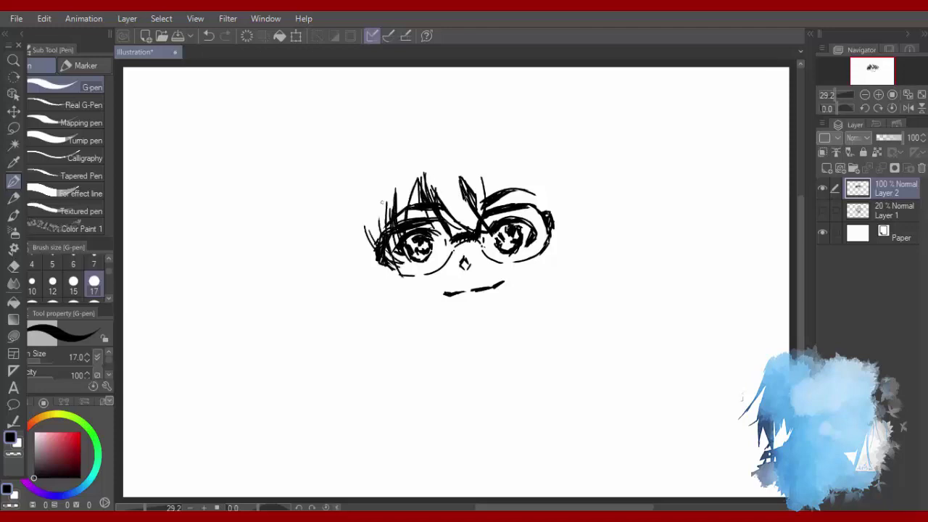
{"action": "left_click_drag", "start_coordinate": [389, 195], "coordinate": [381, 232]}
{"action": "left_click_drag", "start_coordinate": [365, 208], "coordinate": [364, 246]}
Draw the swept-out hair spikes at the left side of the head and begin the crown outline above them.
{"action": "mouse_move", "coordinate": [371, 193]}
{"action": "left_mouse_down"}
{"action": "mouse_move", "coordinate": [355, 247]}
{"action": "mouse_move", "coordinate": [345, 218]}
{"action": "mouse_move", "coordinate": [332, 251]}
{"action": "left_mouse_up"}
{"action": "left_click_drag", "start_coordinate": [374, 163], "coordinate": [334, 204]}
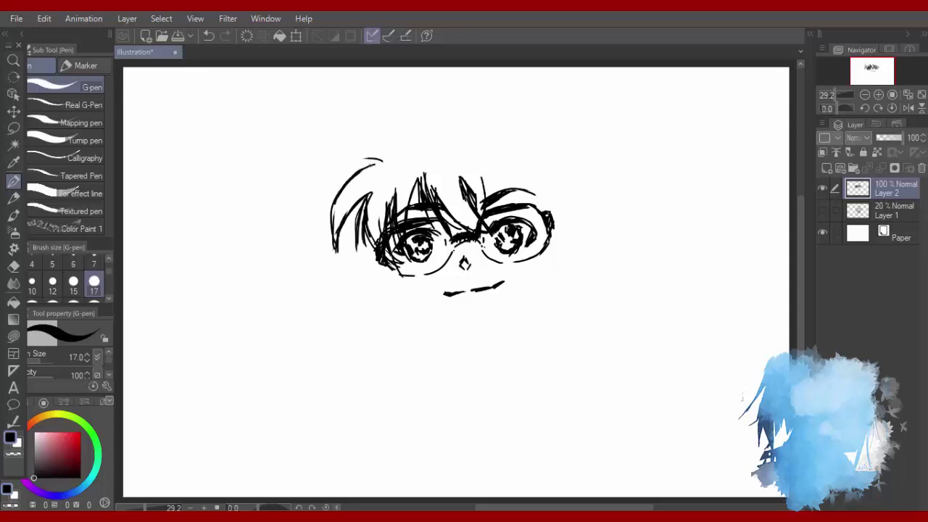
{"action": "left_click_drag", "start_coordinate": [376, 163], "coordinate": [338, 177]}
{"action": "mouse_move", "coordinate": [390, 145]}
{"action": "left_mouse_down"}
{"action": "mouse_move", "coordinate": [324, 172]}
{"action": "mouse_move", "coordinate": [457, 124]}
{"action": "left_mouse_up"}
Draw fringe strands over the right eyebrow and extend the crown outline to a spiky tuft at the upper right.
{"action": "mouse_move", "coordinate": [480, 172]}
{"action": "left_mouse_down"}
{"action": "mouse_move", "coordinate": [485, 200]}
{"action": "mouse_move", "coordinate": [501, 199]}
{"action": "left_mouse_up"}
{"action": "left_click_drag", "start_coordinate": [479, 172], "coordinate": [503, 191]}
{"action": "key", "text": "h"}
{"action": "left_click_drag", "start_coordinate": [404, 168], "coordinate": [361, 210]}
{"action": "left_click_drag", "start_coordinate": [409, 162], "coordinate": [373, 203]}
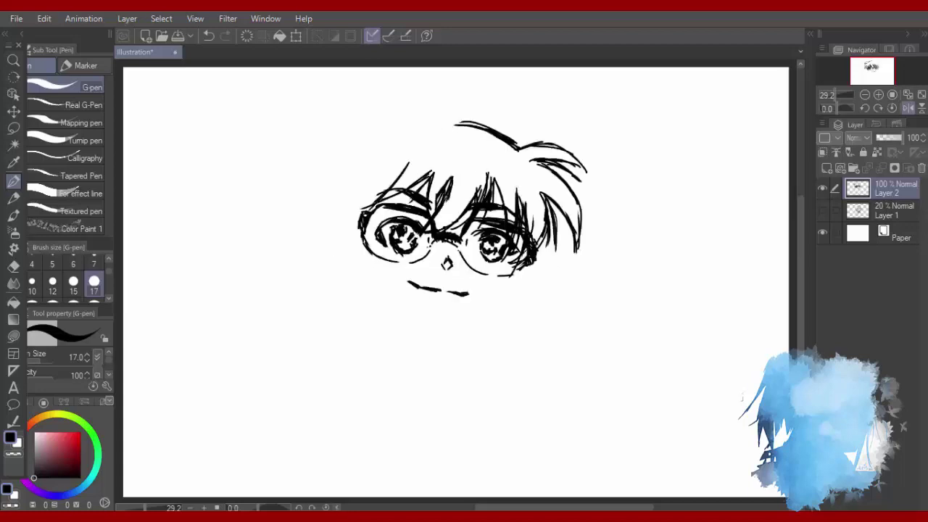
{"action": "key", "text": "h"}
{"action": "mouse_move", "coordinate": [424, 126]}
{"action": "left_mouse_down"}
{"action": "mouse_move", "coordinate": [463, 116]}
{"action": "mouse_move", "coordinate": [528, 138]}
{"action": "mouse_move", "coordinate": [523, 96]}
{"action": "mouse_move", "coordinate": [567, 128]}
{"action": "left_mouse_up"}
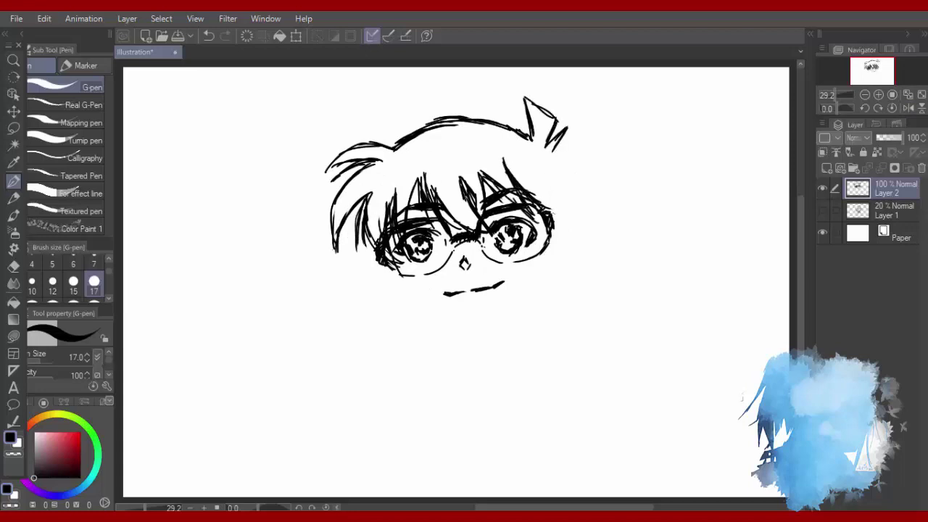
Draw the face outline from both cheeks down to a pointed chin below the mouth.
{"action": "left_click_drag", "start_coordinate": [554, 208], "coordinate": [552, 271]}
{"action": "left_click_drag", "start_coordinate": [472, 329], "coordinate": [540, 289]}
{"action": "left_click_drag", "start_coordinate": [491, 327], "coordinate": [553, 266]}
{"action": "key", "text": "h"}
{"action": "mouse_move", "coordinate": [437, 331]}
{"action": "left_mouse_down"}
{"action": "mouse_move", "coordinate": [505, 299]}
{"action": "mouse_move", "coordinate": [528, 265]}
{"action": "left_mouse_up"}
{"action": "key", "text": "h"}
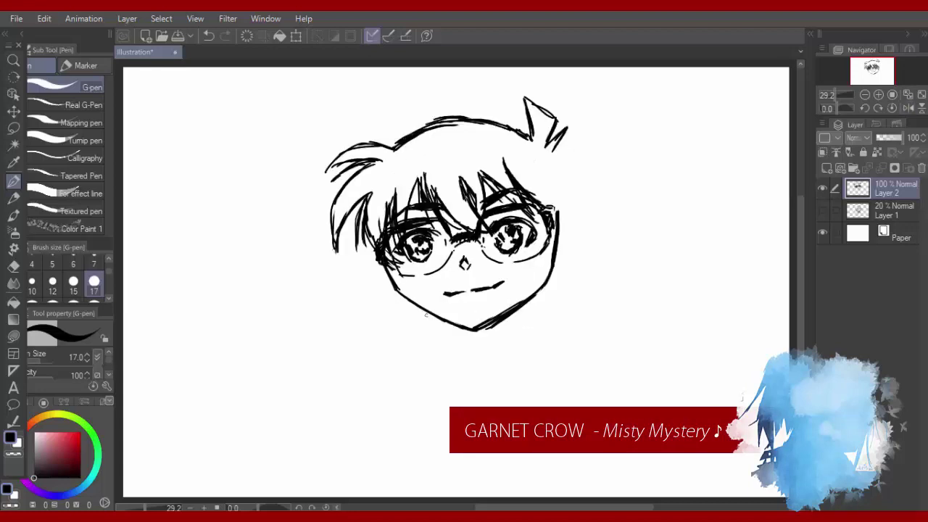
Erase the left jaw corner and redraw it fuller, checking the face in a mirrored view.
{"action": "key", "text": "e"}
{"action": "mouse_move", "coordinate": [410, 297]}
{"action": "left_mouse_down"}
{"action": "mouse_move", "coordinate": [456, 321]}
{"action": "mouse_move", "coordinate": [438, 330]}
{"action": "mouse_move", "coordinate": [512, 301]}
{"action": "mouse_move", "coordinate": [519, 288]}
{"action": "mouse_move", "coordinate": [403, 300]}
{"action": "left_mouse_up"}
{"action": "key", "text": "p"}
{"action": "key", "text": "h"}
{"action": "key", "text": "h"}
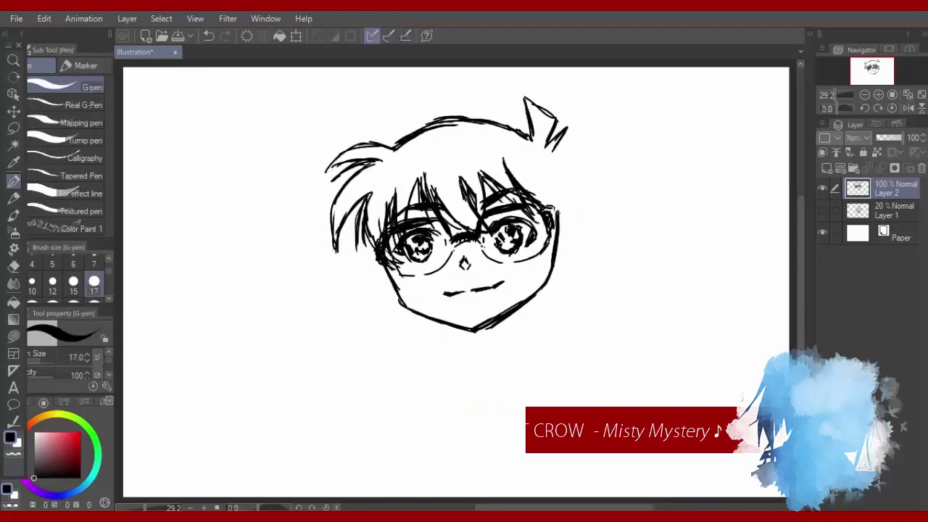
Draw the ear outline beside the right cheek, undoing and redrawing its strokes to refine the shape.
{"action": "mouse_move", "coordinate": [526, 206]}
{"action": "left_mouse_down"}
{"action": "mouse_move", "coordinate": [551, 196]}
{"action": "mouse_move", "coordinate": [582, 210]}
{"action": "left_mouse_up"}
{"action": "mouse_move", "coordinate": [578, 201]}
{"action": "left_mouse_down"}
{"action": "mouse_move", "coordinate": [584, 226]}
{"action": "mouse_move", "coordinate": [561, 264]}
{"action": "left_mouse_up"}
{"action": "key", "text": "ctrl+z"}
{"action": "key", "text": "ctrl+z"}
{"action": "key", "text": "ctrl+z"}
{"action": "key", "text": "ctrl+z"}
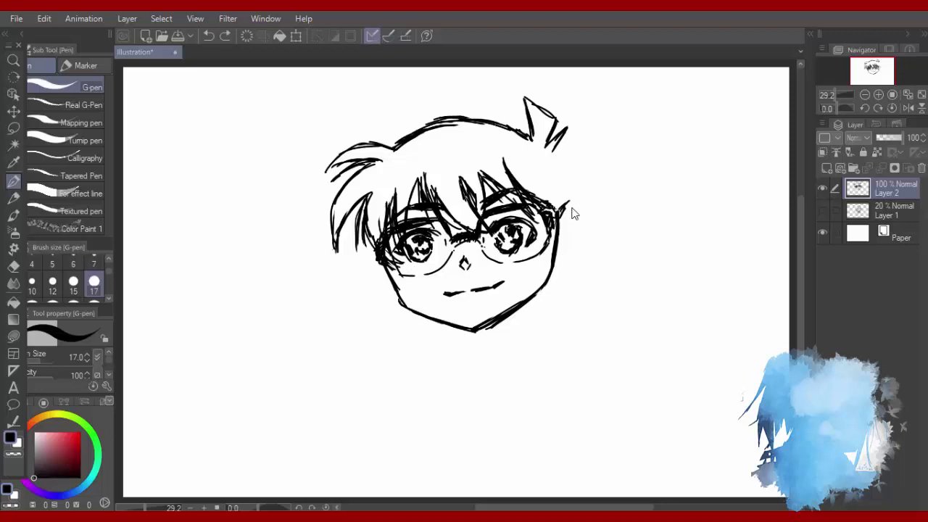
{"action": "mouse_move", "coordinate": [566, 209]}
{"action": "left_mouse_down"}
{"action": "mouse_move", "coordinate": [583, 229]}
{"action": "mouse_move", "coordinate": [554, 276]}
{"action": "left_mouse_up"}
{"action": "key", "text": "ctrl+z"}
{"action": "key", "text": "ctrl+z"}
{"action": "key", "text": "ctrl+z"}
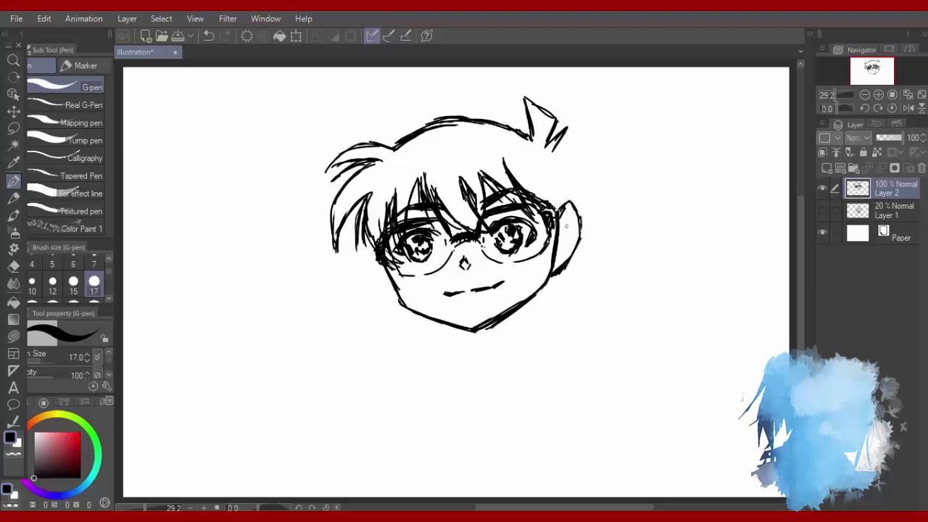
Draw the inner fold lines of the right ear and check the head in a mirrored view.
{"action": "left_click_drag", "start_coordinate": [571, 224], "coordinate": [557, 260]}
{"action": "left_click", "coordinate": [908, 108]}
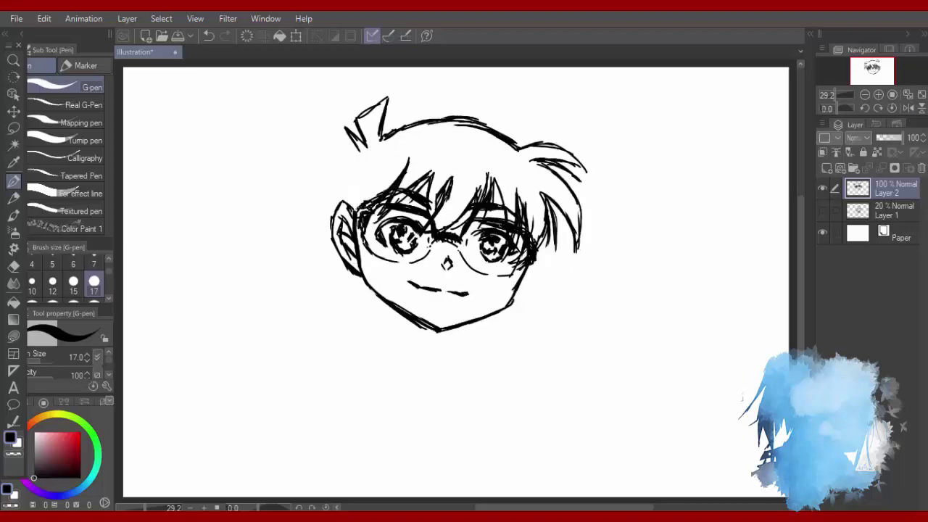
{"action": "left_click", "coordinate": [908, 108]}
Draw the left ear beside the left cheek, undoing and redrawing its outline down to the jaw.
{"action": "left_click_drag", "start_coordinate": [372, 249], "coordinate": [374, 278]}
{"action": "left_click_drag", "start_coordinate": [373, 272], "coordinate": [391, 293]}
{"action": "left_click_drag", "start_coordinate": [374, 285], "coordinate": [402, 305]}
{"action": "key", "text": "ctrl+z"}
{"action": "key", "text": "ctrl+z"}
{"action": "key", "text": "ctrl+z"}
{"action": "mouse_move", "coordinate": [367, 252]}
{"action": "left_mouse_down"}
{"action": "mouse_move", "coordinate": [376, 287]}
{"action": "mouse_move", "coordinate": [392, 290]}
{"action": "left_mouse_up"}
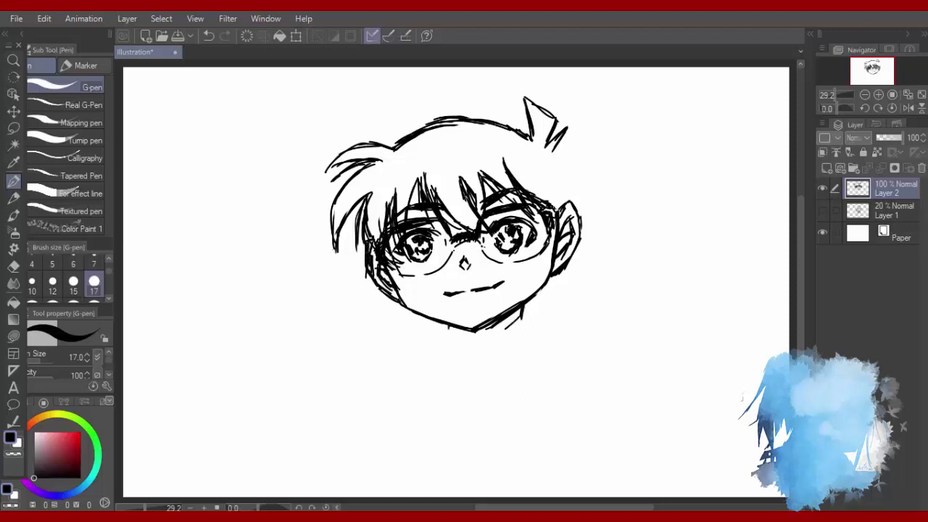
Sketch the neck and shirt collar edges directly beneath the chin and jaw.
{"action": "left_click_drag", "start_coordinate": [522, 307], "coordinate": [492, 333]}
{"action": "left_click_drag", "start_coordinate": [519, 313], "coordinate": [487, 337]}
{"action": "left_click_drag", "start_coordinate": [526, 312], "coordinate": [530, 324]}
{"action": "left_click_drag", "start_coordinate": [466, 326], "coordinate": [446, 342]}
{"action": "left_click_drag", "start_coordinate": [476, 332], "coordinate": [467, 353]}
{"action": "left_click_drag", "start_coordinate": [448, 325], "coordinate": [435, 338]}
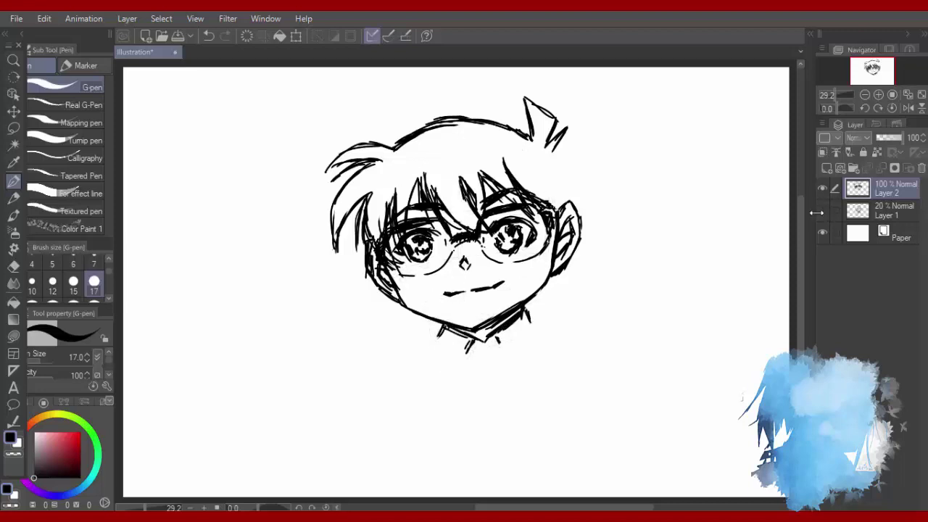
Draw the back of the head from the hair tuft to the right ear and add a hair tip below the ear.
{"action": "left_click_drag", "start_coordinate": [554, 149], "coordinate": [567, 200]}
{"action": "key", "text": "ctrl+z"}
{"action": "key", "text": "ctrl+z"}
{"action": "key", "text": "ctrl+z"}
{"action": "left_click_drag", "start_coordinate": [554, 151], "coordinate": [567, 201]}
{"action": "left_click_drag", "start_coordinate": [567, 273], "coordinate": [545, 286]}
Lasso the whole head, scale it down in the upper middle of the canvas and clear the selection.
{"action": "key", "text": "m"}
{"action": "mouse_move", "coordinate": [329, 112]}
{"action": "left_mouse_down"}
{"action": "mouse_move", "coordinate": [210, 216]}
{"action": "mouse_move", "coordinate": [358, 95]}
{"action": "left_mouse_up"}
{"action": "left_click", "coordinate": [484, 443]}
{"action": "mouse_move", "coordinate": [655, 418]}
{"action": "left_mouse_down"}
{"action": "mouse_move", "coordinate": [564, 331]}
{"action": "mouse_move", "coordinate": [563, 348]}
{"action": "mouse_move", "coordinate": [483, 286]}
{"action": "mouse_move", "coordinate": [481, 299]}
{"action": "mouse_move", "coordinate": [516, 302]}
{"action": "left_mouse_up"}
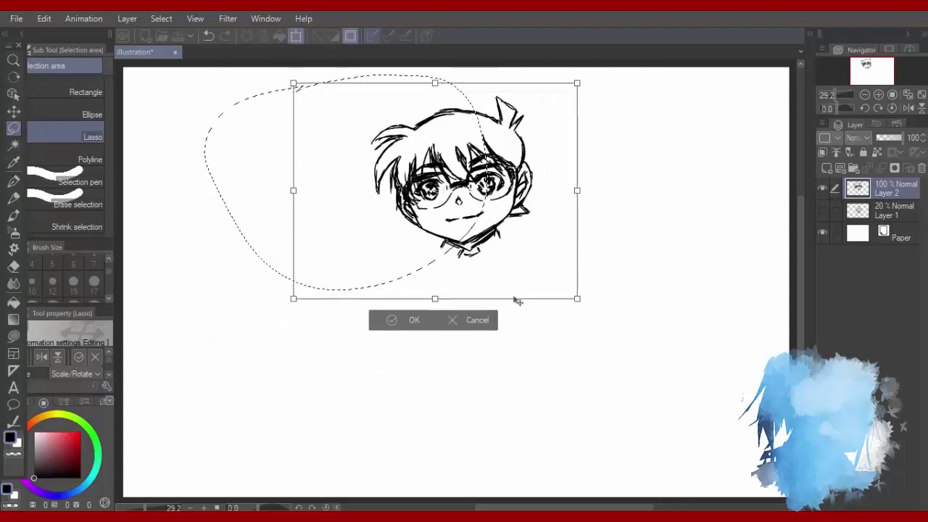
{"action": "left_click", "coordinate": [405, 316]}
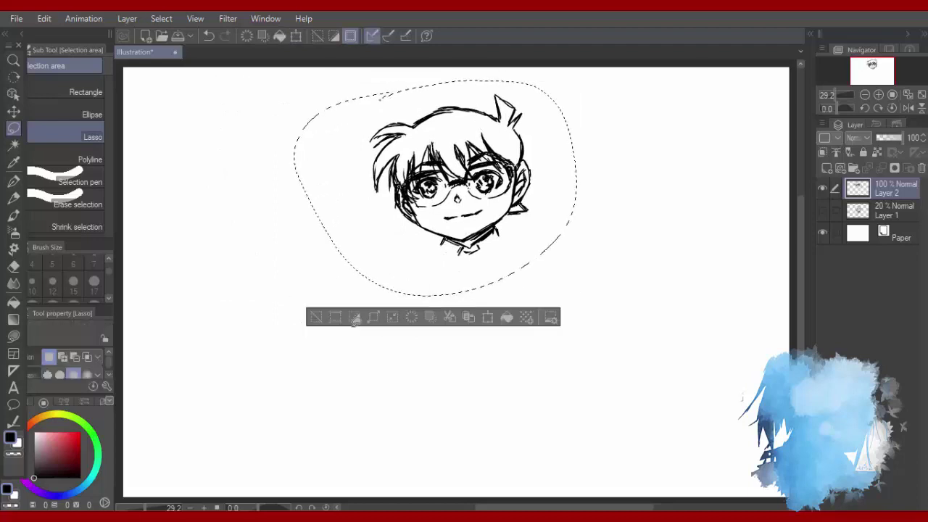
{"action": "key", "text": "ctrl+d"}
Draw a bow tie with a central knot and two loops under the chin, refining it in a mirrored view.
{"action": "key", "text": "p"}
{"action": "mouse_move", "coordinate": [458, 250]}
{"action": "left_mouse_down"}
{"action": "mouse_move", "coordinate": [469, 266]}
{"action": "mouse_move", "coordinate": [510, 239]}
{"action": "mouse_move", "coordinate": [509, 255]}
{"action": "mouse_move", "coordinate": [489, 271]}
{"action": "mouse_move", "coordinate": [486, 244]}
{"action": "left_mouse_up"}
{"action": "key", "text": "h"}
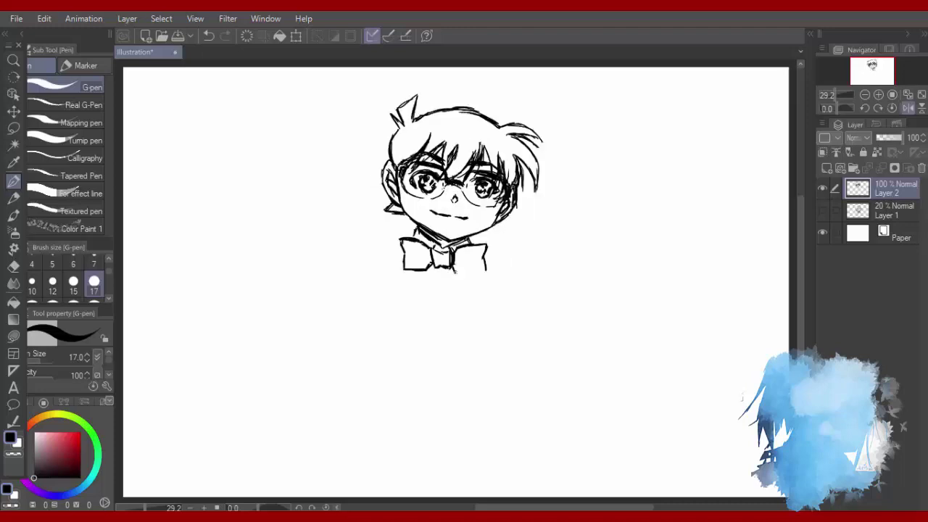
{"action": "left_click_drag", "start_coordinate": [455, 270], "coordinate": [482, 274]}
{"action": "mouse_move", "coordinate": [485, 245]}
{"action": "left_mouse_down"}
{"action": "mouse_move", "coordinate": [484, 273]}
{"action": "mouse_move", "coordinate": [458, 269]}
{"action": "left_mouse_up"}
{"action": "key", "text": "h"}
{"action": "mouse_move", "coordinate": [459, 270]}
{"action": "left_mouse_down"}
{"action": "mouse_move", "coordinate": [435, 274]}
{"action": "mouse_move", "coordinate": [453, 274]}
{"action": "left_mouse_up"}
{"action": "key", "text": "e"}
{"action": "key", "text": "p"}
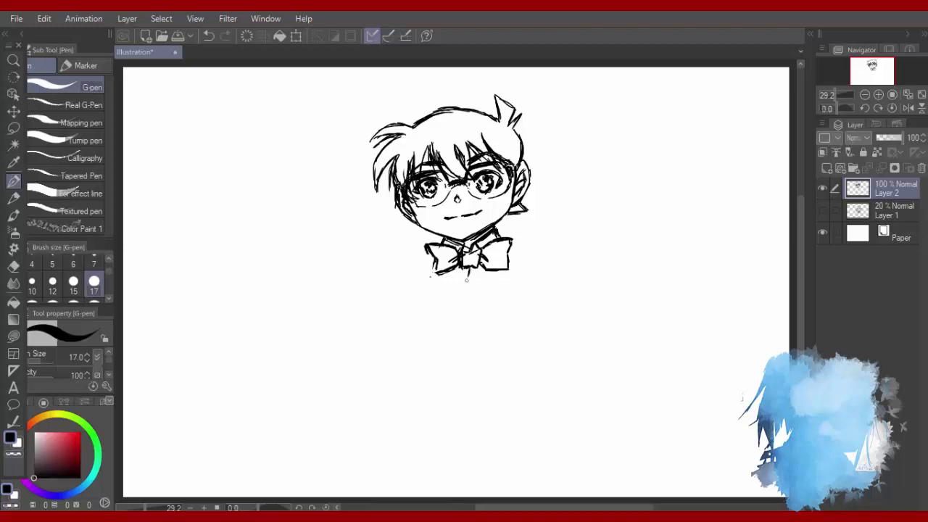
Sketch the shirt front below the bow tie and begin the jacket's front opening and lower edge.
{"action": "left_click_drag", "start_coordinate": [468, 268], "coordinate": [463, 303]}
{"action": "left_click_drag", "start_coordinate": [481, 271], "coordinate": [467, 297]}
{"action": "left_click_drag", "start_coordinate": [448, 272], "coordinate": [456, 302]}
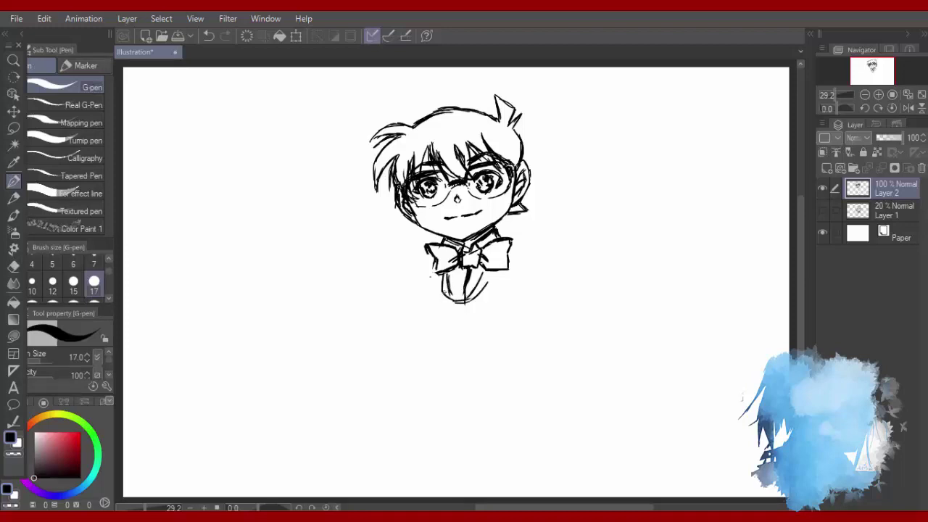
{"action": "left_click_drag", "start_coordinate": [496, 273], "coordinate": [458, 323]}
{"action": "mouse_move", "coordinate": [483, 294]}
{"action": "left_mouse_down"}
{"action": "mouse_move", "coordinate": [457, 326]}
{"action": "mouse_move", "coordinate": [515, 339]}
{"action": "left_mouse_up"}
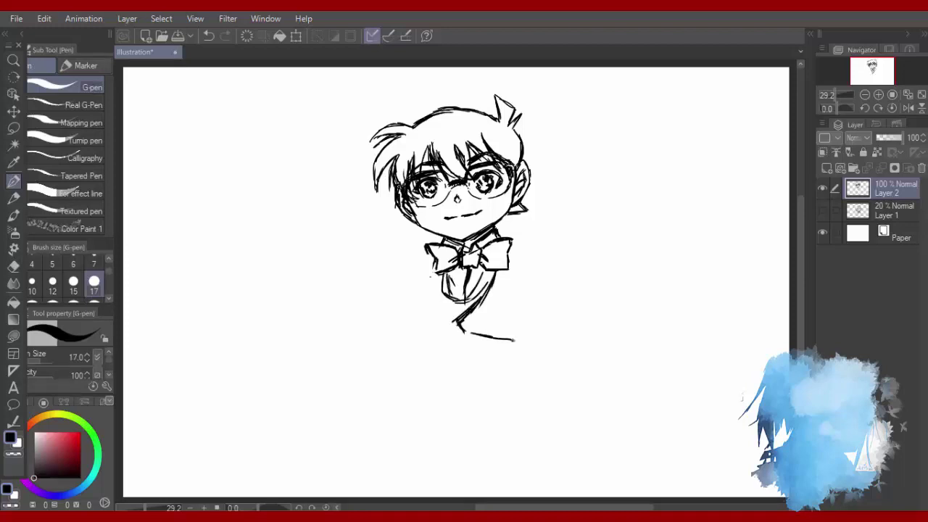
Draw pointed jacket lapels on both sides of the bow tie, meeting at the waist.
{"action": "left_click_drag", "start_coordinate": [433, 235], "coordinate": [414, 248]}
{"action": "mouse_move", "coordinate": [419, 248]}
{"action": "left_mouse_down"}
{"action": "mouse_move", "coordinate": [412, 283]}
{"action": "mouse_move", "coordinate": [458, 324]}
{"action": "left_mouse_up"}
{"action": "left_click_drag", "start_coordinate": [411, 281], "coordinate": [429, 290]}
{"action": "left_click_drag", "start_coordinate": [443, 278], "coordinate": [411, 303]}
{"action": "mouse_move", "coordinate": [410, 303]}
{"action": "left_mouse_down"}
{"action": "mouse_move", "coordinate": [454, 332]}
{"action": "mouse_move", "coordinate": [512, 307]}
{"action": "left_mouse_up"}
{"action": "mouse_move", "coordinate": [462, 338]}
{"action": "left_mouse_down"}
{"action": "mouse_move", "coordinate": [516, 304]}
{"action": "mouse_move", "coordinate": [508, 276]}
{"action": "left_mouse_up"}
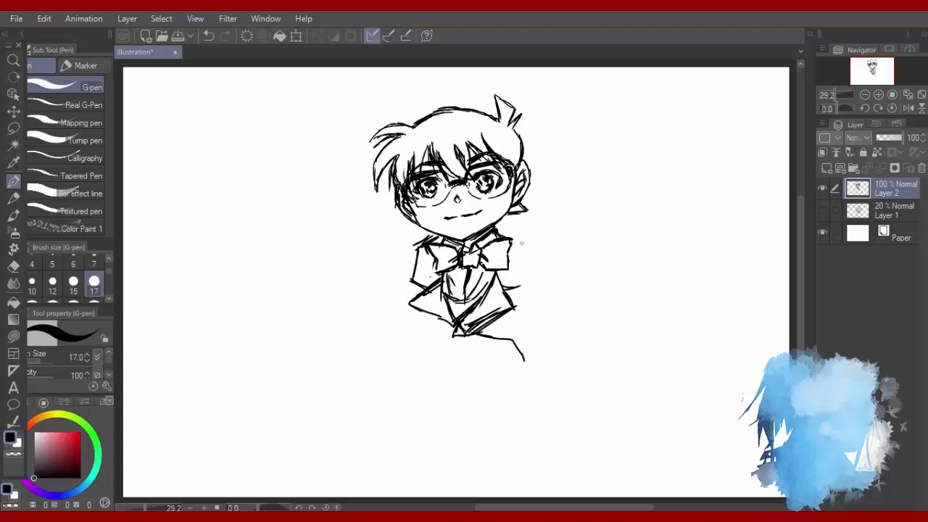
{"action": "mouse_move", "coordinate": [513, 241]}
{"action": "left_mouse_down"}
{"action": "mouse_move", "coordinate": [523, 293]}
{"action": "mouse_move", "coordinate": [501, 311]}
{"action": "left_mouse_up"}
{"action": "left_click_drag", "start_coordinate": [479, 324], "coordinate": [470, 333]}
Draw the left shoulder and sleeve and the jacket's flared left hem.
{"action": "left_click_drag", "start_coordinate": [418, 247], "coordinate": [396, 255]}
{"action": "mouse_move", "coordinate": [399, 255]}
{"action": "left_mouse_down"}
{"action": "mouse_move", "coordinate": [364, 355]}
{"action": "mouse_move", "coordinate": [454, 344]}
{"action": "mouse_move", "coordinate": [468, 358]}
{"action": "left_mouse_up"}
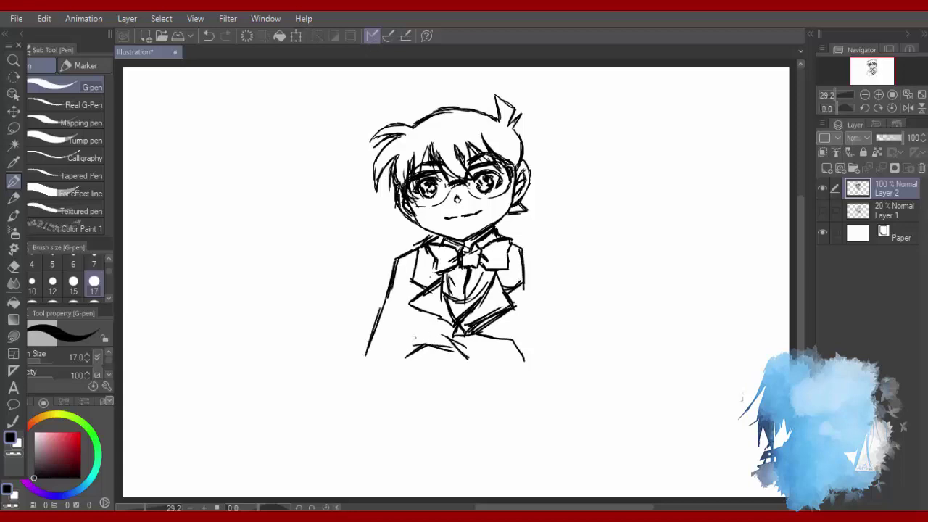
{"action": "left_click_drag", "start_coordinate": [408, 334], "coordinate": [399, 363]}
{"action": "mouse_move", "coordinate": [419, 353]}
{"action": "left_mouse_down"}
{"action": "mouse_move", "coordinate": [445, 340]}
{"action": "mouse_move", "coordinate": [416, 336]}
{"action": "left_mouse_up"}
{"action": "mouse_move", "coordinate": [413, 344]}
{"action": "left_mouse_down"}
{"action": "mouse_move", "coordinate": [453, 332]}
{"action": "mouse_move", "coordinate": [385, 371]}
{"action": "left_mouse_up"}
{"action": "left_click_drag", "start_coordinate": [406, 350], "coordinate": [384, 378]}
{"action": "left_click_drag", "start_coordinate": [409, 265], "coordinate": [398, 331]}
{"action": "left_click_drag", "start_coordinate": [406, 305], "coordinate": [381, 366]}
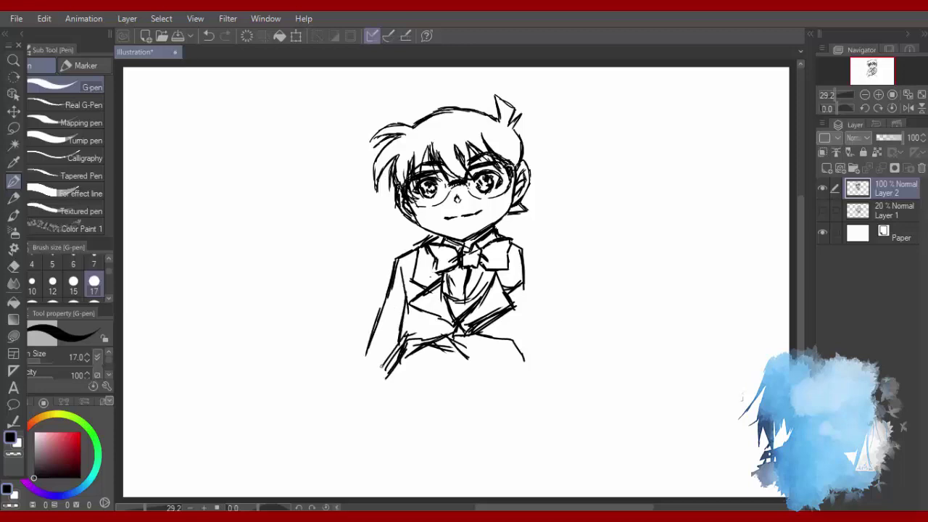
Draw the right side of the jacket hem and the outlines of both legs hanging down from it.
{"action": "left_click_drag", "start_coordinate": [464, 354], "coordinate": [502, 338]}
{"action": "mouse_move", "coordinate": [503, 342]}
{"action": "left_mouse_down"}
{"action": "mouse_move", "coordinate": [513, 333]}
{"action": "mouse_move", "coordinate": [529, 359]}
{"action": "left_mouse_up"}
{"action": "mouse_move", "coordinate": [458, 338]}
{"action": "left_mouse_down"}
{"action": "mouse_move", "coordinate": [484, 349]}
{"action": "mouse_move", "coordinate": [463, 367]}
{"action": "left_mouse_up"}
{"action": "mouse_move", "coordinate": [519, 342]}
{"action": "left_mouse_down"}
{"action": "mouse_move", "coordinate": [541, 375]}
{"action": "mouse_move", "coordinate": [524, 384]}
{"action": "mouse_move", "coordinate": [525, 376]}
{"action": "mouse_move", "coordinate": [501, 404]}
{"action": "left_mouse_up"}
{"action": "left_click_drag", "start_coordinate": [470, 343], "coordinate": [473, 429]}
{"action": "mouse_move", "coordinate": [455, 335]}
{"action": "left_mouse_down"}
{"action": "mouse_move", "coordinate": [444, 362]}
{"action": "mouse_move", "coordinate": [449, 392]}
{"action": "left_mouse_up"}
{"action": "left_click_drag", "start_coordinate": [458, 349], "coordinate": [451, 432]}
{"action": "left_click_drag", "start_coordinate": [420, 349], "coordinate": [412, 408]}
{"action": "left_click_drag", "start_coordinate": [412, 367], "coordinate": [429, 435]}
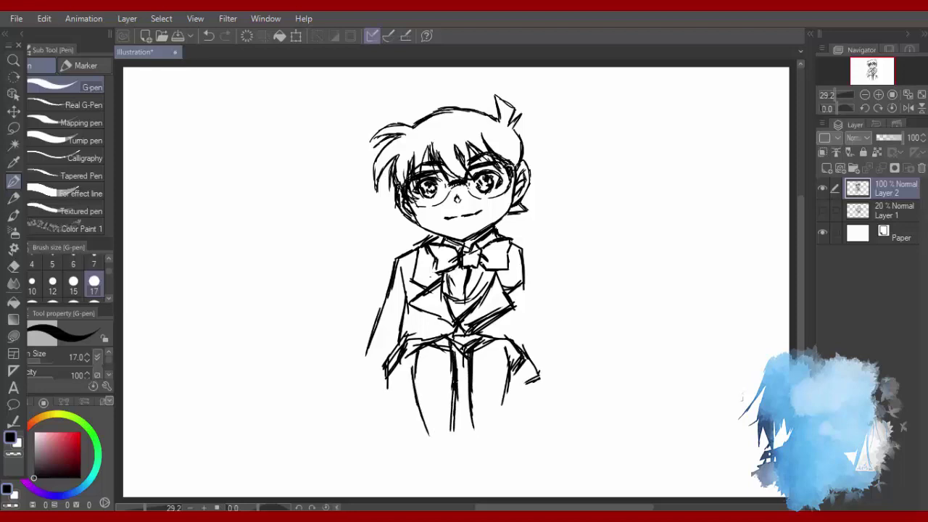
Extend both legs downward, undo the stray strokes across the left leg and outline the jacket's right hem.
{"action": "left_click_drag", "start_coordinate": [454, 391], "coordinate": [450, 437]}
{"action": "left_click_drag", "start_coordinate": [468, 400], "coordinate": [474, 440]}
{"action": "left_click_drag", "start_coordinate": [509, 384], "coordinate": [499, 435]}
{"action": "left_click_drag", "start_coordinate": [406, 382], "coordinate": [425, 386]}
{"action": "key", "text": "ctrl+z"}
{"action": "key", "text": "ctrl+z"}
{"action": "key", "text": "ctrl+z"}
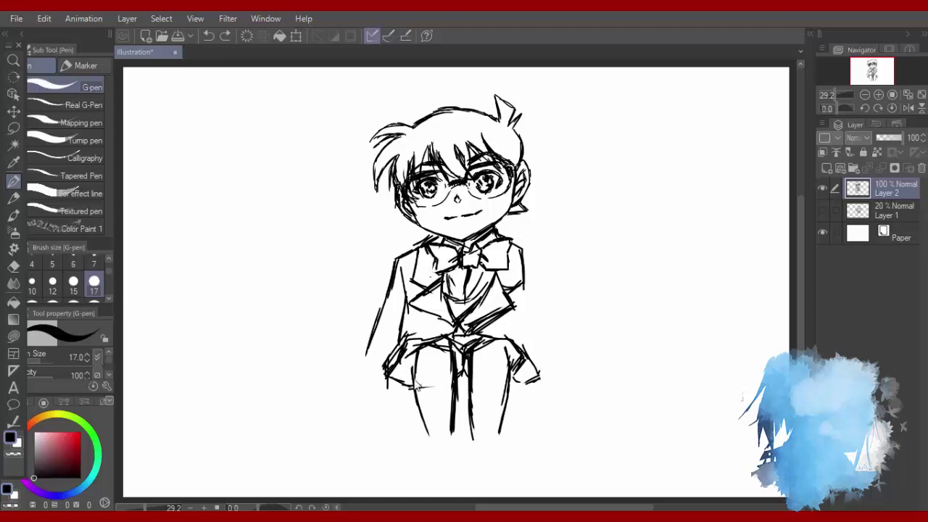
{"action": "left_click_drag", "start_coordinate": [514, 384], "coordinate": [517, 330]}
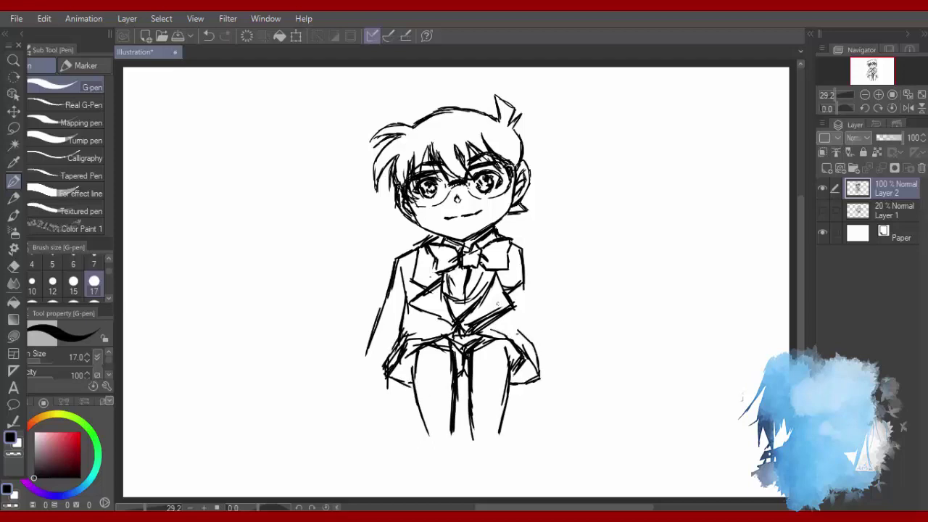
Redraw both jacket lapels with softer contours, erasing the old lapel lines on the right side.
{"action": "left_click_drag", "start_coordinate": [421, 236], "coordinate": [413, 271]}
{"action": "mouse_move", "coordinate": [414, 271]}
{"action": "left_mouse_down"}
{"action": "mouse_move", "coordinate": [431, 281]}
{"action": "mouse_move", "coordinate": [419, 292]}
{"action": "left_mouse_up"}
{"action": "mouse_move", "coordinate": [422, 296]}
{"action": "left_mouse_down"}
{"action": "mouse_move", "coordinate": [440, 316]}
{"action": "mouse_move", "coordinate": [411, 306]}
{"action": "mouse_move", "coordinate": [433, 287]}
{"action": "mouse_move", "coordinate": [413, 283]}
{"action": "left_mouse_up"}
{"action": "key", "text": "e"}
{"action": "mouse_move", "coordinate": [519, 298]}
{"action": "left_mouse_down"}
{"action": "mouse_move", "coordinate": [498, 319]}
{"action": "mouse_move", "coordinate": [532, 269]}
{"action": "mouse_move", "coordinate": [534, 277]}
{"action": "left_mouse_up"}
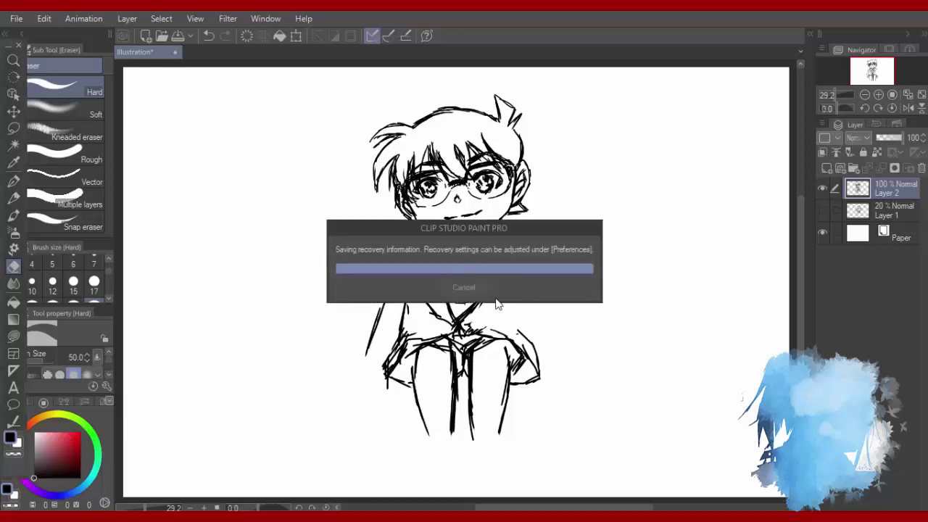
{"action": "key", "text": "p"}
{"action": "left_click_drag", "start_coordinate": [520, 250], "coordinate": [523, 277]}
{"action": "left_click_drag", "start_coordinate": [522, 262], "coordinate": [516, 292]}
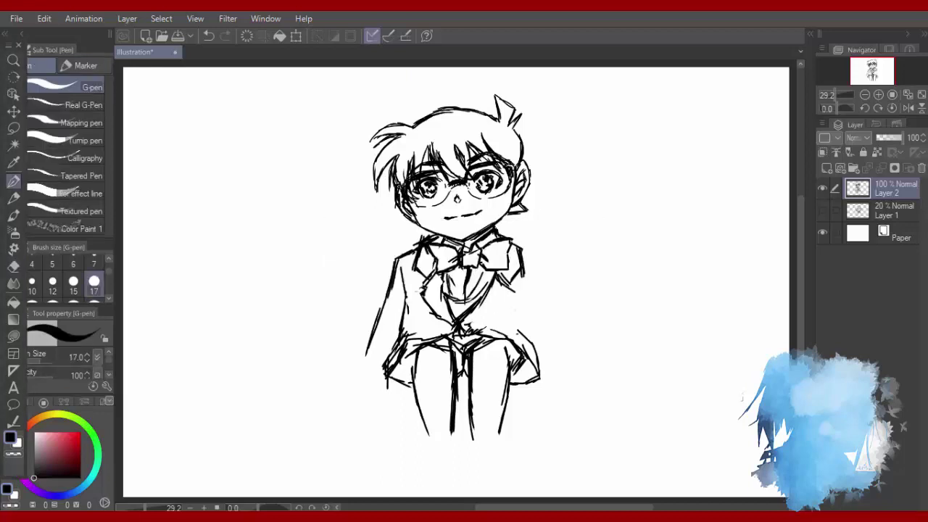
{"action": "left_click_drag", "start_coordinate": [471, 329], "coordinate": [521, 297]}
{"action": "mouse_move", "coordinate": [481, 326]}
{"action": "left_mouse_down"}
{"action": "mouse_move", "coordinate": [519, 298]}
{"action": "mouse_move", "coordinate": [468, 327]}
{"action": "left_mouse_up"}
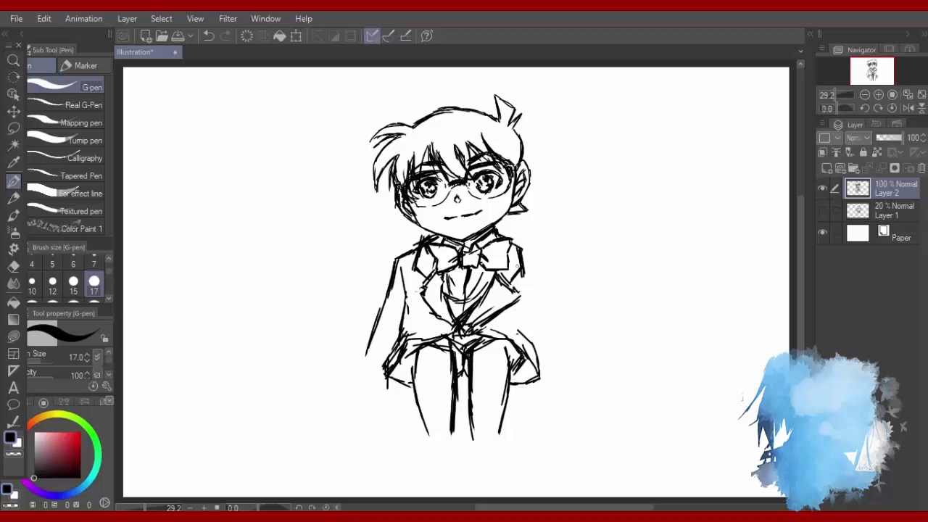
Draw the right shoulder and upper sleeve, then add folds and a cuff to the left sleeve and reinforce the hem.
{"action": "mouse_move", "coordinate": [522, 250]}
{"action": "left_mouse_down"}
{"action": "mouse_move", "coordinate": [542, 258]}
{"action": "mouse_move", "coordinate": [555, 342]}
{"action": "left_mouse_up"}
{"action": "key", "text": "ctrl+z"}
{"action": "left_click_drag", "start_coordinate": [537, 257], "coordinate": [547, 315]}
{"action": "mouse_move", "coordinate": [398, 291]}
{"action": "left_mouse_down"}
{"action": "mouse_move", "coordinate": [375, 297]}
{"action": "mouse_move", "coordinate": [358, 345]}
{"action": "mouse_move", "coordinate": [387, 358]}
{"action": "mouse_move", "coordinate": [376, 322]}
{"action": "left_mouse_up"}
{"action": "left_click_drag", "start_coordinate": [405, 265], "coordinate": [413, 342]}
{"action": "mouse_move", "coordinate": [408, 341]}
{"action": "left_mouse_down"}
{"action": "mouse_move", "coordinate": [451, 327]}
{"action": "mouse_move", "coordinate": [541, 378]}
{"action": "left_mouse_up"}
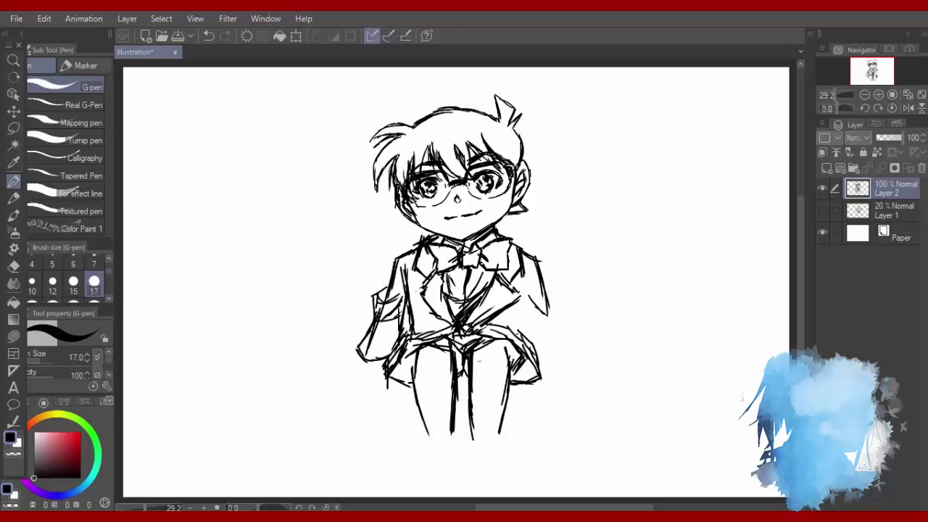
Draw a crumpled sock cuff at the lower end of the left leg.
{"action": "left_click_drag", "start_coordinate": [422, 431], "coordinate": [451, 437]}
{"action": "mouse_move", "coordinate": [459, 425]}
{"action": "left_mouse_down"}
{"action": "mouse_move", "coordinate": [447, 446]}
{"action": "mouse_move", "coordinate": [429, 442]}
{"action": "left_mouse_up"}
{"action": "left_click_drag", "start_coordinate": [427, 440], "coordinate": [451, 453]}
{"action": "left_click_drag", "start_coordinate": [423, 443], "coordinate": [432, 450]}
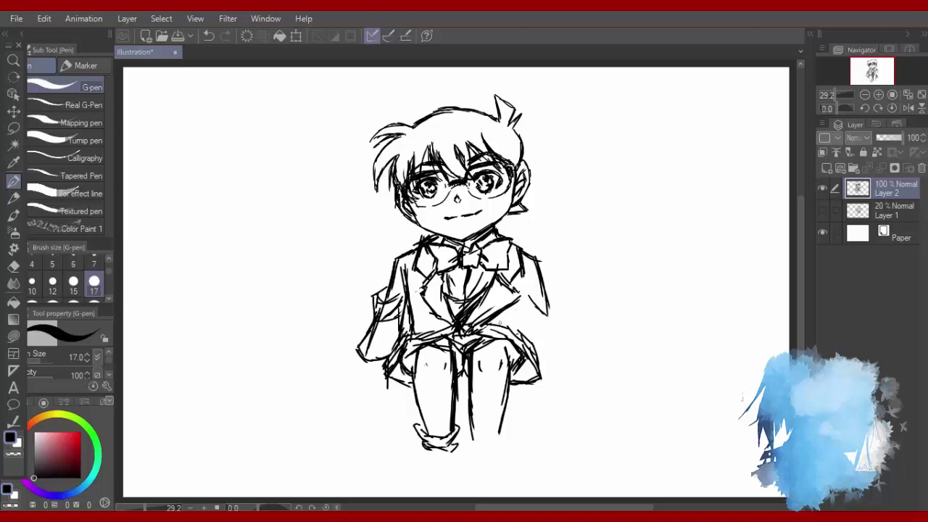
Add fold lines to the jacket's right side and complete the right sleeve with its elbow bend and cuff.
{"action": "mouse_move", "coordinate": [461, 306]}
{"action": "left_mouse_down"}
{"action": "mouse_move", "coordinate": [413, 332]}
{"action": "mouse_move", "coordinate": [458, 328]}
{"action": "left_mouse_up"}
{"action": "left_click_drag", "start_coordinate": [523, 287], "coordinate": [504, 325]}
{"action": "left_click_drag", "start_coordinate": [519, 271], "coordinate": [524, 325]}
{"action": "left_click_drag", "start_coordinate": [523, 325], "coordinate": [519, 341]}
{"action": "left_click_drag", "start_coordinate": [546, 303], "coordinate": [556, 335]}
{"action": "mouse_move", "coordinate": [555, 326]}
{"action": "left_mouse_down"}
{"action": "mouse_move", "coordinate": [545, 360]}
{"action": "mouse_move", "coordinate": [560, 367]}
{"action": "left_mouse_up"}
{"action": "mouse_move", "coordinate": [552, 349]}
{"action": "left_mouse_down"}
{"action": "mouse_move", "coordinate": [561, 361]}
{"action": "mouse_move", "coordinate": [558, 353]}
{"action": "left_mouse_up"}
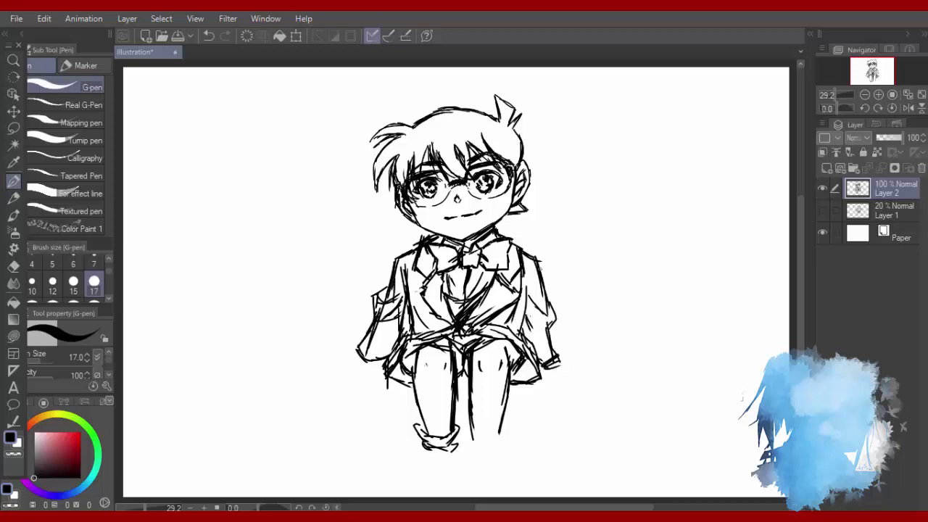
{"action": "left_click_drag", "start_coordinate": [539, 277], "coordinate": [545, 311]}
Draw both hands resting flat and pointing outward below the sleeve cuffs.
{"action": "mouse_move", "coordinate": [389, 363]}
{"action": "left_mouse_down"}
{"action": "mouse_move", "coordinate": [322, 373]}
{"action": "mouse_move", "coordinate": [363, 368]}
{"action": "left_mouse_up"}
{"action": "left_click_drag", "start_coordinate": [355, 361], "coordinate": [371, 376]}
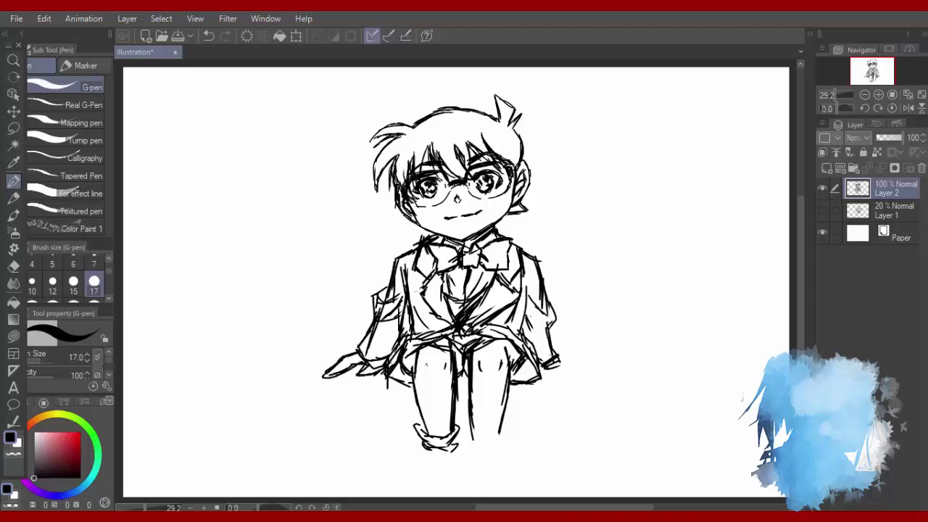
{"action": "left_click_drag", "start_coordinate": [559, 361], "coordinate": [585, 374]}
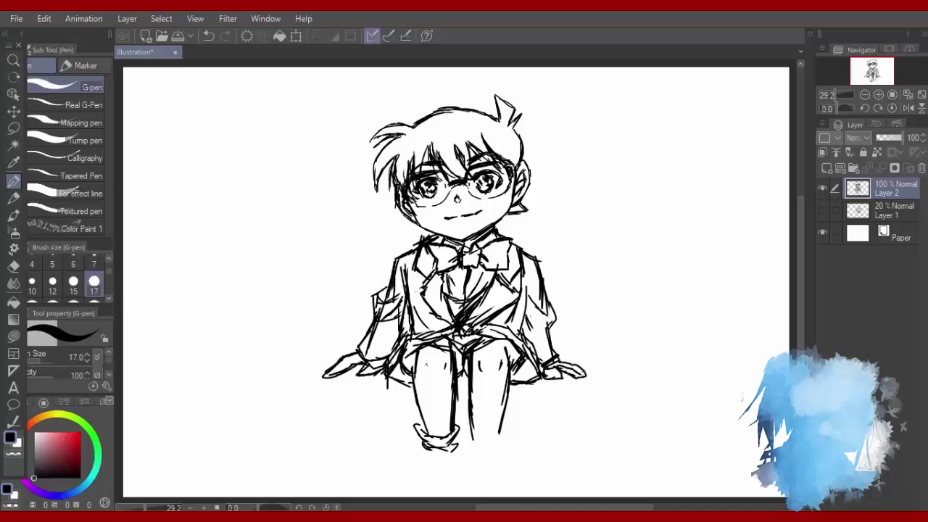
Erase and redraw the fingertips of both hands, using a mirrored view to refine their shapes.
{"action": "key", "text": "e"}
{"action": "mouse_move", "coordinate": [325, 371]}
{"action": "left_mouse_down"}
{"action": "mouse_move", "coordinate": [363, 371]}
{"action": "mouse_move", "coordinate": [358, 352]}
{"action": "mouse_move", "coordinate": [353, 377]}
{"action": "mouse_move", "coordinate": [354, 368]}
{"action": "left_mouse_up"}
{"action": "key", "text": "p"}
{"action": "key", "text": "h"}
{"action": "mouse_move", "coordinate": [324, 380]}
{"action": "left_mouse_down"}
{"action": "mouse_move", "coordinate": [353, 359]}
{"action": "mouse_move", "coordinate": [385, 374]}
{"action": "mouse_move", "coordinate": [368, 364]}
{"action": "mouse_move", "coordinate": [375, 361]}
{"action": "mouse_move", "coordinate": [333, 363]}
{"action": "left_mouse_up"}
{"action": "key", "text": "h"}
{"action": "key", "text": "e"}
{"action": "mouse_move", "coordinate": [566, 356]}
{"action": "left_mouse_down"}
{"action": "mouse_move", "coordinate": [585, 374]}
{"action": "mouse_move", "coordinate": [558, 368]}
{"action": "mouse_move", "coordinate": [597, 387]}
{"action": "mouse_move", "coordinate": [577, 377]}
{"action": "mouse_move", "coordinate": [587, 373]}
{"action": "left_mouse_up"}
{"action": "key", "text": "p"}
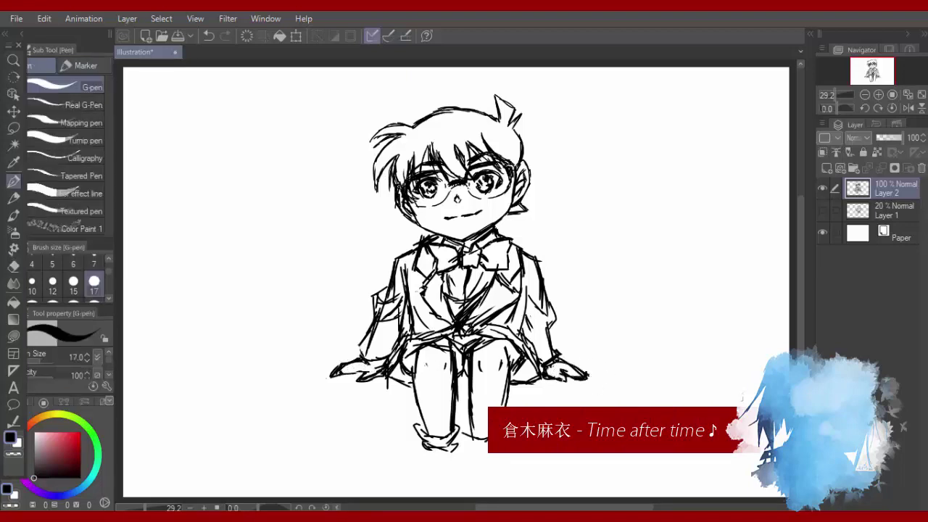
Sketch the laced upper of the left shoe and the sock on the right ankle.
{"action": "left_click_drag", "start_coordinate": [423, 448], "coordinate": [458, 450]}
{"action": "left_click_drag", "start_coordinate": [424, 448], "coordinate": [429, 456]}
{"action": "mouse_move", "coordinate": [458, 452]}
{"action": "left_mouse_down"}
{"action": "mouse_move", "coordinate": [438, 474]}
{"action": "mouse_move", "coordinate": [463, 474]}
{"action": "left_mouse_up"}
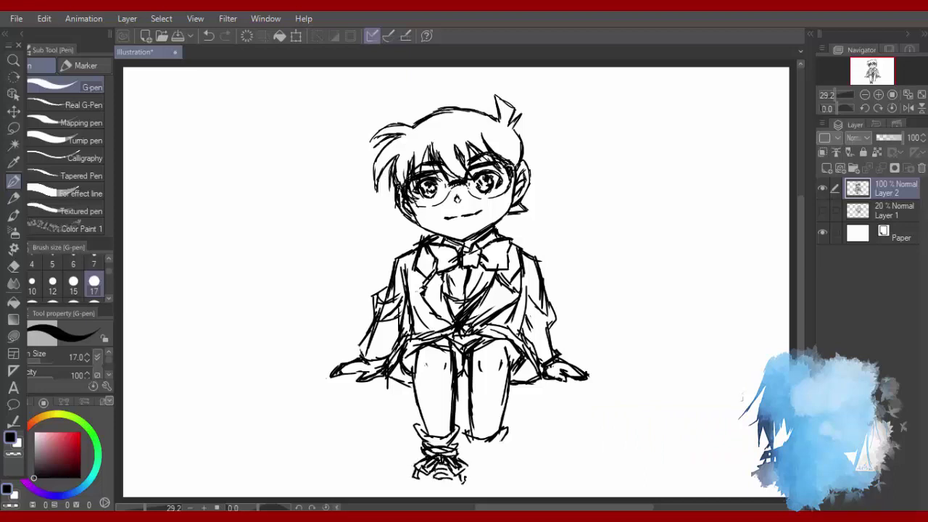
{"action": "left_click_drag", "start_coordinate": [424, 472], "coordinate": [435, 484]}
{"action": "left_click_drag", "start_coordinate": [447, 477], "coordinate": [465, 488]}
{"action": "left_click_drag", "start_coordinate": [472, 439], "coordinate": [502, 452]}
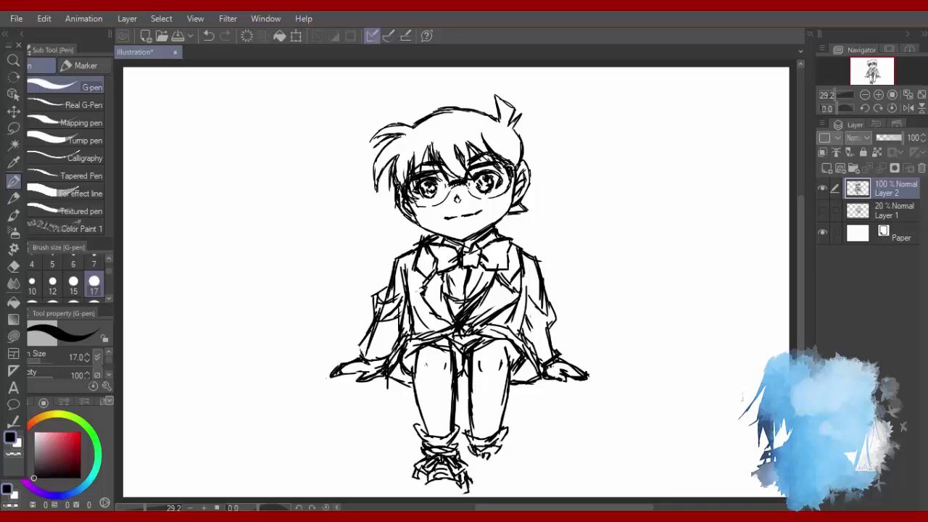
Lasso the entire figure and scale it down slightly to leave room below the feet.
{"action": "left_click", "coordinate": [13, 128]}
{"action": "mouse_move", "coordinate": [321, 105]}
{"action": "left_mouse_down"}
{"action": "mouse_move", "coordinate": [601, 506]}
{"action": "mouse_move", "coordinate": [512, 507]}
{"action": "left_mouse_up"}
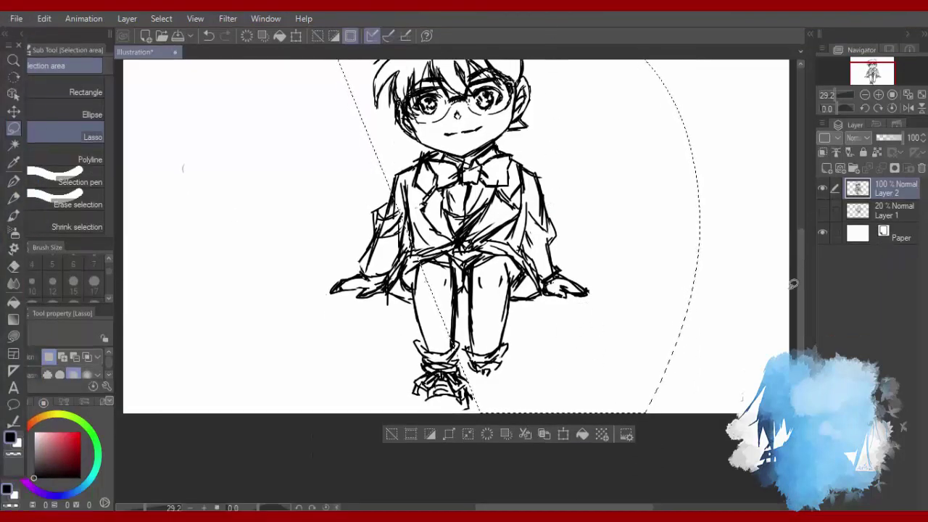
{"action": "key", "text": "ctrl+d"}
{"action": "scroll", "coordinate": [601, 317], "scroll_direction": "up", "scroll_amount": 3}
{"action": "mouse_move", "coordinate": [432, 87]}
{"action": "left_mouse_down"}
{"action": "mouse_move", "coordinate": [664, 203]}
{"action": "mouse_move", "coordinate": [361, 467]}
{"action": "mouse_move", "coordinate": [443, 65]}
{"action": "left_mouse_up"}
{"action": "left_click_drag", "start_coordinate": [802, 284], "coordinate": [802, 305]}
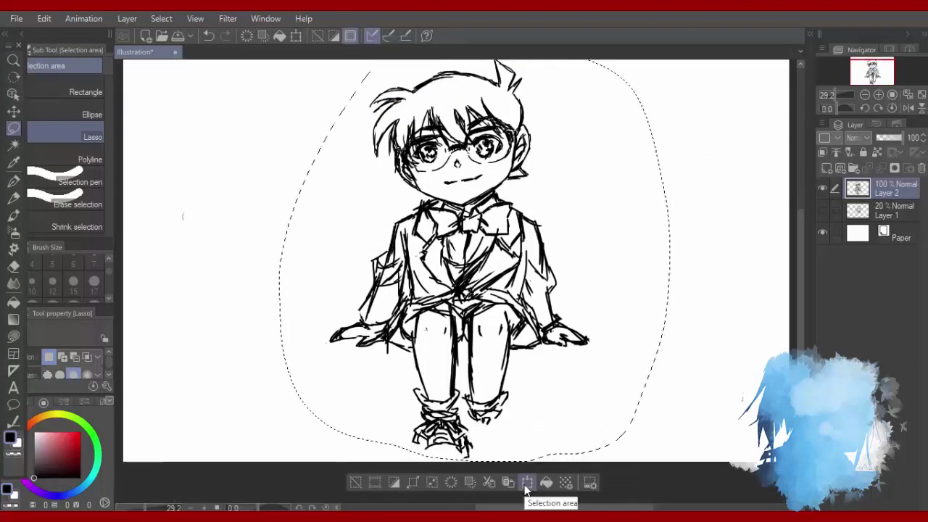
{"action": "left_click", "coordinate": [526, 482]}
{"action": "mouse_move", "coordinate": [664, 458]}
{"action": "left_mouse_down"}
{"action": "mouse_move", "coordinate": [632, 426]}
{"action": "mouse_move", "coordinate": [636, 460]}
{"action": "mouse_move", "coordinate": [596, 446]}
{"action": "left_mouse_up"}
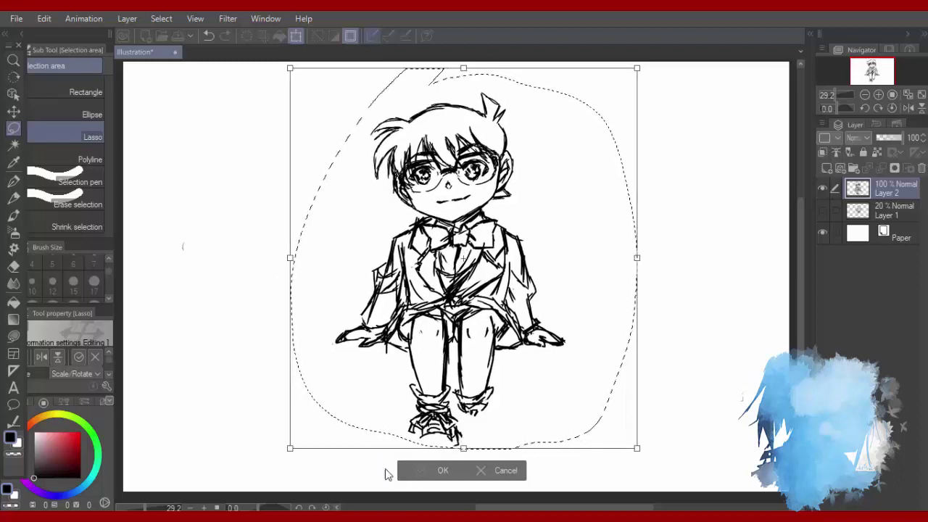
{"action": "key", "text": "Return"}
Complete the left shoe's sole and draw the matching laced right shoe.
{"action": "key", "text": "p"}
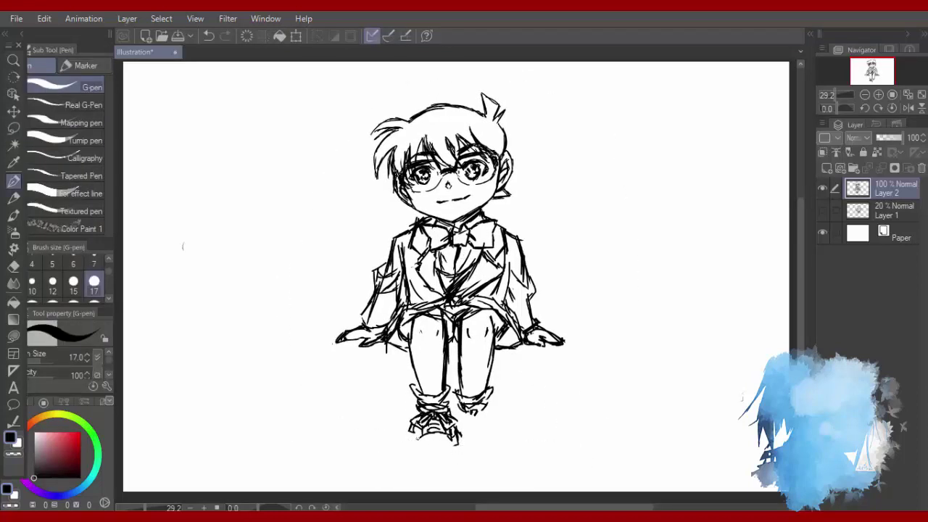
{"action": "left_click_drag", "start_coordinate": [416, 437], "coordinate": [457, 445]}
{"action": "mouse_move", "coordinate": [452, 403]}
{"action": "left_mouse_down"}
{"action": "mouse_move", "coordinate": [461, 445]}
{"action": "mouse_move", "coordinate": [454, 461]}
{"action": "mouse_move", "coordinate": [462, 435]}
{"action": "mouse_move", "coordinate": [465, 459]}
{"action": "mouse_move", "coordinate": [488, 456]}
{"action": "left_mouse_up"}
{"action": "mouse_move", "coordinate": [485, 408]}
{"action": "left_mouse_down"}
{"action": "mouse_move", "coordinate": [500, 456]}
{"action": "mouse_move", "coordinate": [500, 440]}
{"action": "left_mouse_up"}
{"action": "mouse_move", "coordinate": [470, 411]}
{"action": "left_mouse_down"}
{"action": "mouse_move", "coordinate": [486, 422]}
{"action": "mouse_move", "coordinate": [462, 440]}
{"action": "mouse_move", "coordinate": [487, 432]}
{"action": "left_mouse_up"}
{"action": "mouse_move", "coordinate": [473, 444]}
{"action": "left_mouse_down"}
{"action": "mouse_move", "coordinate": [497, 435]}
{"action": "mouse_move", "coordinate": [505, 454]}
{"action": "mouse_move", "coordinate": [475, 460]}
{"action": "left_mouse_up"}
{"action": "left_click_drag", "start_coordinate": [493, 444], "coordinate": [463, 454]}
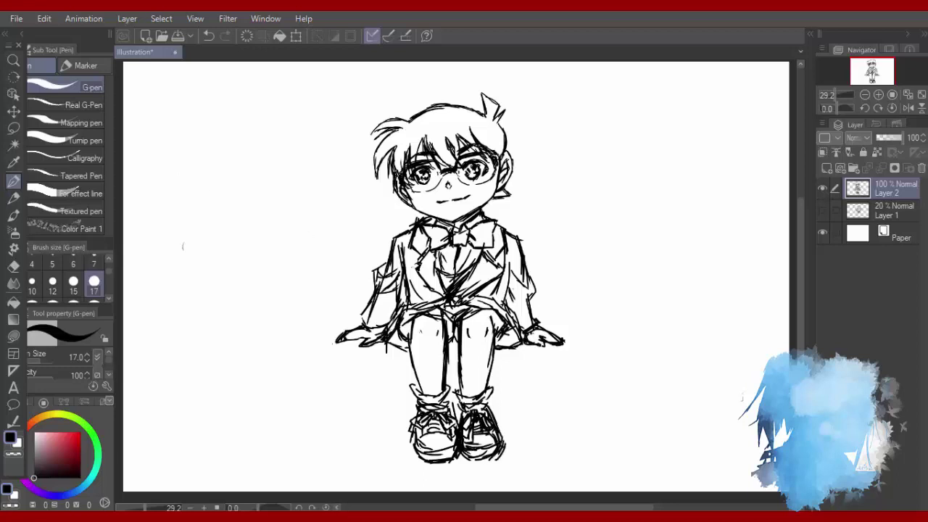
Deepen the jacket folds at the waist and draw the bench seat's horizontal edges behind the hands and legs.
{"action": "left_click_drag", "start_coordinate": [468, 298], "coordinate": [497, 316]}
{"action": "left_click_drag", "start_coordinate": [516, 348], "coordinate": [596, 354]}
{"action": "left_click_drag", "start_coordinate": [484, 368], "coordinate": [568, 368]}
{"action": "left_click_drag", "start_coordinate": [585, 365], "coordinate": [600, 366]}
{"action": "left_click_drag", "start_coordinate": [447, 361], "coordinate": [457, 365]}
{"action": "left_click_drag", "start_coordinate": [408, 367], "coordinate": [359, 367]}
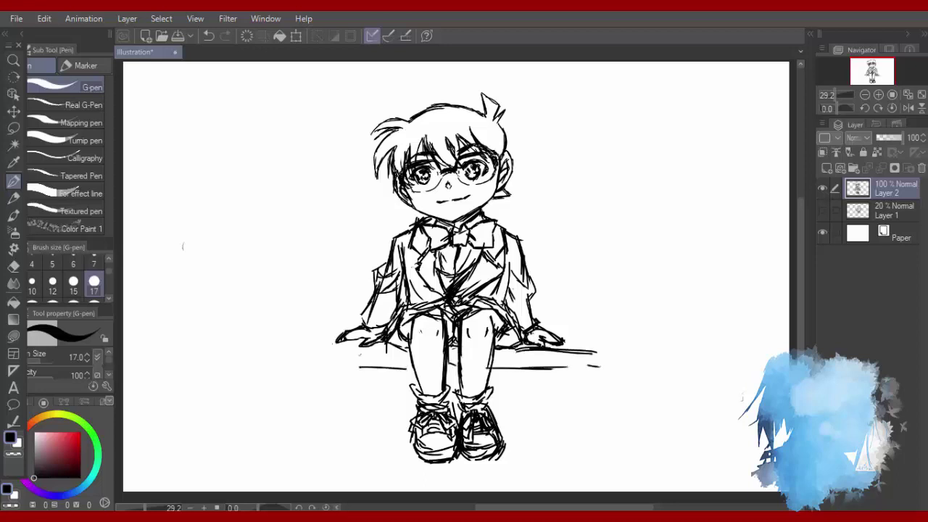
{"action": "left_click_drag", "start_coordinate": [417, 349], "coordinate": [329, 345]}
Sketch the bench's vertical supports and short base marks below the seat on both sides of the legs.
{"action": "left_click_drag", "start_coordinate": [372, 368], "coordinate": [373, 412]}
{"action": "left_click_drag", "start_coordinate": [384, 374], "coordinate": [385, 397]}
{"action": "left_click_drag", "start_coordinate": [358, 421], "coordinate": [377, 422]}
{"action": "left_click_drag", "start_coordinate": [520, 366], "coordinate": [519, 399]}
{"action": "left_click_drag", "start_coordinate": [556, 376], "coordinate": [554, 433]}
{"action": "left_click_drag", "start_coordinate": [589, 372], "coordinate": [589, 415]}
{"action": "left_click_drag", "start_coordinate": [312, 364], "coordinate": [312, 396]}
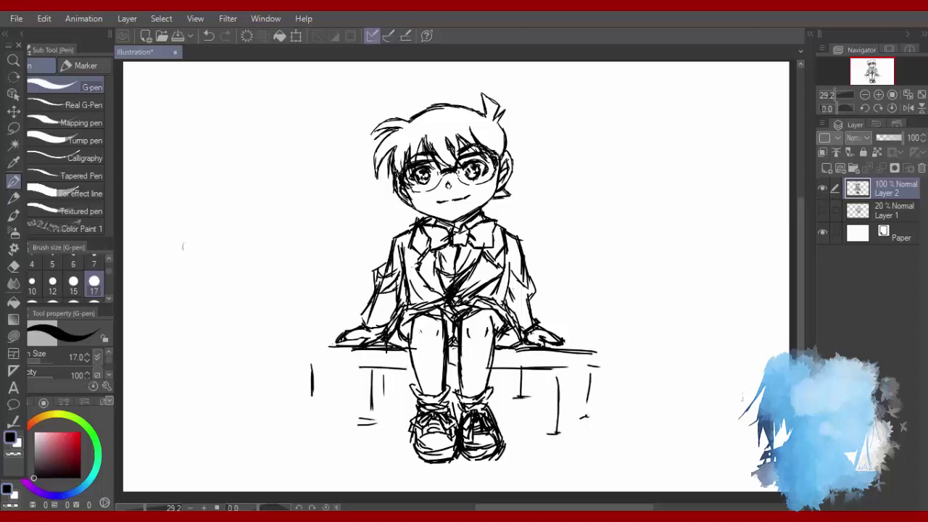
Lasso the legs and shoes and scale them down slightly.
{"action": "left_click", "coordinate": [13, 128]}
{"action": "mouse_move", "coordinate": [520, 348]}
{"action": "left_mouse_down"}
{"action": "mouse_move", "coordinate": [405, 466]}
{"action": "mouse_move", "coordinate": [507, 308]}
{"action": "left_mouse_up"}
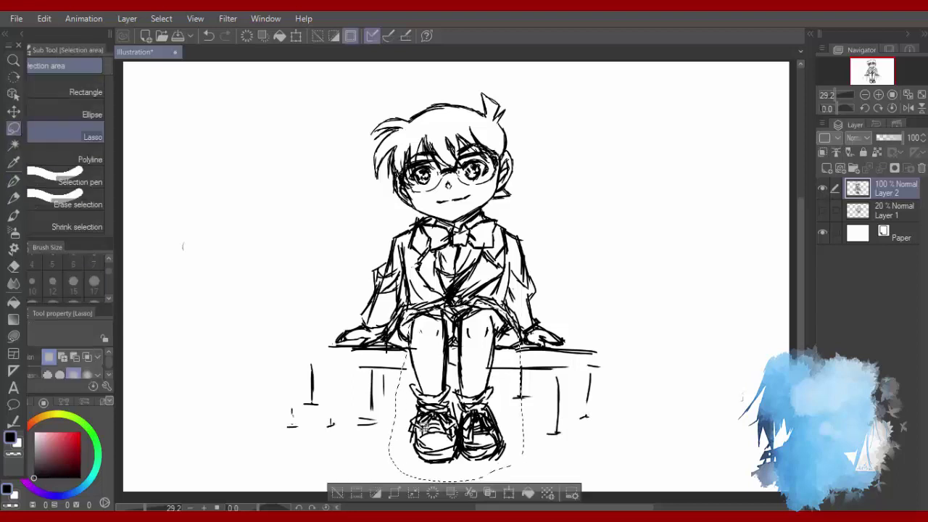
{"action": "key", "text": "ctrl+t"}
{"action": "left_click_drag", "start_coordinate": [394, 474], "coordinate": [398, 473]}
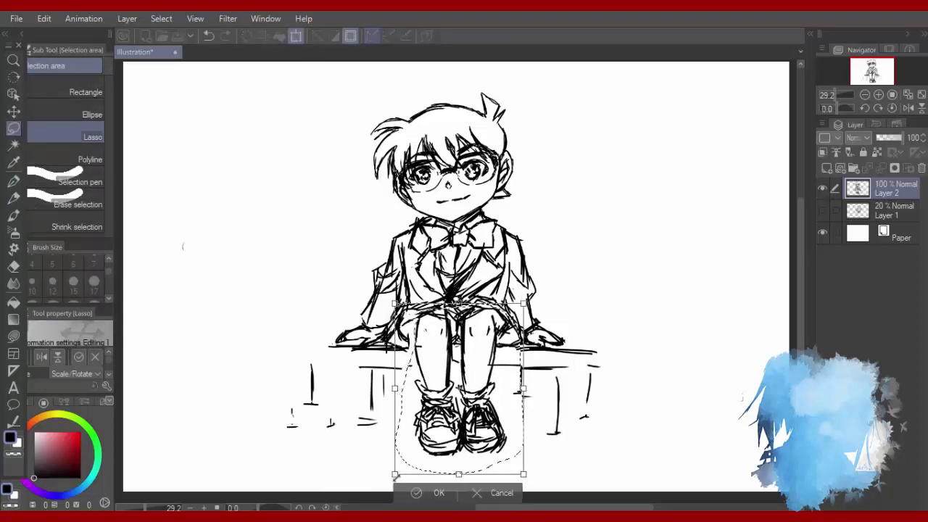
{"action": "left_click", "coordinate": [420, 498]}
{"action": "left_click", "coordinate": [357, 469]}
Draw the thick upper lash line of the eye on the right of the face on Layer 3 with Pencil R at size 2.5.
{"action": "key", "text": "p"}
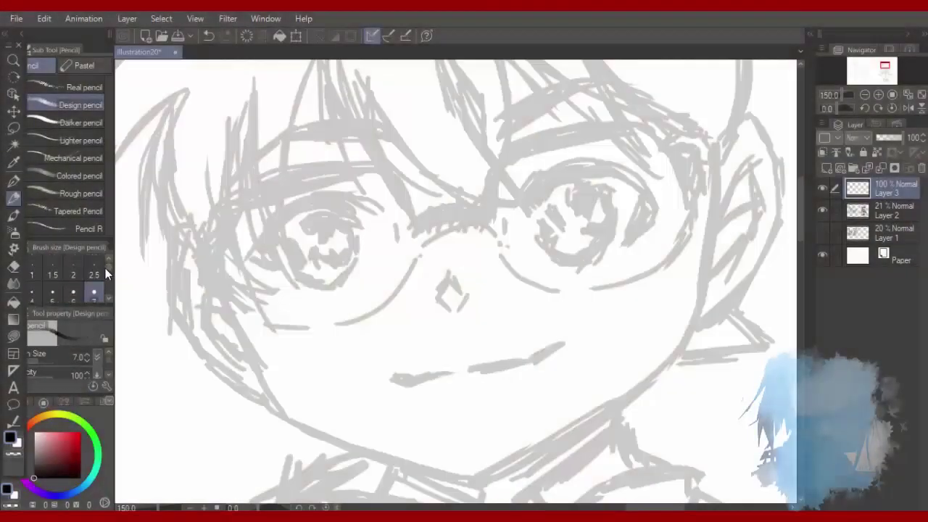
{"action": "left_click", "coordinate": [84, 228]}
{"action": "mouse_move", "coordinate": [523, 197]}
{"action": "left_mouse_down"}
{"action": "mouse_move", "coordinate": [614, 164]}
{"action": "mouse_move", "coordinate": [640, 200]}
{"action": "left_mouse_up"}
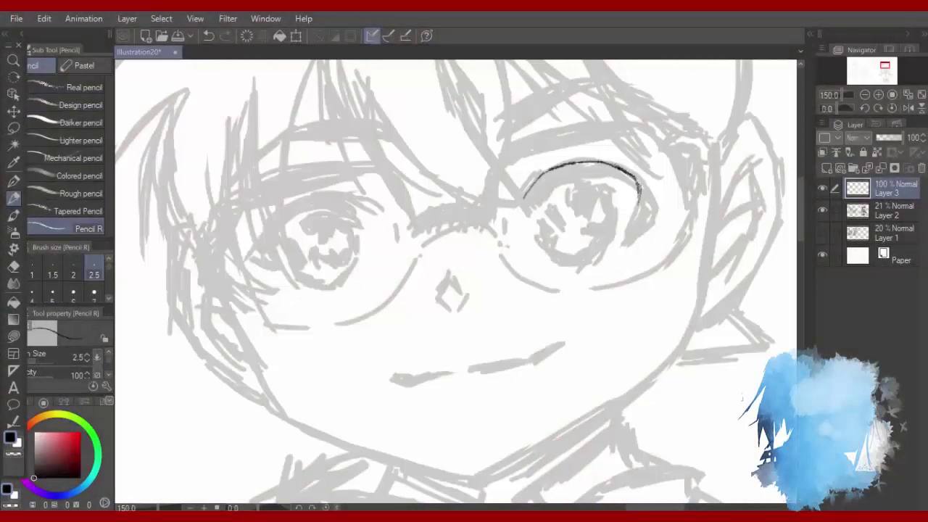
{"action": "key", "text": "ctrl+z"}
{"action": "left_click_drag", "start_coordinate": [535, 171], "coordinate": [613, 152]}
{"action": "mouse_move", "coordinate": [522, 191]}
{"action": "left_mouse_down"}
{"action": "mouse_move", "coordinate": [568, 155]}
{"action": "mouse_move", "coordinate": [608, 152]}
{"action": "left_mouse_up"}
{"action": "mouse_move", "coordinate": [545, 157]}
{"action": "left_mouse_down"}
{"action": "mouse_move", "coordinate": [636, 190]}
{"action": "mouse_move", "coordinate": [626, 230]}
{"action": "left_mouse_up"}
{"action": "left_click_drag", "start_coordinate": [630, 171], "coordinate": [642, 210]}
Outline the iris inside the inked lash line and hatch its pupil and shadow shapes around the highlights.
{"action": "mouse_move", "coordinate": [585, 165]}
{"action": "left_mouse_down"}
{"action": "mouse_move", "coordinate": [541, 215]}
{"action": "mouse_move", "coordinate": [573, 250]}
{"action": "mouse_move", "coordinate": [615, 218]}
{"action": "mouse_move", "coordinate": [603, 170]}
{"action": "mouse_move", "coordinate": [574, 197]}
{"action": "mouse_move", "coordinate": [608, 227]}
{"action": "mouse_move", "coordinate": [558, 202]}
{"action": "left_mouse_up"}
{"action": "mouse_move", "coordinate": [564, 196]}
{"action": "left_mouse_down"}
{"action": "mouse_move", "coordinate": [542, 221]}
{"action": "mouse_move", "coordinate": [572, 219]}
{"action": "left_mouse_up"}
{"action": "left_click_drag", "start_coordinate": [584, 209], "coordinate": [568, 223]}
{"action": "left_click_drag", "start_coordinate": [591, 205], "coordinate": [560, 220]}
{"action": "left_click_drag", "start_coordinate": [547, 194], "coordinate": [562, 216]}
{"action": "left_click_drag", "start_coordinate": [560, 173], "coordinate": [577, 200]}
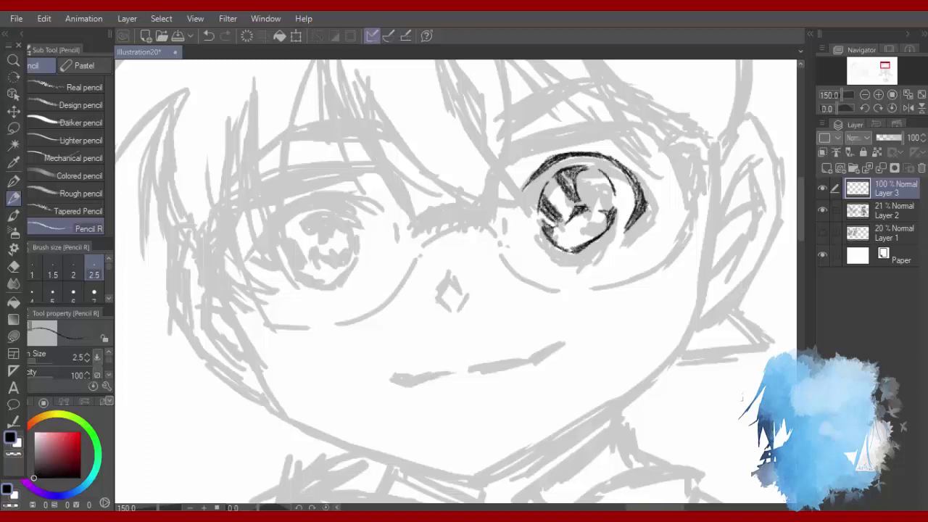
Flip the canvas view, draw the other eye's lash line and round iris outline, and flip the view back.
{"action": "key", "text": "h"}
{"action": "mouse_move", "coordinate": [567, 205]}
{"action": "left_mouse_down"}
{"action": "mouse_move", "coordinate": [599, 196]}
{"action": "mouse_move", "coordinate": [645, 223]}
{"action": "mouse_move", "coordinate": [658, 257]}
{"action": "mouse_move", "coordinate": [644, 267]}
{"action": "mouse_move", "coordinate": [654, 259]}
{"action": "left_mouse_up"}
{"action": "left_click_drag", "start_coordinate": [599, 196], "coordinate": [554, 211]}
{"action": "left_click_drag", "start_coordinate": [616, 200], "coordinate": [649, 226]}
{"action": "left_click_drag", "start_coordinate": [557, 204], "coordinate": [551, 211]}
{"action": "left_click_drag", "start_coordinate": [613, 208], "coordinate": [570, 219]}
{"action": "mouse_move", "coordinate": [565, 226]}
{"action": "left_mouse_down"}
{"action": "mouse_move", "coordinate": [564, 264]}
{"action": "mouse_move", "coordinate": [580, 288]}
{"action": "left_mouse_up"}
{"action": "left_click_drag", "start_coordinate": [578, 289], "coordinate": [632, 262]}
{"action": "left_click_drag", "start_coordinate": [617, 214], "coordinate": [638, 251]}
{"action": "key", "text": "h"}
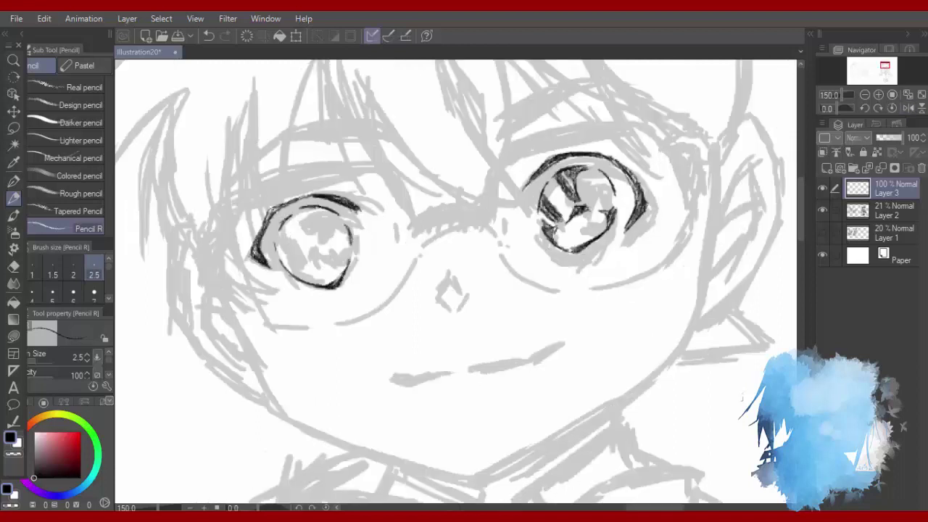
Hatch the pupil and shadow shapes inside the left eye's iris, leaving highlights blank.
{"action": "left_click_drag", "start_coordinate": [314, 225], "coordinate": [324, 239]}
{"action": "left_click_drag", "start_coordinate": [288, 226], "coordinate": [318, 242]}
{"action": "key", "text": "ctrl+z"}
{"action": "mouse_move", "coordinate": [281, 244]}
{"action": "left_mouse_down"}
{"action": "mouse_move", "coordinate": [304, 256]}
{"action": "mouse_move", "coordinate": [317, 249]}
{"action": "left_mouse_up"}
{"action": "left_click_drag", "start_coordinate": [328, 245], "coordinate": [344, 248]}
{"action": "left_click_drag", "start_coordinate": [287, 224], "coordinate": [316, 239]}
{"action": "left_click_drag", "start_coordinate": [292, 219], "coordinate": [312, 227]}
{"action": "left_click_drag", "start_coordinate": [282, 256], "coordinate": [299, 262]}
{"action": "left_click_drag", "start_coordinate": [284, 265], "coordinate": [300, 277]}
{"action": "left_click_drag", "start_coordinate": [278, 246], "coordinate": [297, 260]}
{"action": "left_click_drag", "start_coordinate": [296, 221], "coordinate": [313, 234]}
{"action": "left_click_drag", "start_coordinate": [293, 210], "coordinate": [314, 238]}
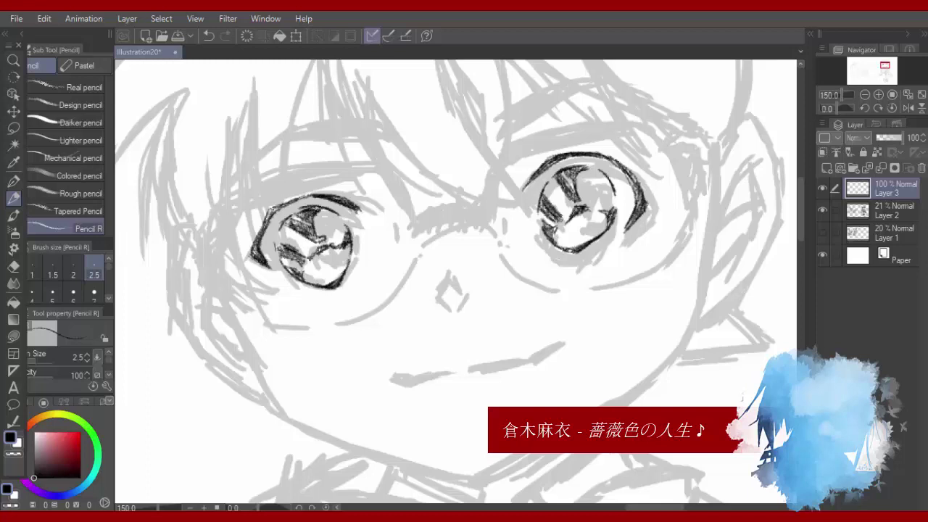
Add short eyelid crease lines above both eyes.
{"action": "left_click_drag", "start_coordinate": [531, 165], "coordinate": [543, 148]}
{"action": "mouse_move", "coordinate": [535, 150]}
{"action": "left_mouse_down"}
{"action": "mouse_move", "coordinate": [587, 144]}
{"action": "mouse_move", "coordinate": [555, 141]}
{"action": "left_mouse_up"}
{"action": "left_click_drag", "start_coordinate": [325, 182], "coordinate": [348, 192]}
{"action": "left_click_drag", "start_coordinate": [280, 197], "coordinate": [326, 180]}
{"action": "mouse_move", "coordinate": [298, 187]}
{"action": "left_mouse_down"}
{"action": "mouse_move", "coordinate": [346, 176]}
{"action": "mouse_move", "coordinate": [329, 174]}
{"action": "left_mouse_up"}
Draw the small diamond-shaped nose and the slanted smiling mouth line over the sketch.
{"action": "left_click_drag", "start_coordinate": [445, 298], "coordinate": [461, 299]}
{"action": "left_click_drag", "start_coordinate": [454, 281], "coordinate": [462, 293]}
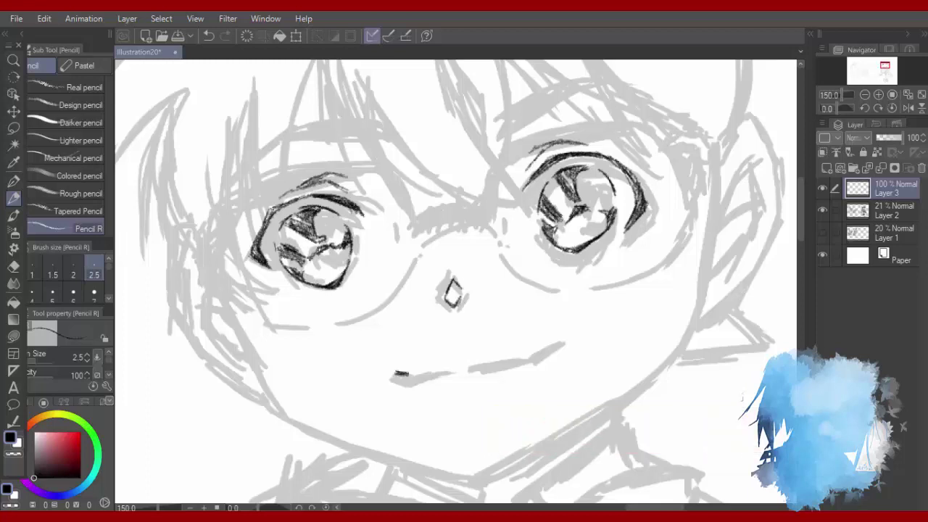
{"action": "left_click_drag", "start_coordinate": [396, 374], "coordinate": [433, 370]}
{"action": "left_click_drag", "start_coordinate": [409, 375], "coordinate": [551, 349]}
{"action": "key", "text": "ctrl+z"}
{"action": "left_click_drag", "start_coordinate": [525, 353], "coordinate": [562, 344]}
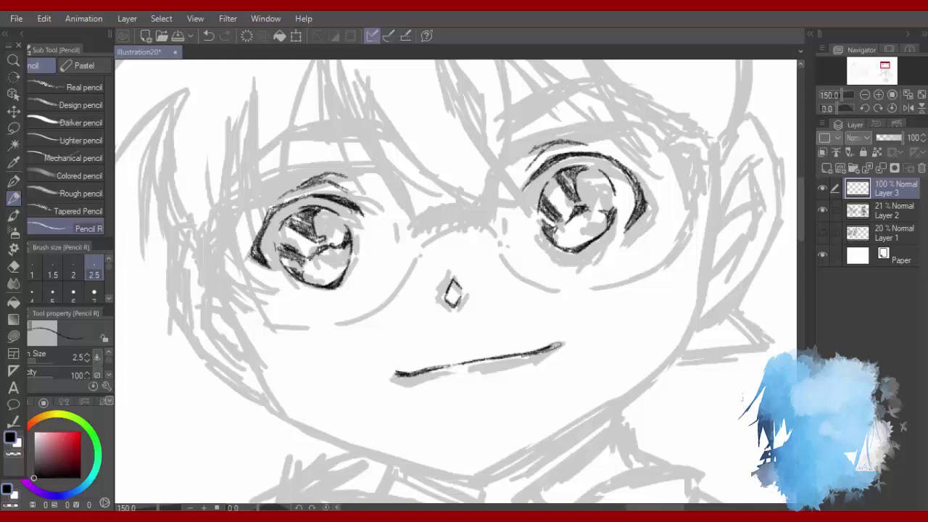
Lasso the drawn right eye, shift it slightly outward, and deselect.
{"action": "left_click", "coordinate": [14, 128]}
{"action": "left_click_drag", "start_coordinate": [567, 115], "coordinate": [573, 122]}
{"action": "key", "text": "ctrl+t"}
{"action": "left_click_drag", "start_coordinate": [627, 296], "coordinate": [646, 302]}
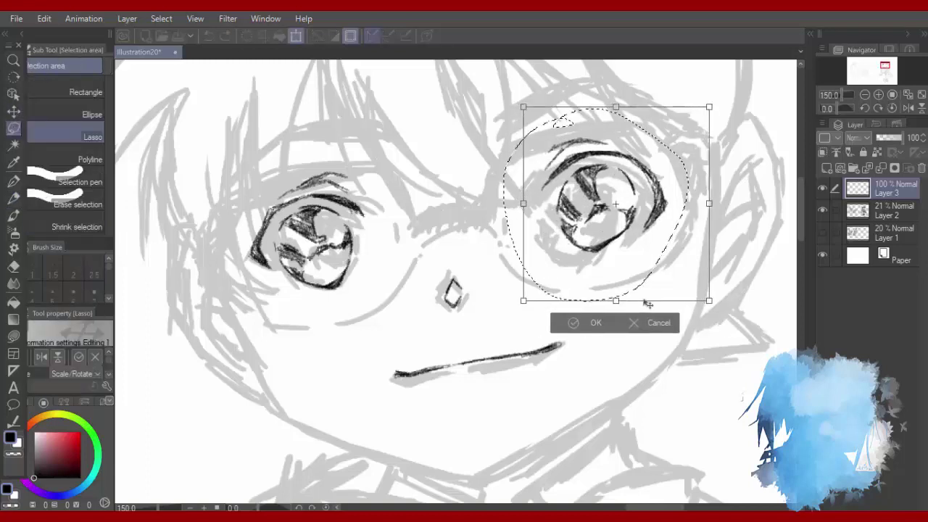
{"action": "left_click", "coordinate": [573, 324]}
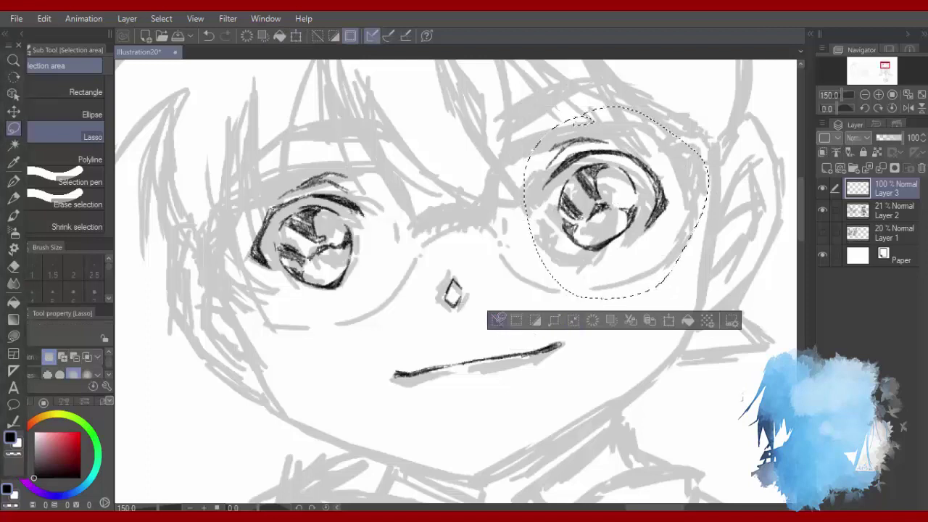
{"action": "left_click", "coordinate": [496, 320]}
Draw the glasses lens around the right eye and fill its thick upper rim with black hatching.
{"action": "scroll", "coordinate": [462, 319], "scroll_direction": "down", "scroll_amount": 1}
{"action": "key", "text": "p"}
{"action": "scroll", "coordinate": [439, 271], "scroll_direction": "up", "scroll_amount": 1}
{"action": "left_click_drag", "start_coordinate": [513, 172], "coordinate": [651, 151]}
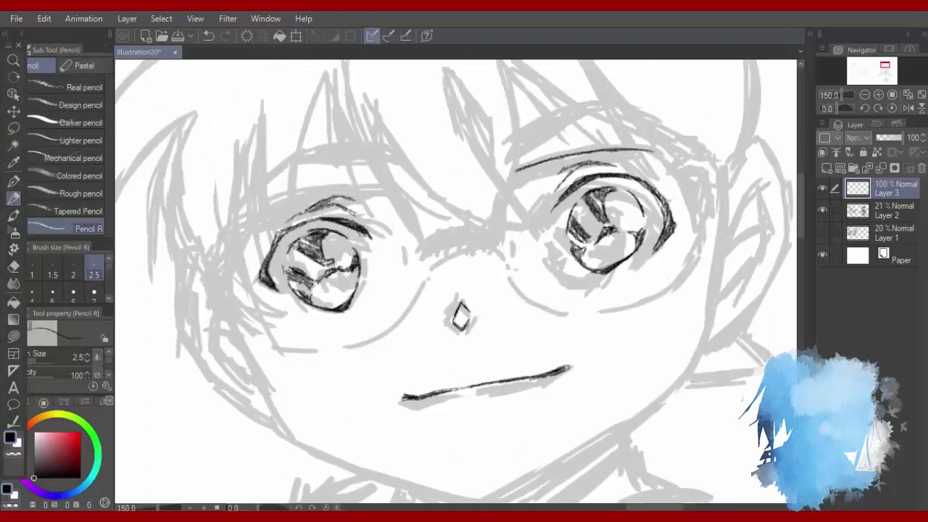
{"action": "mouse_move", "coordinate": [521, 287]}
{"action": "left_mouse_down"}
{"action": "mouse_move", "coordinate": [550, 304]}
{"action": "mouse_move", "coordinate": [583, 309]}
{"action": "left_mouse_up"}
{"action": "mouse_move", "coordinate": [662, 154]}
{"action": "left_mouse_down"}
{"action": "mouse_move", "coordinate": [696, 216]}
{"action": "mouse_move", "coordinate": [604, 303]}
{"action": "left_mouse_up"}
{"action": "left_click_drag", "start_coordinate": [507, 188], "coordinate": [668, 161]}
{"action": "mouse_move", "coordinate": [511, 186]}
{"action": "left_mouse_down"}
{"action": "mouse_move", "coordinate": [523, 167]}
{"action": "mouse_move", "coordinate": [561, 160]}
{"action": "mouse_move", "coordinate": [665, 156]}
{"action": "mouse_move", "coordinate": [583, 162]}
{"action": "left_mouse_up"}
{"action": "mouse_move", "coordinate": [583, 162]}
{"action": "left_mouse_down"}
{"action": "mouse_move", "coordinate": [525, 177]}
{"action": "mouse_move", "coordinate": [609, 153]}
{"action": "left_mouse_up"}
Flip the canvas view and draw the round outline of the other glasses lens.
{"action": "mouse_move", "coordinate": [227, 234]}
{"action": "left_mouse_down"}
{"action": "mouse_move", "coordinate": [374, 190]}
{"action": "mouse_move", "coordinate": [229, 227]}
{"action": "mouse_move", "coordinate": [236, 308]}
{"action": "left_mouse_up"}
{"action": "key", "text": "ctrl+z"}
{"action": "key", "text": "h"}
{"action": "mouse_move", "coordinate": [532, 194]}
{"action": "left_mouse_down"}
{"action": "mouse_move", "coordinate": [513, 212]}
{"action": "mouse_move", "coordinate": [495, 278]}
{"action": "left_mouse_up"}
{"action": "mouse_move", "coordinate": [687, 230]}
{"action": "left_mouse_down"}
{"action": "mouse_move", "coordinate": [665, 327]}
{"action": "mouse_move", "coordinate": [602, 354]}
{"action": "left_mouse_up"}
{"action": "mouse_move", "coordinate": [496, 279]}
{"action": "left_mouse_down"}
{"action": "mouse_move", "coordinate": [551, 348]}
{"action": "mouse_move", "coordinate": [570, 351]}
{"action": "left_mouse_up"}
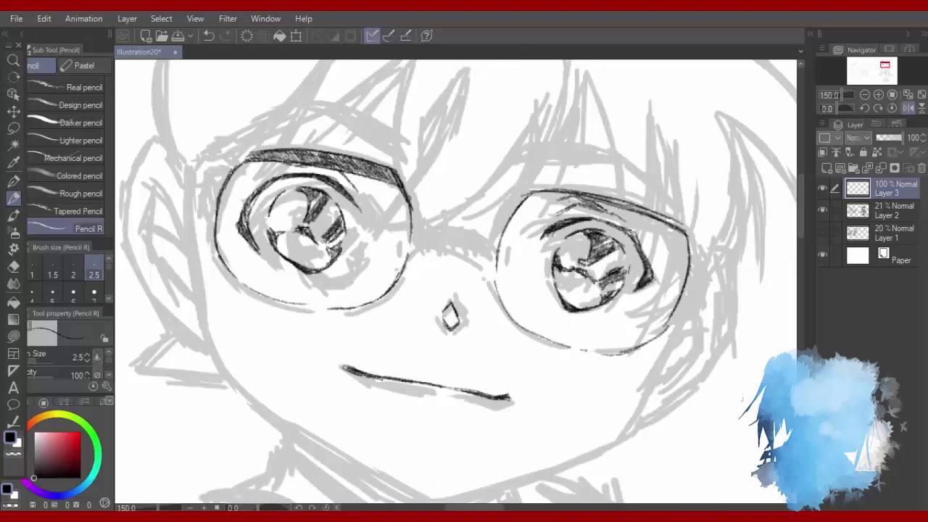
Flip the view back, draw the left lens's lower rim edge, and hatch its thick upper rim in dark red.
{"action": "key", "text": "h"}
{"action": "mouse_move", "coordinate": [230, 230]}
{"action": "left_mouse_down"}
{"action": "mouse_move", "coordinate": [225, 253]}
{"action": "mouse_move", "coordinate": [269, 263]}
{"action": "left_mouse_up"}
{"action": "left_click_drag", "start_coordinate": [237, 239], "coordinate": [342, 207]}
{"action": "left_click", "coordinate": [63, 446]}
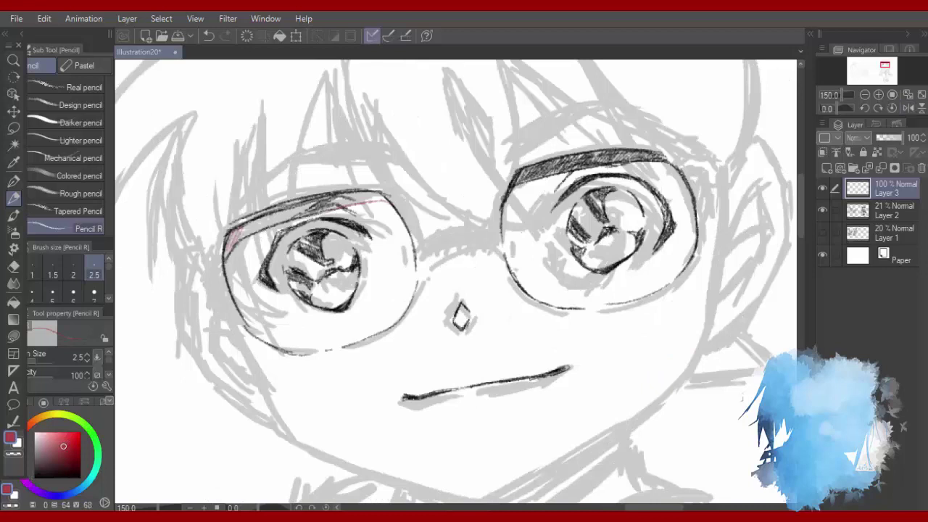
{"action": "mouse_move", "coordinate": [239, 242]}
{"action": "left_mouse_down"}
{"action": "mouse_move", "coordinate": [304, 207]}
{"action": "mouse_move", "coordinate": [374, 193]}
{"action": "mouse_move", "coordinate": [345, 205]}
{"action": "left_mouse_up"}
{"action": "mouse_move", "coordinate": [226, 255]}
{"action": "left_mouse_down"}
{"action": "mouse_move", "coordinate": [245, 226]}
{"action": "mouse_move", "coordinate": [281, 213]}
{"action": "left_mouse_up"}
{"action": "left_click", "coordinate": [62, 448]}
Outline both eyebrows in black above the glasses.
{"action": "left_click", "coordinate": [34, 477]}
{"action": "left_click_drag", "start_coordinate": [509, 147], "coordinate": [499, 175]}
{"action": "left_click_drag", "start_coordinate": [509, 145], "coordinate": [595, 102]}
{"action": "mouse_move", "coordinate": [595, 106]}
{"action": "left_mouse_down"}
{"action": "mouse_move", "coordinate": [504, 164]}
{"action": "mouse_move", "coordinate": [660, 120]}
{"action": "left_mouse_up"}
{"action": "left_click_drag", "start_coordinate": [374, 149], "coordinate": [401, 164]}
{"action": "mouse_move", "coordinate": [374, 150]}
{"action": "left_mouse_down"}
{"action": "mouse_move", "coordinate": [288, 157]}
{"action": "mouse_move", "coordinate": [231, 219]}
{"action": "left_mouse_up"}
{"action": "mouse_move", "coordinate": [263, 180]}
{"action": "left_mouse_down"}
{"action": "mouse_move", "coordinate": [352, 165]}
{"action": "mouse_move", "coordinate": [398, 170]}
{"action": "left_mouse_up"}
Hatch the inside of both eyebrows in dark red.
{"action": "left_click", "coordinate": [64, 449]}
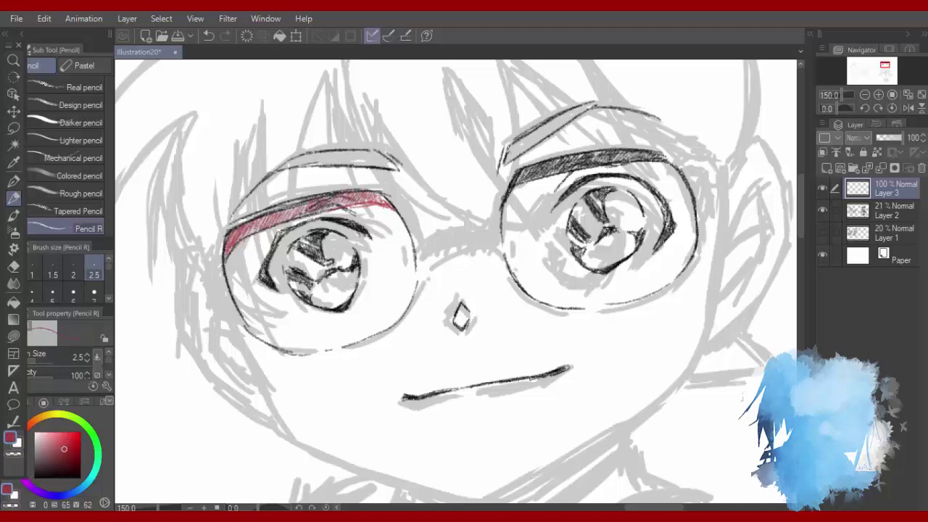
{"action": "mouse_move", "coordinate": [507, 163]}
{"action": "left_mouse_down"}
{"action": "mouse_move", "coordinate": [548, 124]}
{"action": "mouse_move", "coordinate": [590, 105]}
{"action": "mouse_move", "coordinate": [507, 158]}
{"action": "left_mouse_up"}
{"action": "left_click_drag", "start_coordinate": [285, 169], "coordinate": [377, 153]}
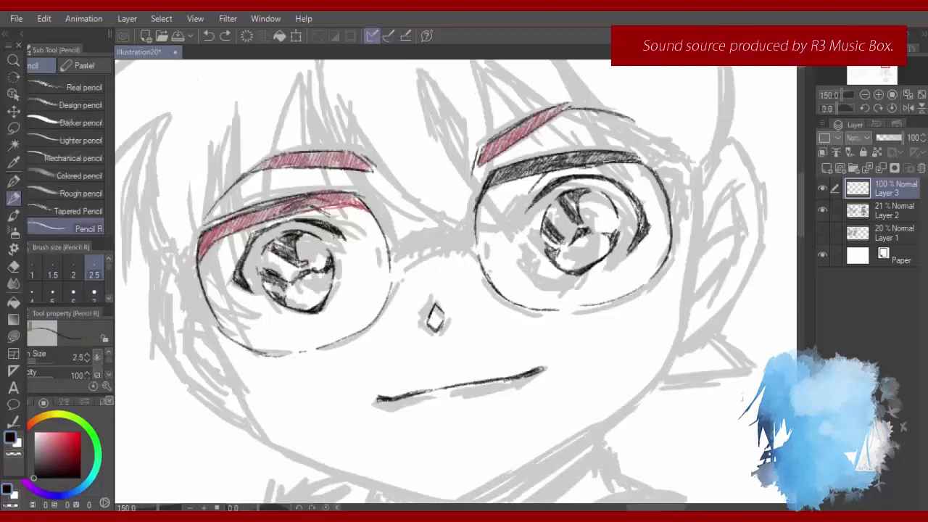
Draw the curved glasses bridge between the two lenses in black.
{"action": "left_click_drag", "start_coordinate": [390, 258], "coordinate": [485, 239]}
{"action": "mouse_move", "coordinate": [392, 281]}
{"action": "left_mouse_down"}
{"action": "mouse_move", "coordinate": [484, 260]}
{"action": "mouse_move", "coordinate": [481, 248]}
{"action": "left_mouse_up"}
{"action": "left_click_drag", "start_coordinate": [483, 245], "coordinate": [487, 262]}
{"action": "scroll", "coordinate": [361, 308], "scroll_direction": "down", "scroll_amount": 6}
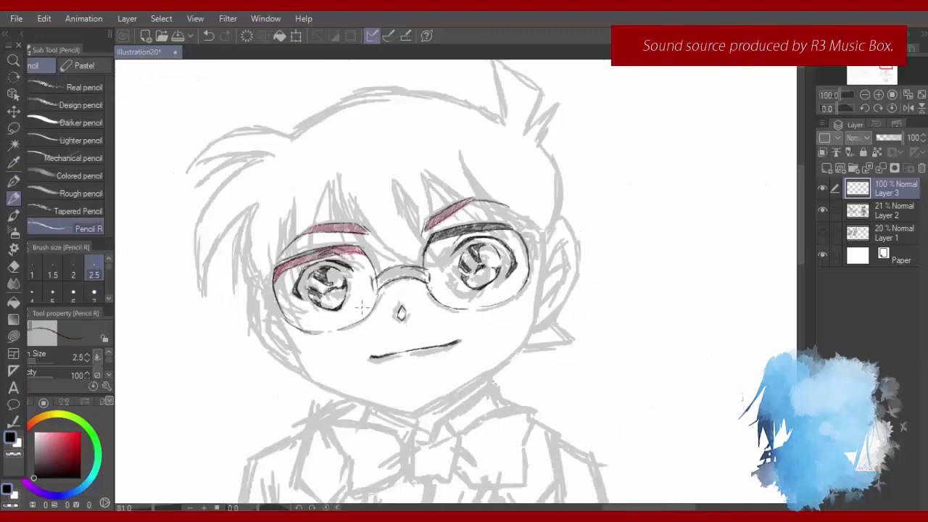
Draw the large central fringe lock between the eyes and the narrow pointed strand beside it.
{"action": "scroll", "coordinate": [358, 303], "scroll_direction": "up", "scroll_amount": 5}
{"action": "left_click_drag", "start_coordinate": [328, 90], "coordinate": [370, 216]}
{"action": "left_click_drag", "start_coordinate": [351, 184], "coordinate": [402, 241]}
{"action": "mouse_move", "coordinate": [369, 178]}
{"action": "left_mouse_down"}
{"action": "mouse_move", "coordinate": [386, 232]}
{"action": "mouse_move", "coordinate": [503, 249]}
{"action": "mouse_move", "coordinate": [532, 271]}
{"action": "left_mouse_up"}
{"action": "mouse_move", "coordinate": [422, 110]}
{"action": "left_mouse_down"}
{"action": "mouse_move", "coordinate": [510, 253]}
{"action": "mouse_move", "coordinate": [455, 185]}
{"action": "left_mouse_up"}
{"action": "left_click_drag", "start_coordinate": [419, 102], "coordinate": [458, 176]}
{"action": "left_click_drag", "start_coordinate": [445, 141], "coordinate": [464, 200]}
{"action": "mouse_move", "coordinate": [462, 251]}
{"action": "left_mouse_down"}
{"action": "mouse_move", "coordinate": [445, 300]}
{"action": "mouse_move", "coordinate": [454, 270]}
{"action": "left_mouse_up"}
{"action": "key", "text": "ctrl+z"}
{"action": "key", "text": "ctrl+z"}
Check the fringe against the Layer 1 rough and draw the strand falling to the right eyebrow's inner end.
{"action": "left_click_drag", "start_coordinate": [471, 109], "coordinate": [474, 203]}
{"action": "key", "text": "ctrl+z"}
{"action": "left_click", "coordinate": [822, 210]}
{"action": "left_click", "coordinate": [822, 232]}
{"action": "left_click", "coordinate": [822, 233]}
{"action": "left_click", "coordinate": [822, 210]}
{"action": "left_click_drag", "start_coordinate": [471, 95], "coordinate": [475, 195]}
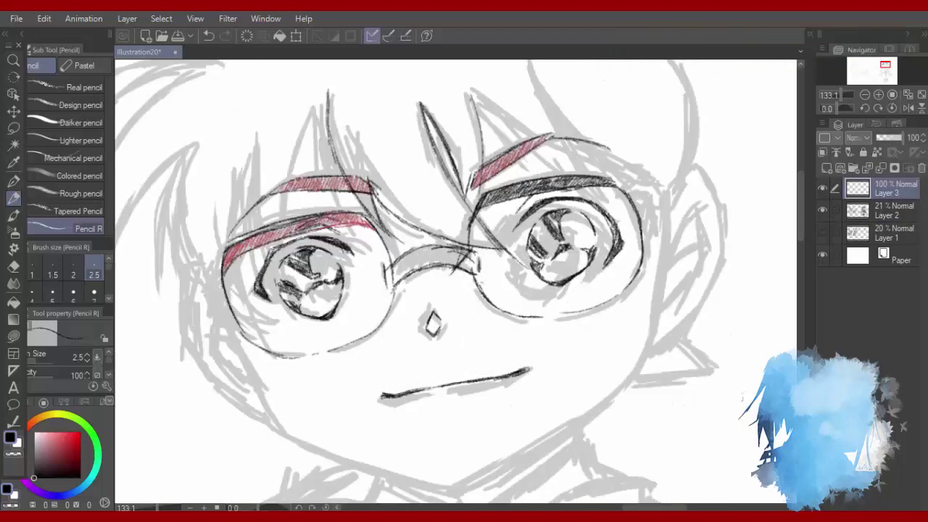
{"action": "left_click_drag", "start_coordinate": [327, 108], "coordinate": [319, 236]}
{"action": "left_click_drag", "start_coordinate": [316, 139], "coordinate": [279, 281]}
{"action": "key", "text": "ctrl+z"}
{"action": "key", "text": "ctrl+z"}
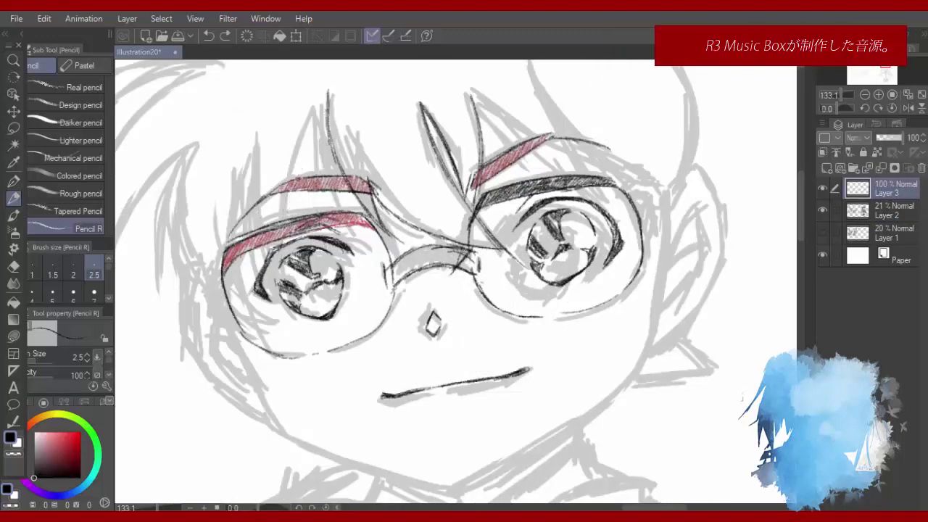
Draw the pointed fringe strands across the left eyebrow and the side locks beside the left lens.
{"action": "left_click_drag", "start_coordinate": [361, 151], "coordinate": [376, 208]}
{"action": "mouse_move", "coordinate": [316, 131]}
{"action": "left_mouse_down"}
{"action": "mouse_move", "coordinate": [349, 227]}
{"action": "mouse_move", "coordinate": [266, 247]}
{"action": "mouse_move", "coordinate": [263, 292]}
{"action": "left_mouse_up"}
{"action": "mouse_move", "coordinate": [245, 180]}
{"action": "left_mouse_down"}
{"action": "mouse_move", "coordinate": [271, 300]}
{"action": "mouse_move", "coordinate": [254, 305]}
{"action": "left_mouse_up"}
{"action": "left_click_drag", "start_coordinate": [232, 215], "coordinate": [220, 310]}
{"action": "left_click_drag", "start_coordinate": [236, 193], "coordinate": [225, 332]}
{"action": "left_click_drag", "start_coordinate": [202, 163], "coordinate": [219, 330]}
{"action": "left_click_drag", "start_coordinate": [192, 257], "coordinate": [242, 351]}
{"action": "left_click_drag", "start_coordinate": [202, 159], "coordinate": [193, 288]}
Draw the long curved side lock and the flicked-out hair tufts on the left of the head.
{"action": "left_click_drag", "start_coordinate": [654, 507], "coordinate": [632, 507]}
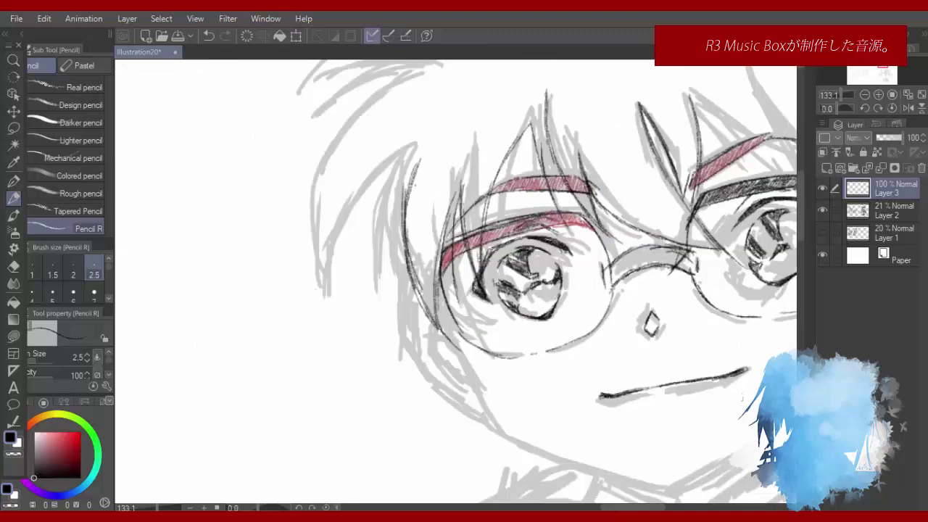
{"action": "mouse_move", "coordinate": [421, 154]}
{"action": "left_mouse_down"}
{"action": "mouse_move", "coordinate": [387, 322]}
{"action": "mouse_move", "coordinate": [329, 302]}
{"action": "mouse_move", "coordinate": [341, 238]}
{"action": "left_mouse_up"}
{"action": "left_click_drag", "start_coordinate": [427, 141], "coordinate": [404, 189]}
{"action": "left_click_drag", "start_coordinate": [802, 210], "coordinate": [802, 193]}
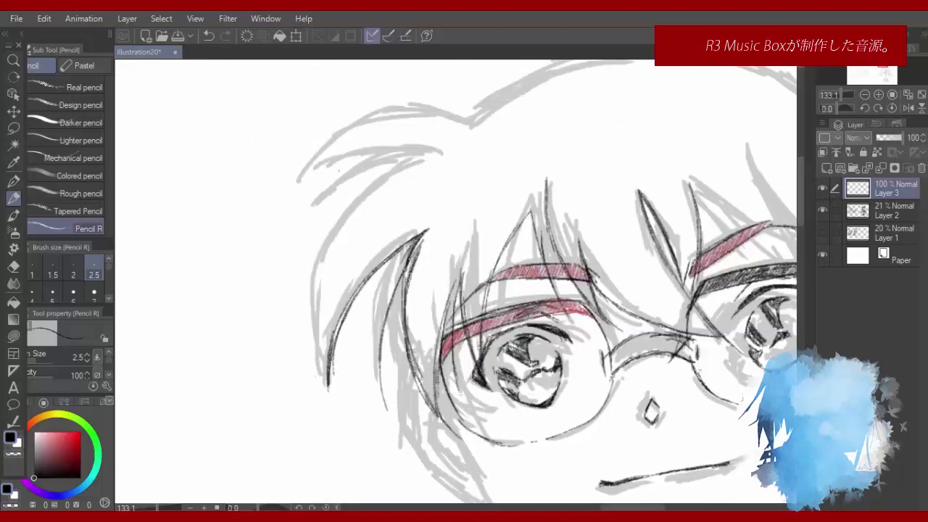
{"action": "mouse_move", "coordinate": [421, 157]}
{"action": "left_mouse_down"}
{"action": "mouse_move", "coordinate": [317, 282]}
{"action": "mouse_move", "coordinate": [330, 392]}
{"action": "left_mouse_up"}
{"action": "mouse_move", "coordinate": [420, 152]}
{"action": "left_mouse_down"}
{"action": "mouse_move", "coordinate": [323, 202]}
{"action": "mouse_move", "coordinate": [298, 191]}
{"action": "left_mouse_up"}
{"action": "mouse_move", "coordinate": [300, 183]}
{"action": "left_mouse_down"}
{"action": "mouse_move", "coordinate": [313, 161]}
{"action": "mouse_move", "coordinate": [468, 126]}
{"action": "left_mouse_up"}
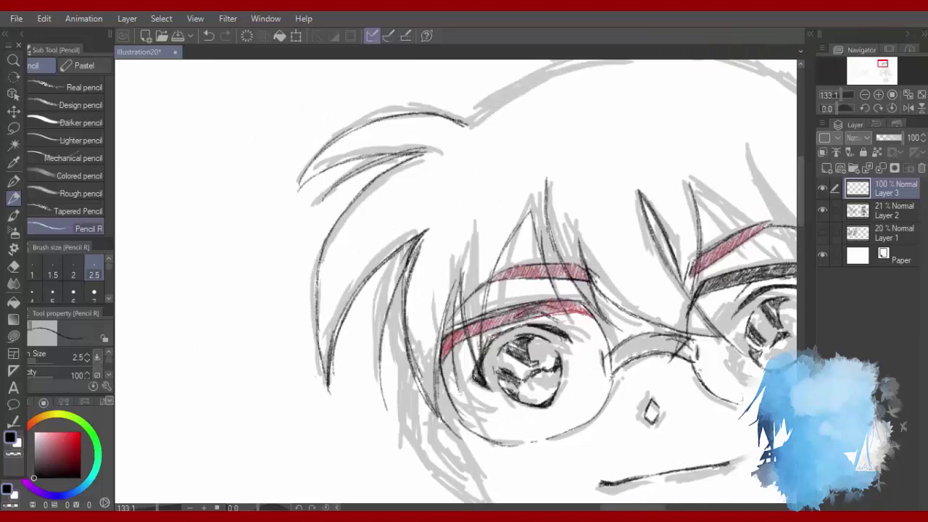
Draw the curved top outline of the head from the side tuft toward the cowlick.
{"action": "left_click_drag", "start_coordinate": [632, 507], "coordinate": [653, 507]}
{"action": "left_click_drag", "start_coordinate": [802, 207], "coordinate": [803, 196]}
{"action": "mouse_move", "coordinate": [256, 187]}
{"action": "left_mouse_down"}
{"action": "mouse_move", "coordinate": [295, 158]}
{"action": "mouse_move", "coordinate": [468, 115]}
{"action": "mouse_move", "coordinate": [568, 142]}
{"action": "mouse_move", "coordinate": [601, 166]}
{"action": "left_mouse_up"}
Draw the upright cowlick and its smaller zigzag spike on the crown, flipping the view for the strokes.
{"action": "left_click_drag", "start_coordinate": [802, 210], "coordinate": [803, 197]}
{"action": "left_click_drag", "start_coordinate": [601, 251], "coordinate": [598, 140]}
{"action": "left_click", "coordinate": [908, 108]}
{"action": "left_click_drag", "start_coordinate": [315, 131], "coordinate": [249, 195]}
{"action": "left_click_drag", "start_coordinate": [249, 196], "coordinate": [269, 266]}
{"action": "left_click_drag", "start_coordinate": [228, 219], "coordinate": [248, 279]}
{"action": "left_click_drag", "start_coordinate": [225, 213], "coordinate": [269, 266]}
{"action": "left_click_drag", "start_coordinate": [255, 223], "coordinate": [268, 270]}
{"action": "left_click", "coordinate": [908, 108]}
Draw and thicken the hair outline from the cowlick down to the ear on the right of the head.
{"action": "left_click_drag", "start_coordinate": [801, 174], "coordinate": [801, 198]}
{"action": "mouse_move", "coordinate": [667, 139]}
{"action": "left_mouse_down"}
{"action": "mouse_move", "coordinate": [693, 268]}
{"action": "mouse_move", "coordinate": [693, 172]}
{"action": "left_mouse_up"}
{"action": "key", "text": "ctrl+z"}
{"action": "left_click_drag", "start_coordinate": [681, 156], "coordinate": [701, 260]}
{"action": "left_click_drag", "start_coordinate": [702, 183], "coordinate": [696, 271]}
{"action": "left_click_drag", "start_coordinate": [702, 211], "coordinate": [695, 271]}
Draw the remaining fringe strands sweeping over the right eyebrow toward the ear, using the flipped view.
{"action": "left_click_drag", "start_coordinate": [477, 181], "coordinate": [489, 259]}
{"action": "left_click", "coordinate": [908, 108]}
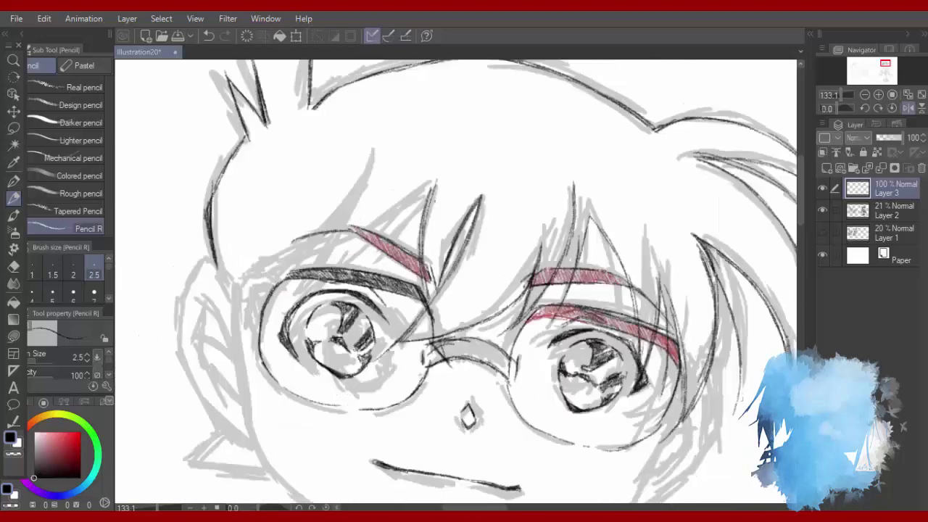
{"action": "left_click_drag", "start_coordinate": [429, 190], "coordinate": [341, 254]}
{"action": "left_click_drag", "start_coordinate": [425, 191], "coordinate": [290, 262]}
{"action": "left_click_drag", "start_coordinate": [386, 171], "coordinate": [258, 274]}
{"action": "left_click", "coordinate": [908, 108]}
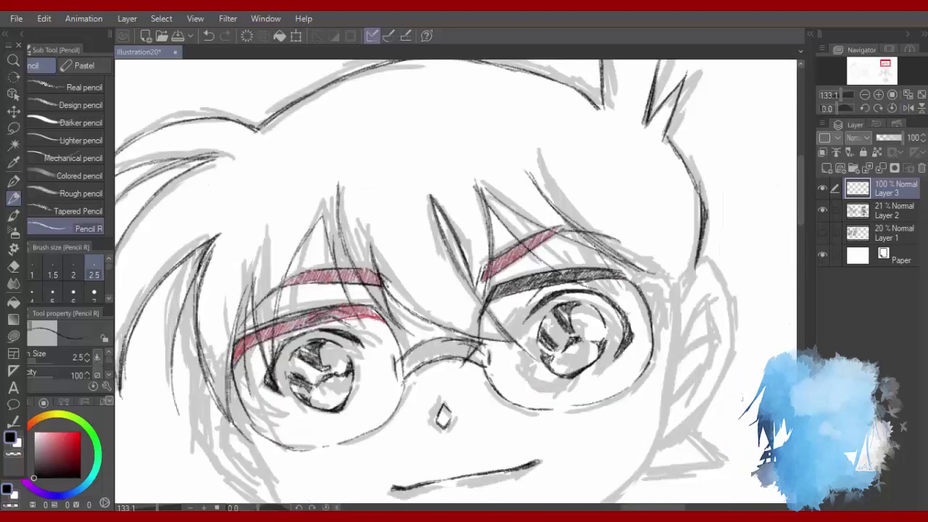
Draw the pointed fringe strand beside the right eyebrow, redoing its first strokes, and extend its edge toward the ear.
{"action": "left_click_drag", "start_coordinate": [595, 246], "coordinate": [647, 305]}
{"action": "left_click_drag", "start_coordinate": [606, 213], "coordinate": [644, 343]}
{"action": "key", "text": "ctrl+z"}
{"action": "key", "text": "ctrl+z"}
{"action": "left_click_drag", "start_coordinate": [608, 185], "coordinate": [638, 330]}
{"action": "mouse_move", "coordinate": [608, 187]}
{"action": "left_mouse_down"}
{"action": "mouse_move", "coordinate": [664, 290]}
{"action": "mouse_move", "coordinate": [707, 261]}
{"action": "left_mouse_up"}
Draw the outer contour of the right ear and its inner fold lines.
{"action": "mouse_move", "coordinate": [706, 261]}
{"action": "left_mouse_down"}
{"action": "mouse_move", "coordinate": [727, 294]}
{"action": "mouse_move", "coordinate": [734, 353]}
{"action": "left_mouse_up"}
{"action": "left_click_drag", "start_coordinate": [799, 205], "coordinate": [799, 223]}
{"action": "left_click_drag", "start_coordinate": [734, 241], "coordinate": [687, 322]}
{"action": "left_click_drag", "start_coordinate": [698, 306], "coordinate": [658, 343]}
{"action": "left_click_drag", "start_coordinate": [707, 187], "coordinate": [674, 241]}
{"action": "left_click_drag", "start_coordinate": [691, 207], "coordinate": [720, 184]}
{"action": "left_click_drag", "start_coordinate": [706, 192], "coordinate": [701, 272]}
{"action": "left_click_drag", "start_coordinate": [711, 237], "coordinate": [676, 300]}
{"action": "left_click_drag", "start_coordinate": [693, 280], "coordinate": [669, 304]}
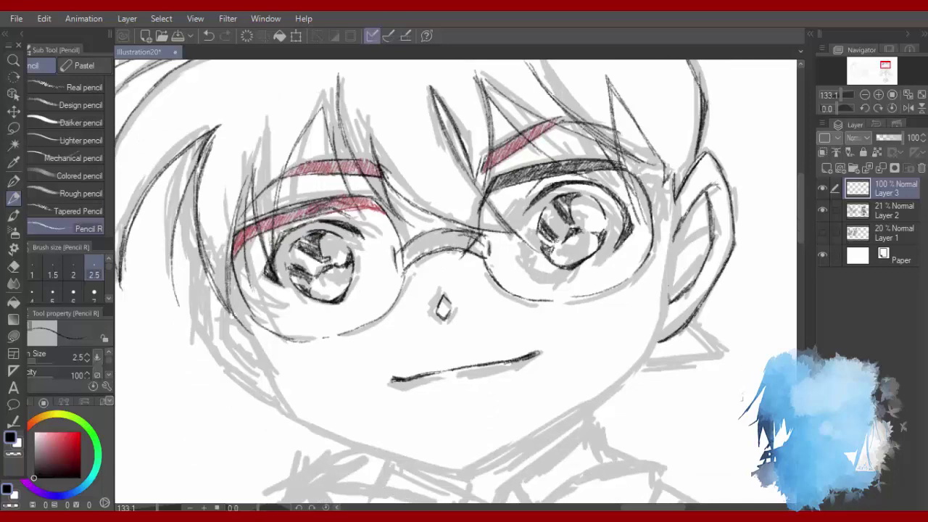
{"action": "left_click_drag", "start_coordinate": [684, 244], "coordinate": [668, 303]}
{"action": "left_click_drag", "start_coordinate": [672, 262], "coordinate": [708, 238]}
Draw the face contour from the right ear down to the chin and up the opposite cheek, flipping the view for the second side.
{"action": "left_click_drag", "start_coordinate": [676, 209], "coordinate": [667, 285]}
{"action": "left_click_drag", "start_coordinate": [677, 220], "coordinate": [667, 286]}
{"action": "left_click_drag", "start_coordinate": [800, 224], "coordinate": [800, 241]}
{"action": "left_click_drag", "start_coordinate": [668, 184], "coordinate": [657, 237]}
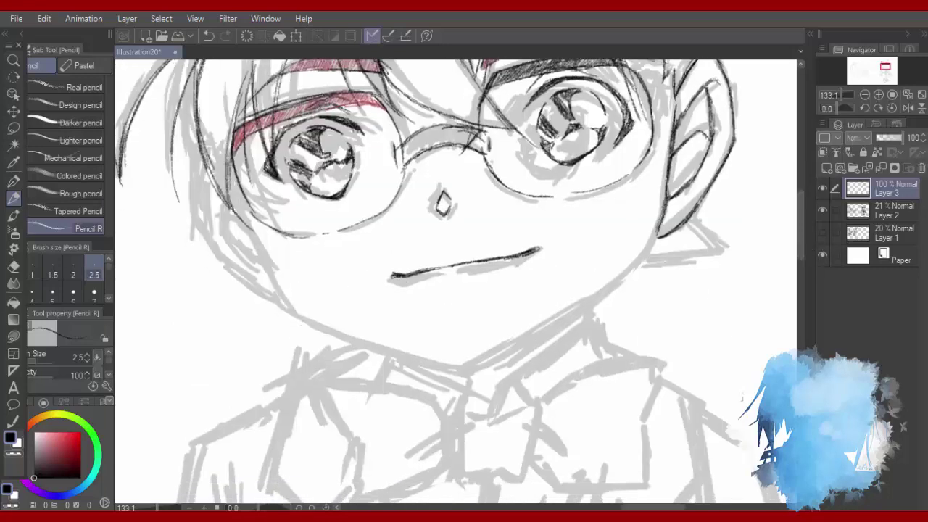
{"action": "left_click_drag", "start_coordinate": [674, 106], "coordinate": [666, 164]}
{"action": "left_click_drag", "start_coordinate": [669, 181], "coordinate": [653, 231]}
{"action": "left_click_drag", "start_coordinate": [677, 109], "coordinate": [664, 201]}
{"action": "mouse_move", "coordinate": [470, 375]}
{"action": "left_mouse_down"}
{"action": "mouse_move", "coordinate": [559, 326]}
{"action": "mouse_move", "coordinate": [658, 226]}
{"action": "mouse_move", "coordinate": [580, 312]}
{"action": "mouse_move", "coordinate": [471, 376]}
{"action": "left_mouse_up"}
{"action": "key", "text": "h"}
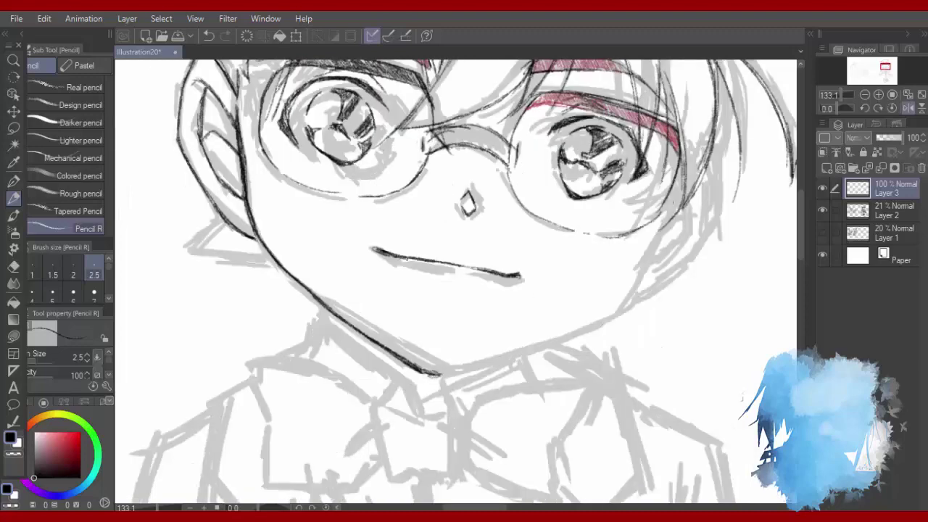
{"action": "left_click_drag", "start_coordinate": [682, 184], "coordinate": [608, 320]}
{"action": "mouse_move", "coordinate": [437, 376]}
{"action": "left_mouse_down"}
{"action": "mouse_move", "coordinate": [495, 364]}
{"action": "mouse_move", "coordinate": [613, 314]}
{"action": "mouse_move", "coordinate": [529, 348]}
{"action": "left_mouse_up"}
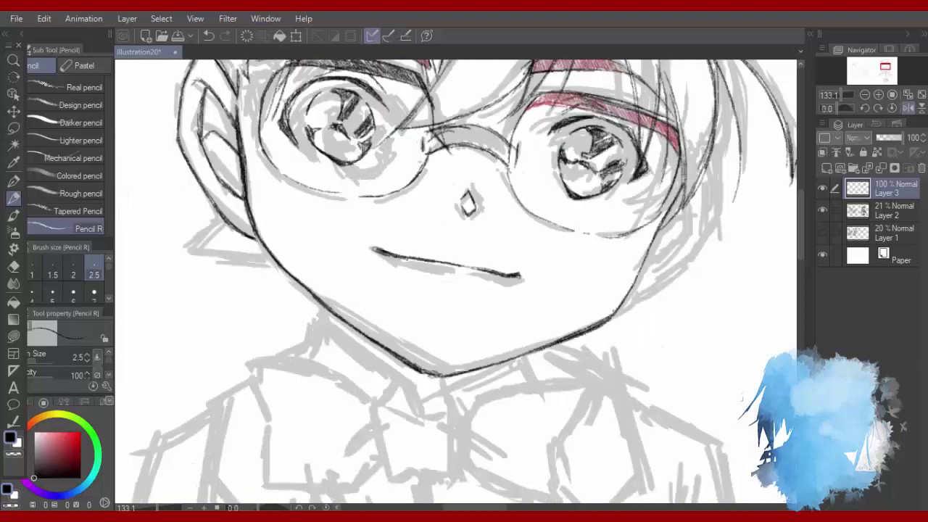
Return to the unflipped view and draw the left ear's outer contour and inner fold.
{"action": "key", "text": "h"}
{"action": "mouse_move", "coordinate": [201, 161]}
{"action": "left_mouse_down"}
{"action": "mouse_move", "coordinate": [225, 267]}
{"action": "mouse_move", "coordinate": [276, 304]}
{"action": "left_mouse_up"}
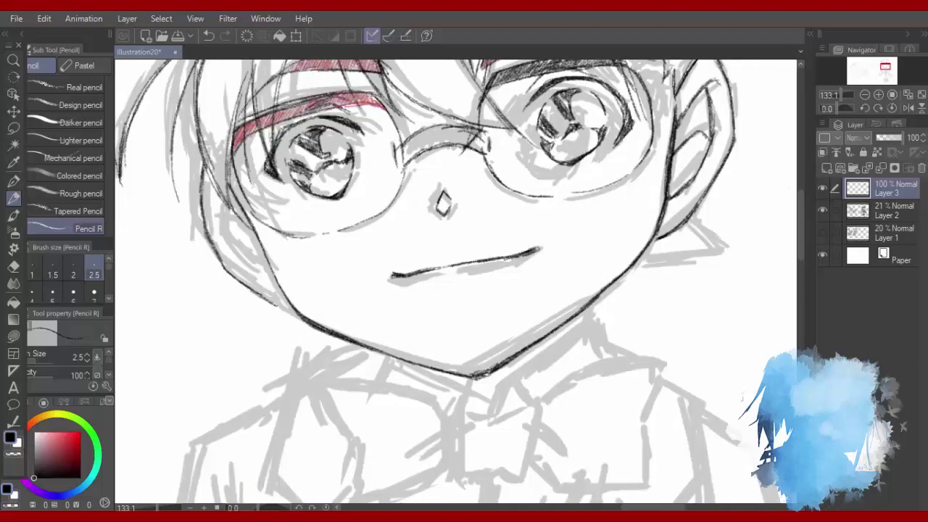
{"action": "left_click_drag", "start_coordinate": [220, 200], "coordinate": [254, 265]}
{"action": "left_click_drag", "start_coordinate": [231, 255], "coordinate": [267, 273]}
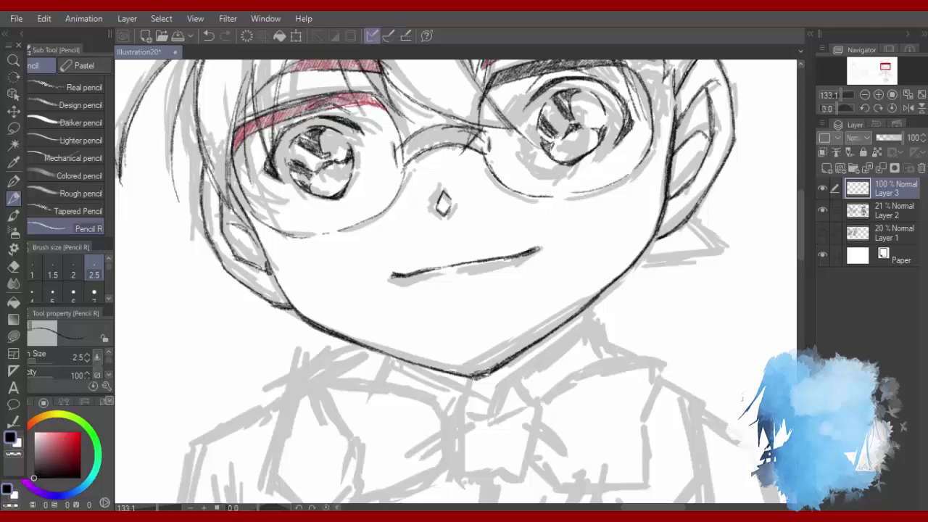
Draw the short glasses arm between the right lens and the top of the ear.
{"action": "left_click_drag", "start_coordinate": [801, 226], "coordinate": [801, 211]}
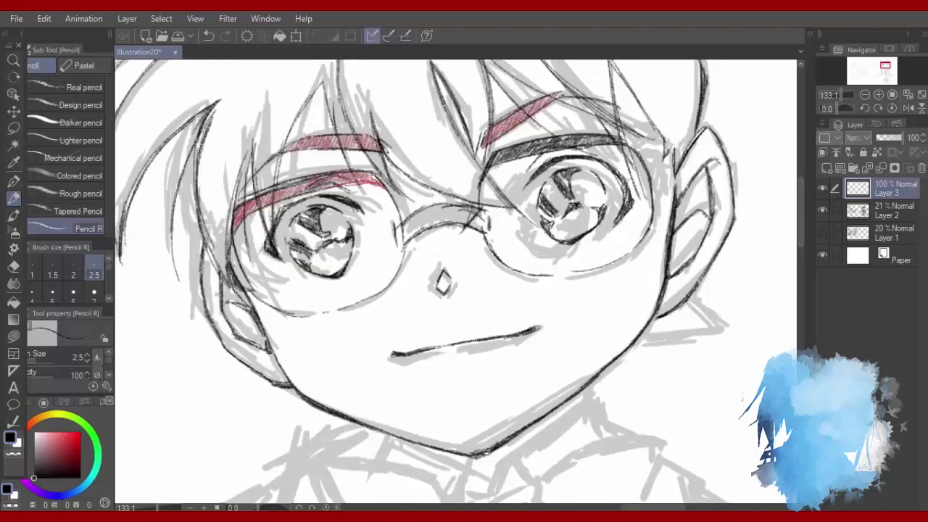
{"action": "left_click_drag", "start_coordinate": [658, 197], "coordinate": [666, 164]}
{"action": "left_click_drag", "start_coordinate": [650, 216], "coordinate": [683, 148]}
{"action": "left_click_drag", "start_coordinate": [665, 190], "coordinate": [681, 158]}
Draw the neck lines and the shirt collar under the chin, using the flipped view for the left collar edge.
{"action": "left_click_drag", "start_coordinate": [802, 229], "coordinate": [802, 268]}
{"action": "left_click_drag", "start_coordinate": [587, 148], "coordinate": [584, 171]}
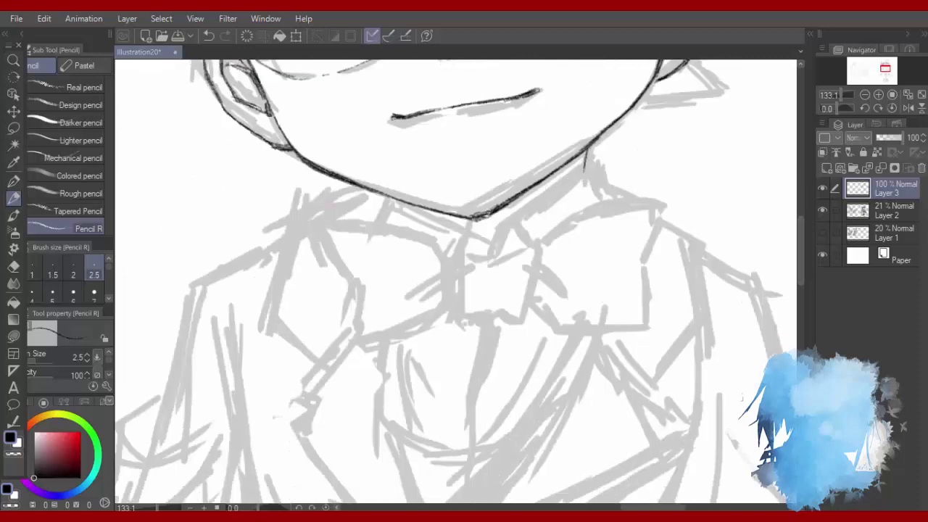
{"action": "left_click_drag", "start_coordinate": [502, 231], "coordinate": [494, 255]}
{"action": "left_click_drag", "start_coordinate": [559, 197], "coordinate": [501, 232]}
{"action": "left_click_drag", "start_coordinate": [585, 170], "coordinate": [542, 211]}
{"action": "left_click_drag", "start_coordinate": [503, 232], "coordinate": [525, 249]}
{"action": "left_click", "coordinate": [909, 108]}
{"action": "left_click_drag", "start_coordinate": [469, 214], "coordinate": [423, 255]}
{"action": "key", "text": "h"}
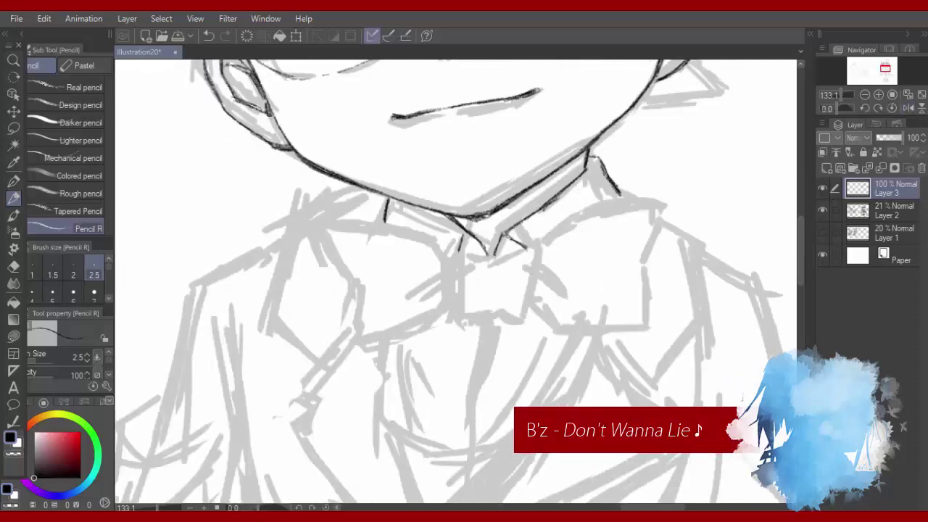
Outline the bow tie's central knot below the collar opening.
{"action": "left_click_drag", "start_coordinate": [530, 246], "coordinate": [519, 317]}
{"action": "left_click_drag", "start_coordinate": [455, 263], "coordinate": [456, 319]}
{"action": "left_click_drag", "start_coordinate": [460, 318], "coordinate": [490, 310]}
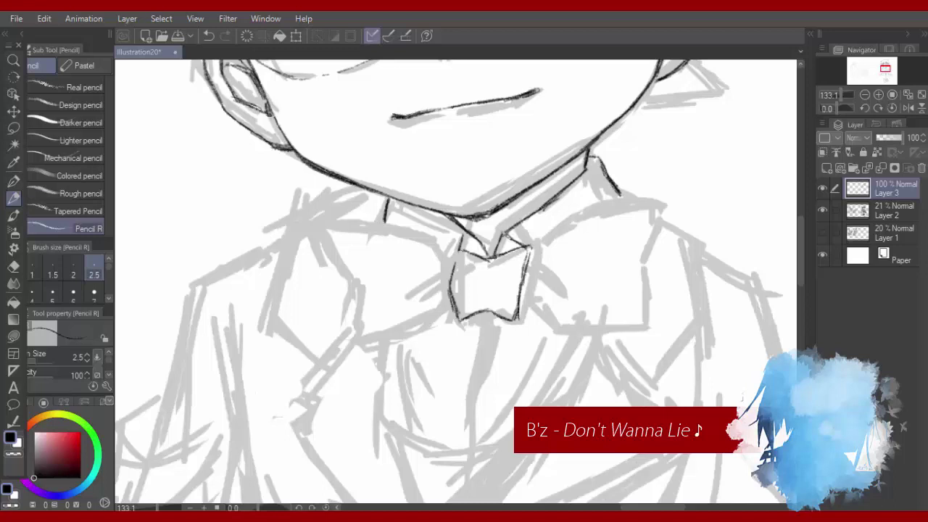
Draw the bow tie's right wing with its outline and fold lines beside the knot, flipping the view for the later strokes.
{"action": "mouse_move", "coordinate": [528, 253]}
{"action": "left_mouse_down"}
{"action": "mouse_move", "coordinate": [617, 206]}
{"action": "mouse_move", "coordinate": [639, 265]}
{"action": "mouse_move", "coordinate": [638, 331]}
{"action": "left_mouse_up"}
{"action": "mouse_move", "coordinate": [551, 330]}
{"action": "left_mouse_down"}
{"action": "mouse_move", "coordinate": [517, 312]}
{"action": "mouse_move", "coordinate": [538, 330]}
{"action": "left_mouse_up"}
{"action": "left_click_drag", "start_coordinate": [536, 331], "coordinate": [610, 335]}
{"action": "key", "text": "ctrl+z"}
{"action": "key", "text": "h"}
{"action": "left_click_drag", "start_coordinate": [275, 333], "coordinate": [349, 334]}
{"action": "mouse_move", "coordinate": [299, 337]}
{"action": "left_mouse_down"}
{"action": "mouse_move", "coordinate": [358, 332]}
{"action": "mouse_move", "coordinate": [341, 321]}
{"action": "left_mouse_up"}
{"action": "left_click_drag", "start_coordinate": [387, 270], "coordinate": [351, 298]}
{"action": "left_click_drag", "start_coordinate": [380, 254], "coordinate": [332, 257]}
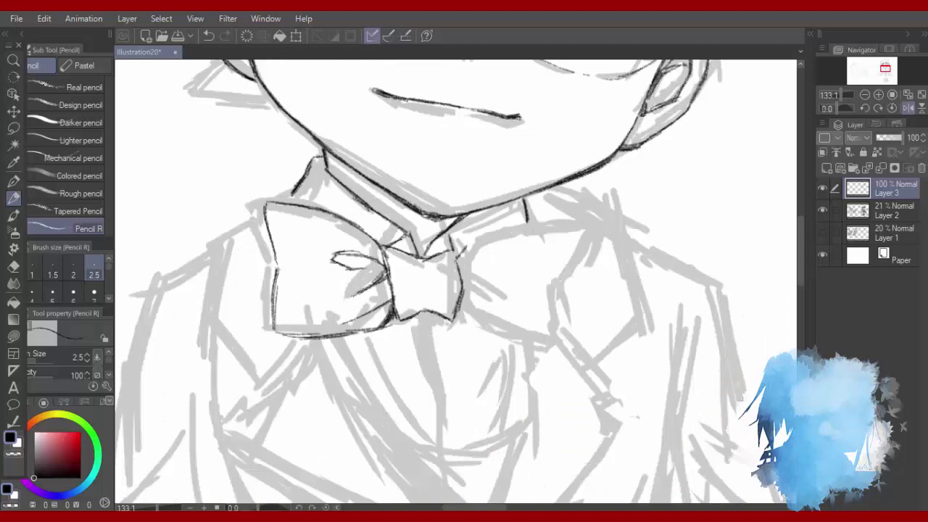
Draw the bow tie's left wing with its outline and the fold lines near the knot.
{"action": "left_click_drag", "start_coordinate": [464, 240], "coordinate": [459, 270]}
{"action": "left_click_drag", "start_coordinate": [471, 241], "coordinate": [561, 229]}
{"action": "left_click_drag", "start_coordinate": [559, 232], "coordinate": [548, 335]}
{"action": "key", "text": "h"}
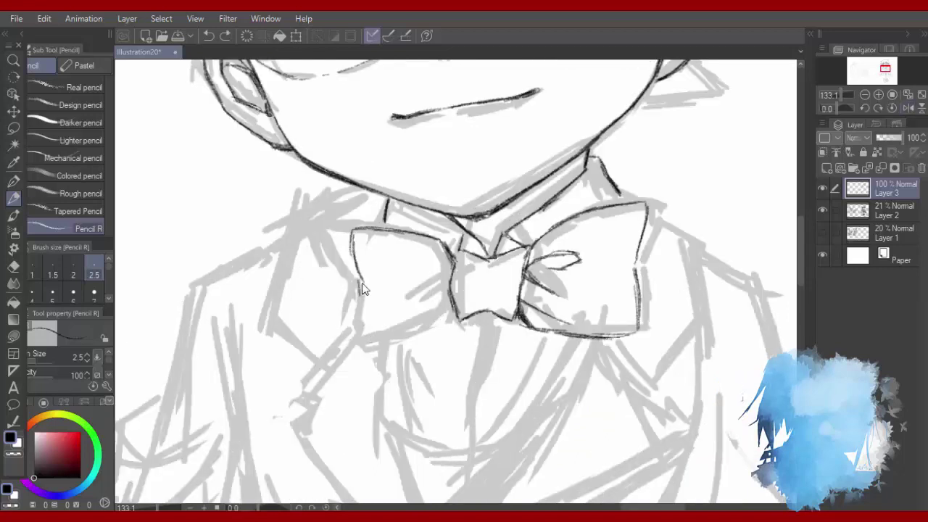
{"action": "left_click_drag", "start_coordinate": [350, 234], "coordinate": [355, 270]}
{"action": "mouse_move", "coordinate": [364, 284]}
{"action": "left_mouse_down"}
{"action": "mouse_move", "coordinate": [349, 335]}
{"action": "mouse_move", "coordinate": [452, 308]}
{"action": "left_mouse_up"}
{"action": "left_click_drag", "start_coordinate": [453, 306], "coordinate": [441, 326]}
{"action": "left_click_drag", "start_coordinate": [355, 341], "coordinate": [400, 326]}
{"action": "left_click_drag", "start_coordinate": [450, 281], "coordinate": [409, 300]}
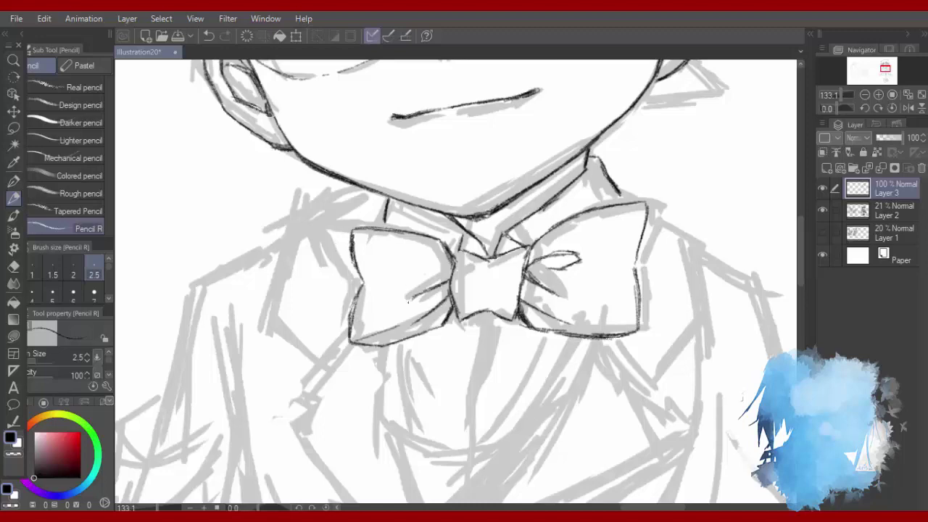
Draw the shirt-front line down from the knot and the inner edge of the jacket's right lapel.
{"action": "scroll", "coordinate": [677, 208], "scroll_direction": "down", "scroll_amount": 4}
{"action": "scroll", "coordinate": [617, 449], "scroll_direction": "up", "scroll_amount": 3}
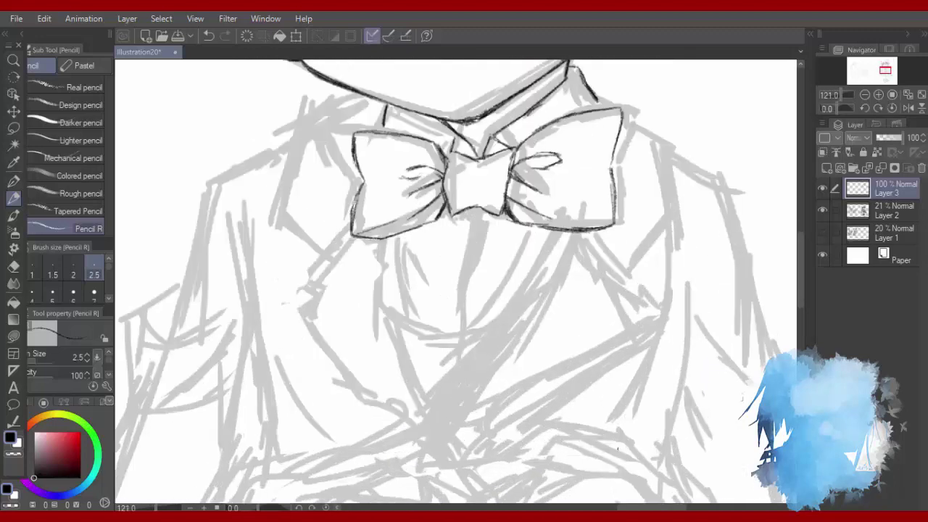
{"action": "left_click_drag", "start_coordinate": [473, 210], "coordinate": [448, 351]}
{"action": "mouse_move", "coordinate": [550, 229]}
{"action": "left_mouse_down"}
{"action": "mouse_move", "coordinate": [533, 275]}
{"action": "mouse_move", "coordinate": [441, 383]}
{"action": "mouse_move", "coordinate": [450, 458]}
{"action": "left_mouse_up"}
{"action": "key", "text": "ctrl+z"}
{"action": "key", "text": "ctrl+z"}
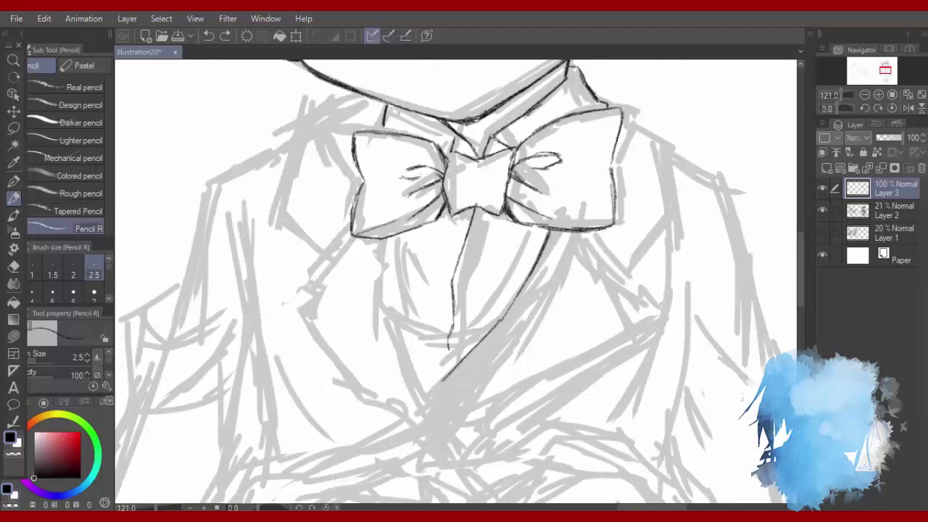
Draw the jacket closure, the right lapel's pointed outer edge and the upper collar beside the bow tie.
{"action": "mouse_move", "coordinate": [504, 317]}
{"action": "left_mouse_down"}
{"action": "mouse_move", "coordinate": [426, 397]}
{"action": "mouse_move", "coordinate": [506, 382]}
{"action": "left_mouse_up"}
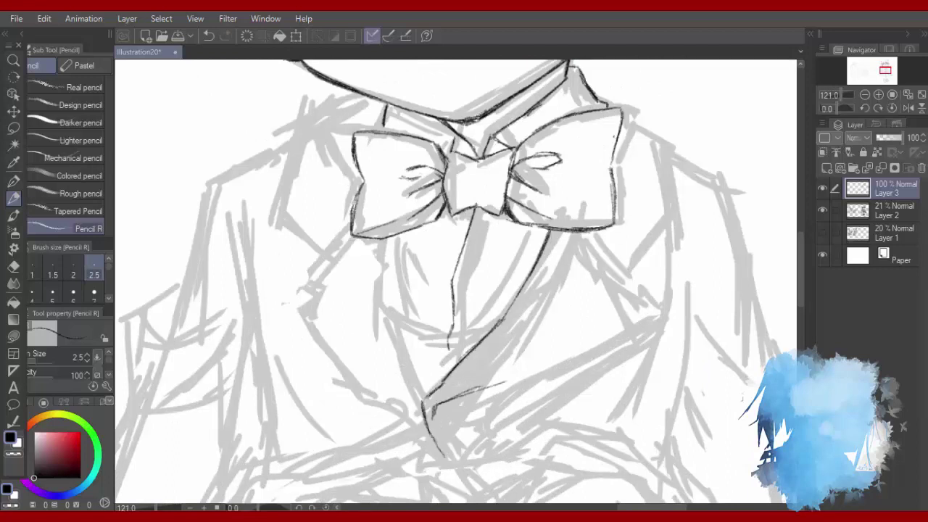
{"action": "mouse_move", "coordinate": [657, 144]}
{"action": "left_mouse_down"}
{"action": "mouse_move", "coordinate": [661, 222]}
{"action": "mouse_move", "coordinate": [606, 265]}
{"action": "left_mouse_up"}
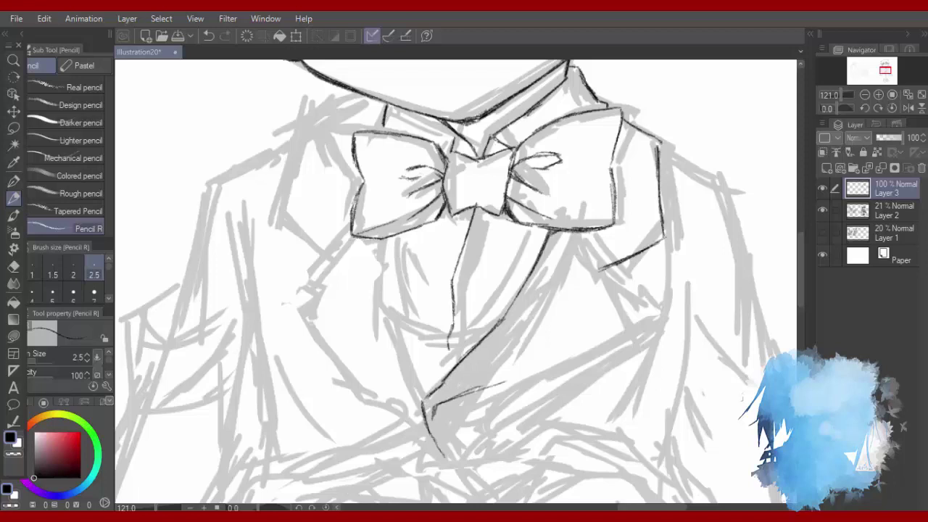
{"action": "left_click_drag", "start_coordinate": [568, 232], "coordinate": [616, 304]}
{"action": "mouse_move", "coordinate": [489, 389]}
{"action": "left_mouse_down"}
{"action": "mouse_move", "coordinate": [616, 307]}
{"action": "mouse_move", "coordinate": [489, 390]}
{"action": "left_mouse_up"}
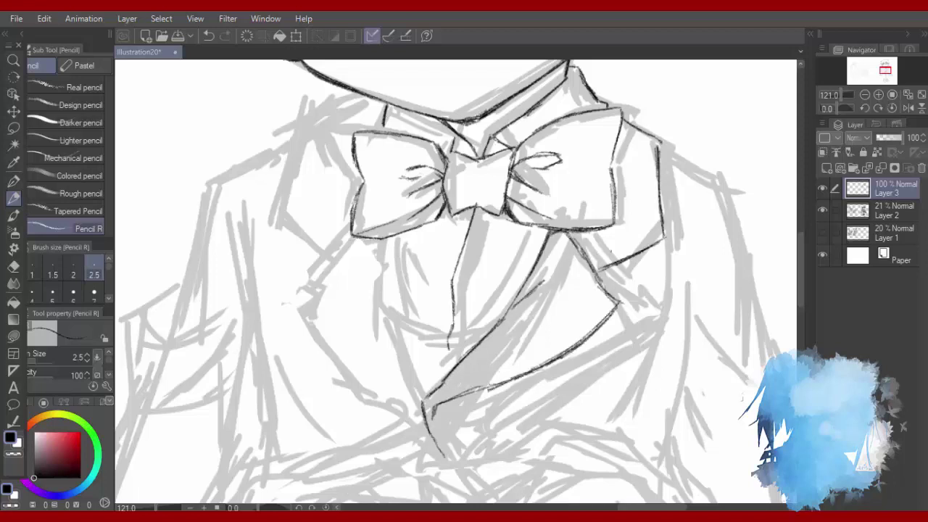
Erase the outer edge of the jacket's right upper collar and redraw it closer to the bow tie.
{"action": "key", "text": "e"}
{"action": "left_click_drag", "start_coordinate": [658, 142], "coordinate": [662, 244]}
{"action": "key", "text": "p"}
{"action": "key", "text": "p"}
{"action": "left_click_drag", "start_coordinate": [645, 137], "coordinate": [654, 195]}
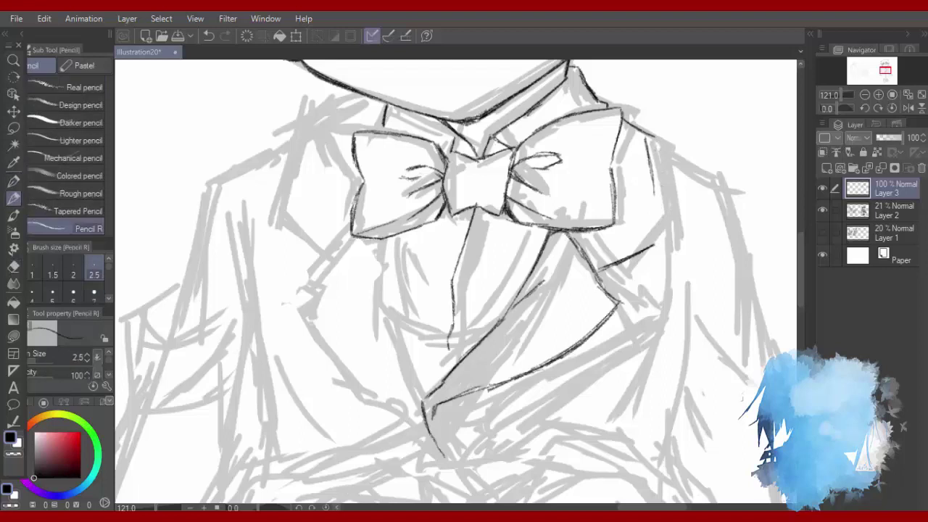
{"action": "left_click_drag", "start_coordinate": [647, 156], "coordinate": [647, 252]}
Draw the jacket's left lapel down to the closure, redoing its outer edge, and outline the left upper collar.
{"action": "left_click_drag", "start_coordinate": [389, 243], "coordinate": [427, 392]}
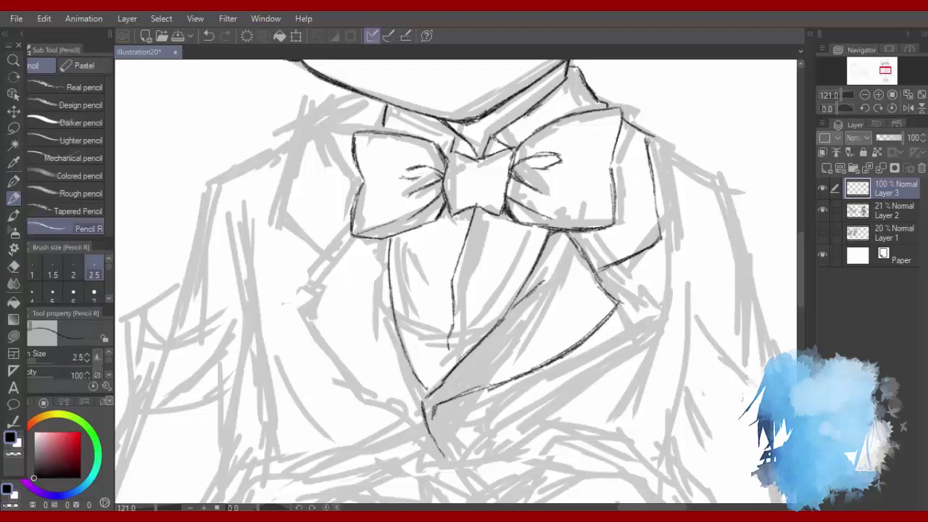
{"action": "mouse_move", "coordinate": [353, 244]}
{"action": "left_mouse_down"}
{"action": "mouse_move", "coordinate": [297, 303]}
{"action": "mouse_move", "coordinate": [341, 367]}
{"action": "mouse_move", "coordinate": [405, 397]}
{"action": "left_mouse_up"}
{"action": "key", "text": "ctrl+z"}
{"action": "key", "text": "ctrl+z"}
{"action": "mouse_move", "coordinate": [353, 243]}
{"action": "left_mouse_down"}
{"action": "mouse_move", "coordinate": [304, 278]}
{"action": "mouse_move", "coordinate": [422, 395]}
{"action": "left_mouse_up"}
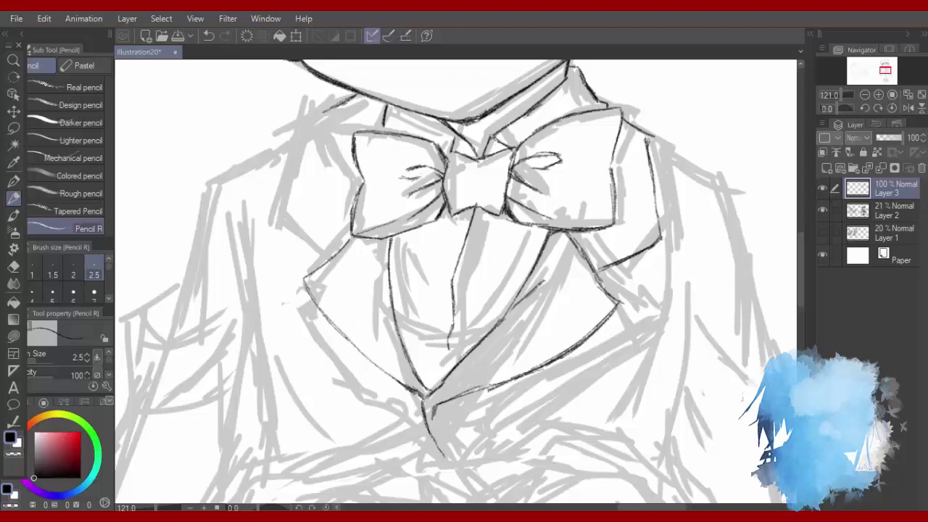
{"action": "left_click_drag", "start_coordinate": [325, 111], "coordinate": [330, 239]}
{"action": "left_click_drag", "start_coordinate": [308, 206], "coordinate": [338, 252]}
{"action": "key", "text": "h"}
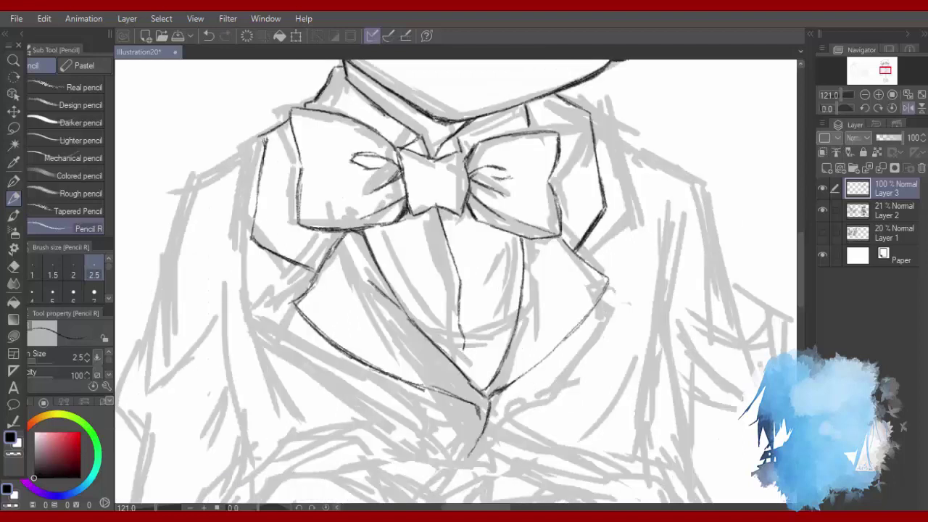
{"action": "left_click_drag", "start_coordinate": [605, 287], "coordinate": [547, 353]}
{"action": "left_click_drag", "start_coordinate": [579, 322], "coordinate": [532, 368]}
{"action": "key", "text": "ctrl+z"}
{"action": "key", "text": "ctrl+z"}
{"action": "key", "text": "h"}
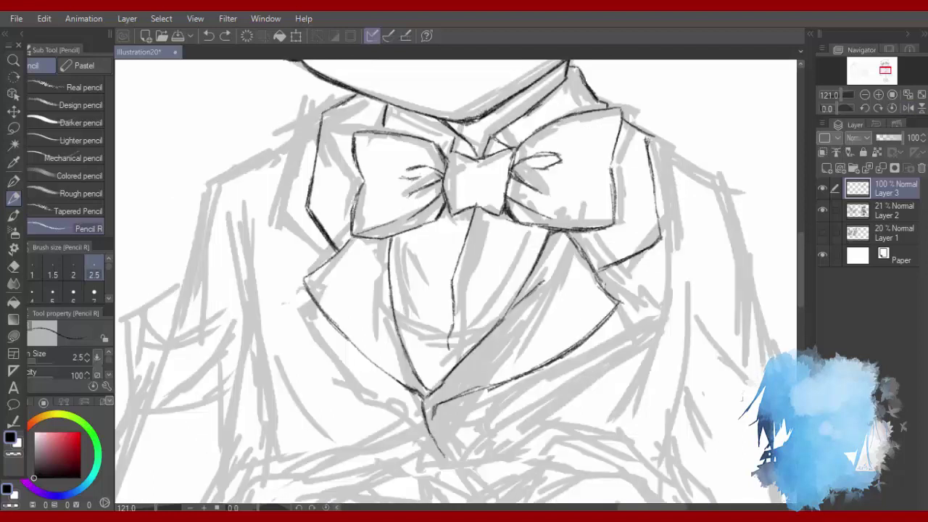
Erase the right lapel's lower edge and the upper collar's outer edge, then redraw the collar edge further inward.
{"action": "key", "text": "e"}
{"action": "mouse_move", "coordinate": [616, 301]}
{"action": "left_mouse_down"}
{"action": "mouse_move", "coordinate": [500, 385]}
{"action": "mouse_move", "coordinate": [435, 414]}
{"action": "left_mouse_up"}
{"action": "mouse_move", "coordinate": [667, 181]}
{"action": "left_mouse_down"}
{"action": "mouse_move", "coordinate": [646, 246]}
{"action": "mouse_move", "coordinate": [602, 276]}
{"action": "mouse_move", "coordinate": [644, 242]}
{"action": "left_mouse_up"}
{"action": "key", "text": "p"}
{"action": "left_click_drag", "start_coordinate": [641, 134], "coordinate": [647, 244]}
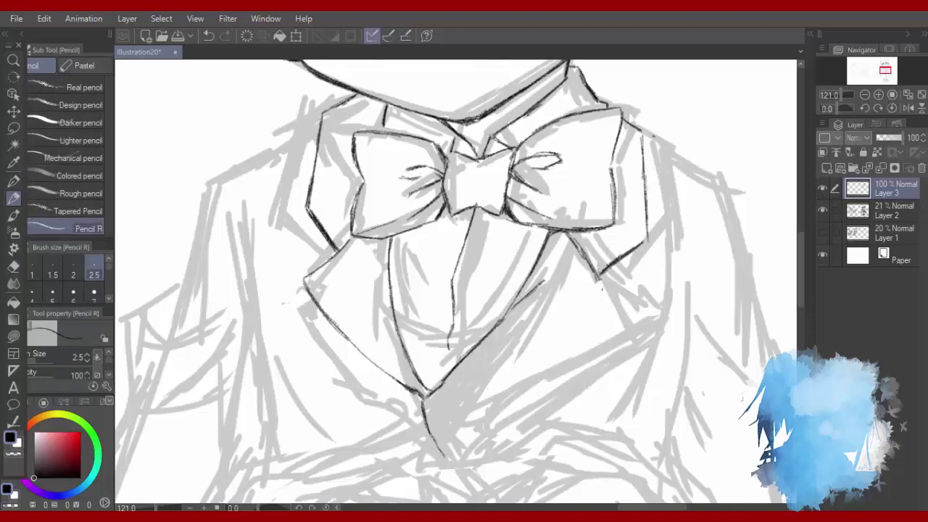
Redraw the right lapel's lower edge and pointed tip from the jacket closure up to the collar notch.
{"action": "left_click_drag", "start_coordinate": [433, 416], "coordinate": [587, 339]}
{"action": "left_click_drag", "start_coordinate": [477, 393], "coordinate": [615, 315]}
{"action": "mouse_move", "coordinate": [599, 277]}
{"action": "left_mouse_down"}
{"action": "mouse_move", "coordinate": [613, 313]}
{"action": "mouse_move", "coordinate": [575, 342]}
{"action": "left_mouse_up"}
Erase the stray strokes around the right lapel and clean up its inner edge.
{"action": "key", "text": "e"}
{"action": "mouse_move", "coordinate": [460, 399]}
{"action": "left_mouse_down"}
{"action": "mouse_move", "coordinate": [555, 358]}
{"action": "mouse_move", "coordinate": [507, 381]}
{"action": "left_mouse_up"}
{"action": "left_click", "coordinate": [629, 308]}
{"action": "left_click_drag", "start_coordinate": [543, 280], "coordinate": [511, 307]}
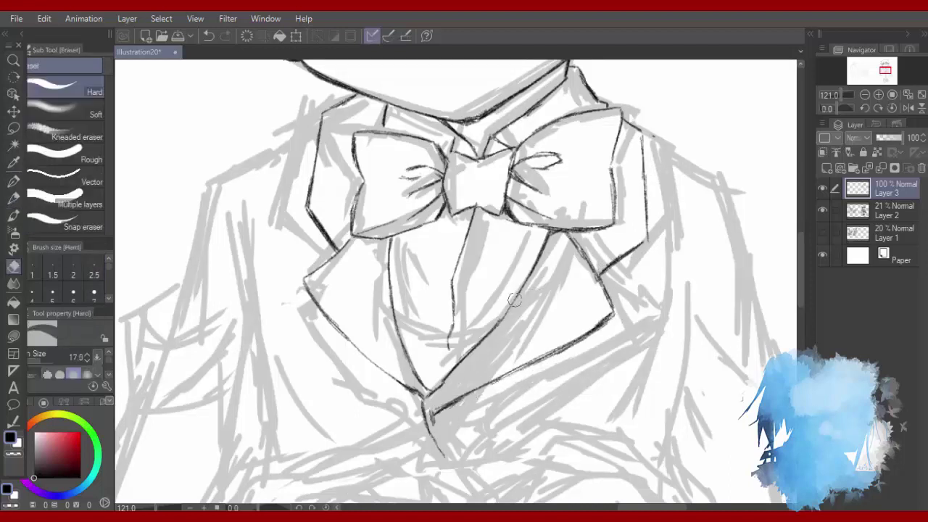
{"action": "left_click_drag", "start_coordinate": [546, 235], "coordinate": [482, 340]}
{"action": "key", "text": "p"}
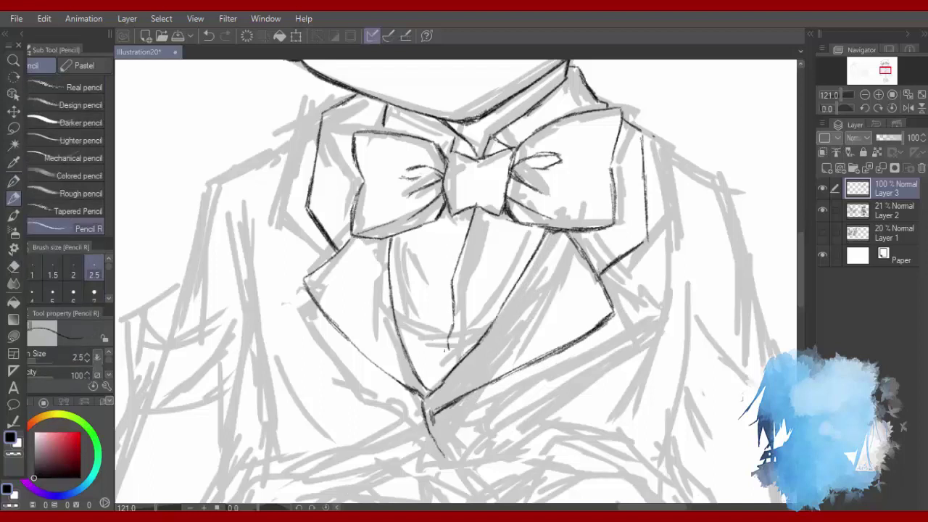
Draw the second shirt placket line and the curved fabric folds between the lapels.
{"action": "left_click_drag", "start_coordinate": [475, 281], "coordinate": [474, 313]}
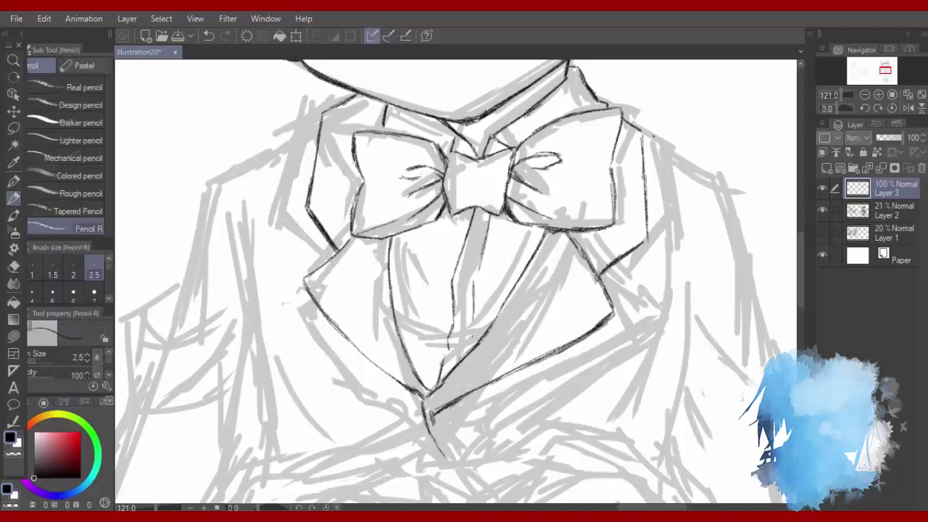
{"action": "left_click_drag", "start_coordinate": [419, 327], "coordinate": [514, 268]}
{"action": "mouse_move", "coordinate": [542, 225]}
{"action": "left_mouse_down"}
{"action": "mouse_move", "coordinate": [454, 268]}
{"action": "mouse_move", "coordinate": [462, 268]}
{"action": "left_mouse_up"}
{"action": "left_click_drag", "start_coordinate": [461, 208], "coordinate": [445, 229]}
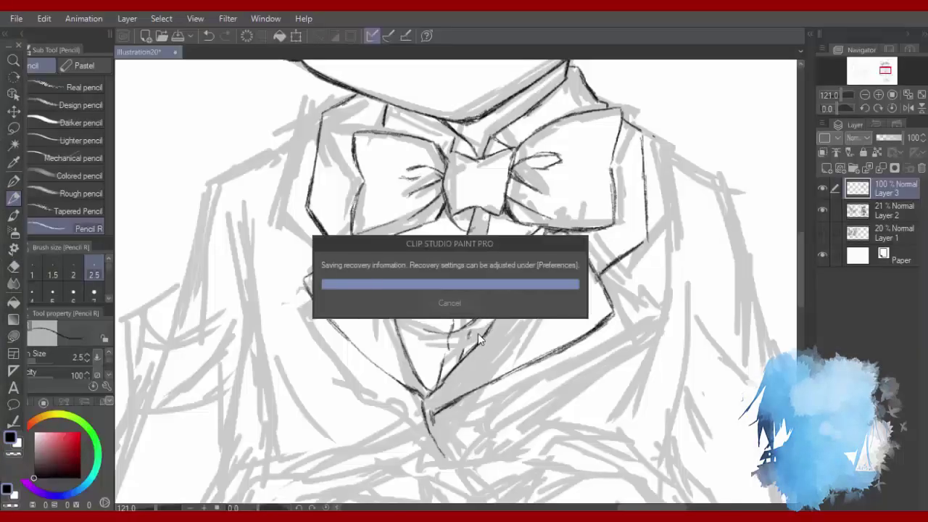
{"action": "left_click_drag", "start_coordinate": [387, 253], "coordinate": [404, 320]}
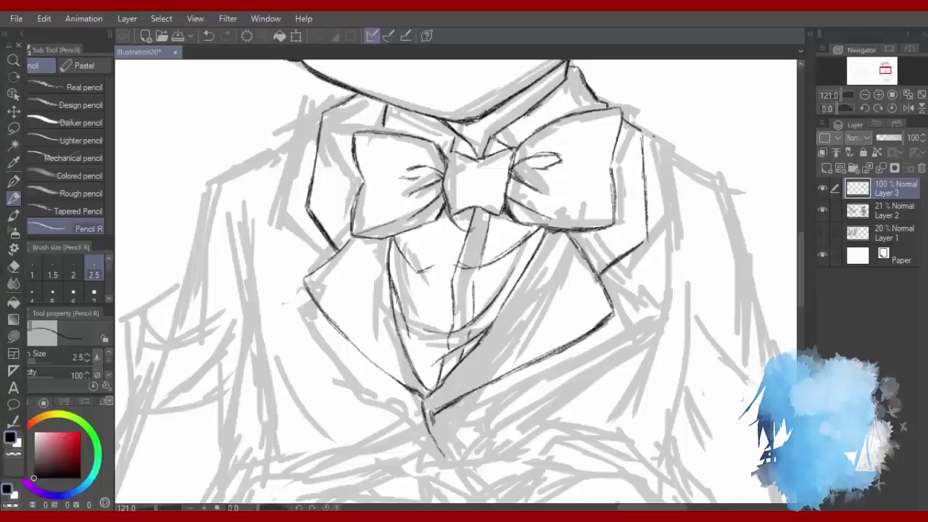
Draw the pointed hair tuft sticking out below the right ear in the flipped view, undoing the unwanted strokes.
{"action": "scroll", "coordinate": [435, 304], "scroll_direction": "down", "scroll_amount": 4}
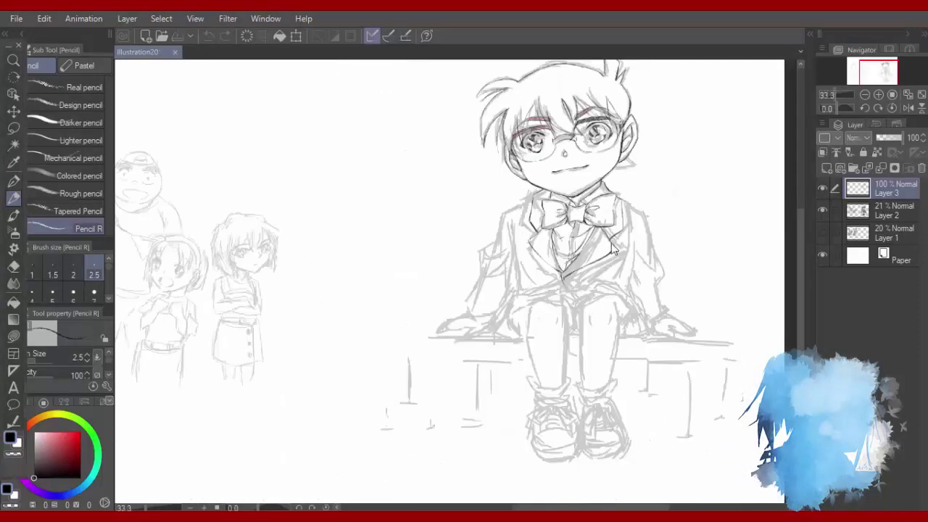
{"action": "scroll", "coordinate": [616, 217], "scroll_direction": "up", "scroll_amount": 12}
{"action": "scroll", "coordinate": [627, 116], "scroll_direction": "up", "scroll_amount": 1}
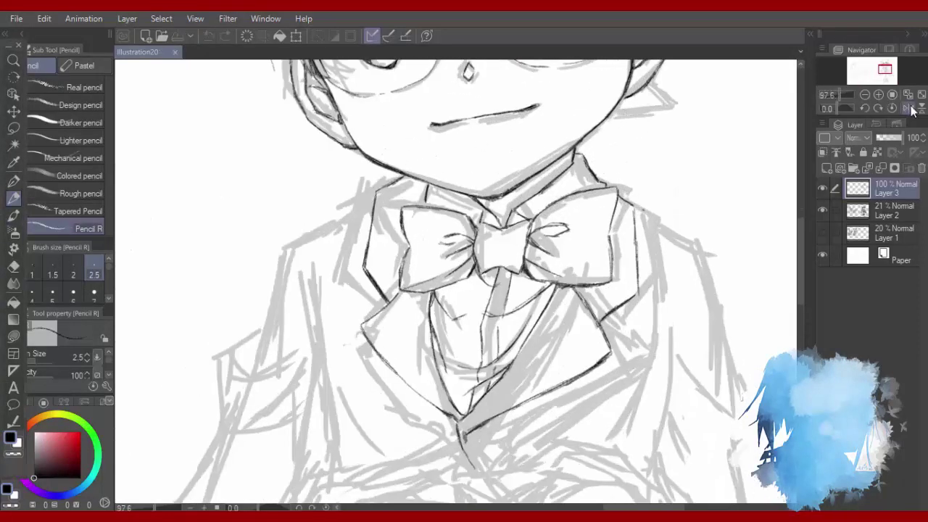
{"action": "left_click", "coordinate": [909, 109]}
{"action": "mouse_move", "coordinate": [257, 83]}
{"action": "left_mouse_down"}
{"action": "mouse_move", "coordinate": [254, 92]}
{"action": "mouse_move", "coordinate": [288, 100]}
{"action": "left_mouse_up"}
{"action": "key", "text": "ctrl+z"}
{"action": "key", "text": "ctrl+z"}
{"action": "key", "text": "ctrl+z"}
{"action": "key", "text": "ctrl+z"}
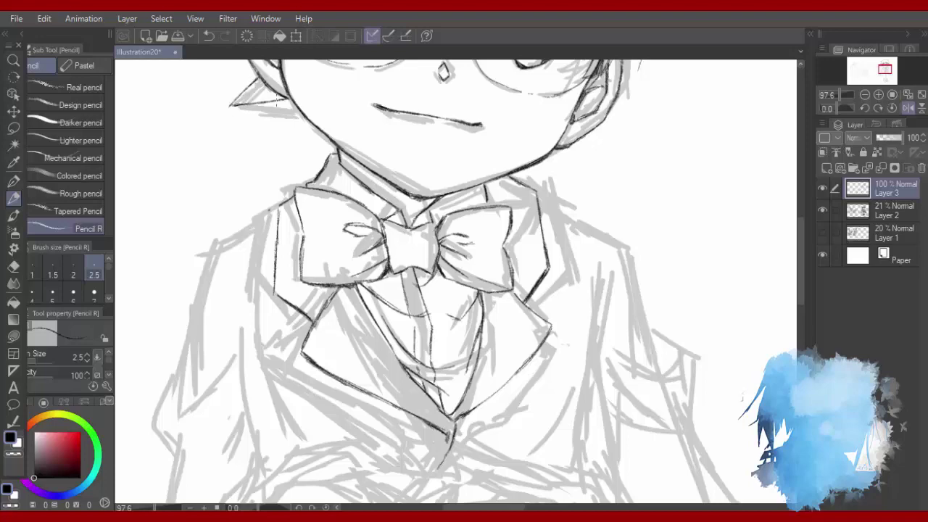
Draw the jacket's left shoulder and sleeve, including the armhole line and the folds at the bent elbow.
{"action": "scroll", "coordinate": [276, 104], "scroll_direction": "down", "scroll_amount": 2}
{"action": "scroll", "coordinate": [533, 356], "scroll_direction": "up", "scroll_amount": 2}
{"action": "mouse_move", "coordinate": [335, 122]}
{"action": "left_mouse_down"}
{"action": "mouse_move", "coordinate": [263, 167]}
{"action": "mouse_move", "coordinate": [234, 262]}
{"action": "left_mouse_up"}
{"action": "left_click_drag", "start_coordinate": [270, 165], "coordinate": [294, 352]}
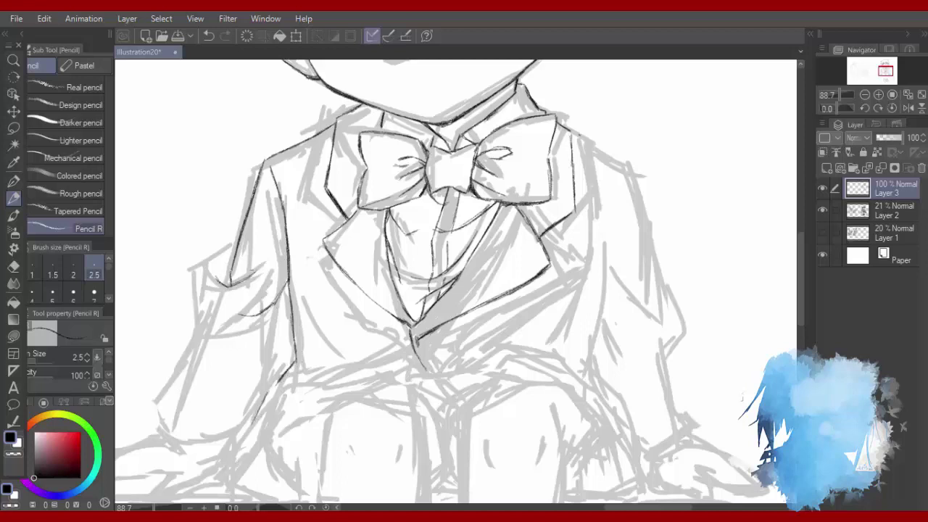
{"action": "left_click_drag", "start_coordinate": [260, 292], "coordinate": [218, 334]}
{"action": "mouse_move", "coordinate": [236, 254]}
{"action": "left_mouse_down"}
{"action": "mouse_move", "coordinate": [207, 271]}
{"action": "mouse_move", "coordinate": [218, 333]}
{"action": "left_mouse_up"}
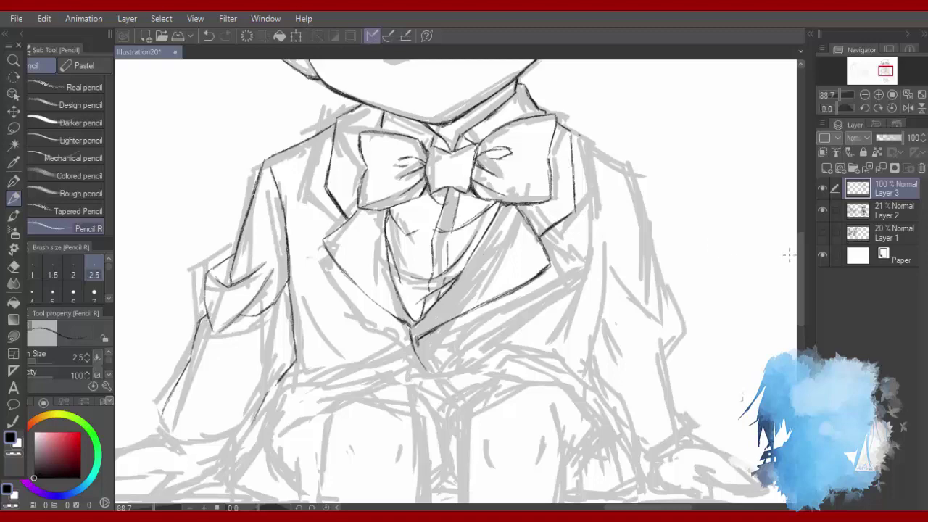
{"action": "scroll", "coordinate": [788, 253], "scroll_direction": "down", "scroll_amount": 2}
{"action": "scroll", "coordinate": [799, 244], "scroll_direction": "up", "scroll_amount": 2}
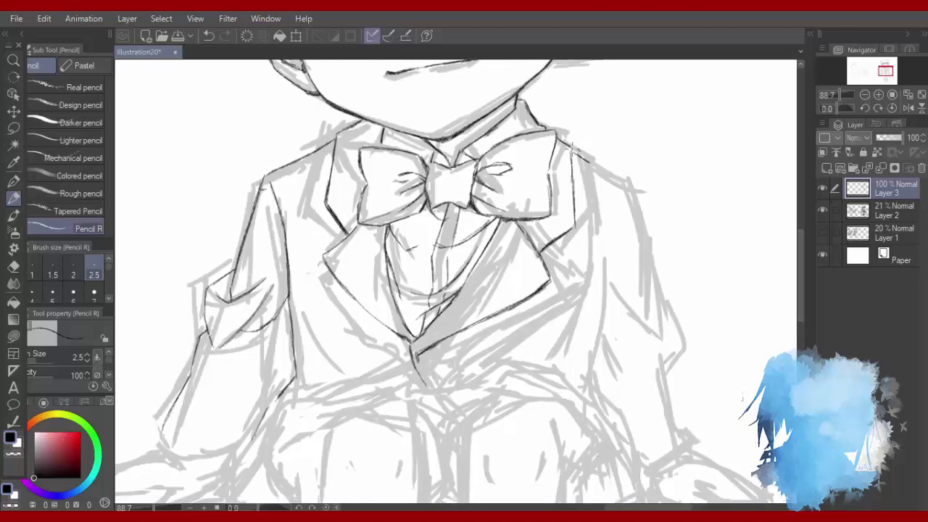
Draw the jacket's right sleeve in the flipped view, including the outer edge, armhole line, elbow folds, forearm and cuff edge.
{"action": "left_click_drag", "start_coordinate": [285, 177], "coordinate": [259, 318]}
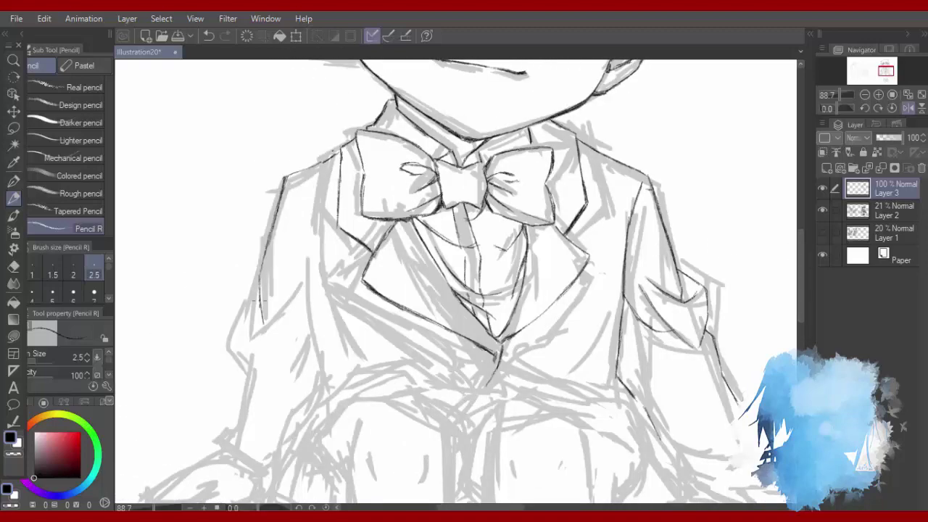
{"action": "left_click_drag", "start_coordinate": [304, 216], "coordinate": [323, 371]}
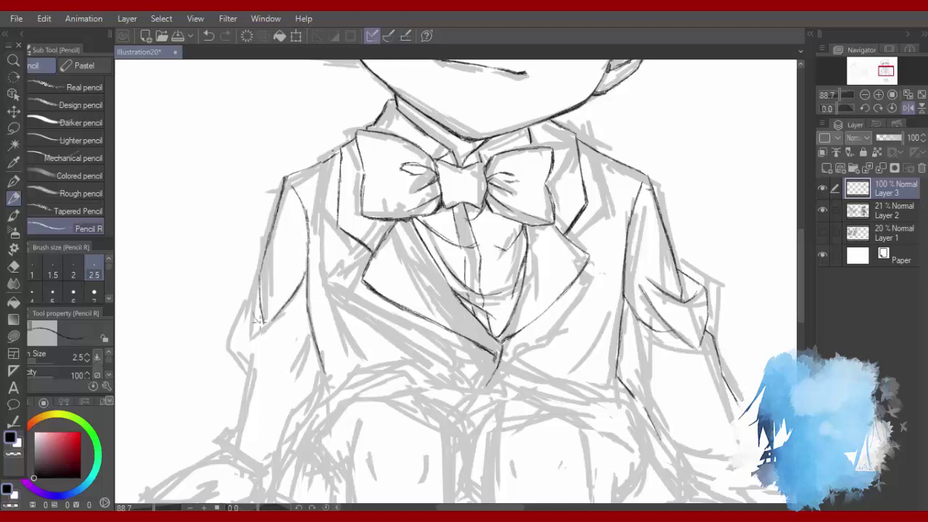
{"action": "left_click_drag", "start_coordinate": [257, 293], "coordinate": [258, 366]}
{"action": "scroll", "coordinate": [455, 281], "scroll_direction": "down", "scroll_amount": 3}
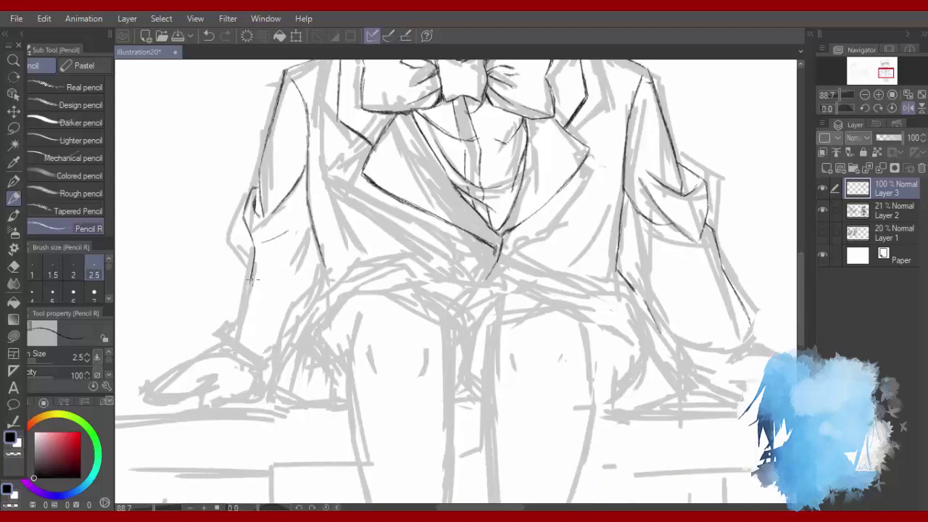
{"action": "left_click_drag", "start_coordinate": [253, 254], "coordinate": [232, 339]}
{"action": "mouse_move", "coordinate": [231, 342]}
{"action": "left_mouse_down"}
{"action": "mouse_move", "coordinate": [251, 362]}
{"action": "mouse_move", "coordinate": [289, 364]}
{"action": "left_mouse_up"}
Draw the right leg of the shorts with its curved upper edge, outer side, bottom hem and inner edge, returning to the unflipped view.
{"action": "mouse_move", "coordinate": [347, 271]}
{"action": "left_mouse_down"}
{"action": "mouse_move", "coordinate": [311, 295]}
{"action": "mouse_move", "coordinate": [293, 347]}
{"action": "left_mouse_up"}
{"action": "left_click_drag", "start_coordinate": [303, 308], "coordinate": [286, 390]}
{"action": "left_click_drag", "start_coordinate": [288, 358], "coordinate": [286, 392]}
{"action": "left_click_drag", "start_coordinate": [312, 293], "coordinate": [365, 264]}
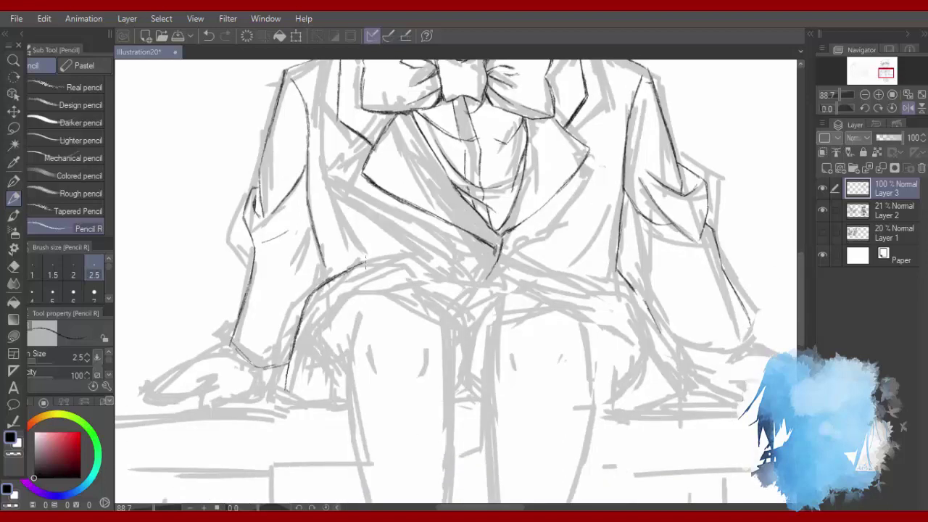
{"action": "left_click_drag", "start_coordinate": [296, 396], "coordinate": [348, 399]}
{"action": "key", "text": "h"}
{"action": "left_click_drag", "start_coordinate": [510, 255], "coordinate": [446, 292]}
{"action": "left_click_drag", "start_coordinate": [444, 291], "coordinate": [449, 347]}
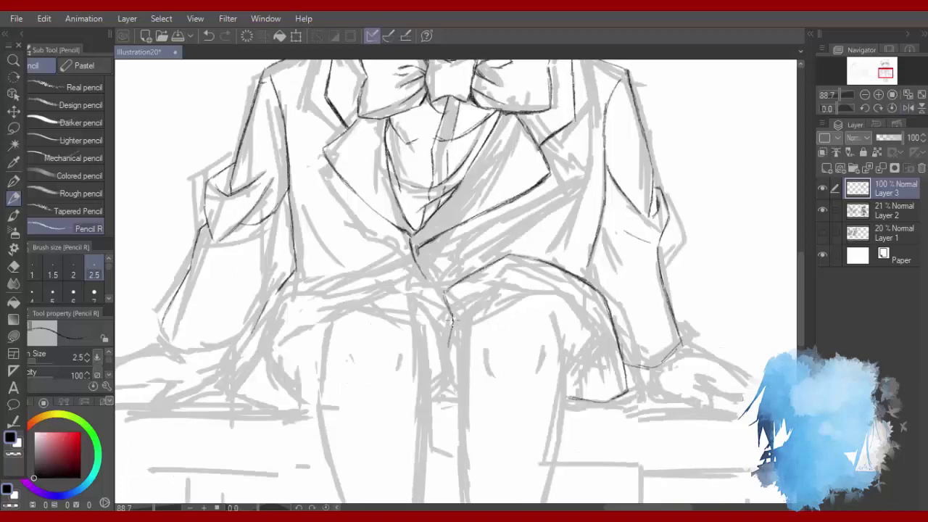
Draw the left leg of the shorts with its upper edge, outer side, hem and opening, plus the right leg's hem line above the knee.
{"action": "mouse_move", "coordinate": [266, 346]}
{"action": "left_mouse_down"}
{"action": "mouse_move", "coordinate": [333, 308]}
{"action": "mouse_move", "coordinate": [397, 301]}
{"action": "left_mouse_up"}
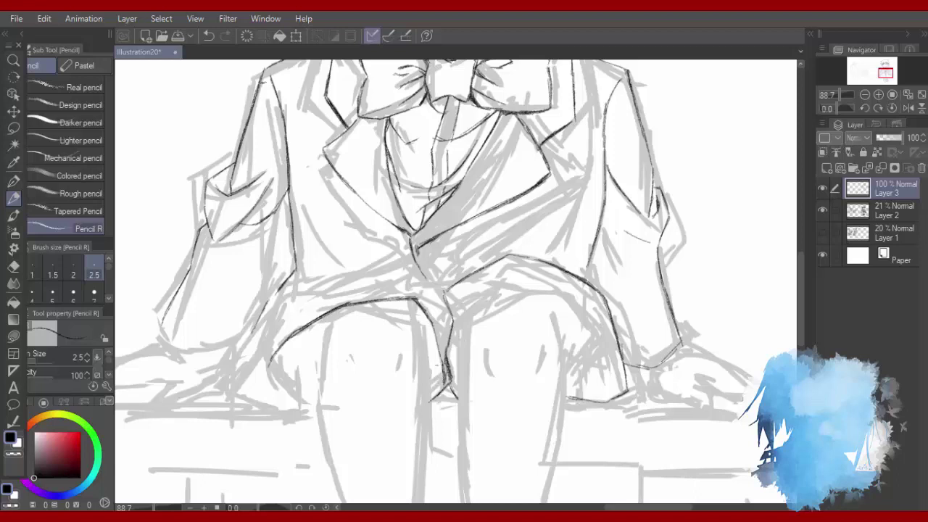
{"action": "key", "text": "ctrl+z"}
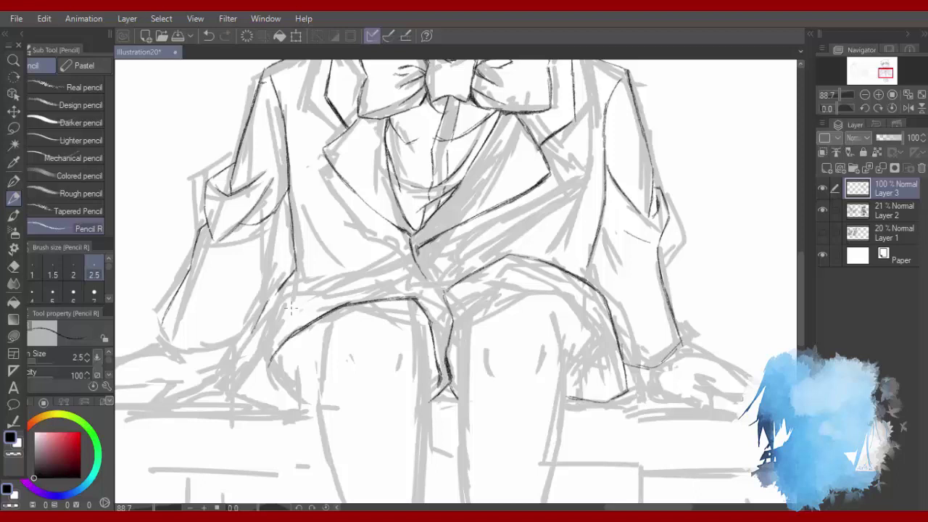
{"action": "mouse_move", "coordinate": [282, 310]}
{"action": "left_mouse_down"}
{"action": "mouse_move", "coordinate": [377, 273]}
{"action": "mouse_move", "coordinate": [444, 293]}
{"action": "left_mouse_up"}
{"action": "left_click_drag", "start_coordinate": [457, 331], "coordinate": [539, 291]}
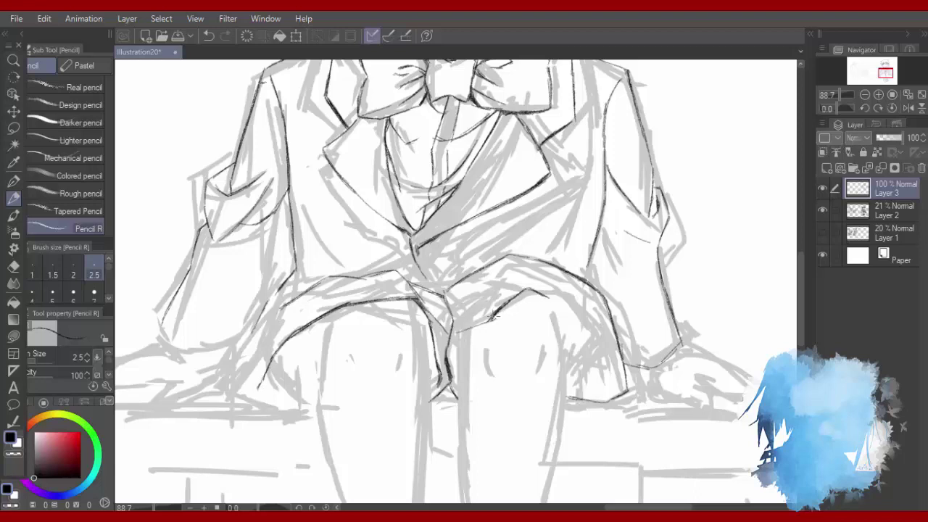
{"action": "left_click_drag", "start_coordinate": [245, 361], "coordinate": [307, 403]}
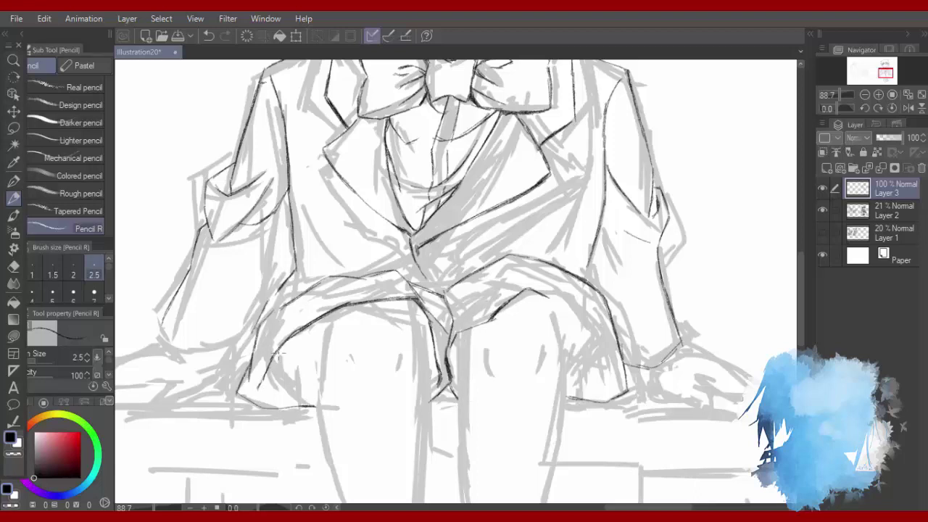
{"action": "key", "text": "ctrl+z"}
{"action": "mouse_move", "coordinate": [280, 353]}
{"action": "left_mouse_down"}
{"action": "mouse_move", "coordinate": [295, 396]}
{"action": "mouse_move", "coordinate": [312, 396]}
{"action": "left_mouse_up"}
{"action": "key", "text": "ctrl+z"}
Draw the side contours of both bare legs down to the socks and add the short crease marks on the knees.
{"action": "left_click_drag", "start_coordinate": [317, 335], "coordinate": [319, 400]}
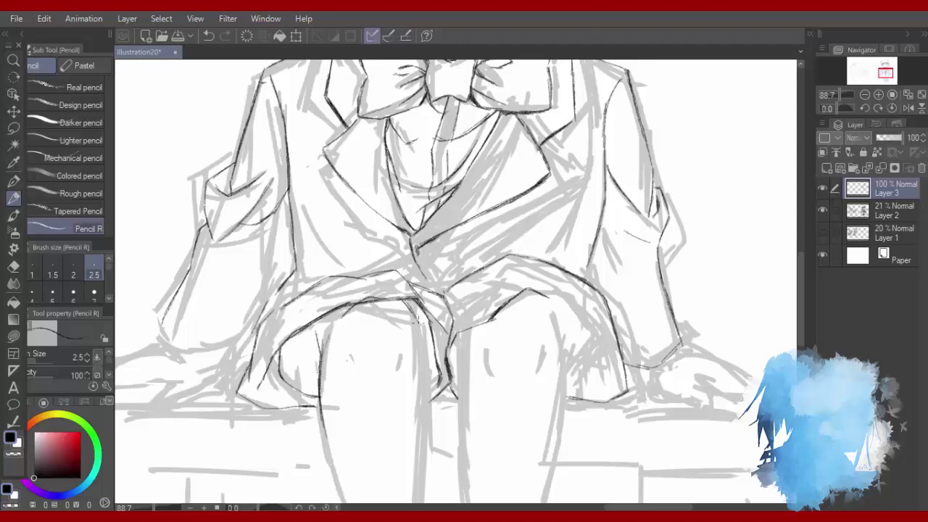
{"action": "left_click_drag", "start_coordinate": [423, 362], "coordinate": [423, 390]}
{"action": "scroll", "coordinate": [424, 390], "scroll_direction": "down", "scroll_amount": 5}
{"action": "left_click_drag", "start_coordinate": [425, 164], "coordinate": [416, 255]}
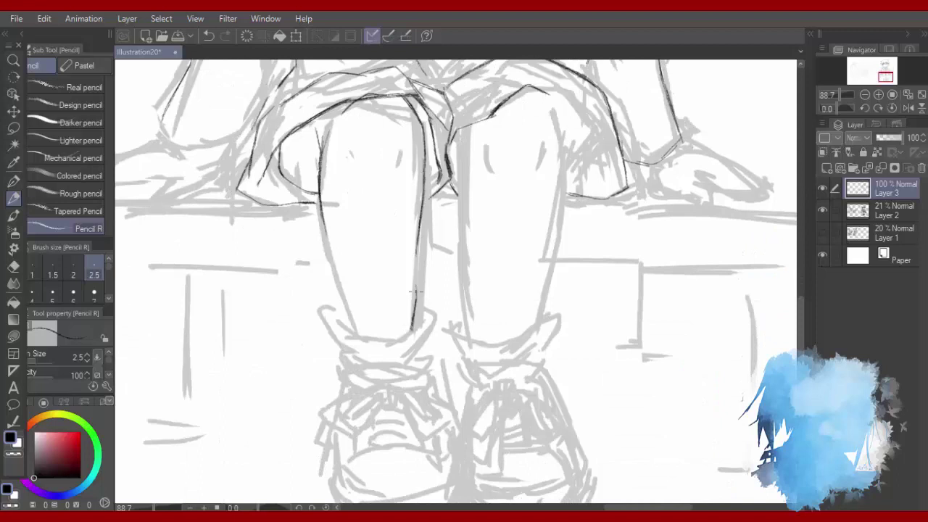
{"action": "left_click_drag", "start_coordinate": [322, 223], "coordinate": [344, 304]}
{"action": "mouse_move", "coordinate": [469, 134]}
{"action": "left_mouse_down"}
{"action": "mouse_move", "coordinate": [459, 282]}
{"action": "mouse_move", "coordinate": [476, 337]}
{"action": "left_mouse_up"}
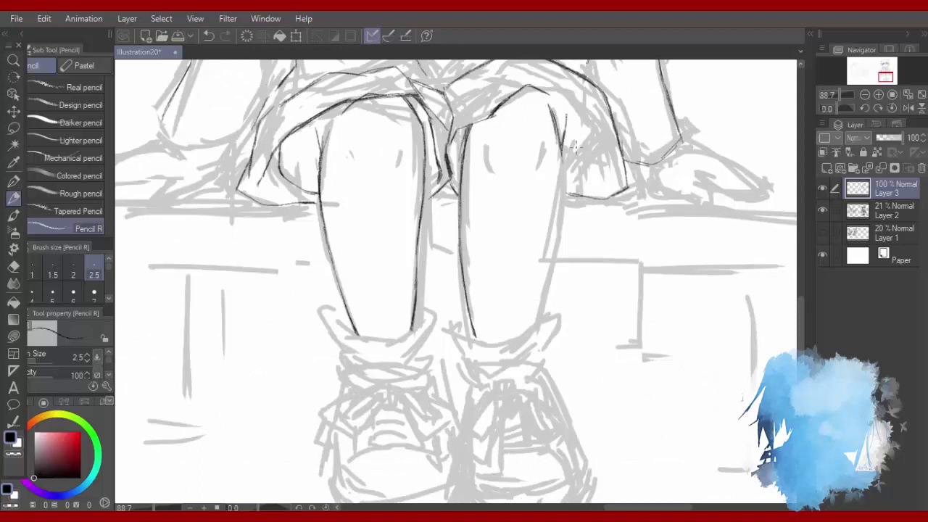
{"action": "left_click_drag", "start_coordinate": [565, 150], "coordinate": [560, 194]}
{"action": "mouse_move", "coordinate": [546, 287]}
{"action": "left_mouse_down"}
{"action": "mouse_move", "coordinate": [557, 235]}
{"action": "mouse_move", "coordinate": [525, 257]}
{"action": "left_mouse_up"}
{"action": "left_click", "coordinate": [801, 244]}
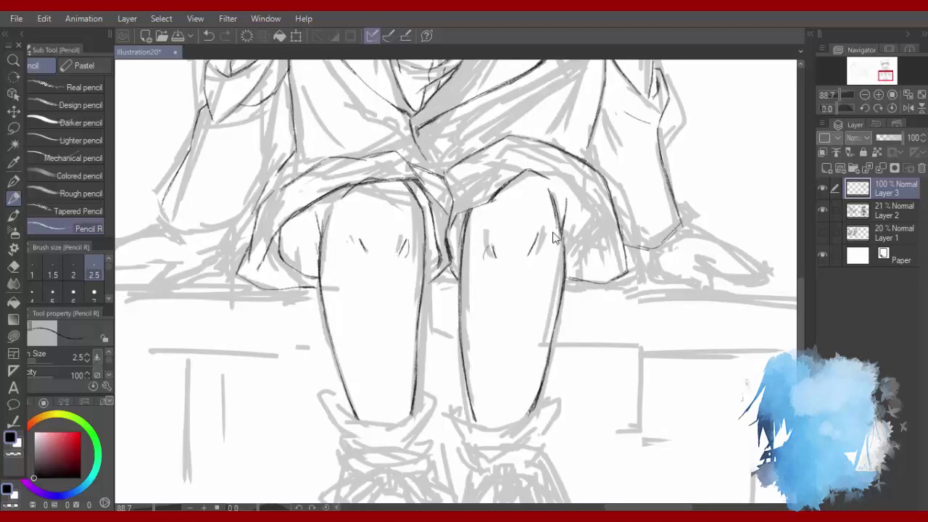
Draw the right shorts opening around the thigh and darken its outer inside edge.
{"action": "mouse_move", "coordinate": [546, 174]}
{"action": "left_mouse_down"}
{"action": "mouse_move", "coordinate": [574, 178]}
{"action": "mouse_move", "coordinate": [593, 232]}
{"action": "mouse_move", "coordinate": [580, 249]}
{"action": "mouse_move", "coordinate": [585, 262]}
{"action": "left_mouse_up"}
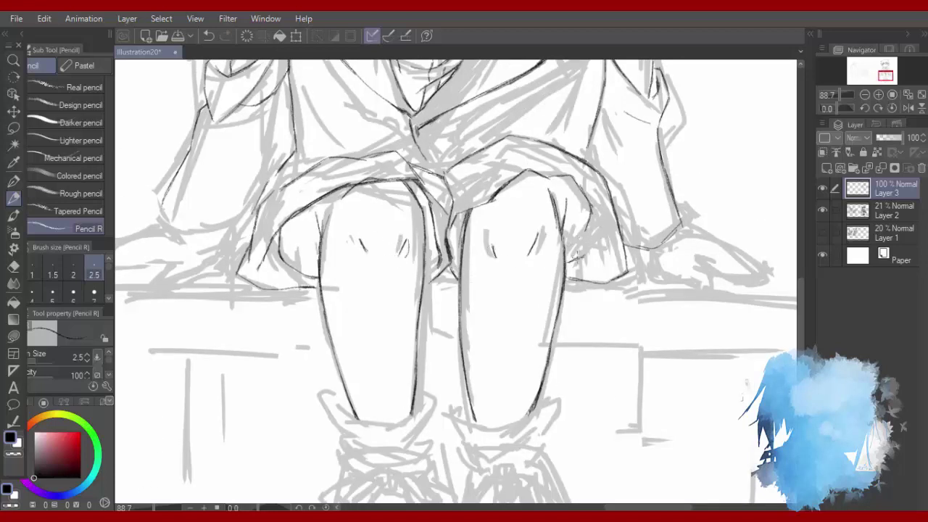
{"action": "left_click_drag", "start_coordinate": [591, 221], "coordinate": [578, 260]}
{"action": "left_click_drag", "start_coordinate": [590, 214], "coordinate": [579, 262]}
{"action": "left_click_drag", "start_coordinate": [586, 201], "coordinate": [590, 244]}
{"action": "left_click_drag", "start_coordinate": [469, 191], "coordinate": [501, 167]}
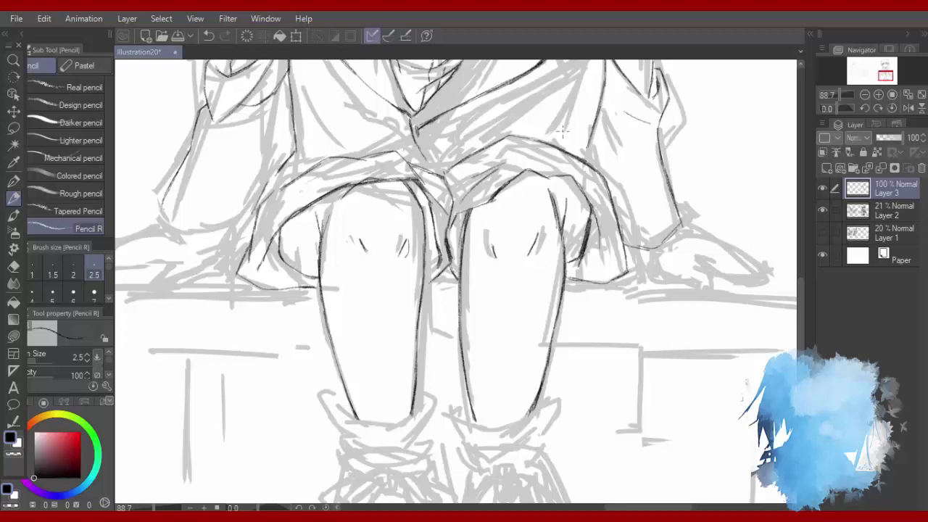
Erase and redraw the jacket's right armhole line and add a diagonal fold on the right front panel.
{"action": "scroll", "coordinate": [562, 131], "scroll_direction": "up", "scroll_amount": 4}
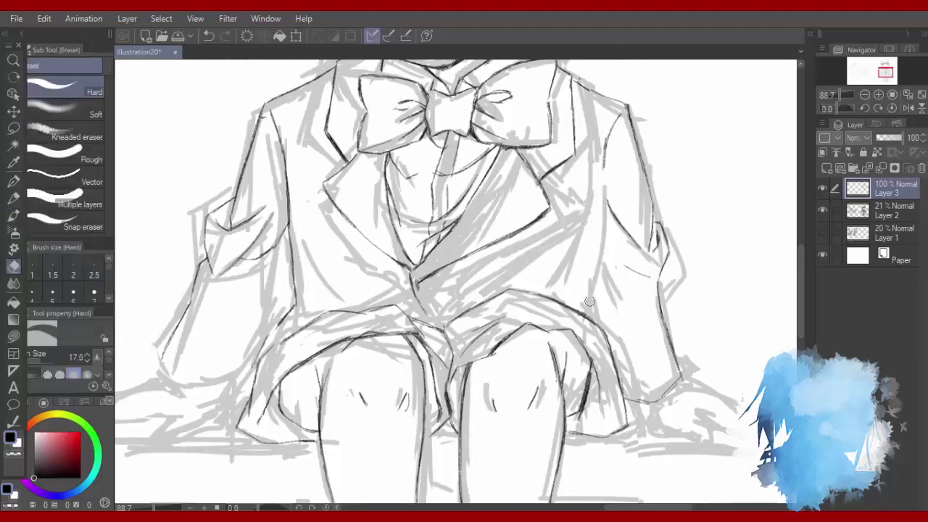
{"action": "left_click_drag", "start_coordinate": [599, 142], "coordinate": [584, 254]}
{"action": "left_click_drag", "start_coordinate": [580, 221], "coordinate": [530, 290]}
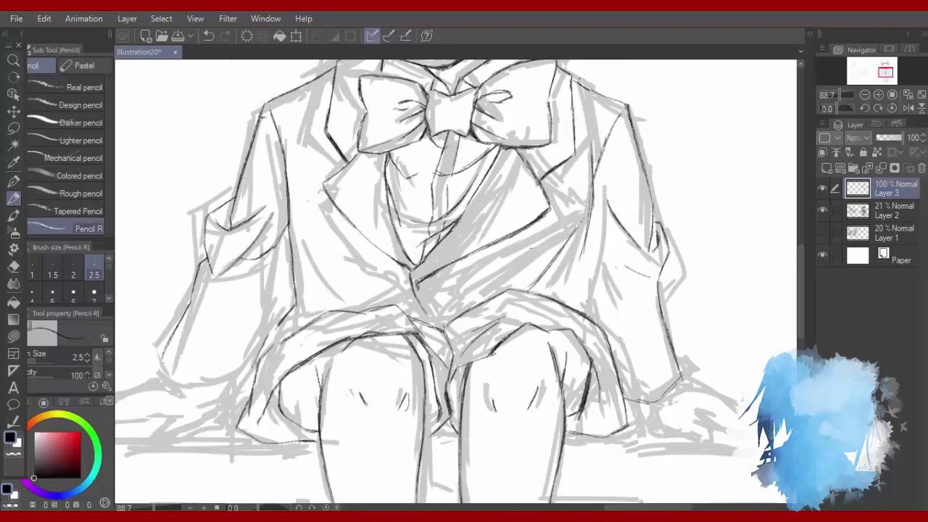
Draw the round jacket button below the lapels and the curved folds on both front panels.
{"action": "mouse_move", "coordinate": [429, 277]}
{"action": "left_mouse_down"}
{"action": "mouse_move", "coordinate": [426, 299]}
{"action": "mouse_move", "coordinate": [430, 274]}
{"action": "mouse_move", "coordinate": [440, 308]}
{"action": "mouse_move", "coordinate": [473, 313]}
{"action": "left_mouse_up"}
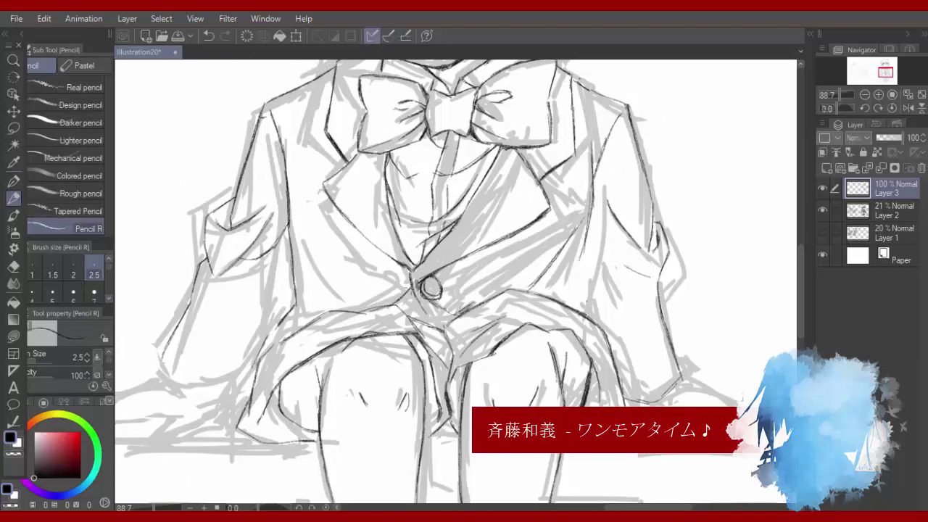
{"action": "left_click_drag", "start_coordinate": [302, 234], "coordinate": [321, 287]}
{"action": "left_click_drag", "start_coordinate": [310, 290], "coordinate": [359, 299]}
{"action": "left_click_drag", "start_coordinate": [584, 239], "coordinate": [570, 299]}
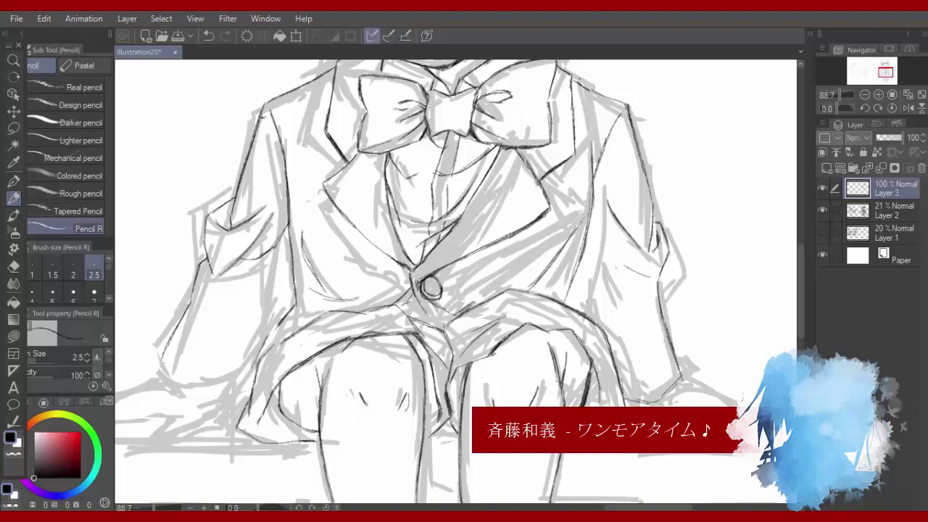
{"action": "mouse_move", "coordinate": [579, 265]}
{"action": "left_mouse_down"}
{"action": "mouse_move", "coordinate": [582, 312]}
{"action": "mouse_move", "coordinate": [524, 293]}
{"action": "left_mouse_up"}
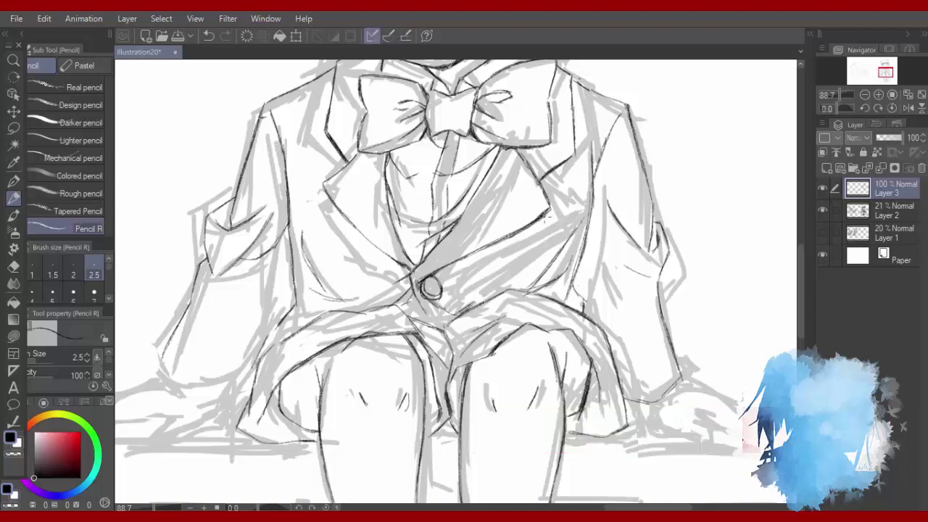
Erase the inner line of the left shorts opening and redraw it as a darker curve beside the thigh.
{"action": "scroll", "coordinate": [457, 282], "scroll_direction": "down", "scroll_amount": 2}
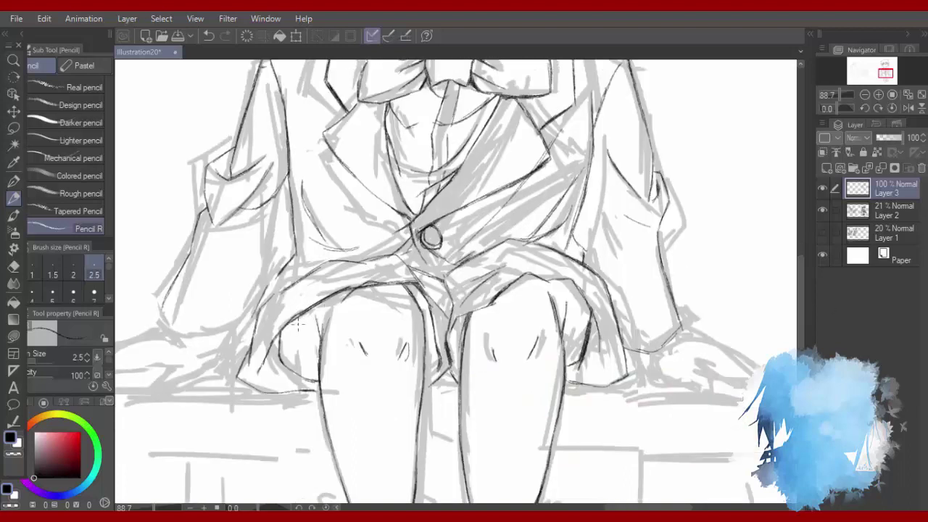
{"action": "key", "text": "e"}
{"action": "left_click_drag", "start_coordinate": [281, 332], "coordinate": [286, 371]}
{"action": "key", "text": "p"}
{"action": "left_click_drag", "start_coordinate": [290, 320], "coordinate": [287, 370]}
{"action": "left_click_drag", "start_coordinate": [288, 355], "coordinate": [310, 378]}
Draw the start of the right leg's folded sock cuff and the rounded shoe tongue below it.
{"action": "scroll", "coordinate": [250, 392], "scroll_direction": "down", "scroll_amount": 4}
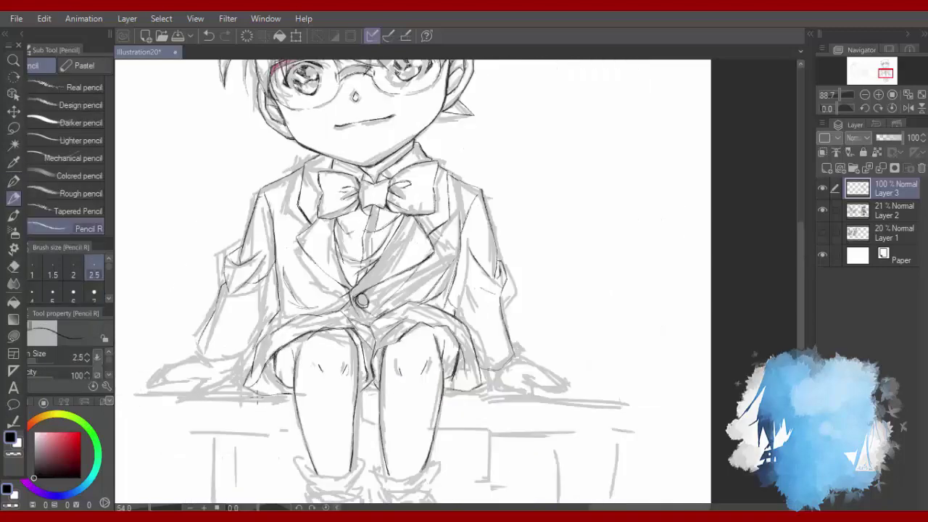
{"action": "scroll", "coordinate": [303, 356], "scroll_direction": "up", "scroll_amount": 4}
{"action": "left_click_drag", "start_coordinate": [345, 324], "coordinate": [353, 335]}
{"action": "left_click_drag", "start_coordinate": [801, 267], "coordinate": [800, 327]}
{"action": "mouse_move", "coordinate": [476, 265]}
{"action": "left_mouse_down"}
{"action": "mouse_move", "coordinate": [462, 283]}
{"action": "mouse_move", "coordinate": [409, 279]}
{"action": "mouse_move", "coordinate": [427, 308]}
{"action": "mouse_move", "coordinate": [469, 314]}
{"action": "mouse_move", "coordinate": [469, 335]}
{"action": "left_mouse_up"}
{"action": "mouse_move", "coordinate": [414, 318]}
{"action": "left_mouse_down"}
{"action": "mouse_move", "coordinate": [423, 335]}
{"action": "mouse_move", "coordinate": [442, 340]}
{"action": "left_mouse_up"}
Draw the right shoe's lace bow with two loops, a knot and two hanging ends.
{"action": "mouse_move", "coordinate": [454, 329]}
{"action": "left_mouse_down"}
{"action": "mouse_move", "coordinate": [406, 371]}
{"action": "mouse_move", "coordinate": [440, 334]}
{"action": "mouse_move", "coordinate": [407, 365]}
{"action": "mouse_move", "coordinate": [425, 369]}
{"action": "left_mouse_up"}
{"action": "mouse_move", "coordinate": [453, 335]}
{"action": "left_mouse_down"}
{"action": "mouse_move", "coordinate": [459, 367]}
{"action": "mouse_move", "coordinate": [478, 351]}
{"action": "left_mouse_up"}
{"action": "left_click_drag", "start_coordinate": [455, 331], "coordinate": [478, 351]}
{"action": "mouse_move", "coordinate": [452, 336]}
{"action": "left_mouse_down"}
{"action": "mouse_move", "coordinate": [464, 361]}
{"action": "mouse_move", "coordinate": [472, 348]}
{"action": "left_mouse_up"}
{"action": "left_click_drag", "start_coordinate": [453, 334], "coordinate": [473, 354]}
{"action": "left_click_drag", "start_coordinate": [440, 343], "coordinate": [419, 406]}
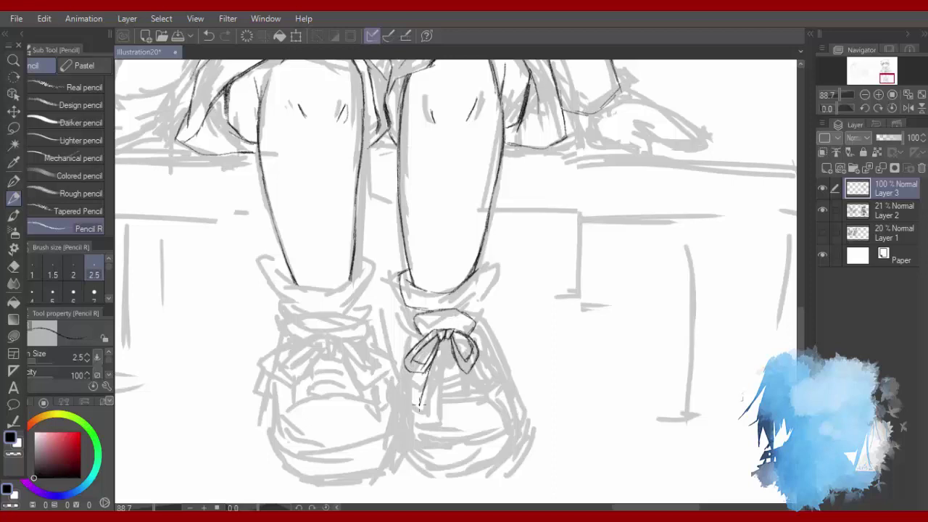
{"action": "left_click_drag", "start_coordinate": [423, 366], "coordinate": [412, 410]}
{"action": "left_click_drag", "start_coordinate": [450, 326], "coordinate": [479, 396]}
{"action": "left_click_drag", "start_coordinate": [467, 376], "coordinate": [476, 399]}
{"action": "left_click_drag", "start_coordinate": [469, 370], "coordinate": [480, 390]}
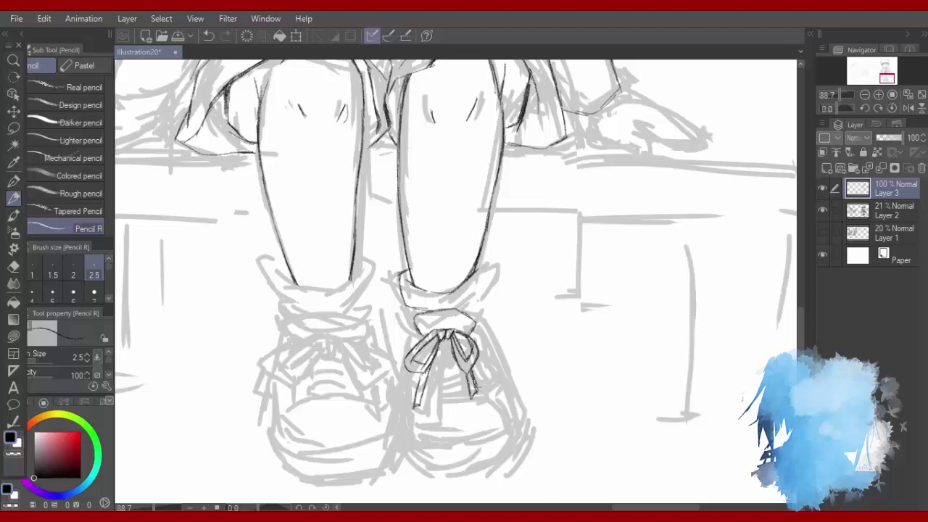
Draw the right shoe's lacing between the hanging lace ends, with the side edge and short crossing lines.
{"action": "left_click_drag", "start_coordinate": [439, 346], "coordinate": [434, 375]}
{"action": "mouse_move", "coordinate": [434, 370]}
{"action": "left_mouse_down"}
{"action": "mouse_move", "coordinate": [434, 390]}
{"action": "mouse_move", "coordinate": [461, 383]}
{"action": "left_mouse_up"}
{"action": "left_click_drag", "start_coordinate": [448, 385], "coordinate": [471, 391]}
{"action": "mouse_move", "coordinate": [439, 382]}
{"action": "left_mouse_down"}
{"action": "mouse_move", "coordinate": [450, 378]}
{"action": "mouse_move", "coordinate": [448, 392]}
{"action": "left_mouse_up"}
{"action": "left_click_drag", "start_coordinate": [452, 371], "coordinate": [464, 379]}
{"action": "left_click_drag", "start_coordinate": [438, 377], "coordinate": [447, 384]}
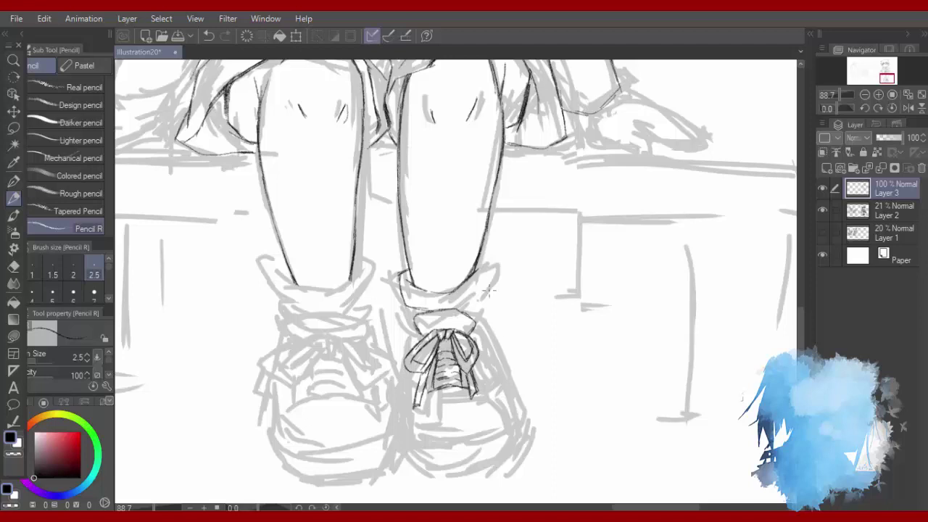
Finish the right sock's folded cuff and ankle edge, and draw the left sock's cuff and the shoe tongue beneath it.
{"action": "mouse_move", "coordinate": [490, 258]}
{"action": "left_mouse_down"}
{"action": "mouse_move", "coordinate": [491, 284]}
{"action": "mouse_move", "coordinate": [456, 309]}
{"action": "left_mouse_up"}
{"action": "mouse_move", "coordinate": [399, 294]}
{"action": "left_mouse_down"}
{"action": "mouse_move", "coordinate": [414, 332]}
{"action": "mouse_move", "coordinate": [408, 356]}
{"action": "left_mouse_up"}
{"action": "left_click_drag", "start_coordinate": [357, 270], "coordinate": [331, 297]}
{"action": "mouse_move", "coordinate": [294, 281]}
{"action": "left_mouse_down"}
{"action": "mouse_move", "coordinate": [336, 284]}
{"action": "mouse_move", "coordinate": [332, 298]}
{"action": "left_mouse_up"}
{"action": "key", "text": "ctrl+z"}
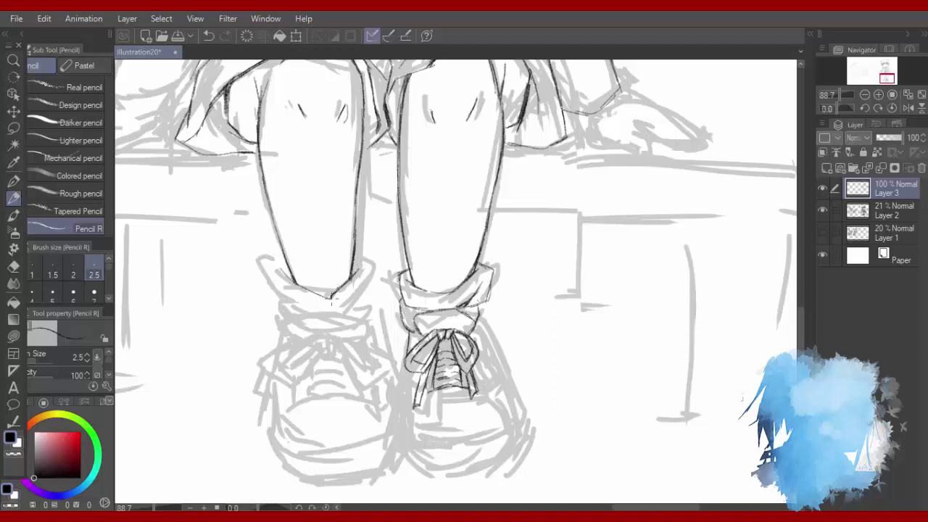
{"action": "mouse_move", "coordinate": [411, 288]}
{"action": "left_mouse_down"}
{"action": "mouse_move", "coordinate": [451, 301]}
{"action": "mouse_move", "coordinate": [417, 285]}
{"action": "left_mouse_up"}
{"action": "key", "text": "e"}
{"action": "key", "text": "p"}
{"action": "mouse_move", "coordinate": [366, 270]}
{"action": "left_mouse_down"}
{"action": "mouse_move", "coordinate": [339, 317]}
{"action": "mouse_move", "coordinate": [293, 309]}
{"action": "mouse_move", "coordinate": [352, 323]}
{"action": "left_mouse_up"}
{"action": "mouse_move", "coordinate": [297, 313]}
{"action": "left_mouse_down"}
{"action": "mouse_move", "coordinate": [300, 338]}
{"action": "mouse_move", "coordinate": [336, 351]}
{"action": "mouse_move", "coordinate": [276, 358]}
{"action": "mouse_move", "coordinate": [305, 381]}
{"action": "mouse_move", "coordinate": [319, 342]}
{"action": "left_mouse_up"}
Draw the left shoe's lace bow with both loops and the hanging ends, undoing the unwanted strokes.
{"action": "mouse_move", "coordinate": [278, 368]}
{"action": "left_mouse_down"}
{"action": "mouse_move", "coordinate": [316, 344]}
{"action": "mouse_move", "coordinate": [340, 381]}
{"action": "left_mouse_up"}
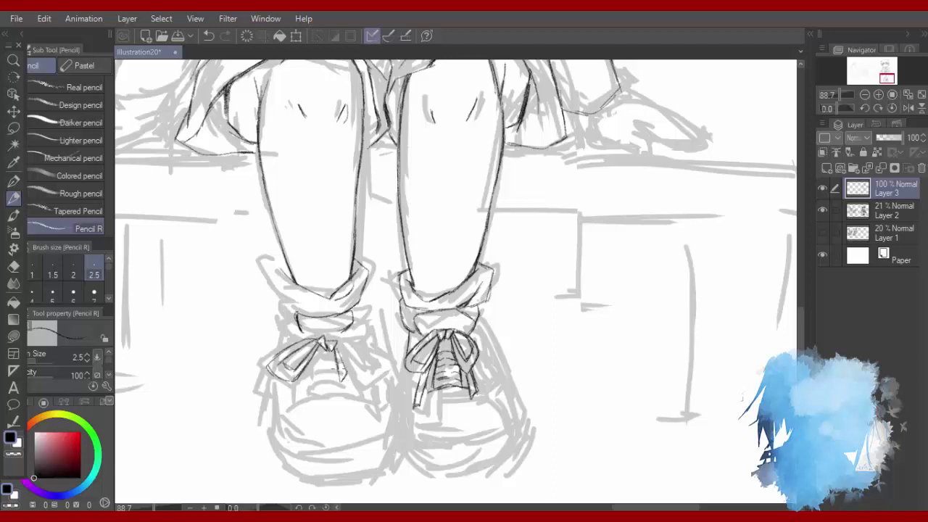
{"action": "mouse_move", "coordinate": [337, 340]}
{"action": "left_mouse_down"}
{"action": "mouse_move", "coordinate": [366, 367]}
{"action": "mouse_move", "coordinate": [370, 355]}
{"action": "left_mouse_up"}
{"action": "left_click_drag", "start_coordinate": [323, 349], "coordinate": [307, 389]}
{"action": "key", "text": "ctrl+z"}
{"action": "key", "text": "ctrl+z"}
{"action": "left_click_drag", "start_coordinate": [342, 343], "coordinate": [379, 361]}
{"action": "left_click_drag", "start_coordinate": [378, 362], "coordinate": [370, 381]}
{"action": "left_click_drag", "start_coordinate": [338, 349], "coordinate": [364, 380]}
{"action": "left_click_drag", "start_coordinate": [339, 346], "coordinate": [358, 370]}
{"action": "left_click_drag", "start_coordinate": [342, 348], "coordinate": [371, 362]}
{"action": "mouse_move", "coordinate": [269, 366]}
{"action": "left_mouse_down"}
{"action": "mouse_move", "coordinate": [258, 397]}
{"action": "mouse_move", "coordinate": [316, 345]}
{"action": "left_mouse_up"}
Complete the left sock's outer edge and draw the crossing laces below the left shoe's bow.
{"action": "mouse_move", "coordinate": [274, 262]}
{"action": "left_mouse_down"}
{"action": "mouse_move", "coordinate": [298, 329]}
{"action": "mouse_move", "coordinate": [345, 345]}
{"action": "left_mouse_up"}
{"action": "left_click_drag", "start_coordinate": [306, 383], "coordinate": [342, 396]}
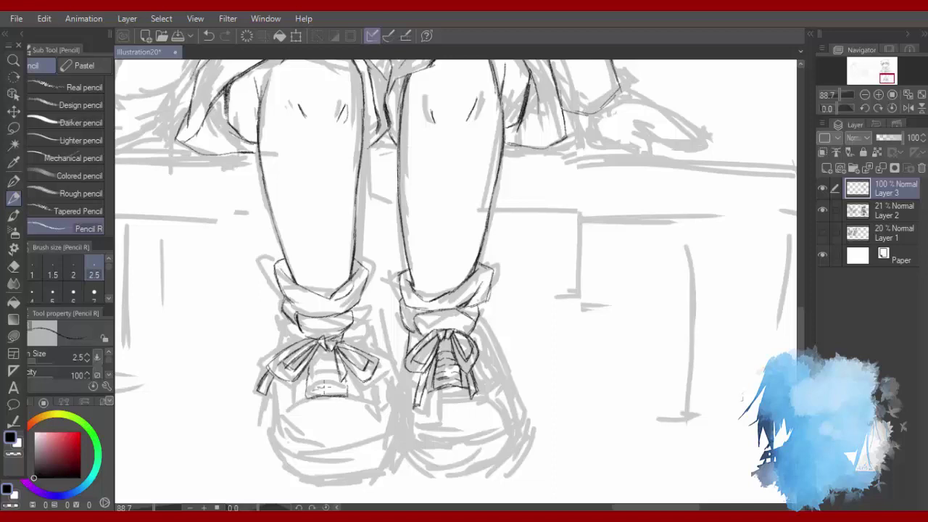
{"action": "left_click_drag", "start_coordinate": [312, 358], "coordinate": [312, 383]}
{"action": "left_click_drag", "start_coordinate": [324, 370], "coordinate": [340, 372]}
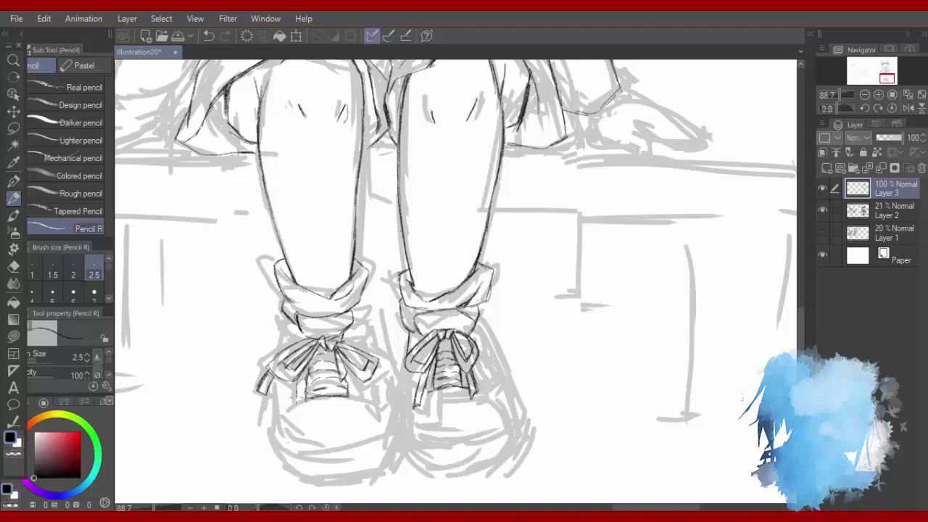
Draw the left shoe's sides, ankle opening and curved toe cap seam.
{"action": "left_click_drag", "start_coordinate": [280, 376], "coordinate": [274, 437]}
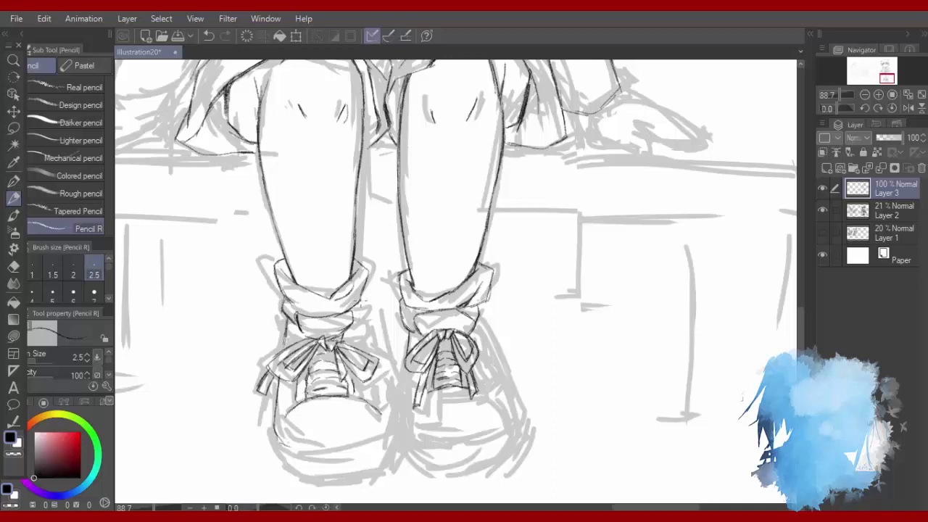
{"action": "left_click_drag", "start_coordinate": [355, 300], "coordinate": [369, 353]}
{"action": "left_click_drag", "start_coordinate": [356, 320], "coordinate": [366, 350]}
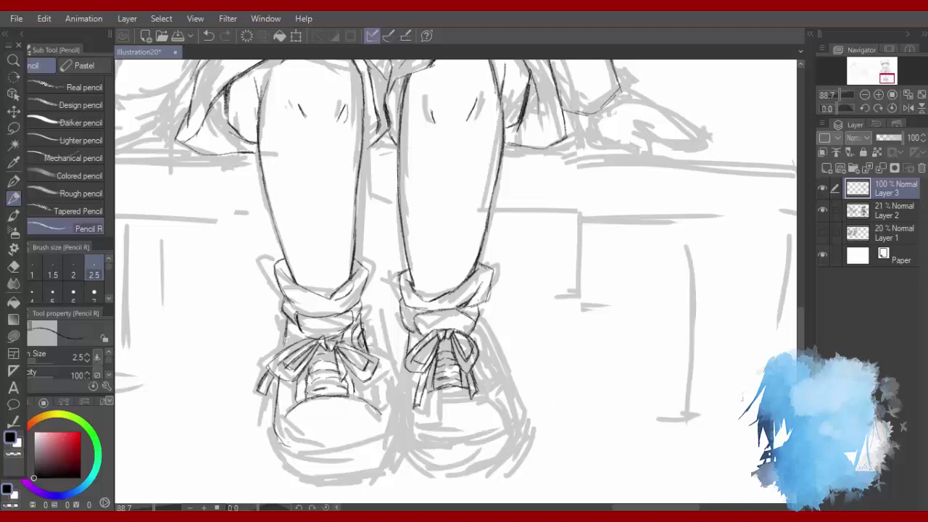
{"action": "left_click_drag", "start_coordinate": [303, 320], "coordinate": [289, 347]}
{"action": "left_click_drag", "start_coordinate": [374, 376], "coordinate": [384, 440]}
Draw the left shoe's curved sole line and the rounded bottom edge of the sole.
{"action": "mouse_move", "coordinate": [291, 448]}
{"action": "left_mouse_down"}
{"action": "mouse_move", "coordinate": [345, 461]}
{"action": "mouse_move", "coordinate": [378, 441]}
{"action": "left_mouse_up"}
{"action": "left_click_drag", "start_coordinate": [800, 319], "coordinate": [800, 339]}
{"action": "left_click_drag", "start_coordinate": [385, 341], "coordinate": [377, 367]}
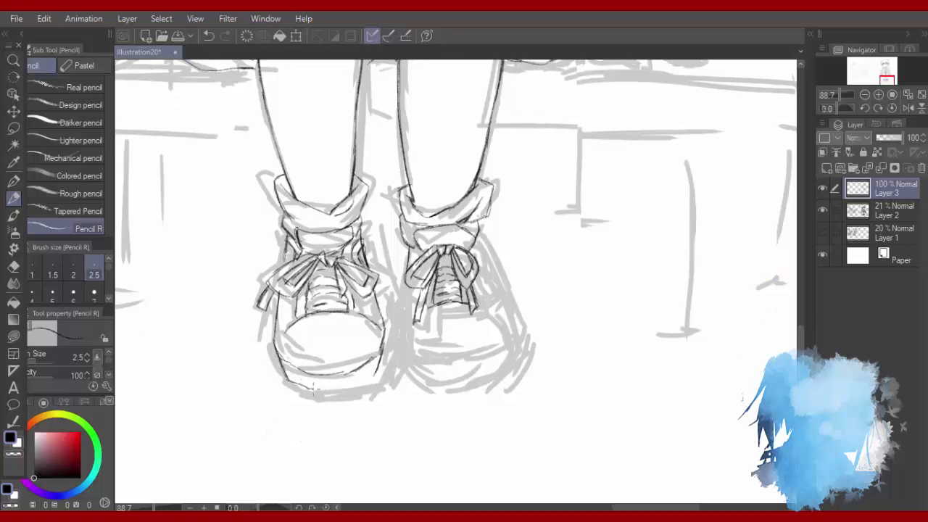
{"action": "left_click_drag", "start_coordinate": [314, 389], "coordinate": [350, 382]}
{"action": "mouse_move", "coordinate": [287, 384]}
{"action": "left_mouse_down"}
{"action": "mouse_move", "coordinate": [365, 390]}
{"action": "mouse_move", "coordinate": [375, 372]}
{"action": "left_mouse_up"}
Draw the right shoe's side contours, rounded toe, sole edge and inner seam lines.
{"action": "left_click_drag", "start_coordinate": [407, 280], "coordinate": [400, 328]}
{"action": "left_click_drag", "start_coordinate": [481, 233], "coordinate": [503, 298]}
{"action": "mouse_move", "coordinate": [399, 328]}
{"action": "left_mouse_down"}
{"action": "mouse_move", "coordinate": [406, 367]}
{"action": "mouse_move", "coordinate": [498, 373]}
{"action": "left_mouse_up"}
{"action": "left_click_drag", "start_coordinate": [504, 299], "coordinate": [506, 371]}
{"action": "left_click_drag", "start_coordinate": [504, 370], "coordinate": [489, 381]}
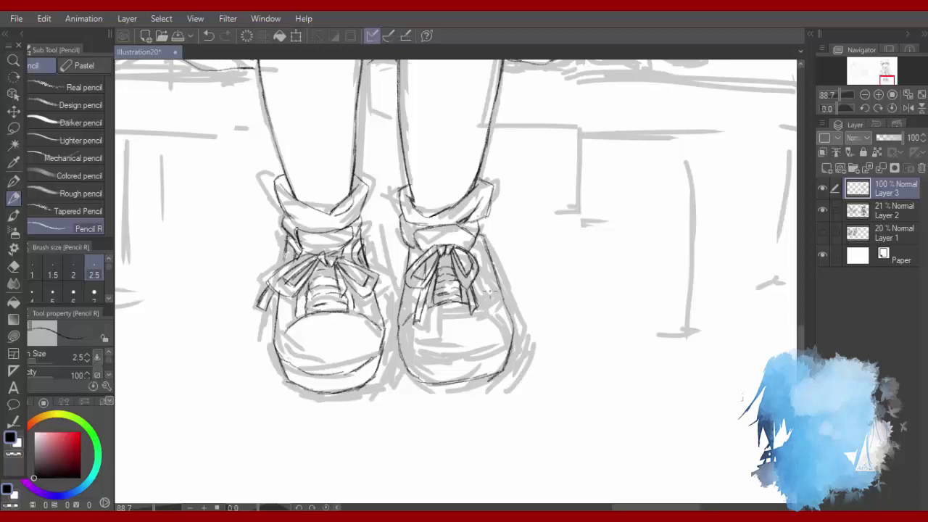
{"action": "mouse_move", "coordinate": [477, 246]}
{"action": "left_mouse_down"}
{"action": "mouse_move", "coordinate": [498, 277]}
{"action": "mouse_move", "coordinate": [498, 328]}
{"action": "left_mouse_up"}
{"action": "mouse_move", "coordinate": [403, 362]}
{"action": "left_mouse_down"}
{"action": "mouse_move", "coordinate": [484, 352]}
{"action": "mouse_move", "coordinate": [453, 363]}
{"action": "left_mouse_up"}
{"action": "left_click_drag", "start_coordinate": [404, 313], "coordinate": [400, 364]}
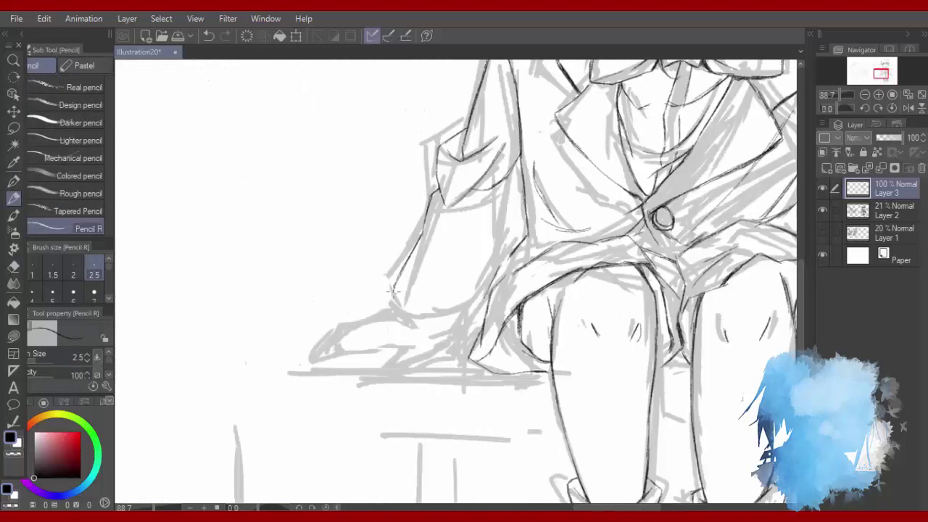
Draw the left sleeve's curved cuff edge and the jacket hem corner between the sleeve and the shorts.
{"action": "mouse_move", "coordinate": [392, 285]}
{"action": "left_mouse_down"}
{"action": "mouse_move", "coordinate": [463, 313]}
{"action": "mouse_move", "coordinate": [490, 300]}
{"action": "left_mouse_up"}
{"action": "left_click_drag", "start_coordinate": [490, 291], "coordinate": [450, 355]}
{"action": "left_click_drag", "start_coordinate": [472, 308], "coordinate": [440, 336]}
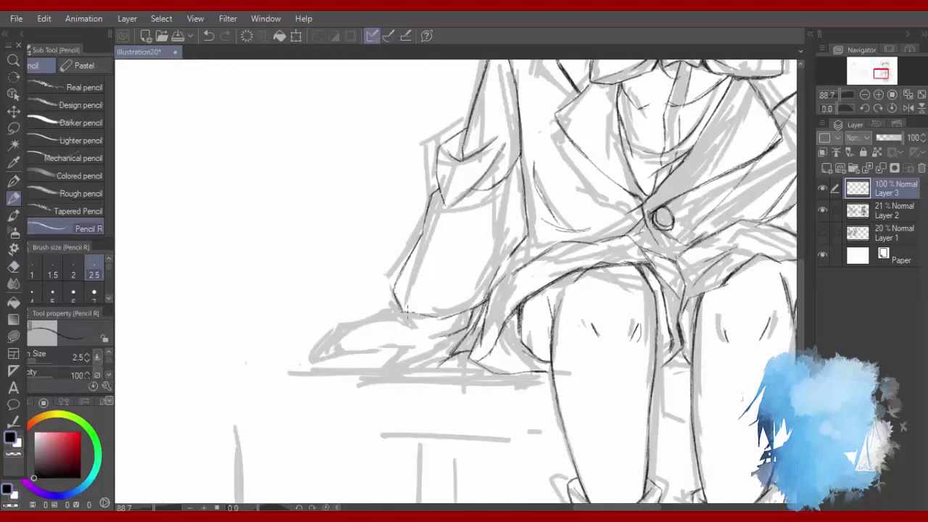
Draw the left hand's wrist, thumb and spread fingers resting on the bench below the sleeve cuff.
{"action": "left_click_drag", "start_coordinate": [403, 311], "coordinate": [436, 341]}
{"action": "mouse_move", "coordinate": [410, 315]}
{"action": "left_mouse_down"}
{"action": "mouse_move", "coordinate": [416, 326]}
{"action": "mouse_move", "coordinate": [442, 331]}
{"action": "left_mouse_up"}
{"action": "mouse_move", "coordinate": [416, 317]}
{"action": "left_mouse_down"}
{"action": "mouse_move", "coordinate": [433, 329]}
{"action": "mouse_move", "coordinate": [399, 368]}
{"action": "mouse_move", "coordinate": [413, 345]}
{"action": "mouse_move", "coordinate": [357, 354]}
{"action": "mouse_move", "coordinate": [348, 340]}
{"action": "mouse_move", "coordinate": [307, 362]}
{"action": "left_mouse_up"}
{"action": "mouse_move", "coordinate": [308, 359]}
{"action": "left_mouse_down"}
{"action": "mouse_move", "coordinate": [322, 347]}
{"action": "mouse_move", "coordinate": [360, 356]}
{"action": "left_mouse_up"}
{"action": "mouse_move", "coordinate": [341, 338]}
{"action": "left_mouse_down"}
{"action": "mouse_move", "coordinate": [348, 331]}
{"action": "mouse_move", "coordinate": [316, 351]}
{"action": "mouse_move", "coordinate": [359, 325]}
{"action": "left_mouse_up"}
{"action": "left_click_drag", "start_coordinate": [351, 326], "coordinate": [403, 313]}
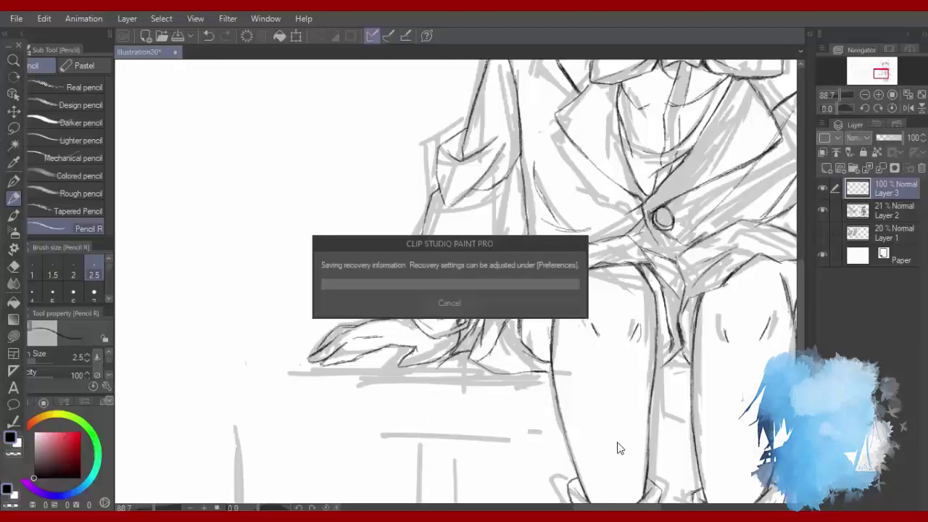
Draw the right hand's wrist, thumb and fingers resting on the bench below the sleeve cuff.
{"action": "left_click_drag", "start_coordinate": [607, 508], "coordinate": [654, 509]}
{"action": "mouse_move", "coordinate": [555, 313]}
{"action": "left_mouse_down"}
{"action": "mouse_move", "coordinate": [537, 338]}
{"action": "mouse_move", "coordinate": [503, 331]}
{"action": "left_mouse_up"}
{"action": "mouse_move", "coordinate": [505, 346]}
{"action": "left_mouse_down"}
{"action": "mouse_move", "coordinate": [574, 362]}
{"action": "mouse_move", "coordinate": [565, 353]}
{"action": "left_mouse_up"}
{"action": "left_click_drag", "start_coordinate": [576, 358], "coordinate": [636, 365]}
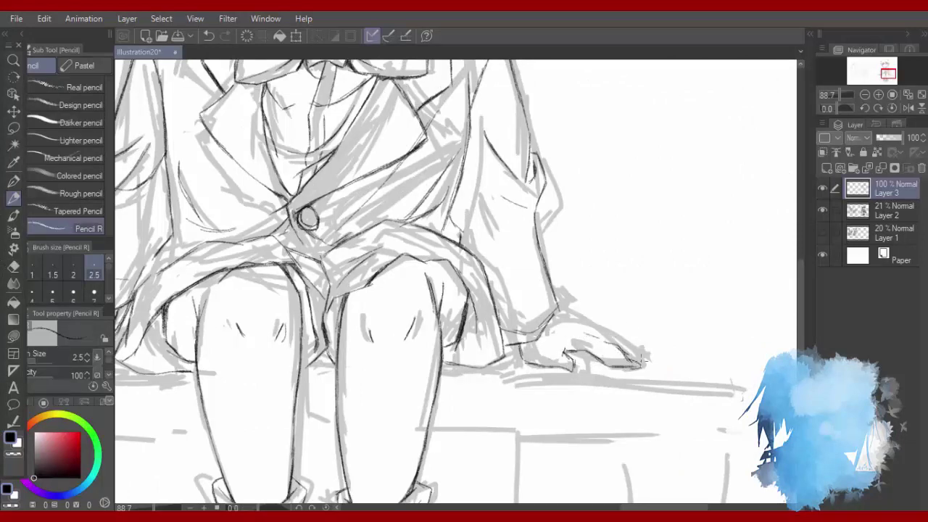
{"action": "key", "text": "ctrl+z"}
{"action": "key", "text": "h"}
{"action": "mouse_move", "coordinate": [299, 353]}
{"action": "left_mouse_down"}
{"action": "mouse_move", "coordinate": [267, 363]}
{"action": "mouse_move", "coordinate": [290, 338]}
{"action": "left_mouse_up"}
{"action": "mouse_move", "coordinate": [283, 337]}
{"action": "left_mouse_down"}
{"action": "mouse_move", "coordinate": [301, 346]}
{"action": "mouse_move", "coordinate": [679, 352]}
{"action": "left_mouse_up"}
{"action": "key", "text": "h"}
Lasso the left hand's fingers and adjust their placement slightly with a Scale/Rotate transform.
{"action": "left_click", "coordinate": [13, 129]}
{"action": "left_click_drag", "start_coordinate": [356, 292], "coordinate": [361, 287]}
{"action": "key", "text": "ctrl+t"}
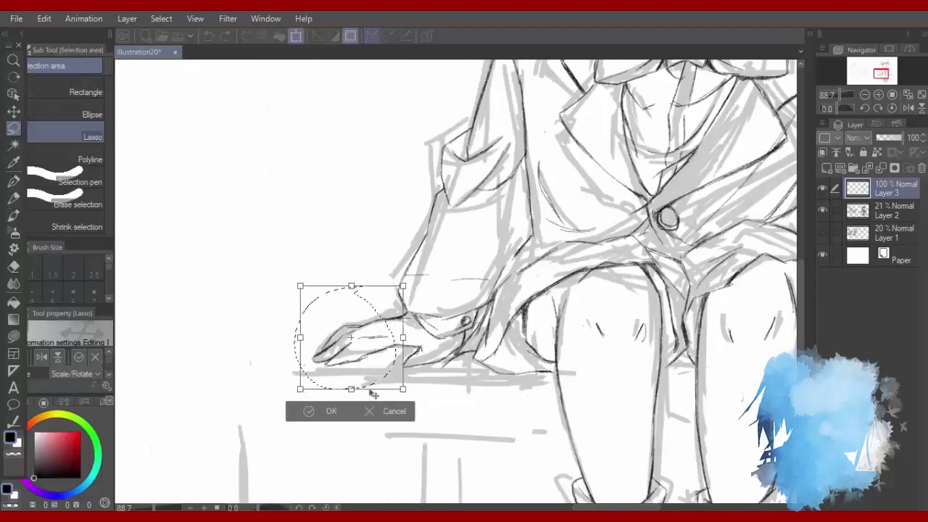
{"action": "left_click_drag", "start_coordinate": [373, 394], "coordinate": [381, 389]}
{"action": "left_click", "coordinate": [328, 411]}
{"action": "key", "text": "e"}
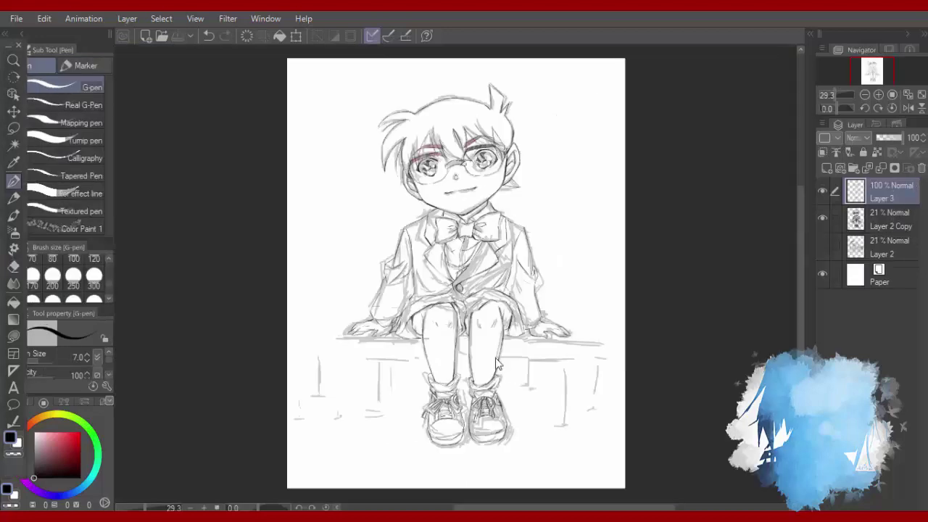
Try drawing the bench seat's back edge extending outward from the right hand with the pencil.
{"action": "scroll", "coordinate": [497, 364], "scroll_direction": "up", "scroll_amount": 5}
{"action": "key", "text": "p"}
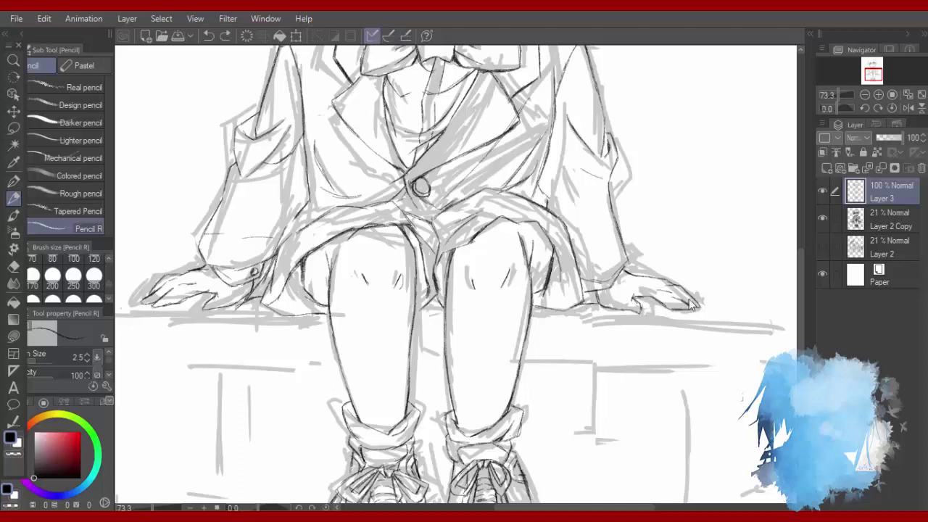
{"action": "left_click_drag", "start_coordinate": [683, 287], "coordinate": [760, 303]}
{"action": "key", "text": "ctrl+z"}
{"action": "key", "text": "ctrl+z"}
{"action": "left_click_drag", "start_coordinate": [685, 288], "coordinate": [783, 306]}
{"action": "key", "text": "ctrl+z"}
Try several strokes for the bench seat's back edge extending outward from the left hand.
{"action": "left_click_drag", "start_coordinate": [348, 275], "coordinate": [522, 275]}
{"action": "mouse_move", "coordinate": [380, 266]}
{"action": "left_mouse_down"}
{"action": "mouse_move", "coordinate": [297, 261]}
{"action": "mouse_move", "coordinate": [367, 269]}
{"action": "left_mouse_up"}
{"action": "key", "text": "ctrl+z"}
{"action": "key", "text": "ctrl+z"}
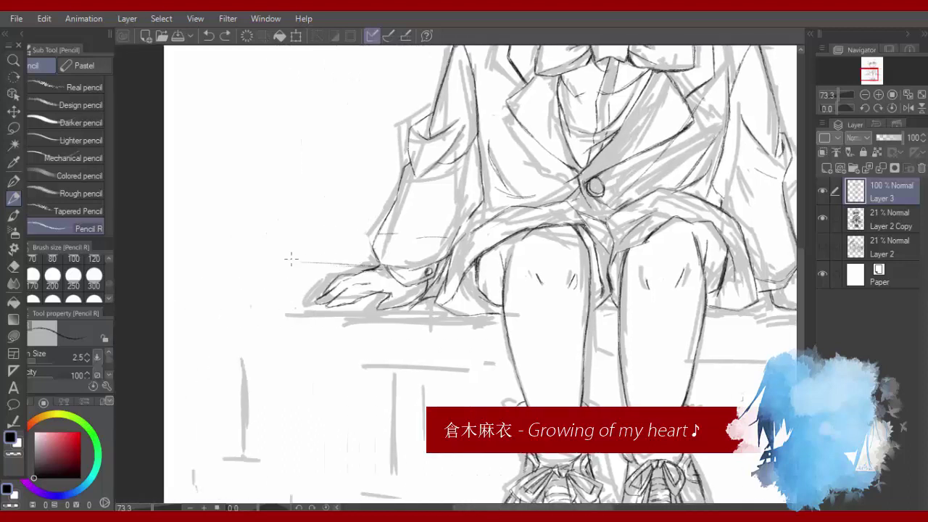
{"action": "key", "text": "ctrl+z"}
{"action": "mouse_move", "coordinate": [291, 260]}
{"action": "left_mouse_down"}
{"action": "mouse_move", "coordinate": [368, 267]}
{"action": "mouse_move", "coordinate": [282, 262]}
{"action": "left_mouse_up"}
{"action": "key", "text": "ctrl+z"}
{"action": "key", "text": "ctrl+z"}
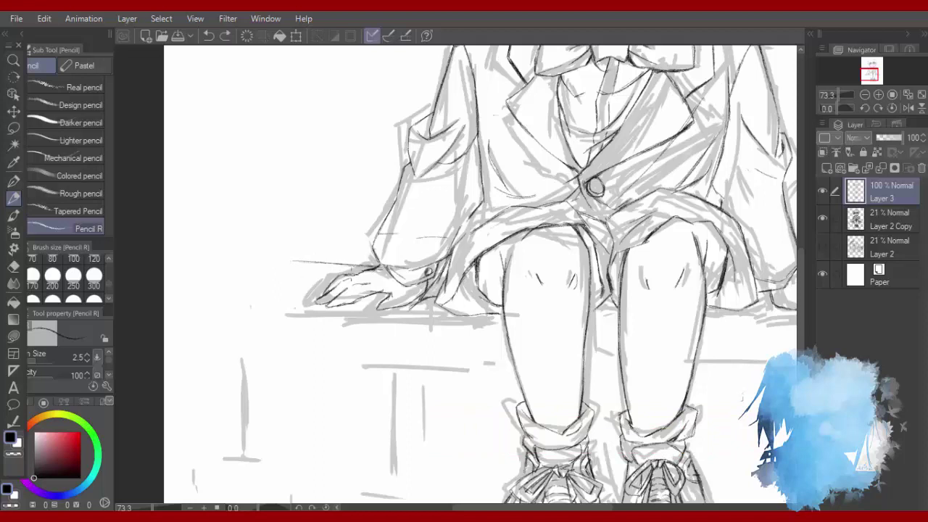
{"action": "key", "text": "ctrl+z"}
{"action": "key", "text": "ctrl+z"}
{"action": "left_click_drag", "start_coordinate": [260, 273], "coordinate": [335, 275]}
{"action": "key", "text": "ctrl+z"}
{"action": "key", "text": "ctrl+z"}
Try drawing the bench seat's front edge below the hands on both sides of the figure.
{"action": "key", "text": "ctrl+0"}
{"action": "scroll", "coordinate": [400, 394], "scroll_direction": "up", "scroll_amount": 3}
{"action": "left_click_drag", "start_coordinate": [412, 280], "coordinate": [254, 282]}
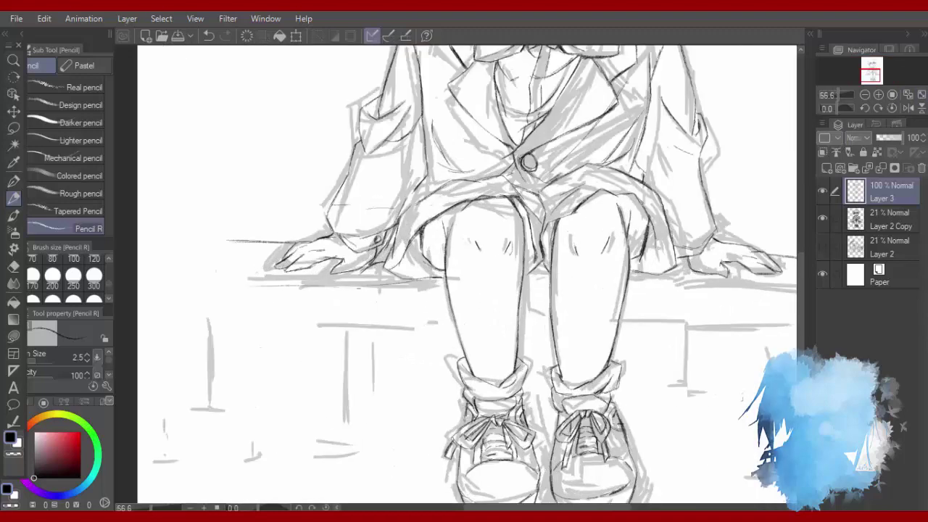
{"action": "key", "text": "ctrl+z"}
{"action": "mouse_move", "coordinate": [404, 281]}
{"action": "left_mouse_down"}
{"action": "mouse_move", "coordinate": [254, 279]}
{"action": "mouse_move", "coordinate": [329, 281]}
{"action": "left_mouse_up"}
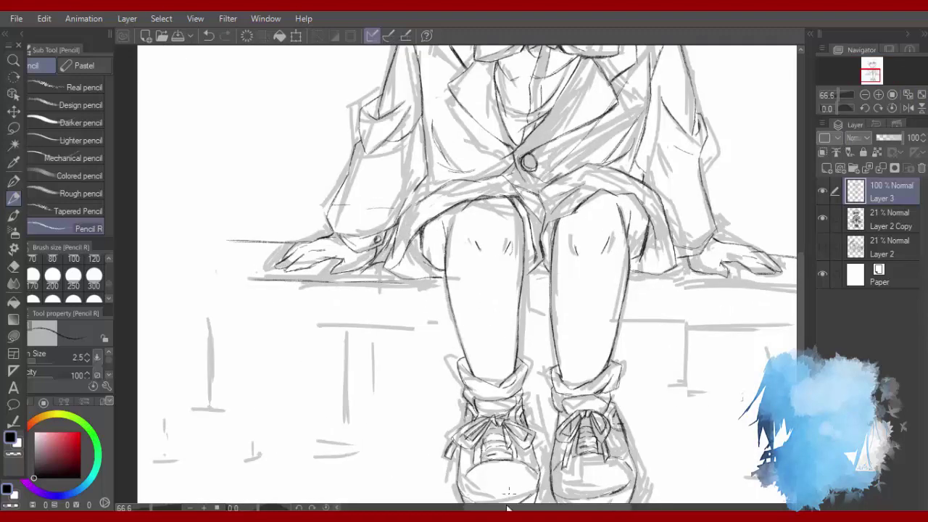
{"action": "left_click_drag", "start_coordinate": [508, 508], "coordinate": [572, 508]}
{"action": "left_click_drag", "start_coordinate": [411, 277], "coordinate": [564, 295]}
{"action": "key", "text": "ctrl+z"}
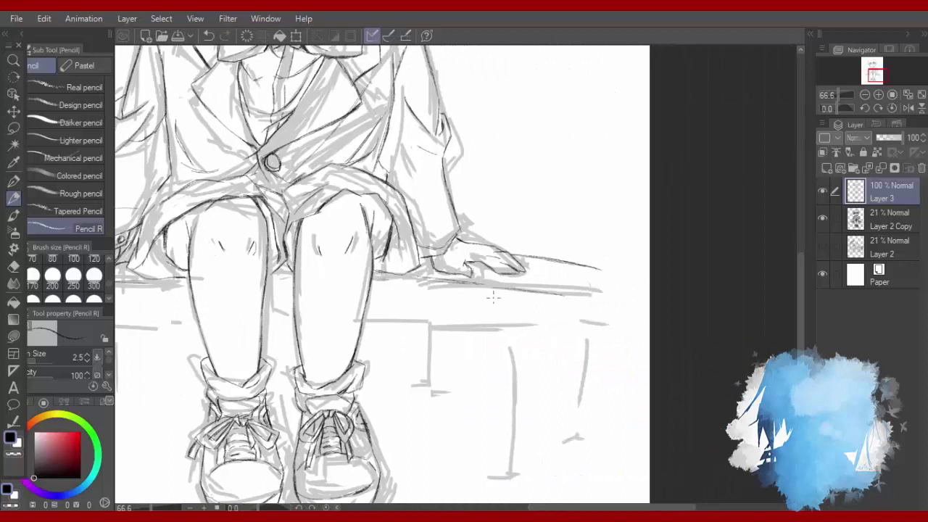
Try drawing short vertical lines on the bench front on both sides of the legs.
{"action": "left_click_drag", "start_coordinate": [427, 326], "coordinate": [426, 384]}
{"action": "left_click_drag", "start_coordinate": [500, 348], "coordinate": [498, 410]}
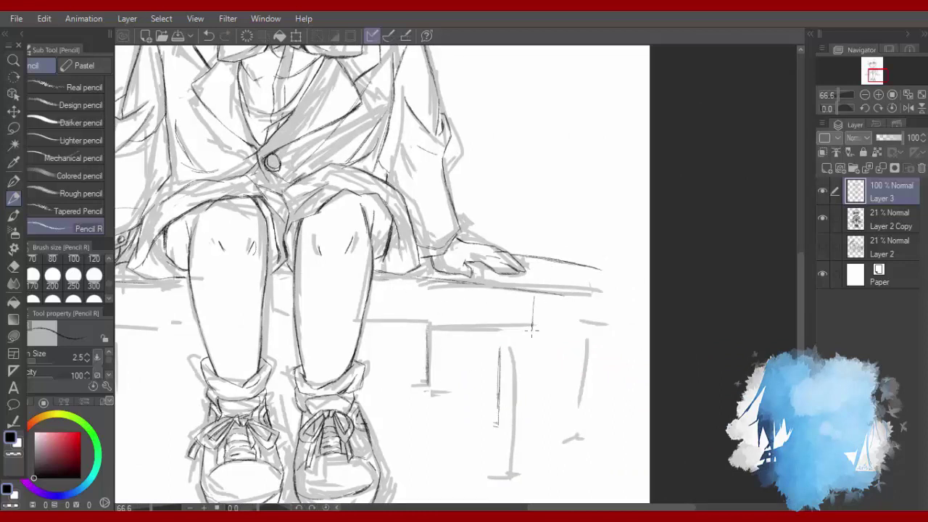
{"action": "scroll", "coordinate": [531, 329], "scroll_direction": "left", "scroll_amount": 5}
{"action": "left_click_drag", "start_coordinate": [333, 294], "coordinate": [333, 354]}
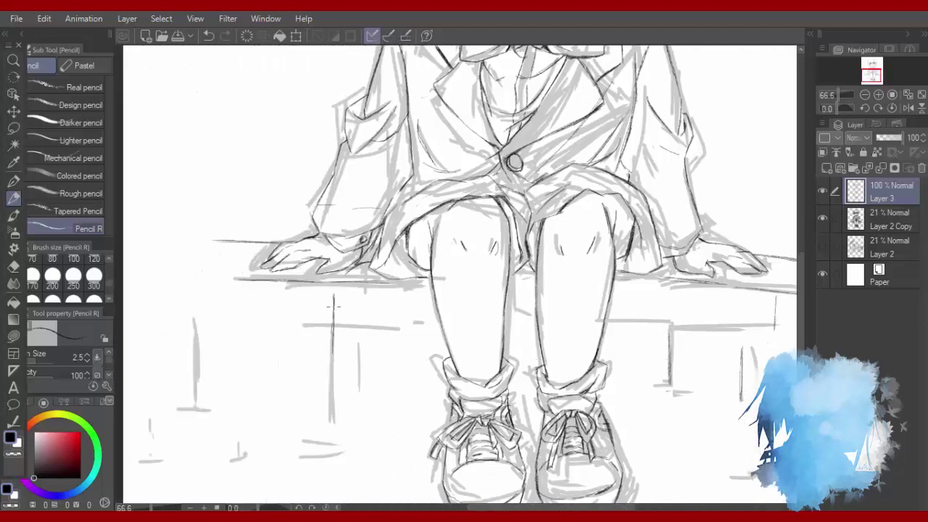
{"action": "left_click_drag", "start_coordinate": [238, 324], "coordinate": [238, 401]}
Set the hard eraser's brush size to 17 for cleaning up the bench lines.
{"action": "left_click", "coordinate": [921, 95]}
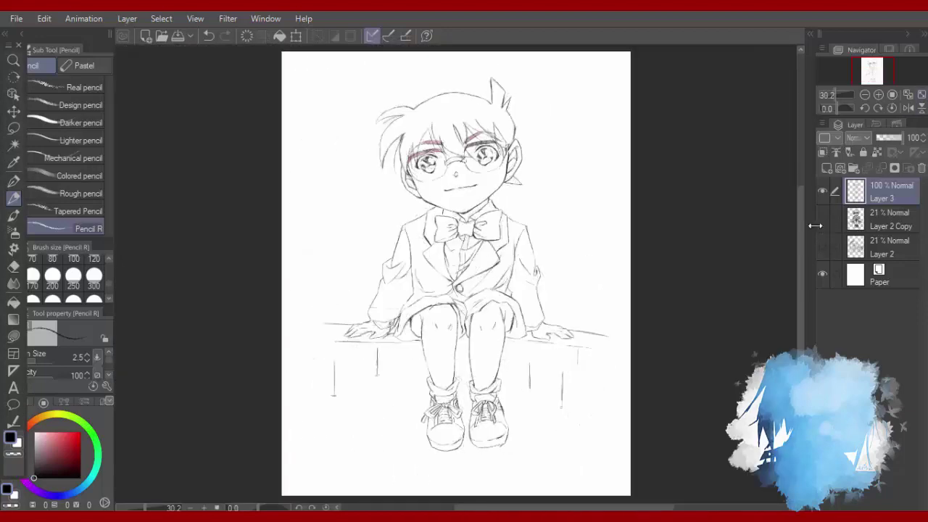
{"action": "left_click_drag", "start_coordinate": [629, 360], "coordinate": [679, 354]}
{"action": "key", "text": "e"}
{"action": "left_click_drag", "start_coordinate": [108, 283], "coordinate": [109, 276]}
{"action": "left_click", "coordinate": [94, 274]}
{"action": "key", "text": "bracketleft"}
{"action": "key", "text": "bracketleft"}
{"action": "key", "text": "bracketleft"}
{"action": "key", "text": "bracketleft"}
{"action": "key", "text": "bracketleft"}
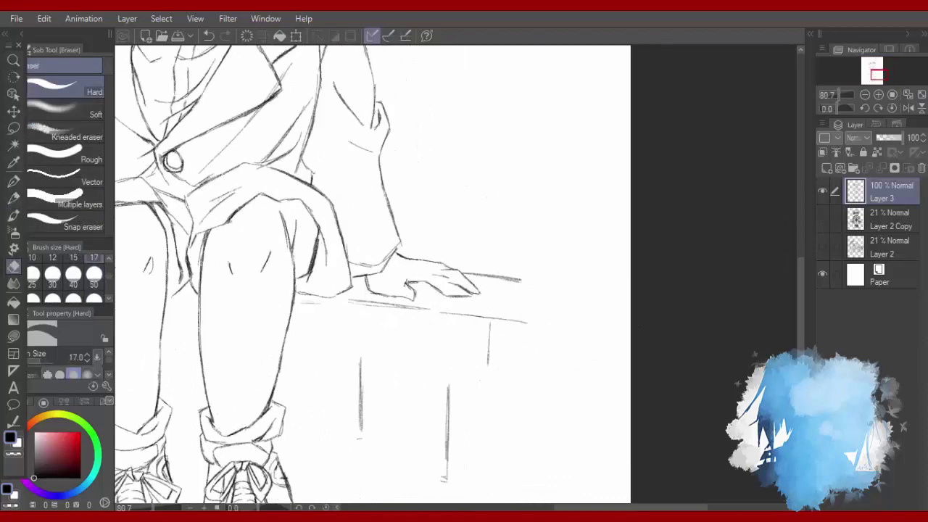
Try erasing the outer end of the seat's right back edge and redrawing it in the mirrored canvas view.
{"action": "left_click_drag", "start_coordinate": [522, 279], "coordinate": [495, 278]}
{"action": "key", "text": "p"}
{"action": "key", "text": "h"}
{"action": "left_click_drag", "start_coordinate": [407, 282], "coordinate": [450, 274]}
{"action": "mouse_move", "coordinate": [382, 288]}
{"action": "left_mouse_down"}
{"action": "mouse_move", "coordinate": [448, 273]}
{"action": "mouse_move", "coordinate": [434, 274]}
{"action": "left_mouse_up"}
{"action": "key", "text": "ctrl+z"}
{"action": "key", "text": "ctrl+z"}
{"action": "left_click", "coordinate": [908, 108]}
{"action": "left_click", "coordinate": [921, 95]}
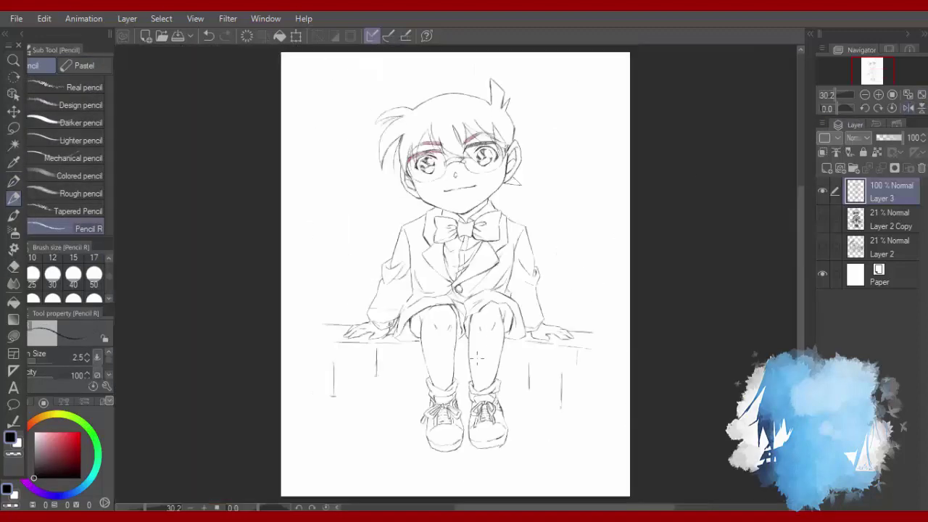
Undo all the bench seat edges and vertical front lines, including a retried horizontal seat edge.
{"action": "scroll", "coordinate": [563, 415], "scroll_direction": "up", "scroll_amount": 1}
{"action": "key", "text": "ctrl+z"}
{"action": "key", "text": "ctrl+z"}
{"action": "key", "text": "ctrl+z"}
{"action": "key", "text": "ctrl+z"}
{"action": "key", "text": "ctrl+z"}
{"action": "key", "text": "ctrl+z"}
{"action": "key", "text": "ctrl+z"}
{"action": "key", "text": "ctrl+z"}
{"action": "key", "text": "ctrl+z"}
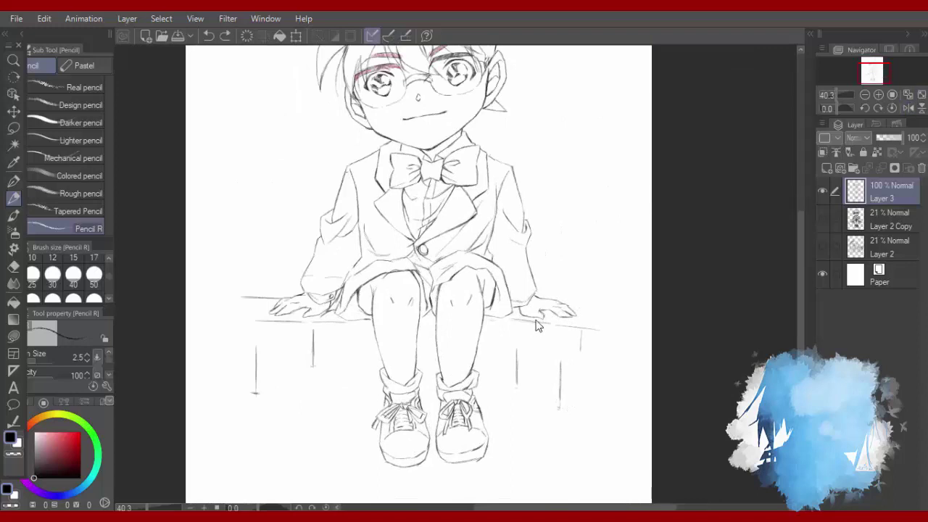
{"action": "key", "text": "ctrl+z"}
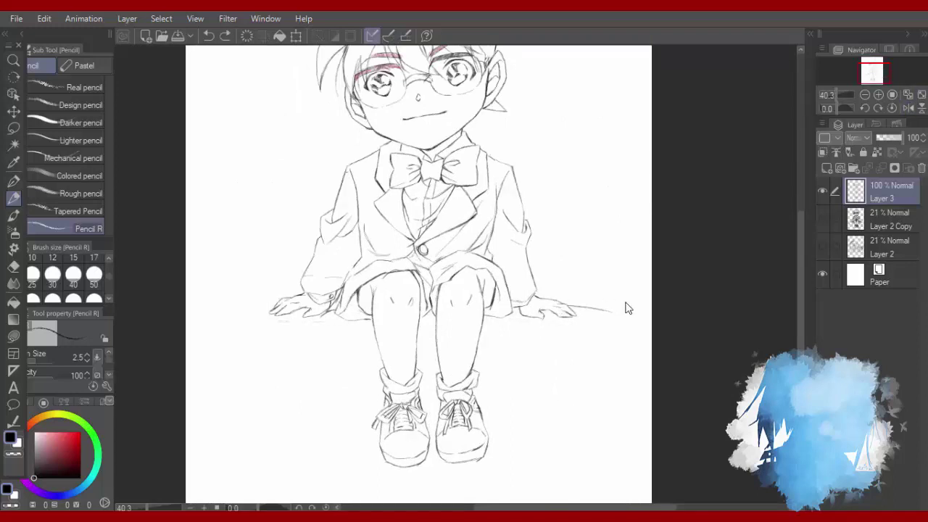
{"action": "left_click_drag", "start_coordinate": [244, 314], "coordinate": [600, 315]}
{"action": "key", "text": "ctrl+z"}
{"action": "key", "text": "ctrl+z"}
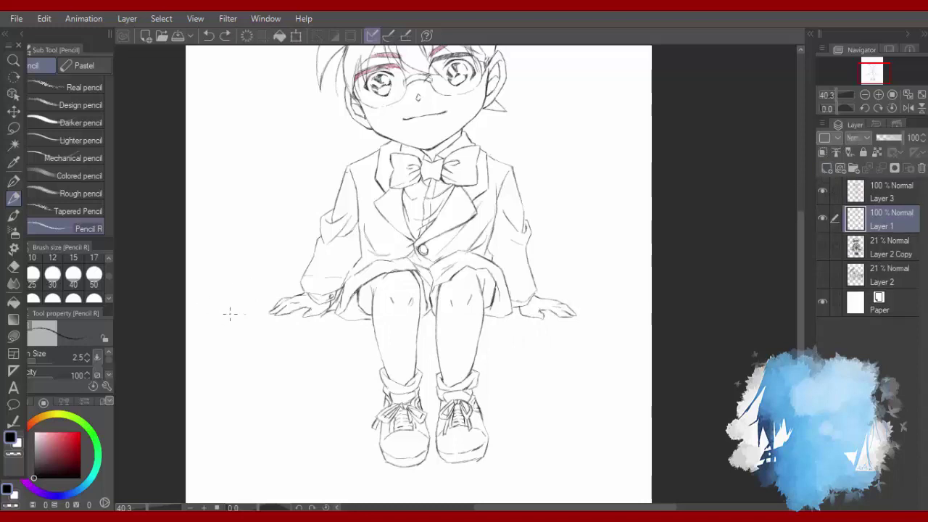
Draw one straight horizontal seat edge at hand height across the figure, on a layer beneath the line art.
{"action": "left_click_drag", "start_coordinate": [229, 305], "coordinate": [593, 305]}
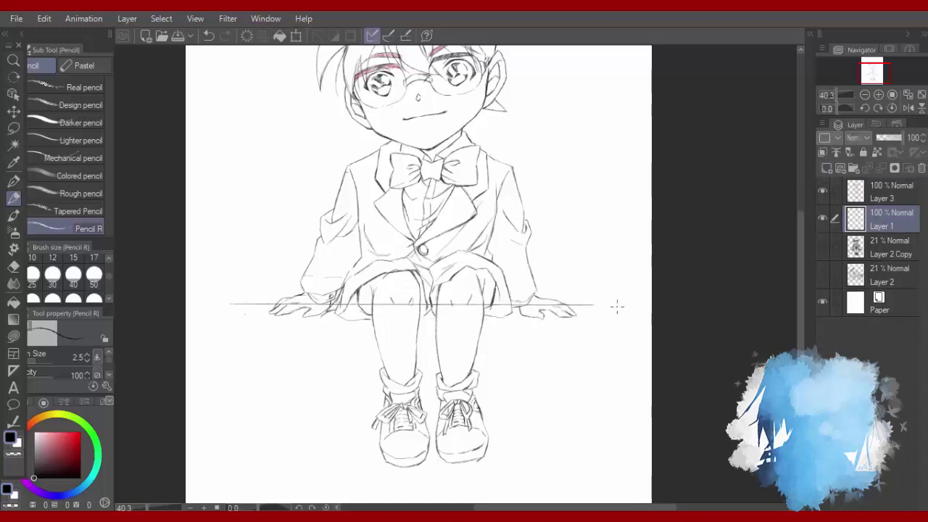
{"action": "scroll", "coordinate": [584, 305], "scroll_direction": "up", "scroll_amount": 3}
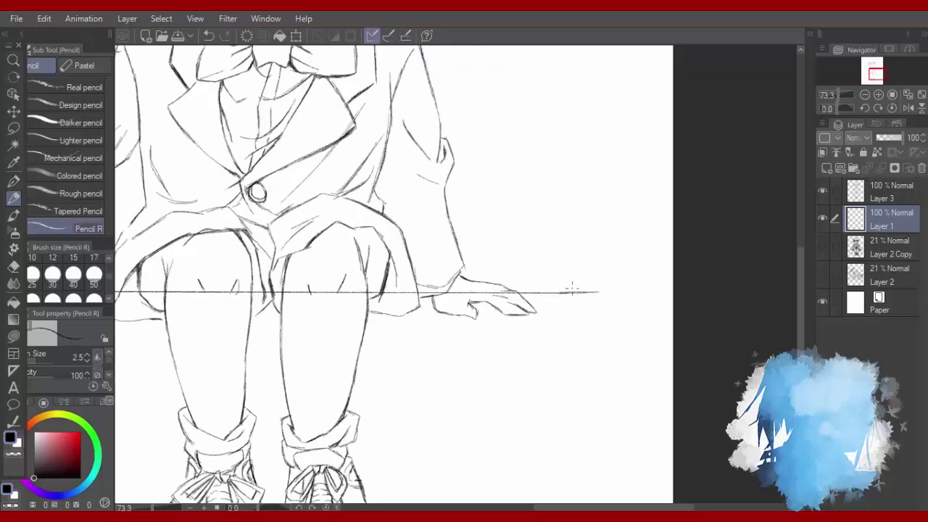
{"action": "left_click", "coordinate": [921, 95]}
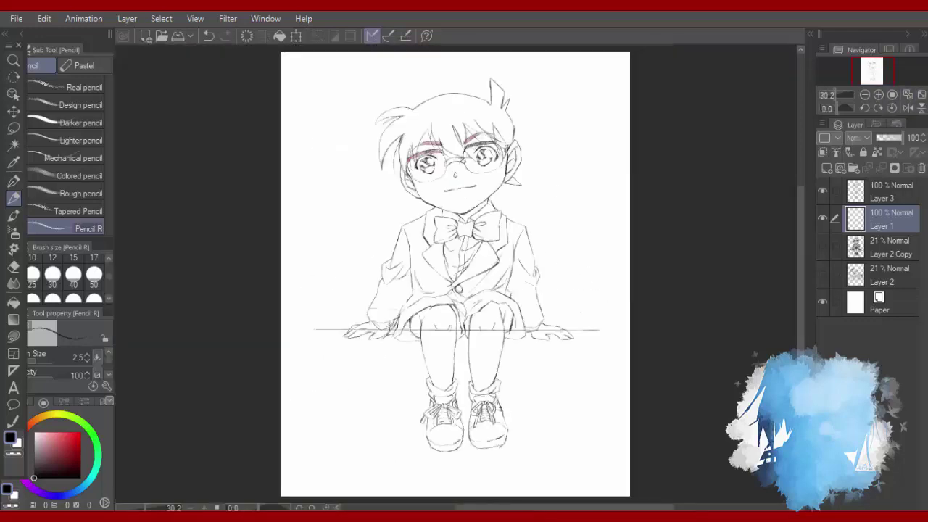
{"action": "scroll", "coordinate": [490, 393], "scroll_direction": "up", "scroll_amount": 3}
{"action": "scroll", "coordinate": [488, 395], "scroll_direction": "up", "scroll_amount": 1}
{"action": "scroll", "coordinate": [333, 255], "scroll_direction": "up", "scroll_amount": 1}
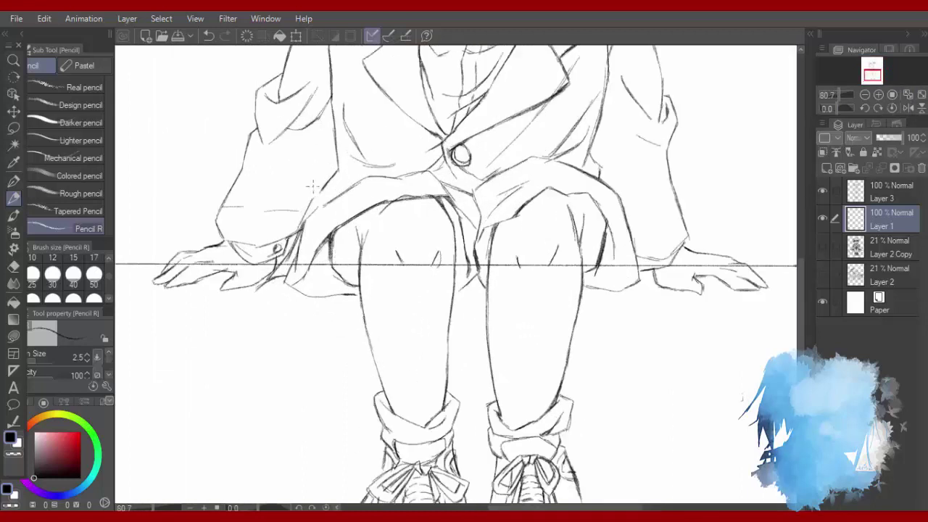
Erase the part of the horizontal seat edge that crosses the hands, shorts and knees.
{"action": "key", "text": "e"}
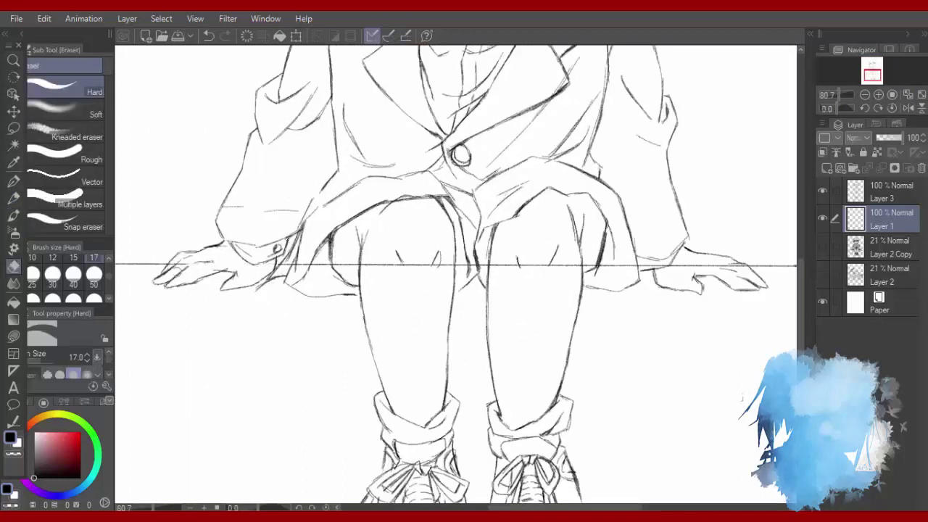
{"action": "left_click_drag", "start_coordinate": [286, 268], "coordinate": [725, 266]}
{"action": "key", "text": "ctrl+0"}
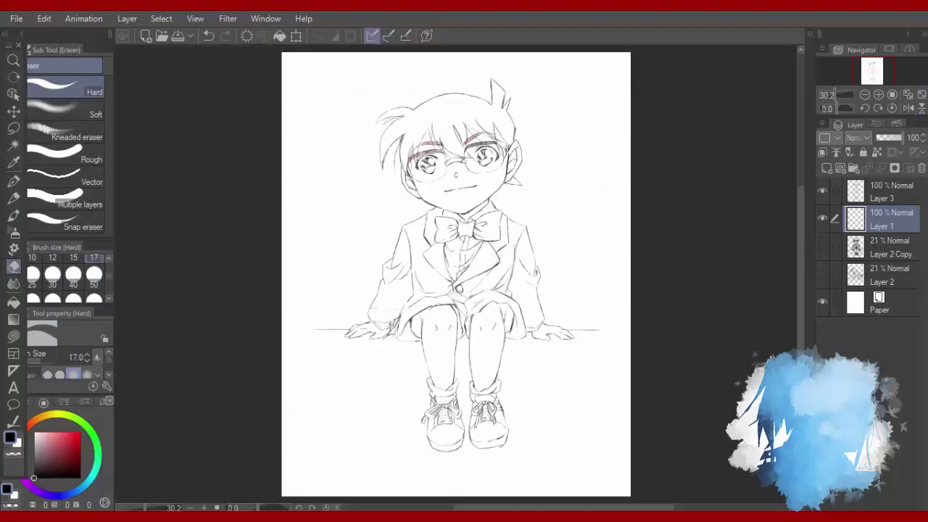
{"action": "scroll", "coordinate": [574, 394], "scroll_direction": "up", "scroll_amount": 3}
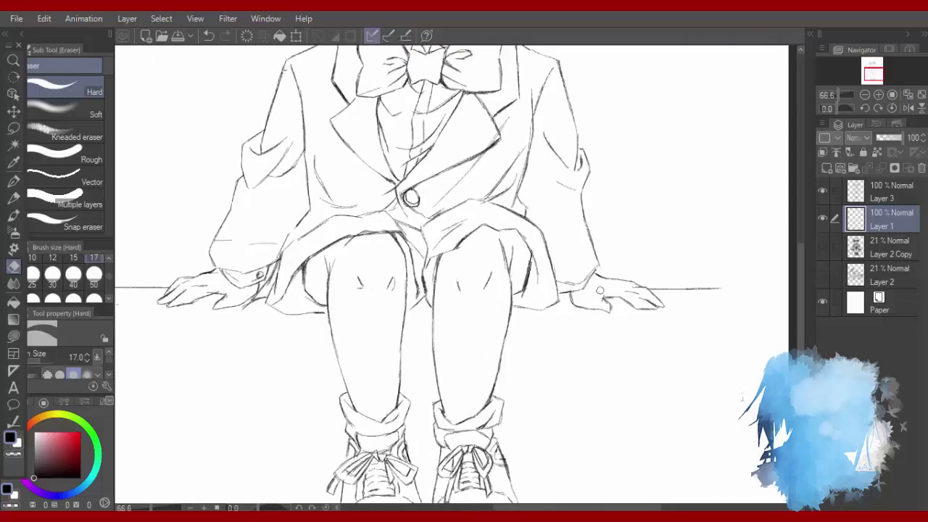
{"action": "key", "text": "ctrl+0"}
Draw the bench seat's lower front edge parallel beneath the first and erase where it crosses the legs, leaving small gaps.
{"action": "key", "text": "p"}
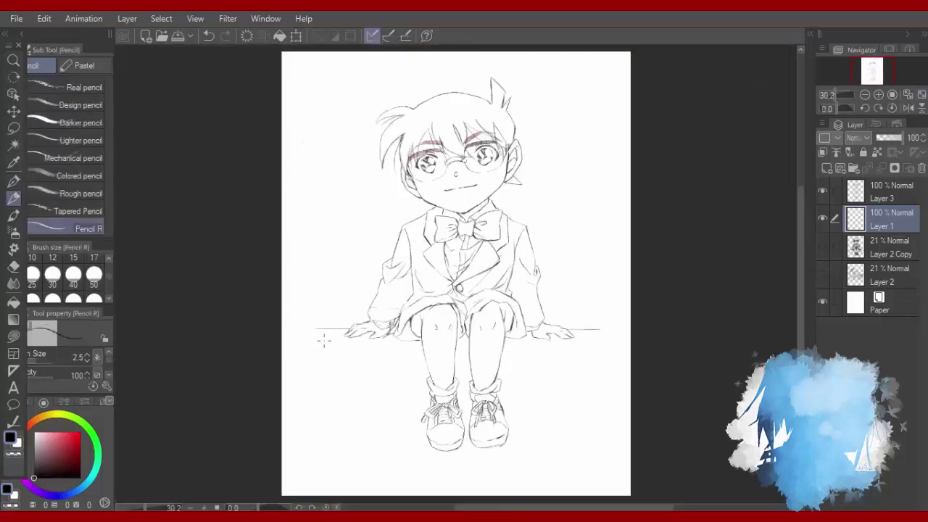
{"action": "left_click_drag", "start_coordinate": [317, 343], "coordinate": [554, 344]}
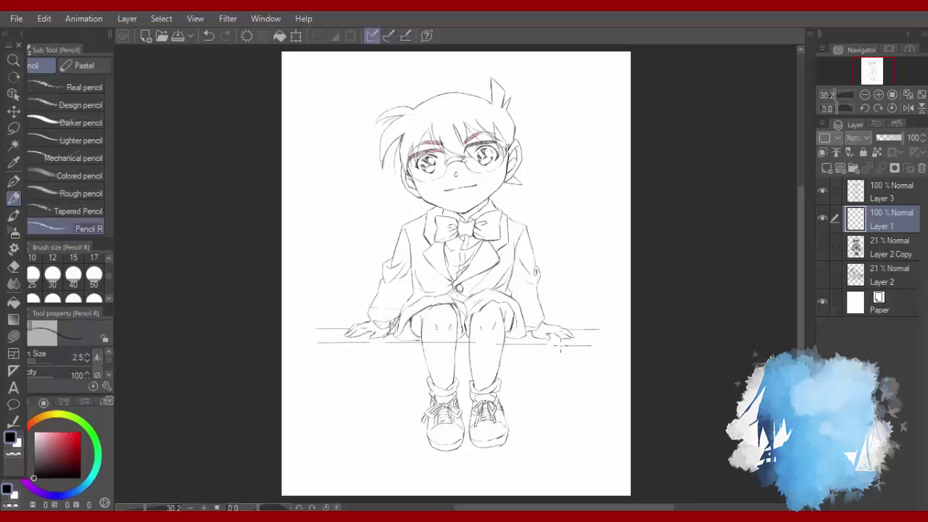
{"action": "scroll", "coordinate": [411, 339], "scroll_direction": "up", "scroll_amount": 3}
{"action": "key", "text": "e"}
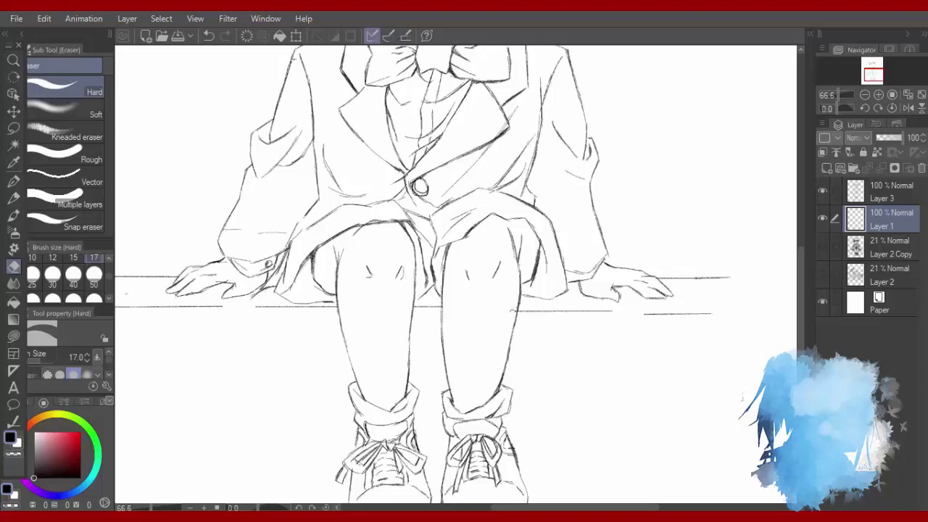
{"action": "scroll", "coordinate": [426, 350], "scroll_direction": "down", "scroll_amount": 4}
{"action": "scroll", "coordinate": [426, 351], "scroll_direction": "up", "scroll_amount": 2}
Draw short vertical pencil lines on the bench front on both sides of the legs.
{"action": "key", "text": "p"}
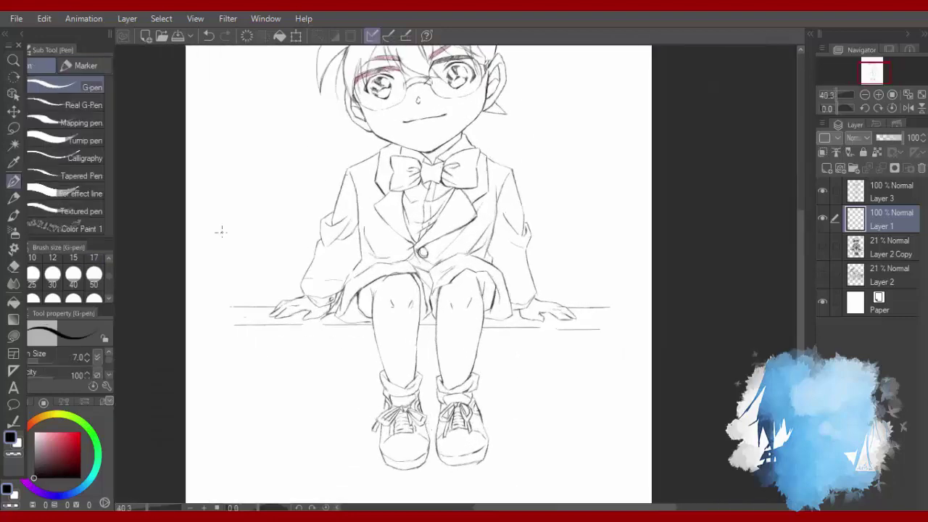
{"action": "key", "text": "p"}
{"action": "left_click_drag", "start_coordinate": [277, 338], "coordinate": [277, 369]}
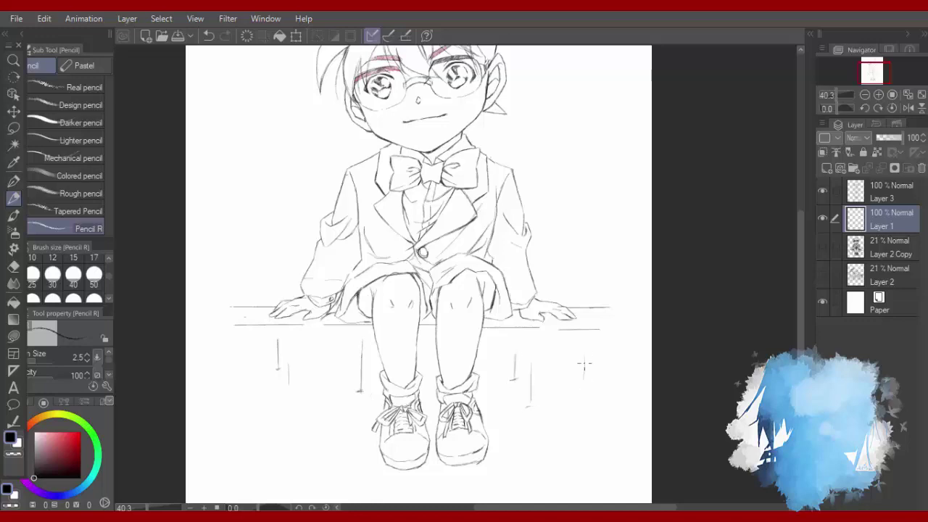
Add a new layer beneath the line art and choose a light red pencil colour, testing it with hatching over the hair.
{"action": "scroll", "coordinate": [799, 241], "scroll_direction": "up", "scroll_amount": 3}
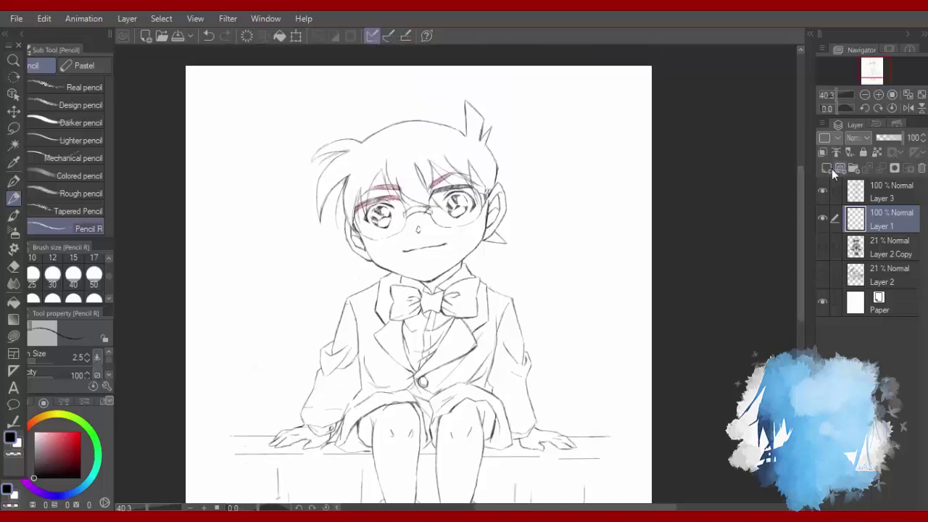
{"action": "left_click", "coordinate": [827, 168]}
{"action": "scroll", "coordinate": [413, 147], "scroll_direction": "up", "scroll_amount": 5}
{"action": "left_click", "coordinate": [62, 433]}
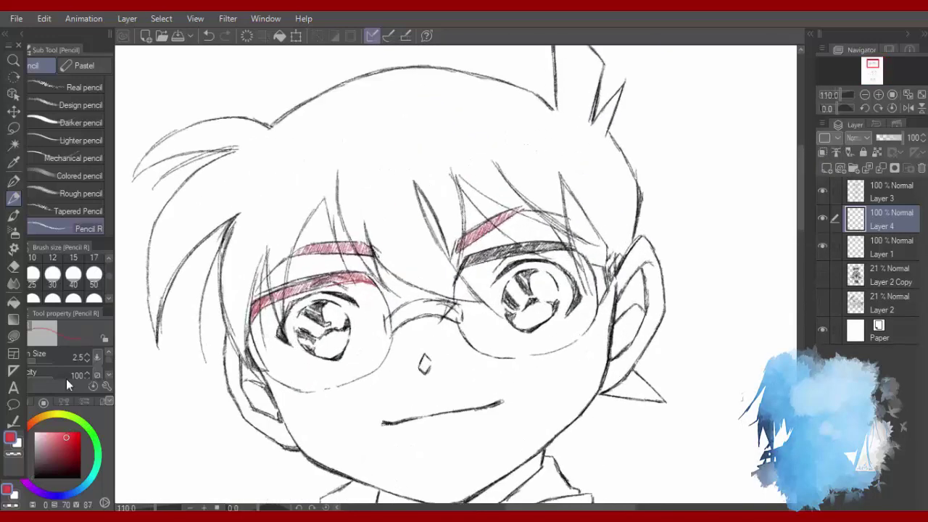
{"action": "left_click_drag", "start_coordinate": [303, 179], "coordinate": [247, 215]}
{"action": "left_click_drag", "start_coordinate": [345, 140], "coordinate": [186, 219]}
{"action": "left_click", "coordinate": [65, 437]}
{"action": "left_click", "coordinate": [69, 436]}
Hatch one more red test patch over the hair, then undo all the test hatching.
{"action": "left_click_drag", "start_coordinate": [245, 178], "coordinate": [205, 214]}
{"action": "key", "text": "ctrl+z"}
{"action": "key", "text": "ctrl+z"}
{"action": "key", "text": "ctrl+z"}
{"action": "key", "text": "ctrl+z"}
{"action": "key", "text": "ctrl+z"}
{"action": "key", "text": "ctrl+z"}
{"action": "key", "text": "ctrl+z"}
{"action": "key", "text": "ctrl+z"}
{"action": "key", "text": "ctrl+z"}
{"action": "key", "text": "ctrl+z"}
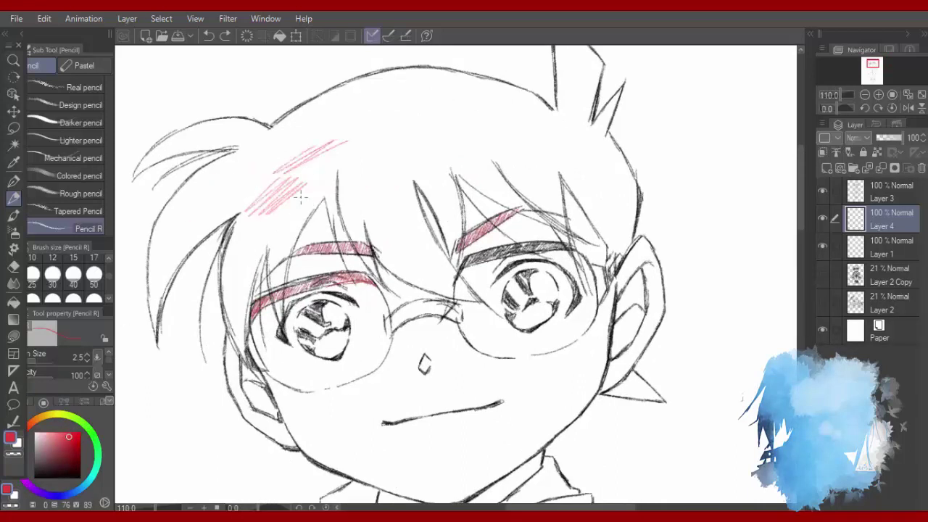
Hatch the lower part of both irises and the bridge of the glasses in light red.
{"action": "mouse_move", "coordinate": [323, 336]}
{"action": "left_mouse_down"}
{"action": "mouse_move", "coordinate": [314, 353]}
{"action": "mouse_move", "coordinate": [350, 325]}
{"action": "left_mouse_up"}
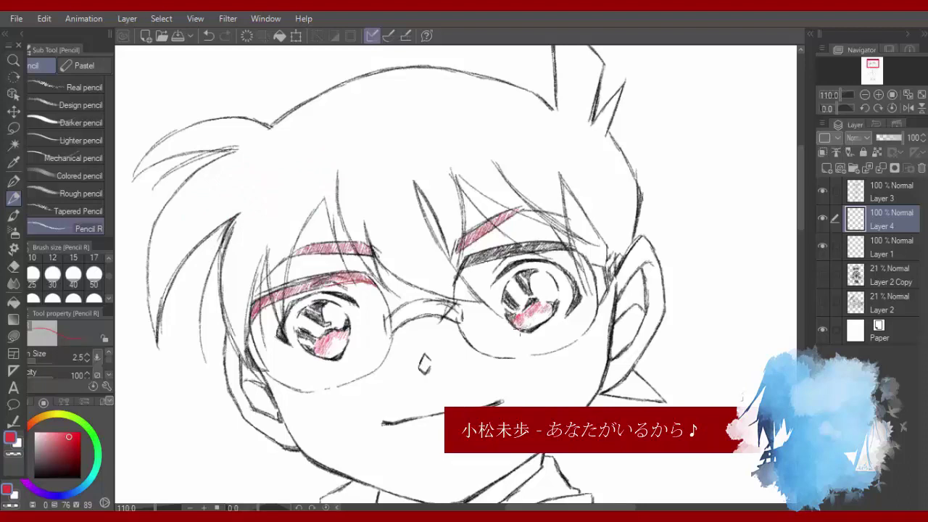
{"action": "mouse_move", "coordinate": [391, 317]}
{"action": "left_mouse_down"}
{"action": "mouse_move", "coordinate": [461, 313]}
{"action": "mouse_move", "coordinate": [403, 313]}
{"action": "mouse_move", "coordinate": [435, 306]}
{"action": "left_mouse_up"}
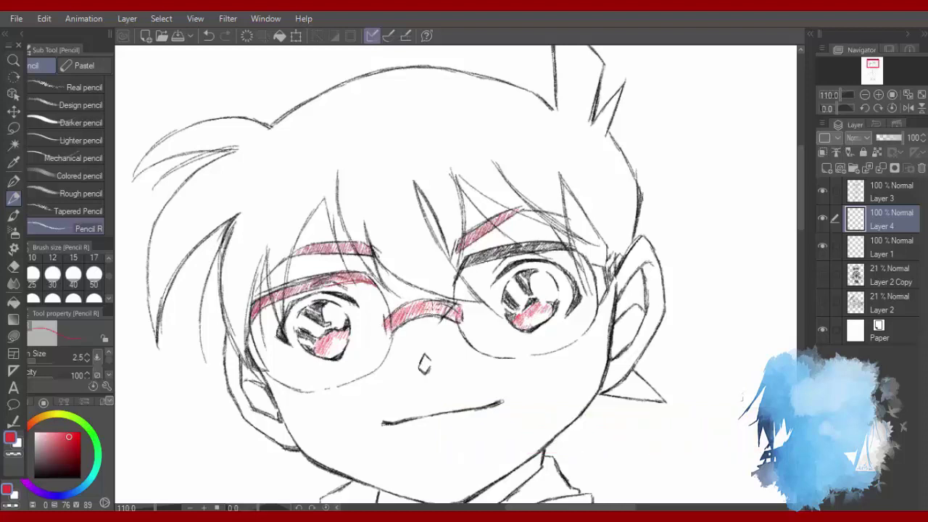
Hatch the swept side tuft and the hair around its root with slanted red pencil strokes.
{"action": "mouse_move", "coordinate": [173, 190]}
{"action": "left_mouse_down"}
{"action": "mouse_move", "coordinate": [164, 222]}
{"action": "mouse_move", "coordinate": [227, 163]}
{"action": "mouse_move", "coordinate": [158, 268]}
{"action": "mouse_move", "coordinate": [148, 318]}
{"action": "left_mouse_up"}
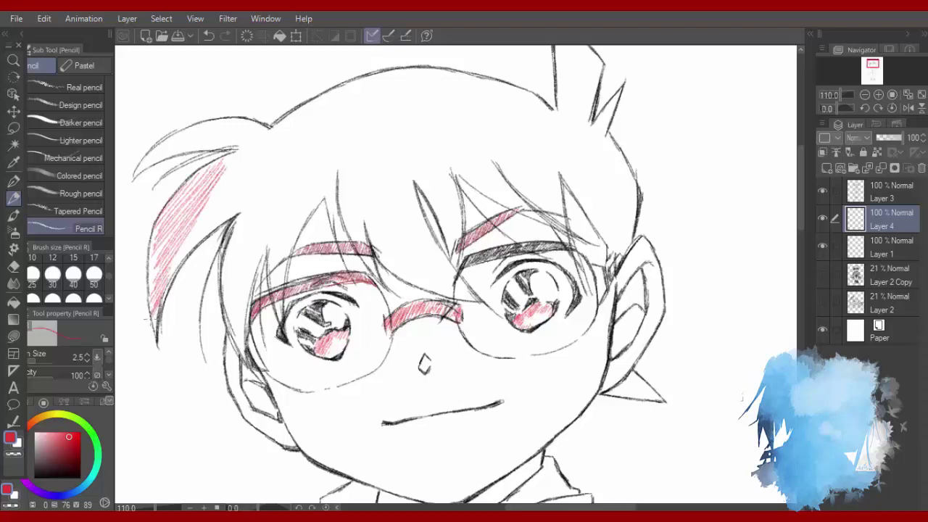
{"action": "mouse_move", "coordinate": [161, 275]}
{"action": "left_mouse_down"}
{"action": "mouse_move", "coordinate": [143, 263]}
{"action": "mouse_move", "coordinate": [152, 231]}
{"action": "mouse_move", "coordinate": [216, 198]}
{"action": "mouse_move", "coordinate": [223, 203]}
{"action": "mouse_move", "coordinate": [212, 227]}
{"action": "mouse_move", "coordinate": [249, 193]}
{"action": "mouse_move", "coordinate": [186, 238]}
{"action": "mouse_move", "coordinate": [220, 211]}
{"action": "mouse_move", "coordinate": [208, 220]}
{"action": "mouse_move", "coordinate": [249, 154]}
{"action": "mouse_move", "coordinate": [209, 170]}
{"action": "mouse_move", "coordinate": [148, 150]}
{"action": "mouse_move", "coordinate": [181, 128]}
{"action": "mouse_move", "coordinate": [175, 152]}
{"action": "mouse_move", "coordinate": [195, 145]}
{"action": "mouse_move", "coordinate": [225, 117]}
{"action": "mouse_move", "coordinate": [233, 125]}
{"action": "mouse_move", "coordinate": [217, 148]}
{"action": "mouse_move", "coordinate": [255, 133]}
{"action": "mouse_move", "coordinate": [247, 154]}
{"action": "mouse_move", "coordinate": [282, 123]}
{"action": "left_mouse_up"}
{"action": "mouse_move", "coordinate": [250, 203]}
{"action": "left_mouse_down"}
{"action": "mouse_move", "coordinate": [226, 250]}
{"action": "mouse_move", "coordinate": [252, 211]}
{"action": "left_mouse_up"}
Lock the layer's transparent pixels and set a size 120 pencil in darker red for recolouring the existing hatching.
{"action": "left_click", "coordinate": [69, 445]}
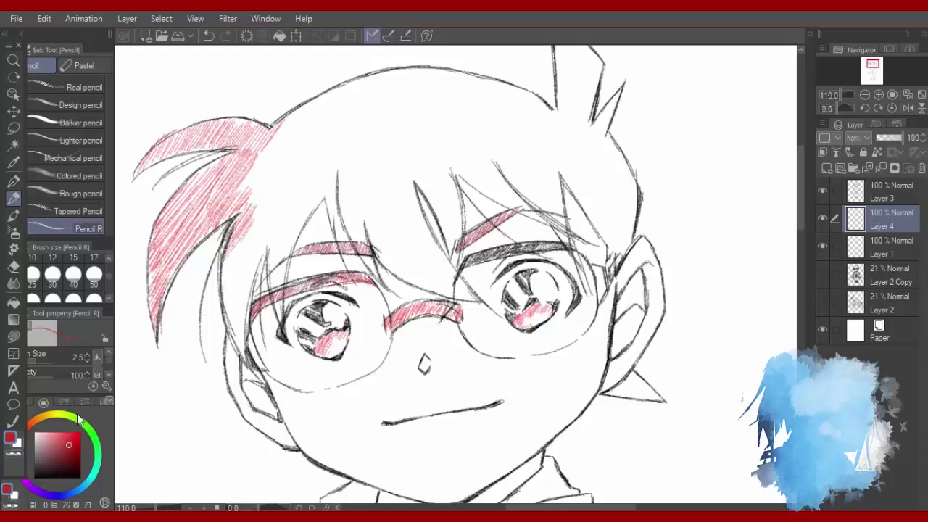
{"action": "left_click", "coordinate": [877, 152]}
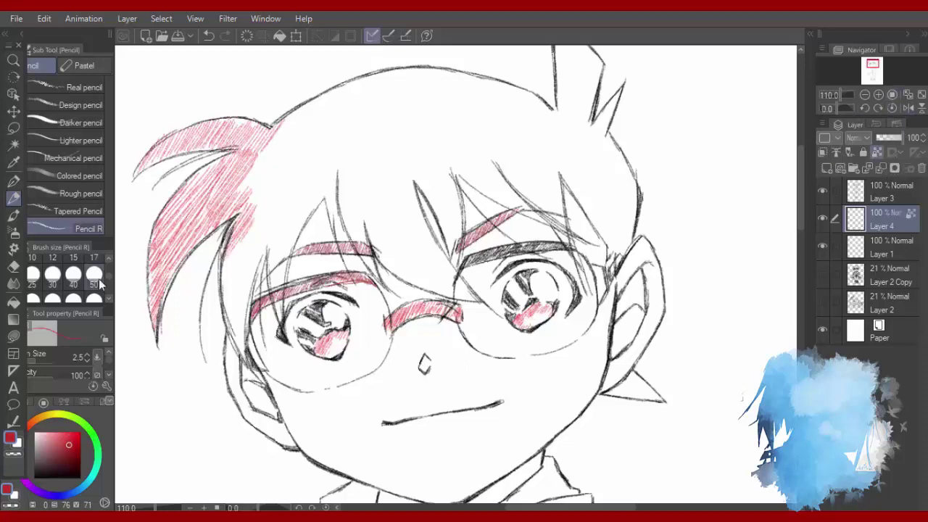
{"action": "scroll", "coordinate": [94, 279], "scroll_direction": "down", "scroll_amount": 1}
{"action": "left_click", "coordinate": [94, 283]}
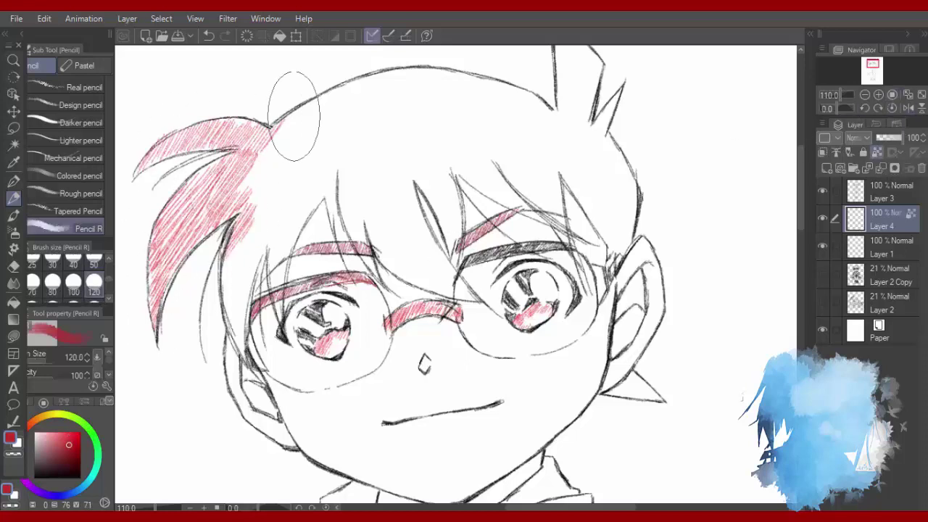
{"action": "left_click", "coordinate": [73, 449]}
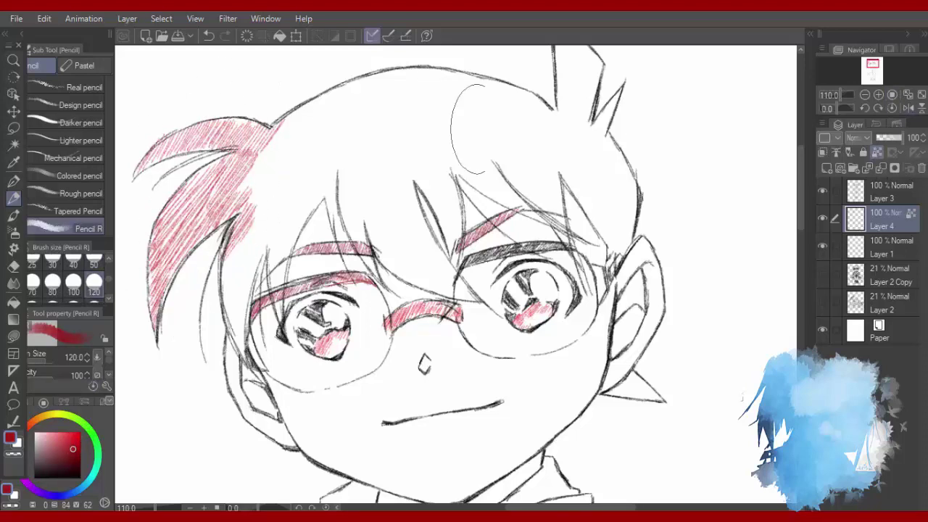
Return the pencil to size 2.5 and hatch the lock of hair beside the face in dark red.
{"action": "left_click_drag", "start_coordinate": [108, 281], "coordinate": [109, 265]}
{"action": "left_click", "coordinate": [94, 267]}
{"action": "mouse_move", "coordinate": [250, 234]}
{"action": "left_mouse_down"}
{"action": "mouse_move", "coordinate": [222, 278]}
{"action": "mouse_move", "coordinate": [222, 300]}
{"action": "left_mouse_up"}
{"action": "left_click_drag", "start_coordinate": [256, 264], "coordinate": [223, 311]}
{"action": "left_click_drag", "start_coordinate": [254, 280], "coordinate": [227, 321]}
{"action": "left_click_drag", "start_coordinate": [245, 300], "coordinate": [229, 335]}
{"action": "left_click_drag", "start_coordinate": [244, 316], "coordinate": [233, 341]}
{"action": "mouse_move", "coordinate": [223, 323]}
{"action": "left_mouse_down"}
{"action": "mouse_move", "coordinate": [191, 374]}
{"action": "mouse_move", "coordinate": [175, 432]}
{"action": "left_mouse_up"}
{"action": "left_click_drag", "start_coordinate": [206, 386], "coordinate": [190, 427]}
{"action": "key", "text": "ctrl+z"}
{"action": "key", "text": "ctrl+z"}
{"action": "key", "text": "ctrl+z"}
Complete the dark red hatching on the side lock and extend it over the strands beside the eye and the temple.
{"action": "left_click_drag", "start_coordinate": [247, 319], "coordinate": [232, 350]}
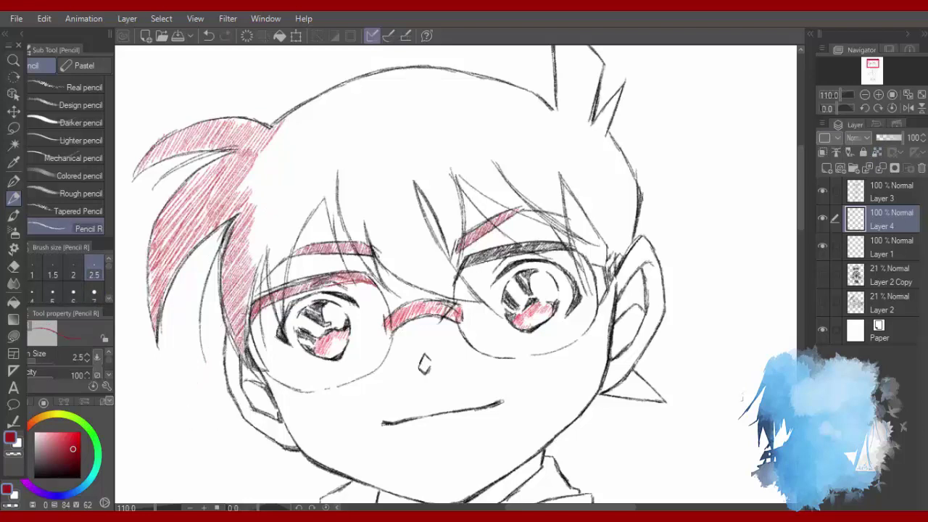
{"action": "left_click_drag", "start_coordinate": [253, 290], "coordinate": [232, 332]}
{"action": "left_click_drag", "start_coordinate": [265, 255], "coordinate": [244, 320]}
{"action": "mouse_move", "coordinate": [303, 231]}
{"action": "left_mouse_down"}
{"action": "mouse_move", "coordinate": [268, 277]}
{"action": "mouse_move", "coordinate": [277, 323]}
{"action": "left_mouse_up"}
{"action": "mouse_move", "coordinate": [303, 212]}
{"action": "left_mouse_down"}
{"action": "mouse_move", "coordinate": [244, 280]}
{"action": "mouse_move", "coordinate": [239, 271]}
{"action": "left_mouse_up"}
{"action": "mouse_move", "coordinate": [286, 212]}
{"action": "left_mouse_down"}
{"action": "mouse_move", "coordinate": [251, 255]}
{"action": "mouse_move", "coordinate": [251, 236]}
{"action": "left_mouse_up"}
{"action": "mouse_move", "coordinate": [276, 184]}
{"action": "left_mouse_down"}
{"action": "mouse_move", "coordinate": [247, 227]}
{"action": "mouse_move", "coordinate": [242, 208]}
{"action": "left_mouse_up"}
{"action": "left_click_drag", "start_coordinate": [279, 170], "coordinate": [247, 205]}
Hatch the hair in dark red from the notch in the head outline down toward the temple.
{"action": "left_click_drag", "start_coordinate": [305, 106], "coordinate": [269, 143]}
{"action": "left_click_drag", "start_coordinate": [325, 96], "coordinate": [255, 158]}
{"action": "left_click_drag", "start_coordinate": [297, 123], "coordinate": [242, 177]}
{"action": "left_click_drag", "start_coordinate": [289, 138], "coordinate": [238, 190]}
{"action": "mouse_move", "coordinate": [276, 162]}
{"action": "left_mouse_down"}
{"action": "mouse_move", "coordinate": [251, 193]}
{"action": "mouse_move", "coordinate": [250, 216]}
{"action": "left_mouse_up"}
{"action": "left_click_drag", "start_coordinate": [274, 202], "coordinate": [248, 248]}
{"action": "left_click_drag", "start_coordinate": [300, 119], "coordinate": [261, 180]}
{"action": "left_click_drag", "start_coordinate": [323, 97], "coordinate": [273, 198]}
{"action": "left_click_drag", "start_coordinate": [309, 136], "coordinate": [274, 199]}
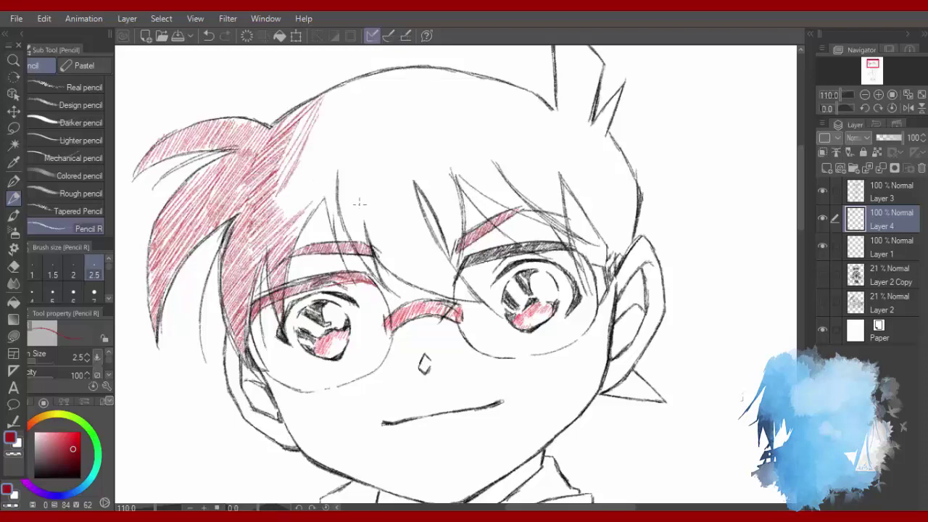
{"action": "key", "text": "ctrl+z"}
{"action": "key", "text": "ctrl+z"}
{"action": "key", "text": "ctrl+z"}
Continue the dark red hatching from the upper head outline down to the fringe above the hatched eyebrow.
{"action": "left_click_drag", "start_coordinate": [331, 89], "coordinate": [290, 142]}
{"action": "left_click_drag", "start_coordinate": [337, 94], "coordinate": [277, 167]}
{"action": "left_click_drag", "start_coordinate": [325, 110], "coordinate": [270, 181]}
{"action": "mouse_move", "coordinate": [316, 136]}
{"action": "left_mouse_down"}
{"action": "mouse_move", "coordinate": [269, 201]}
{"action": "mouse_move", "coordinate": [271, 214]}
{"action": "left_mouse_up"}
{"action": "mouse_move", "coordinate": [310, 170]}
{"action": "left_mouse_down"}
{"action": "mouse_move", "coordinate": [277, 217]}
{"action": "mouse_move", "coordinate": [280, 231]}
{"action": "left_mouse_up"}
{"action": "mouse_move", "coordinate": [313, 189]}
{"action": "left_mouse_down"}
{"action": "mouse_move", "coordinate": [280, 235]}
{"action": "mouse_move", "coordinate": [286, 240]}
{"action": "left_mouse_up"}
{"action": "mouse_move", "coordinate": [307, 171]}
{"action": "left_mouse_down"}
{"action": "mouse_move", "coordinate": [275, 216]}
{"action": "mouse_move", "coordinate": [276, 200]}
{"action": "left_mouse_up"}
{"action": "left_click_drag", "start_coordinate": [295, 128], "coordinate": [268, 204]}
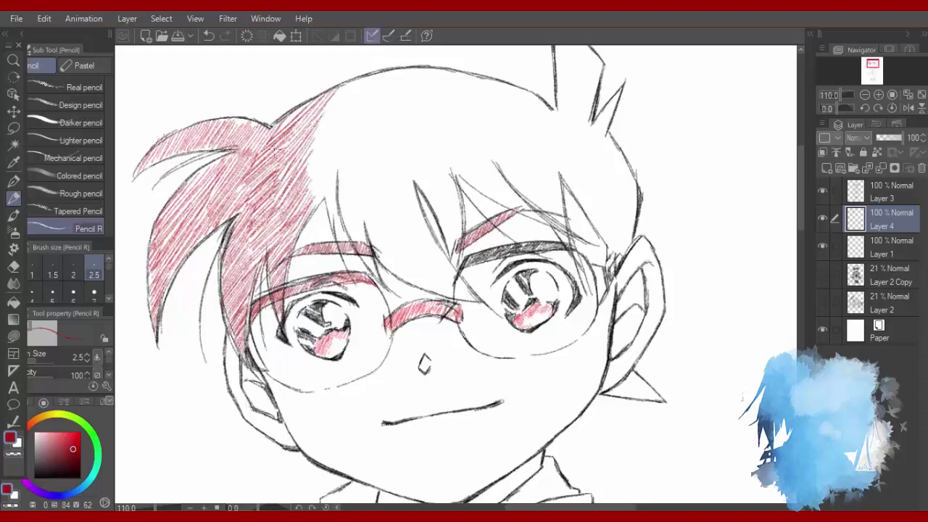
Hatch the next band of hair in dark red, from the crown down into the fringe strands over the forehead.
{"action": "left_click_drag", "start_coordinate": [337, 180], "coordinate": [322, 212]}
{"action": "left_click_drag", "start_coordinate": [339, 194], "coordinate": [328, 227]}
{"action": "left_click_drag", "start_coordinate": [333, 171], "coordinate": [308, 210]}
{"action": "mouse_move", "coordinate": [339, 152]}
{"action": "left_mouse_down"}
{"action": "mouse_move", "coordinate": [302, 214]}
{"action": "mouse_move", "coordinate": [302, 203]}
{"action": "left_mouse_up"}
{"action": "left_click_drag", "start_coordinate": [345, 134], "coordinate": [304, 185]}
{"action": "left_click_drag", "start_coordinate": [346, 116], "coordinate": [304, 174]}
{"action": "left_click_drag", "start_coordinate": [352, 103], "coordinate": [311, 152]}
{"action": "mouse_move", "coordinate": [355, 84]}
{"action": "left_mouse_down"}
{"action": "mouse_move", "coordinate": [321, 135]}
{"action": "mouse_move", "coordinate": [352, 253]}
{"action": "left_mouse_up"}
{"action": "left_click_drag", "start_coordinate": [370, 77], "coordinate": [340, 135]}
{"action": "left_click_drag", "start_coordinate": [365, 99], "coordinate": [337, 145]}
{"action": "left_click_drag", "start_coordinate": [360, 116], "coordinate": [335, 170]}
{"action": "left_click_drag", "start_coordinate": [348, 155], "coordinate": [338, 172]}
{"action": "mouse_move", "coordinate": [471, 84]}
{"action": "left_mouse_down"}
{"action": "mouse_move", "coordinate": [552, 156]}
{"action": "mouse_move", "coordinate": [371, 71]}
{"action": "left_mouse_up"}
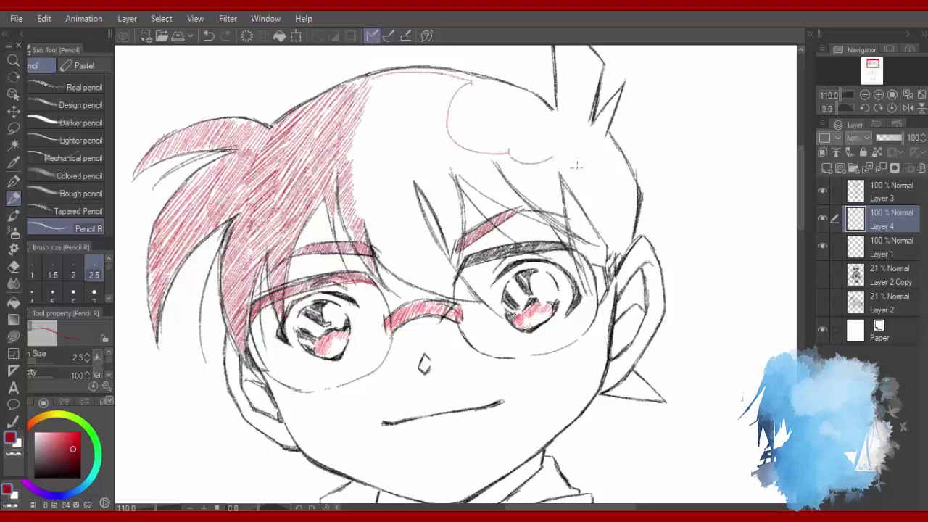
{"action": "left_click_drag", "start_coordinate": [447, 122], "coordinate": [524, 134]}
{"action": "key", "text": "ctrl+z"}
{"action": "key", "text": "ctrl+z"}
{"action": "key", "text": "ctrl+z"}
{"action": "key", "text": "ctrl+z"}
Draw a thin red highlight outline along the crown, with scalloped curves across the hair and down to the ear.
{"action": "mouse_move", "coordinate": [469, 82]}
{"action": "left_mouse_down"}
{"action": "mouse_move", "coordinate": [456, 95]}
{"action": "mouse_move", "coordinate": [515, 141]}
{"action": "left_mouse_up"}
{"action": "mouse_move", "coordinate": [517, 139]}
{"action": "left_mouse_down"}
{"action": "mouse_move", "coordinate": [571, 149]}
{"action": "mouse_move", "coordinate": [622, 256]}
{"action": "left_mouse_up"}
{"action": "mouse_move", "coordinate": [461, 84]}
{"action": "left_mouse_down"}
{"action": "mouse_move", "coordinate": [367, 77]}
{"action": "mouse_move", "coordinate": [261, 134]}
{"action": "left_mouse_up"}
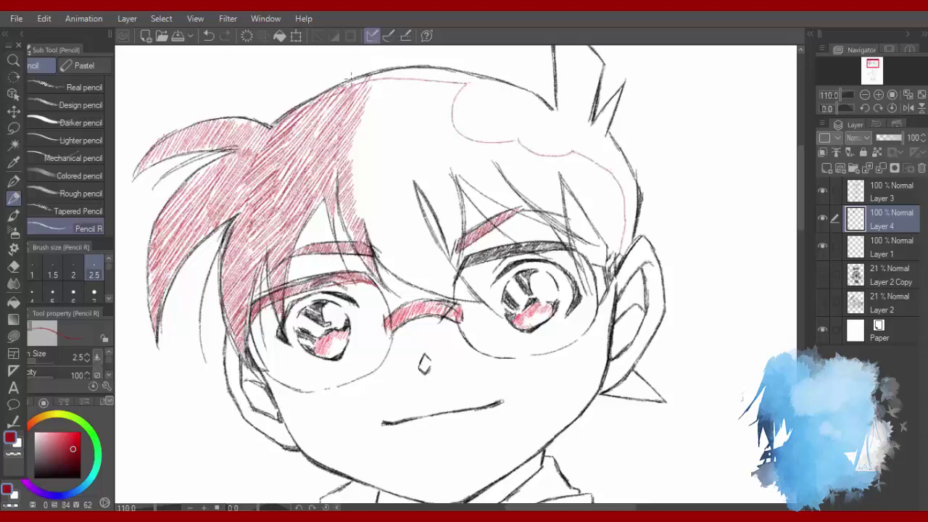
{"action": "key", "text": "e"}
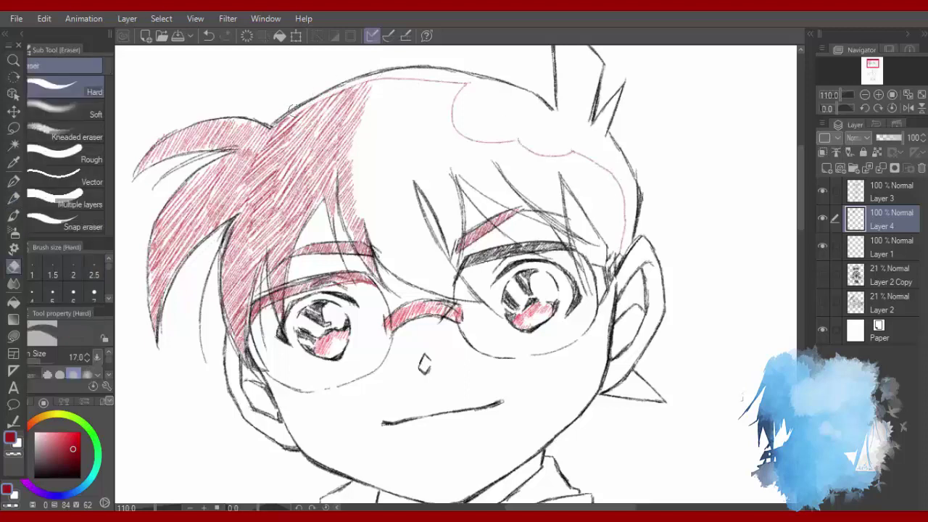
{"action": "key", "text": "p"}
{"action": "key", "text": "p"}
Hatch the central fringe and the crown up to the highlight outline, using a slightly lighter red.
{"action": "mouse_move", "coordinate": [418, 219]}
{"action": "left_mouse_down"}
{"action": "mouse_move", "coordinate": [400, 267]}
{"action": "mouse_move", "coordinate": [388, 211]}
{"action": "mouse_move", "coordinate": [375, 255]}
{"action": "mouse_move", "coordinate": [355, 172]}
{"action": "mouse_move", "coordinate": [373, 85]}
{"action": "mouse_move", "coordinate": [349, 167]}
{"action": "mouse_move", "coordinate": [362, 181]}
{"action": "mouse_move", "coordinate": [371, 163]}
{"action": "left_mouse_up"}
{"action": "left_click", "coordinate": [66, 441]}
{"action": "mouse_move", "coordinate": [426, 230]}
{"action": "left_mouse_down"}
{"action": "mouse_move", "coordinate": [410, 266]}
{"action": "mouse_move", "coordinate": [420, 281]}
{"action": "mouse_move", "coordinate": [429, 241]}
{"action": "mouse_move", "coordinate": [433, 284]}
{"action": "mouse_move", "coordinate": [403, 267]}
{"action": "left_mouse_up"}
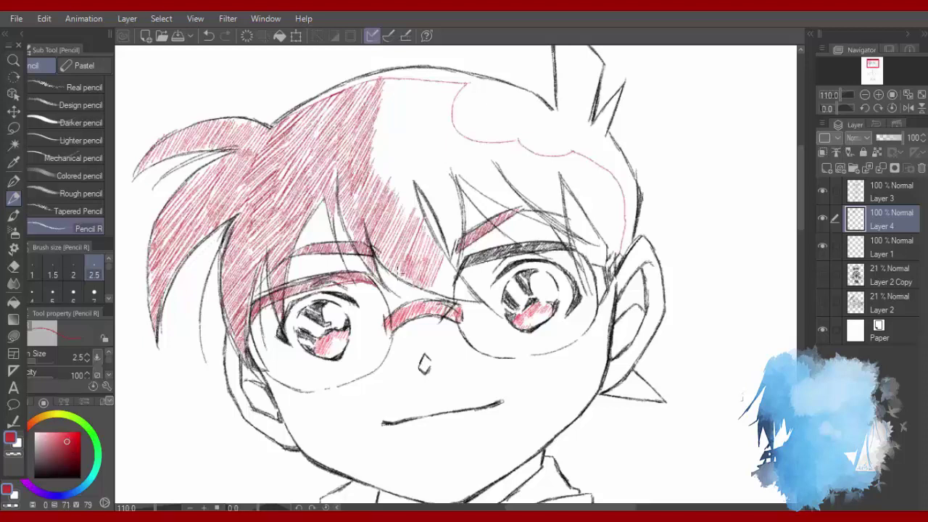
{"action": "mouse_move", "coordinate": [379, 101]}
{"action": "left_mouse_down"}
{"action": "mouse_move", "coordinate": [405, 210]}
{"action": "mouse_move", "coordinate": [433, 145]}
{"action": "mouse_move", "coordinate": [443, 196]}
{"action": "mouse_move", "coordinate": [452, 177]}
{"action": "mouse_move", "coordinate": [457, 235]}
{"action": "left_mouse_up"}
{"action": "mouse_move", "coordinate": [397, 78]}
{"action": "left_mouse_down"}
{"action": "mouse_move", "coordinate": [402, 89]}
{"action": "mouse_move", "coordinate": [442, 95]}
{"action": "mouse_move", "coordinate": [435, 156]}
{"action": "mouse_move", "coordinate": [504, 192]}
{"action": "left_mouse_up"}
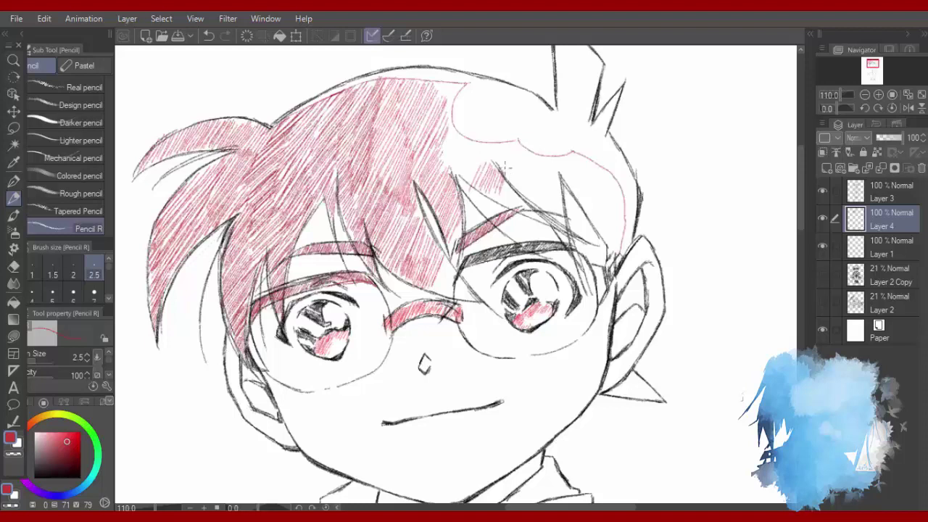
{"action": "key", "text": "ctrl+z"}
{"action": "mouse_move", "coordinate": [478, 163]}
{"action": "left_mouse_down"}
{"action": "mouse_move", "coordinate": [540, 219]}
{"action": "mouse_move", "coordinate": [474, 165]}
{"action": "mouse_move", "coordinate": [479, 141]}
{"action": "mouse_move", "coordinate": [457, 174]}
{"action": "mouse_move", "coordinate": [440, 145]}
{"action": "mouse_move", "coordinate": [451, 139]}
{"action": "mouse_move", "coordinate": [499, 200]}
{"action": "left_mouse_up"}
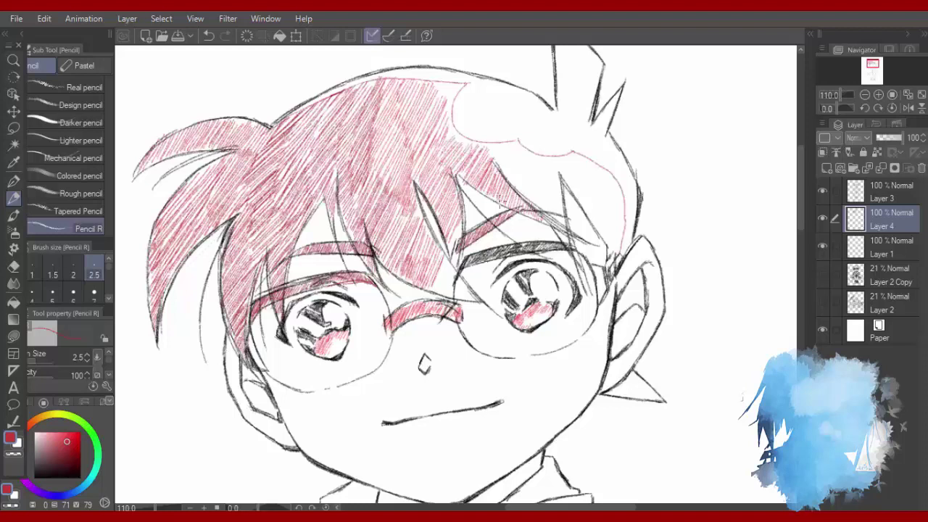
Extend the red hatching below the scalloped highlight edge into the fringe above the unhatched side of the forehead.
{"action": "key", "text": "e"}
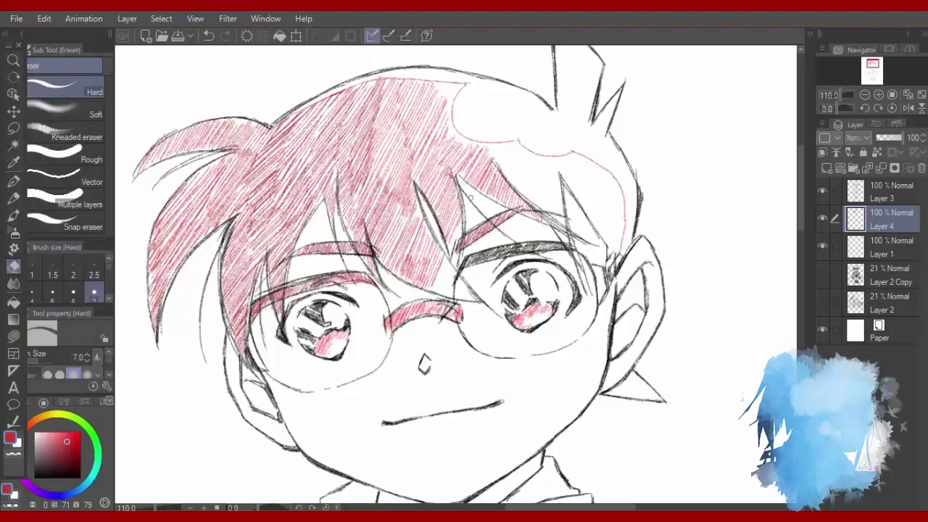
{"action": "key", "text": "p"}
{"action": "mouse_move", "coordinate": [496, 149]}
{"action": "left_mouse_down"}
{"action": "mouse_move", "coordinate": [511, 177]}
{"action": "mouse_move", "coordinate": [536, 190]}
{"action": "left_mouse_up"}
Choose a more saturated red and hatch the area between the eyebrow and upper eyelid and the thin fringe strand.
{"action": "left_click", "coordinate": [72, 447]}
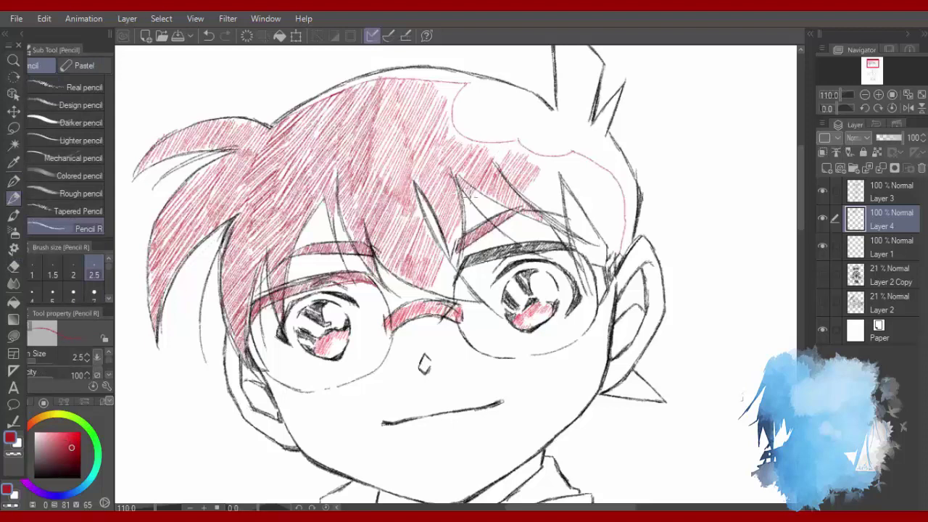
{"action": "left_click", "coordinate": [75, 442]}
{"action": "mouse_move", "coordinate": [500, 211]}
{"action": "left_mouse_down"}
{"action": "mouse_move", "coordinate": [510, 231]}
{"action": "mouse_move", "coordinate": [554, 254]}
{"action": "mouse_move", "coordinate": [537, 224]}
{"action": "mouse_move", "coordinate": [501, 220]}
{"action": "left_mouse_up"}
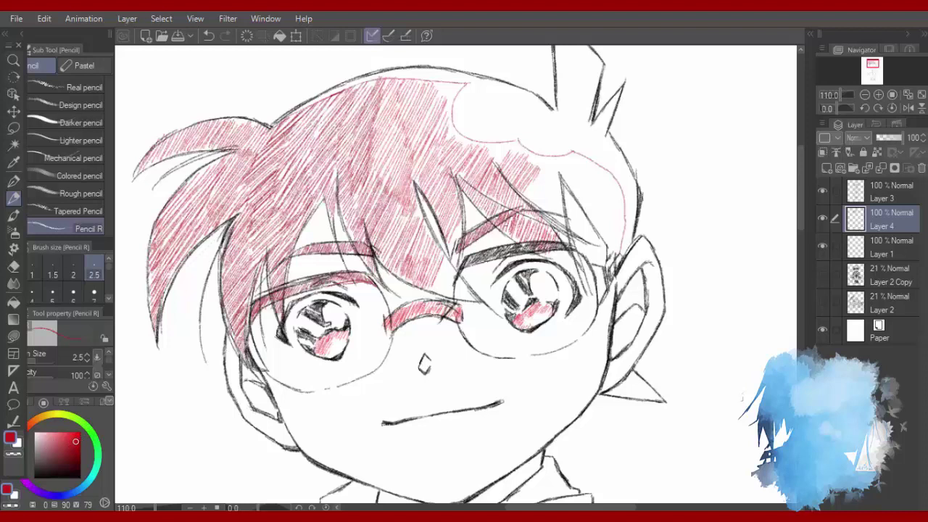
{"action": "left_click_drag", "start_coordinate": [468, 190], "coordinate": [487, 211]}
Lighten the red and hatch the hair strand that passes the outer corner of the eye near the visible ear.
{"action": "left_click", "coordinate": [71, 443]}
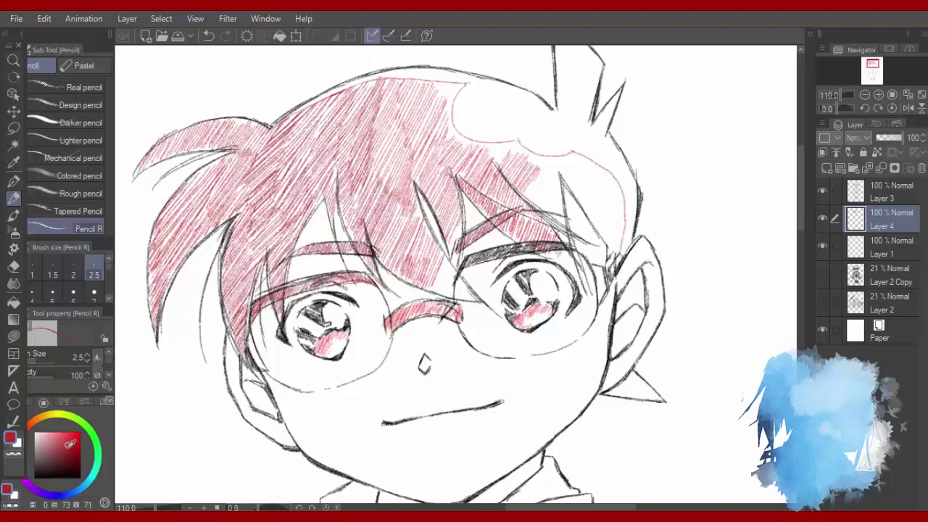
{"action": "left_click", "coordinate": [65, 435]}
{"action": "left_click", "coordinate": [63, 437]}
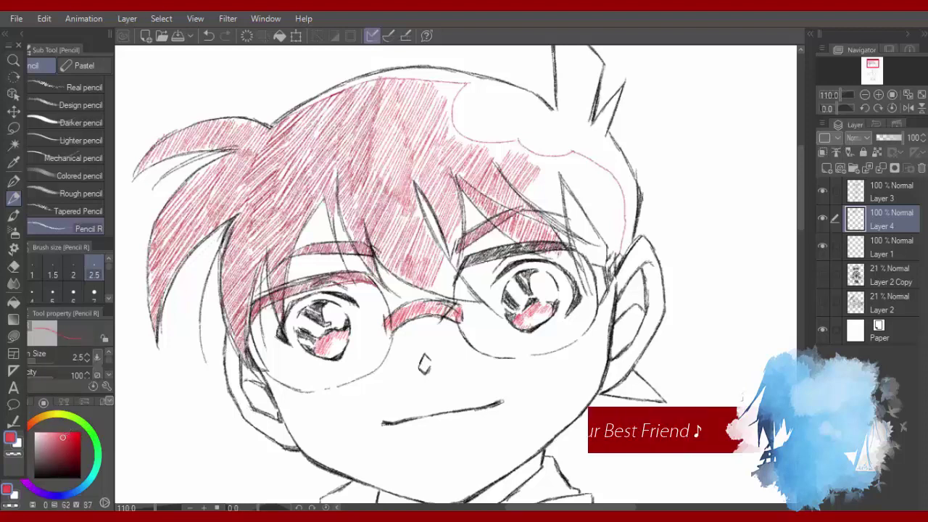
{"action": "left_click_drag", "start_coordinate": [559, 242], "coordinate": [567, 264]}
{"action": "left_click_drag", "start_coordinate": [567, 254], "coordinate": [576, 274]}
Choose a slightly darker red and hatch the gap in the fringe beside the pointed strand.
{"action": "left_click", "coordinate": [65, 443]}
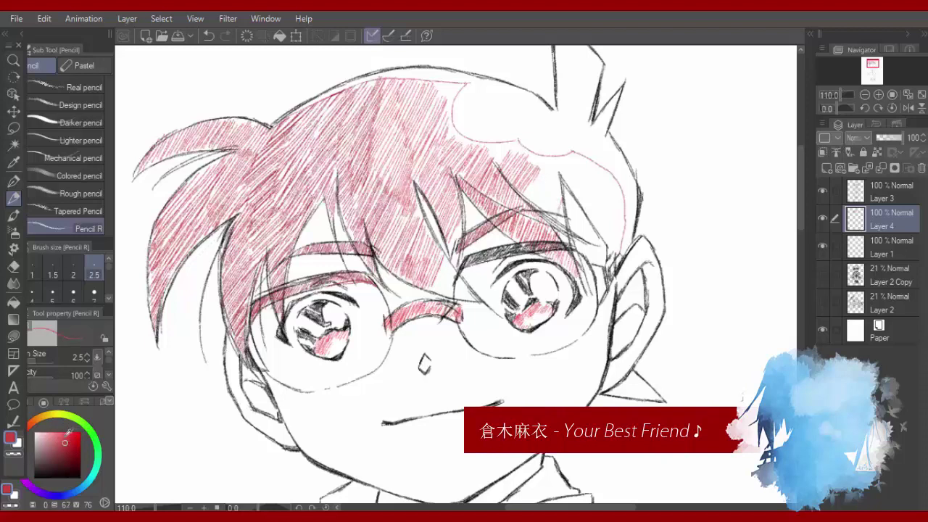
{"action": "mouse_move", "coordinate": [542, 171]}
{"action": "left_mouse_down"}
{"action": "mouse_move", "coordinate": [528, 194]}
{"action": "mouse_move", "coordinate": [536, 206]}
{"action": "left_mouse_up"}
{"action": "mouse_move", "coordinate": [557, 176]}
{"action": "left_mouse_down"}
{"action": "mouse_move", "coordinate": [542, 212]}
{"action": "mouse_move", "coordinate": [550, 220]}
{"action": "left_mouse_up"}
{"action": "left_click_drag", "start_coordinate": [568, 202], "coordinate": [559, 225]}
Add soft pinkish red hatching along the highlight's scalloped edge and down the hair beside the ear.
{"action": "left_click", "coordinate": [52, 438]}
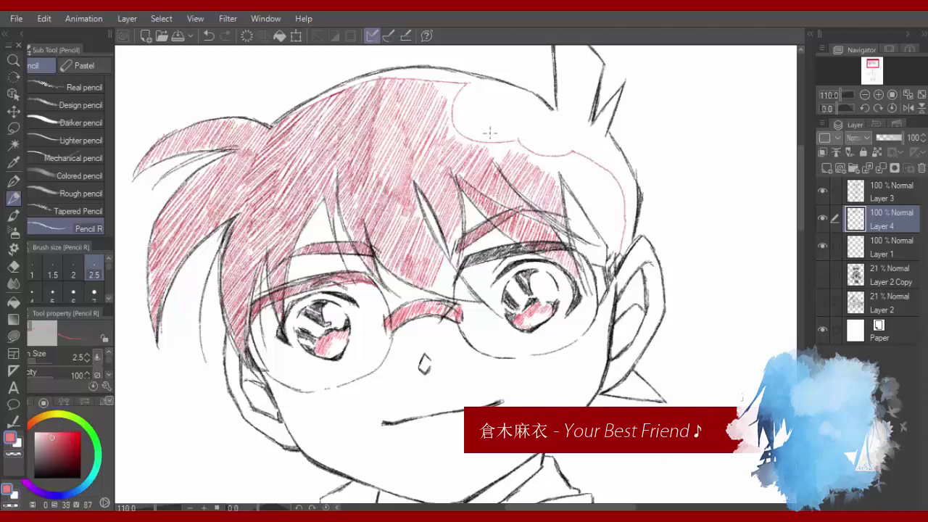
{"action": "left_click_drag", "start_coordinate": [437, 84], "coordinate": [458, 100]}
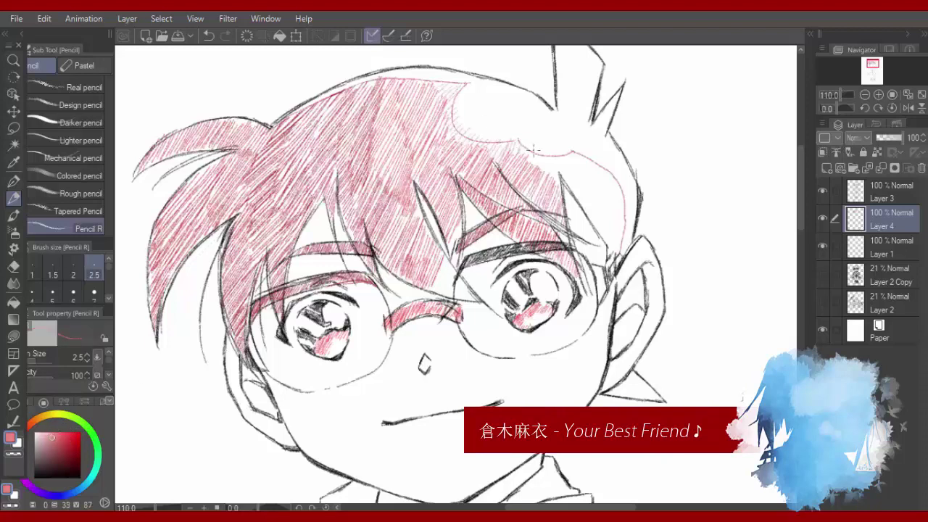
{"action": "mouse_move", "coordinate": [524, 145]}
{"action": "left_mouse_down"}
{"action": "mouse_move", "coordinate": [583, 191]}
{"action": "mouse_move", "coordinate": [609, 196]}
{"action": "left_mouse_up"}
{"action": "left_click_drag", "start_coordinate": [601, 172], "coordinate": [625, 239]}
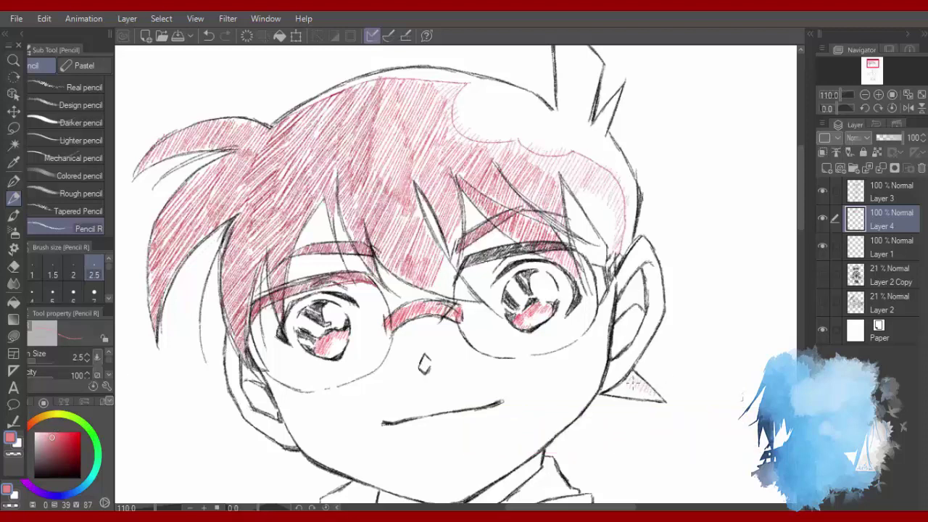
Choose a stronger red and hatch over the hair above the ear to deepen it below the highlight.
{"action": "left_click", "coordinate": [67, 437]}
{"action": "left_click_drag", "start_coordinate": [616, 202], "coordinate": [597, 231]}
{"action": "left_click_drag", "start_coordinate": [620, 210], "coordinate": [608, 254]}
{"action": "mouse_move", "coordinate": [610, 189]}
{"action": "left_mouse_down"}
{"action": "mouse_move", "coordinate": [594, 219]}
{"action": "mouse_move", "coordinate": [588, 214]}
{"action": "left_mouse_up"}
{"action": "left_click_drag", "start_coordinate": [597, 177], "coordinate": [575, 200]}
{"action": "mouse_move", "coordinate": [595, 199]}
{"action": "left_mouse_down"}
{"action": "mouse_move", "coordinate": [582, 221]}
{"action": "mouse_move", "coordinate": [590, 239]}
{"action": "left_mouse_up"}
{"action": "left_click_drag", "start_coordinate": [610, 225], "coordinate": [607, 255]}
{"action": "mouse_move", "coordinate": [592, 186]}
{"action": "left_mouse_down"}
{"action": "mouse_move", "coordinate": [573, 215]}
{"action": "mouse_move", "coordinate": [567, 196]}
{"action": "left_mouse_up"}
{"action": "mouse_move", "coordinate": [572, 165]}
{"action": "left_mouse_down"}
{"action": "mouse_move", "coordinate": [564, 184]}
{"action": "mouse_move", "coordinate": [540, 194]}
{"action": "left_mouse_up"}
{"action": "left_click_drag", "start_coordinate": [555, 158], "coordinate": [538, 182]}
Hatch the hair tip behind the neck in red and the base of the cowlick in a lighter red.
{"action": "left_click_drag", "start_coordinate": [608, 385], "coordinate": [623, 395]}
{"action": "left_click_drag", "start_coordinate": [618, 381], "coordinate": [627, 397]}
{"action": "mouse_move", "coordinate": [626, 384]}
{"action": "left_mouse_down"}
{"action": "mouse_move", "coordinate": [646, 400]}
{"action": "mouse_move", "coordinate": [628, 399]}
{"action": "left_mouse_up"}
{"action": "left_click_drag", "start_coordinate": [629, 388], "coordinate": [640, 400]}
{"action": "scroll", "coordinate": [605, 143], "scroll_direction": "up", "scroll_amount": 3}
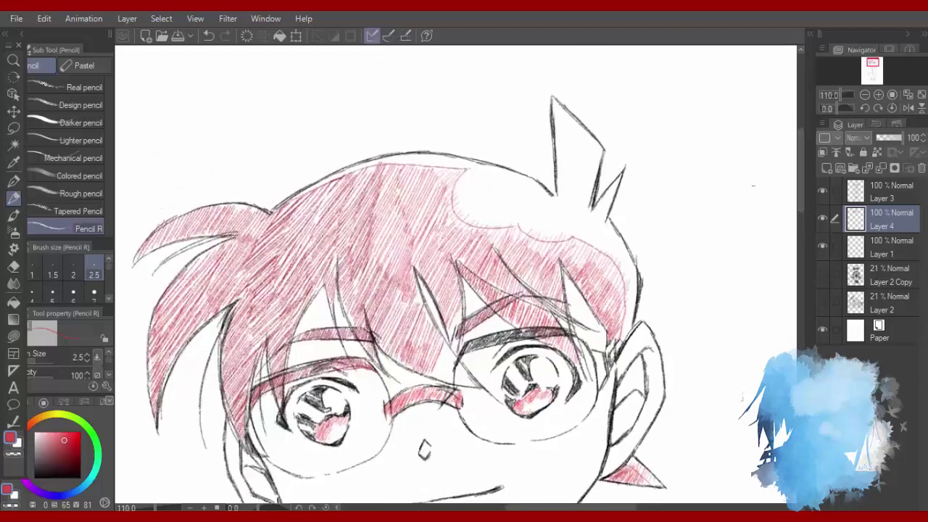
{"action": "left_click", "coordinate": [57, 435]}
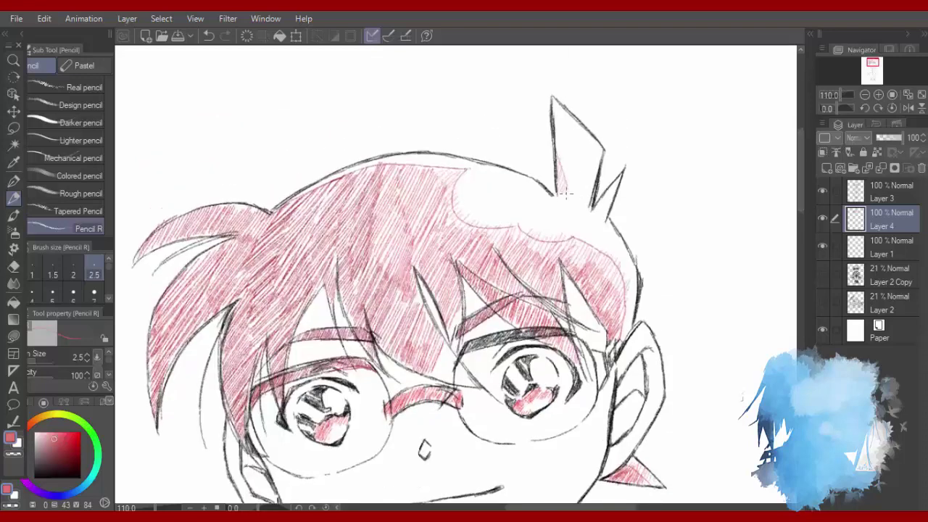
Choose a pale pink pencil colour and hatch lightly across both lenses of the glasses.
{"action": "scroll", "coordinate": [601, 199], "scroll_direction": "down", "scroll_amount": 3}
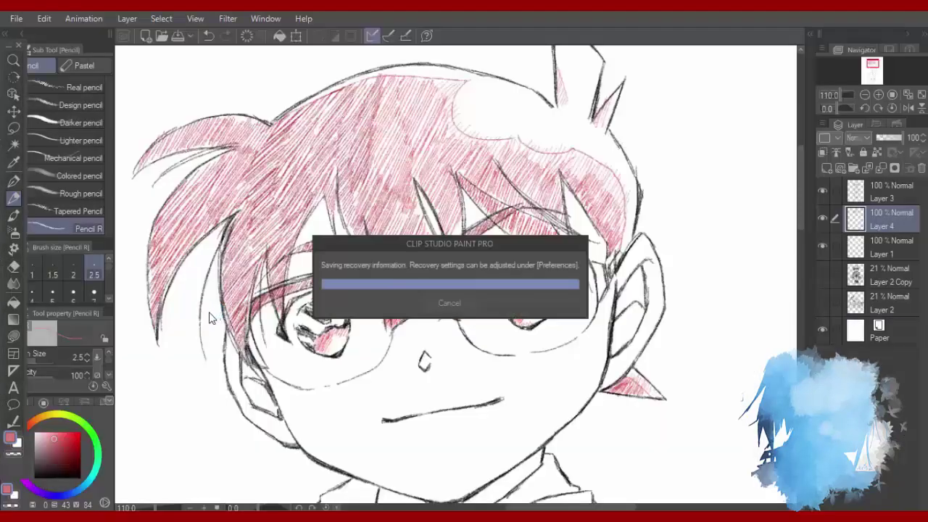
{"action": "left_click", "coordinate": [47, 435]}
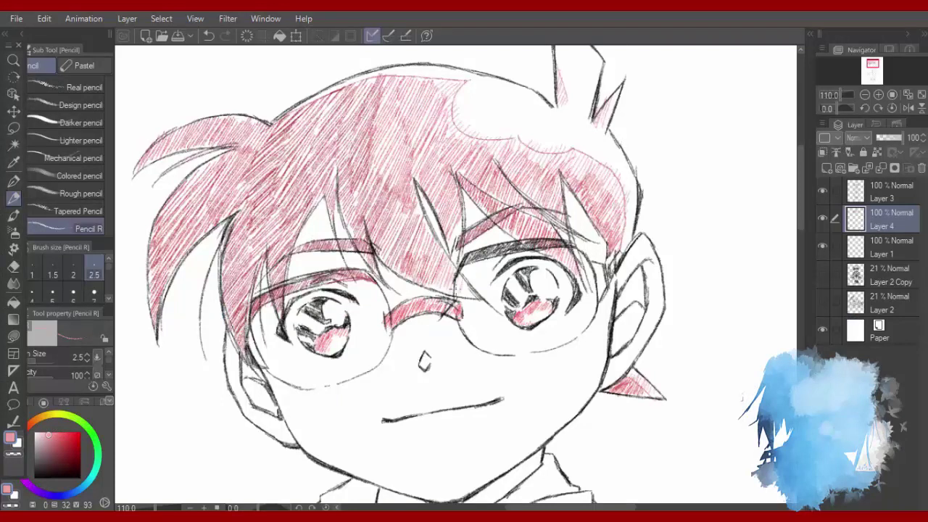
{"action": "left_click", "coordinate": [45, 428]}
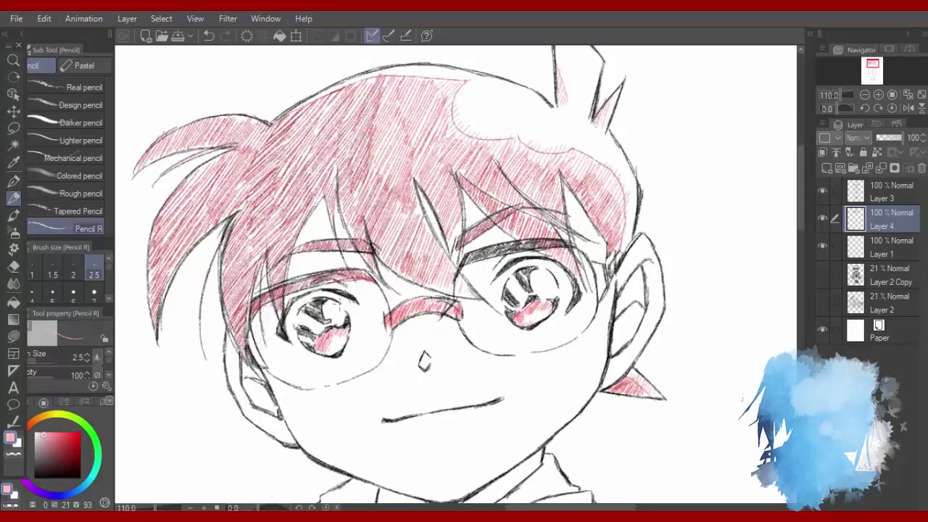
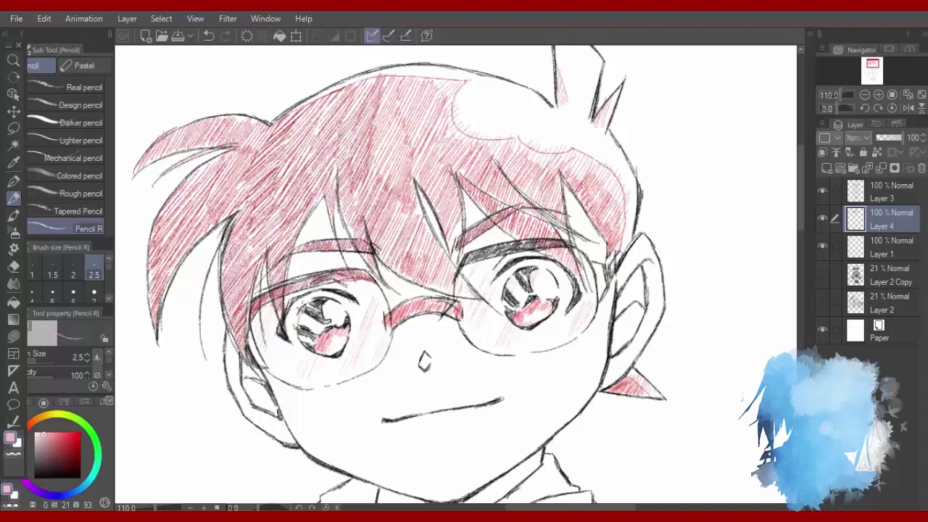
Sample the red from the bridge of the glasses and darken the bridge with more hatching.
{"action": "left_click", "coordinate": [395, 316], "text": "alt"}
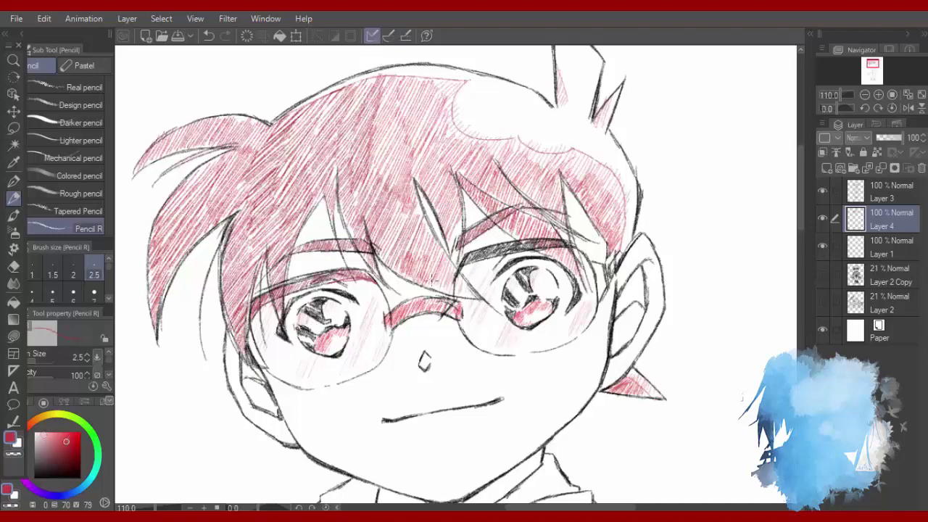
{"action": "mouse_move", "coordinate": [405, 303]}
{"action": "left_mouse_down"}
{"action": "mouse_move", "coordinate": [389, 327]}
{"action": "mouse_move", "coordinate": [397, 320]}
{"action": "left_mouse_up"}
{"action": "left_click_drag", "start_coordinate": [402, 306], "coordinate": [390, 318]}
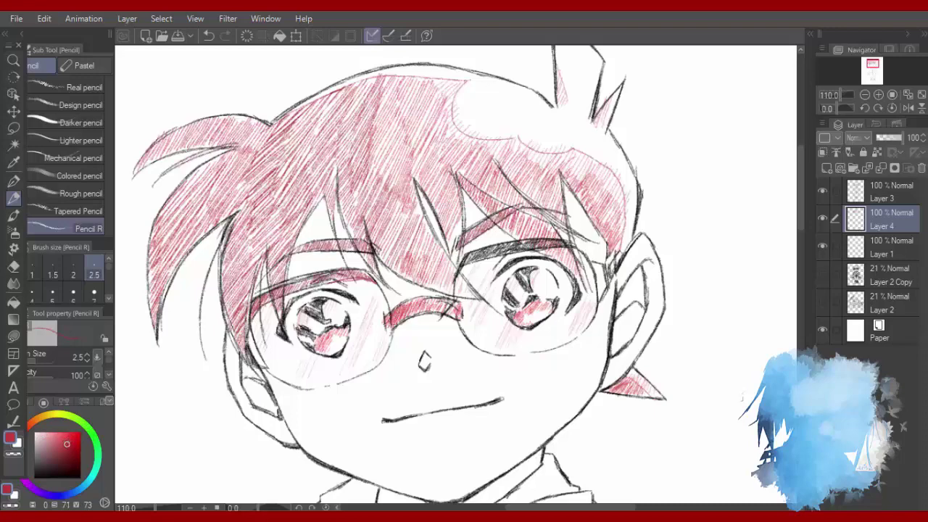
Shade the nose and a small patch below the mouth in light red, and hatch the glasses' temple arm in darker red.
{"action": "left_click_drag", "start_coordinate": [801, 209], "coordinate": [802, 221]}
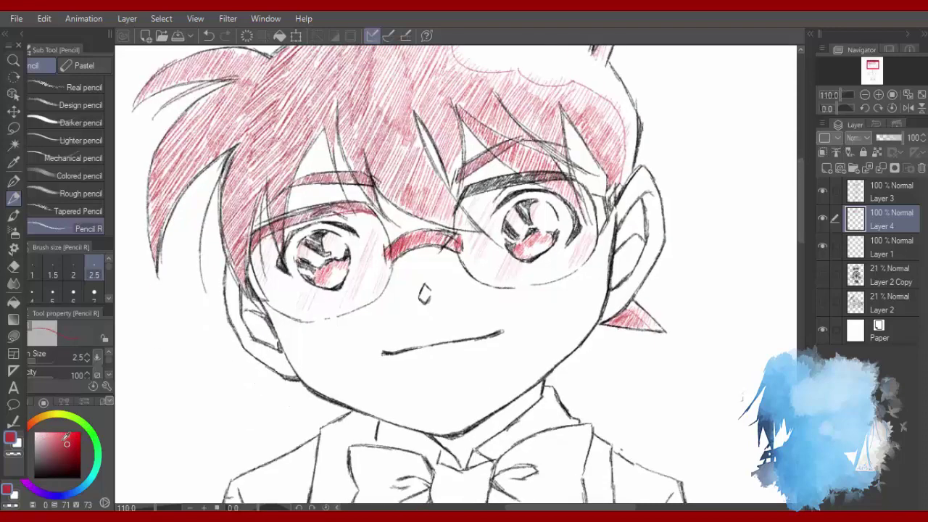
{"action": "left_click", "coordinate": [53, 439]}
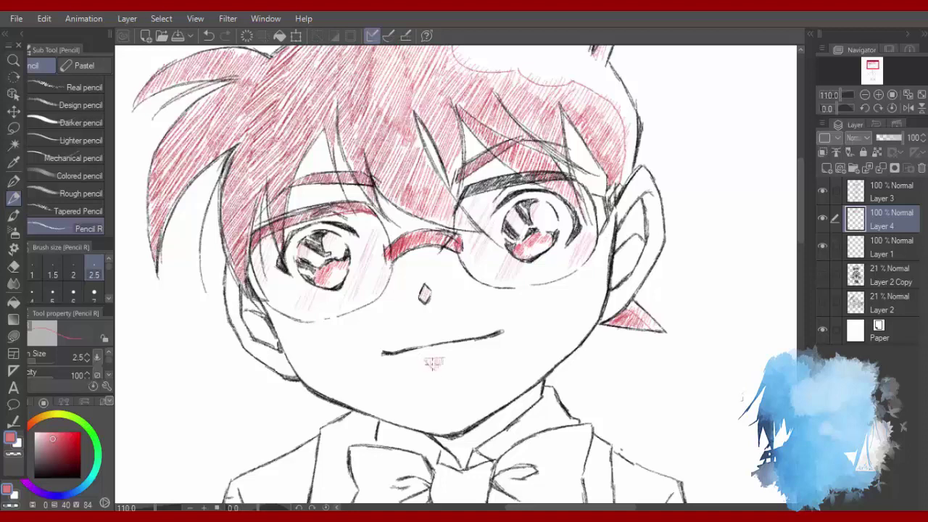
{"action": "left_click", "coordinate": [71, 443]}
{"action": "mouse_move", "coordinate": [590, 189]}
{"action": "left_mouse_down"}
{"action": "mouse_move", "coordinate": [602, 204]}
{"action": "mouse_move", "coordinate": [596, 216]}
{"action": "left_mouse_up"}
{"action": "left_click_drag", "start_coordinate": [608, 205], "coordinate": [598, 227]}
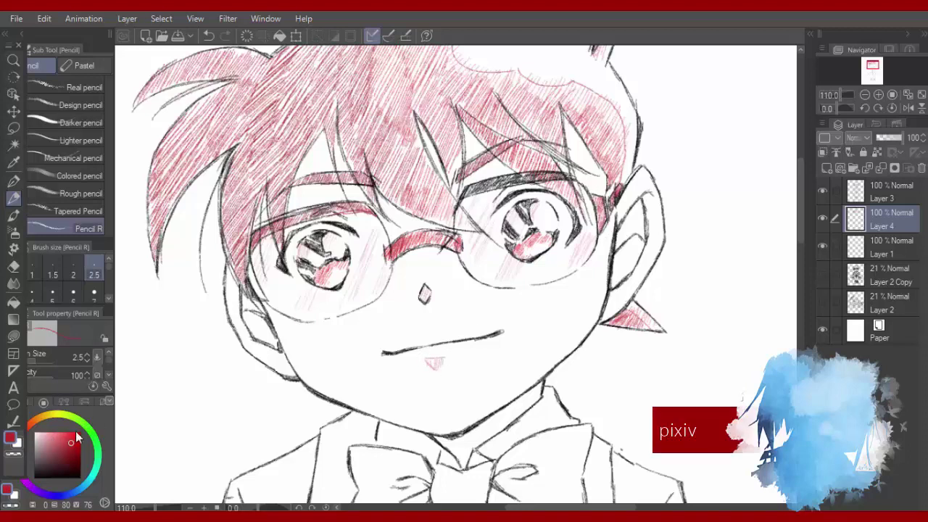
Choose a lighter red pencil colour and hatch the inner folds of both ears, finishing with a paler pink.
{"action": "left_click", "coordinate": [70, 447]}
{"action": "left_click", "coordinate": [52, 436]}
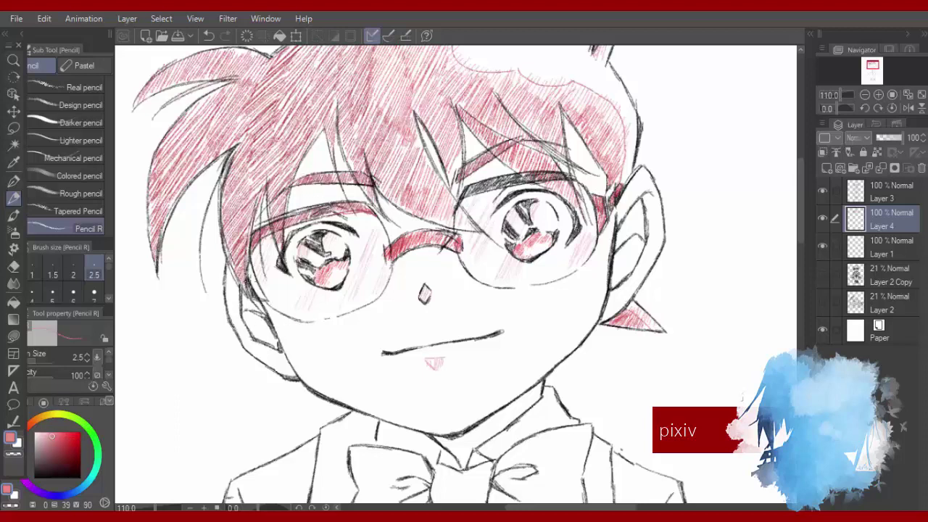
{"action": "left_click", "coordinate": [56, 439]}
{"action": "mouse_move", "coordinate": [240, 289]}
{"action": "left_mouse_down"}
{"action": "mouse_move", "coordinate": [252, 320]}
{"action": "mouse_move", "coordinate": [277, 344]}
{"action": "left_mouse_up"}
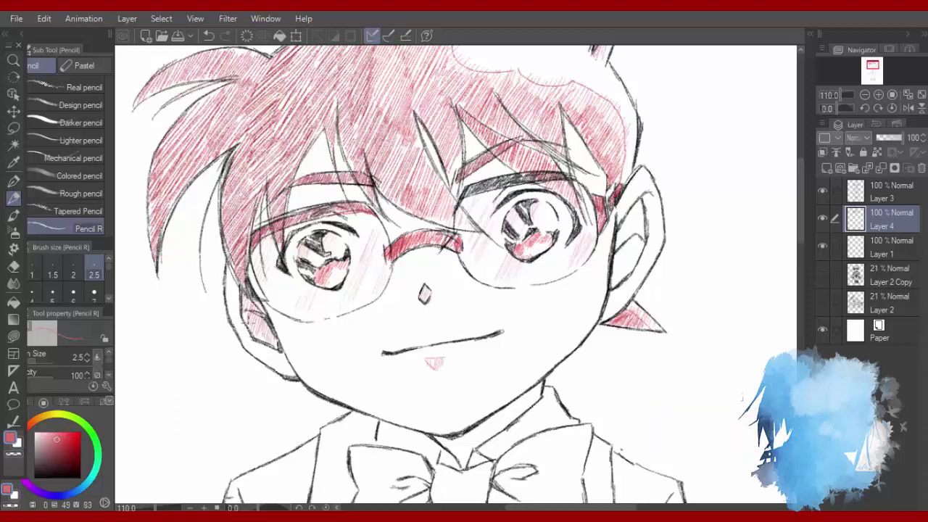
{"action": "mouse_move", "coordinate": [638, 206]}
{"action": "left_mouse_down"}
{"action": "mouse_move", "coordinate": [618, 269]}
{"action": "mouse_move", "coordinate": [628, 268]}
{"action": "left_mouse_up"}
{"action": "left_click", "coordinate": [48, 436]}
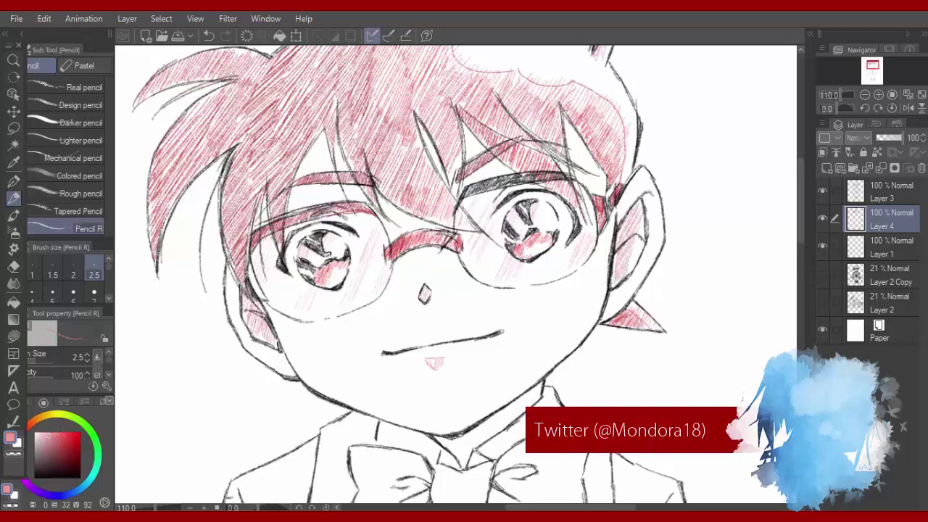
{"action": "mouse_move", "coordinate": [635, 216]}
{"action": "left_mouse_down"}
{"action": "mouse_move", "coordinate": [641, 239]}
{"action": "mouse_move", "coordinate": [628, 280]}
{"action": "left_mouse_up"}
Hatch the outer rims of both ears in light red, just below the hair.
{"action": "left_click", "coordinate": [54, 436]}
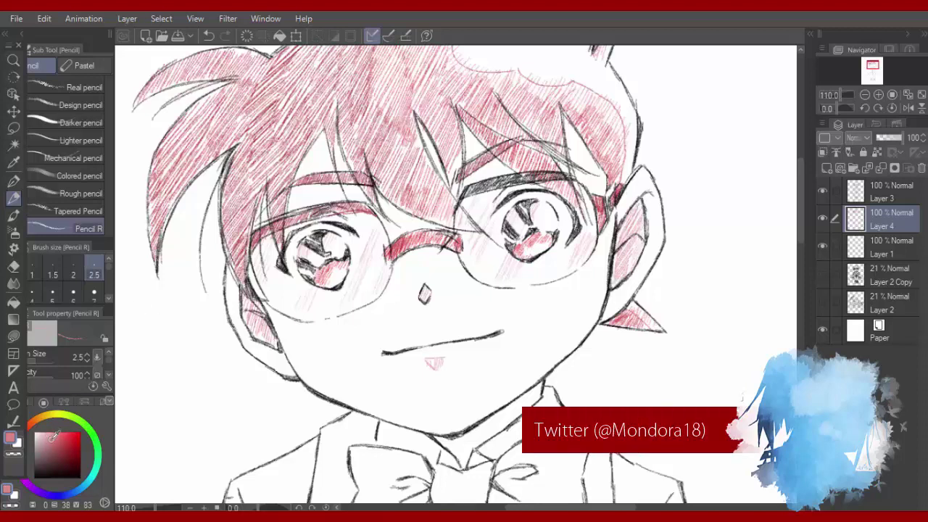
{"action": "left_click_drag", "start_coordinate": [238, 268], "coordinate": [226, 302]}
{"action": "left_click_drag", "start_coordinate": [242, 291], "coordinate": [229, 318]}
{"action": "left_click_drag", "start_coordinate": [630, 184], "coordinate": [617, 217]}
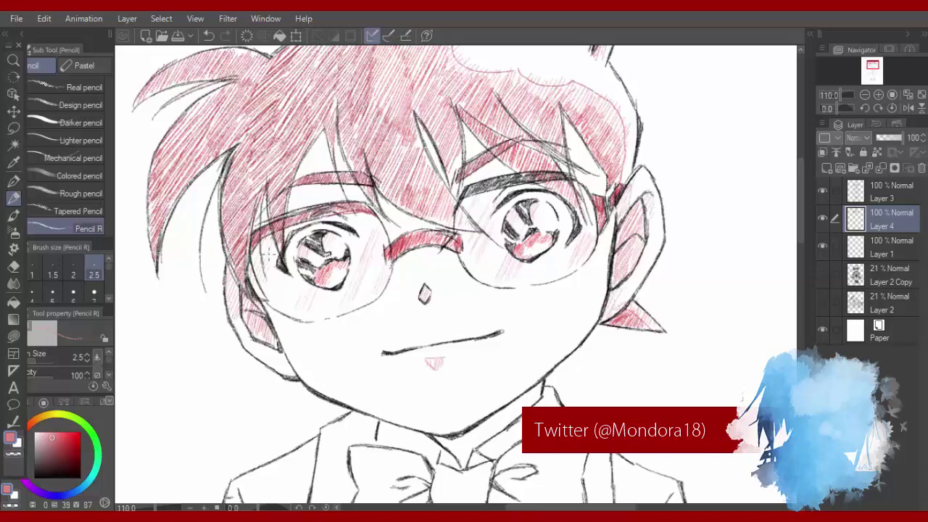
Draw a faint pink boundary line for the cheek shadow along the left jaw, flipping the canvas horizontally to check it.
{"action": "left_click", "coordinate": [909, 108]}
{"action": "left_click_drag", "start_coordinate": [647, 265], "coordinate": [603, 347]}
{"action": "key", "text": "ctrl+z"}
{"action": "left_click", "coordinate": [49, 435]}
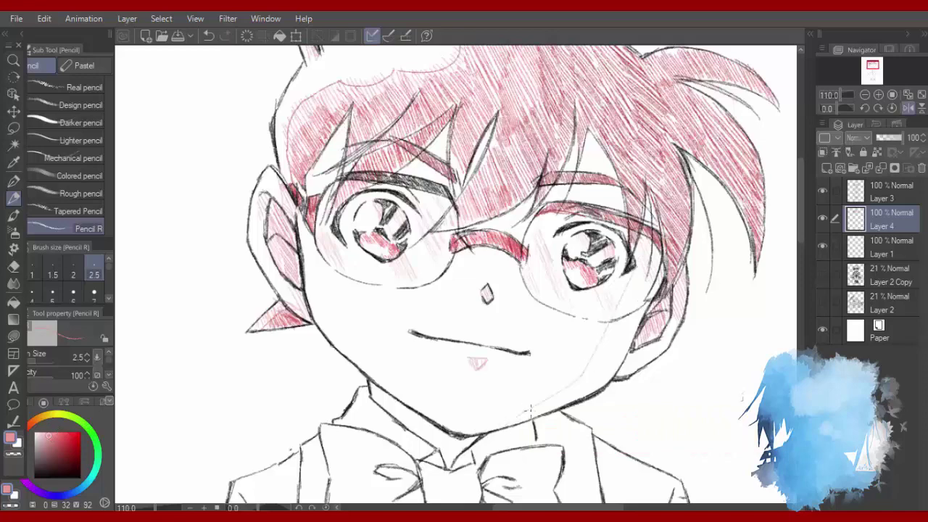
{"action": "key", "text": "h"}
{"action": "key", "text": "h"}
{"action": "key", "text": "h"}
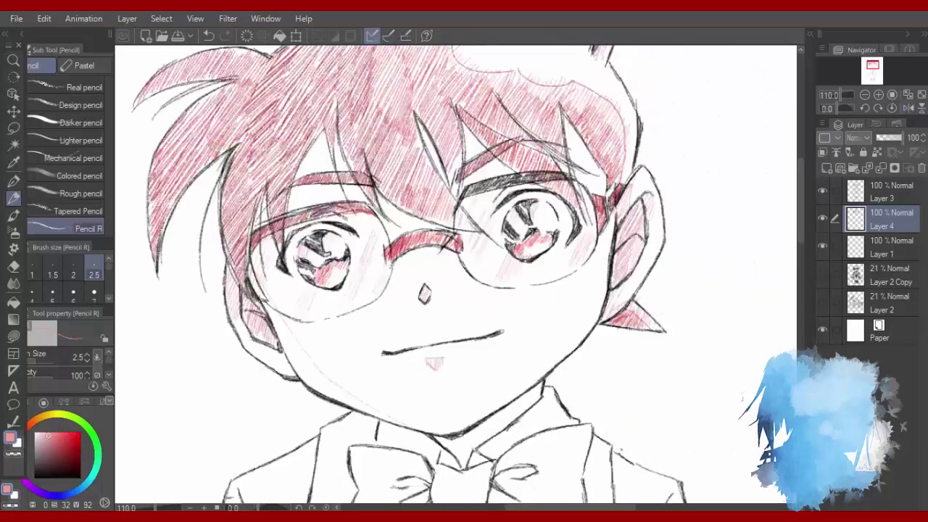
Hatch the shadow along the left cheek and jaw in a slightly deeper light red.
{"action": "left_click", "coordinate": [55, 438]}
{"action": "mouse_move", "coordinate": [259, 281]}
{"action": "left_mouse_down"}
{"action": "mouse_move", "coordinate": [283, 344]}
{"action": "mouse_move", "coordinate": [330, 391]}
{"action": "mouse_move", "coordinate": [358, 401]}
{"action": "left_mouse_up"}
{"action": "left_click", "coordinate": [59, 436]}
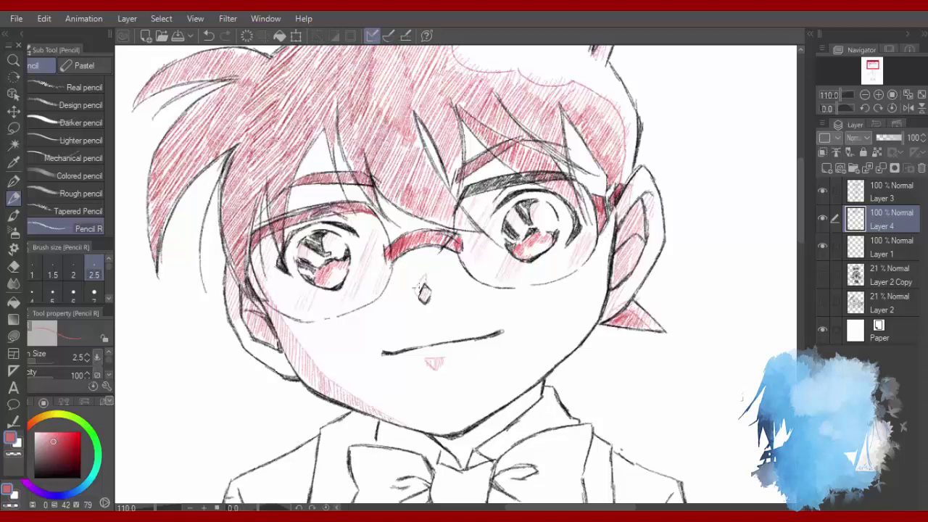
Choose a medium red and touch up the hatching around the hair strands beside the left lens.
{"action": "scroll", "coordinate": [464, 259], "scroll_direction": "up", "scroll_amount": 1}
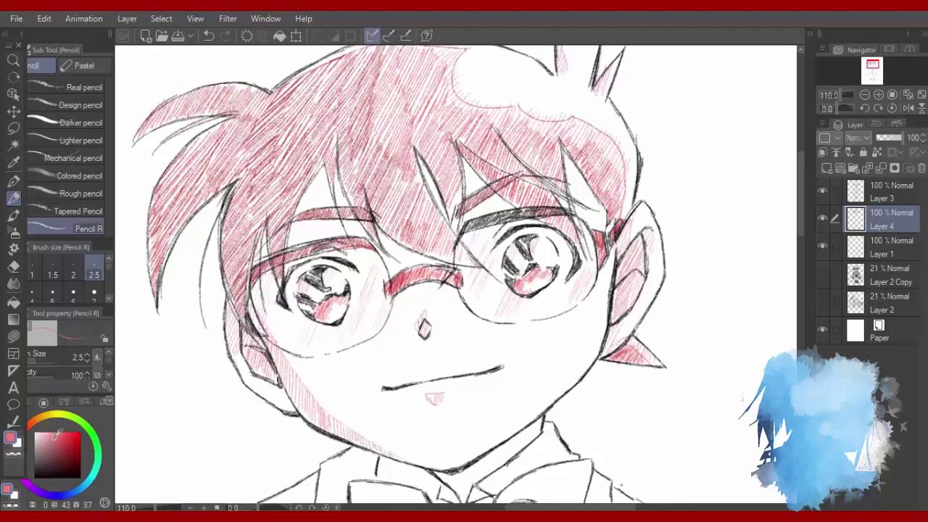
{"action": "left_click", "coordinate": [60, 441]}
{"action": "left_click_drag", "start_coordinate": [269, 326], "coordinate": [256, 305]}
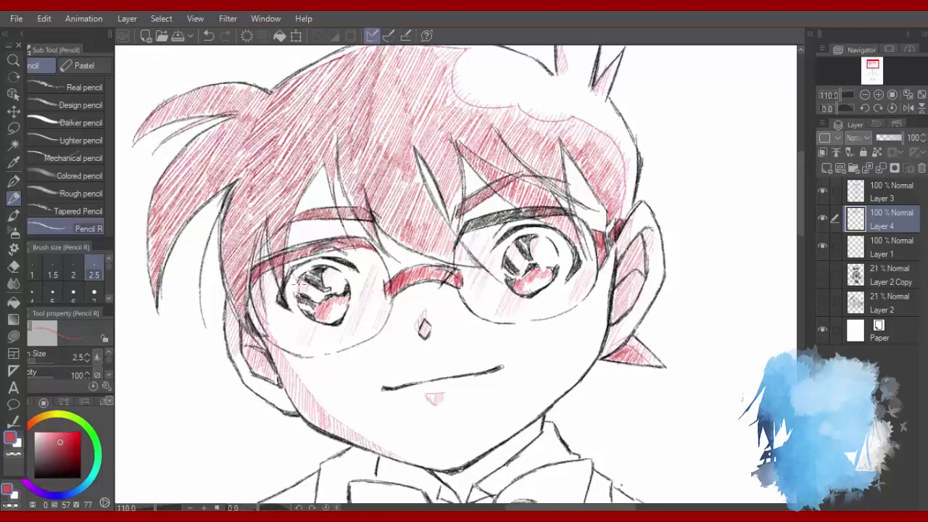
{"action": "mouse_move", "coordinate": [300, 283]}
{"action": "left_mouse_down"}
{"action": "mouse_move", "coordinate": [299, 204]}
{"action": "mouse_move", "coordinate": [288, 263]}
{"action": "mouse_move", "coordinate": [272, 287]}
{"action": "left_mouse_up"}
{"action": "left_click_drag", "start_coordinate": [262, 229], "coordinate": [258, 264]}
{"action": "left_click_drag", "start_coordinate": [268, 227], "coordinate": [272, 300]}
{"action": "left_click_drag", "start_coordinate": [269, 244], "coordinate": [272, 280]}
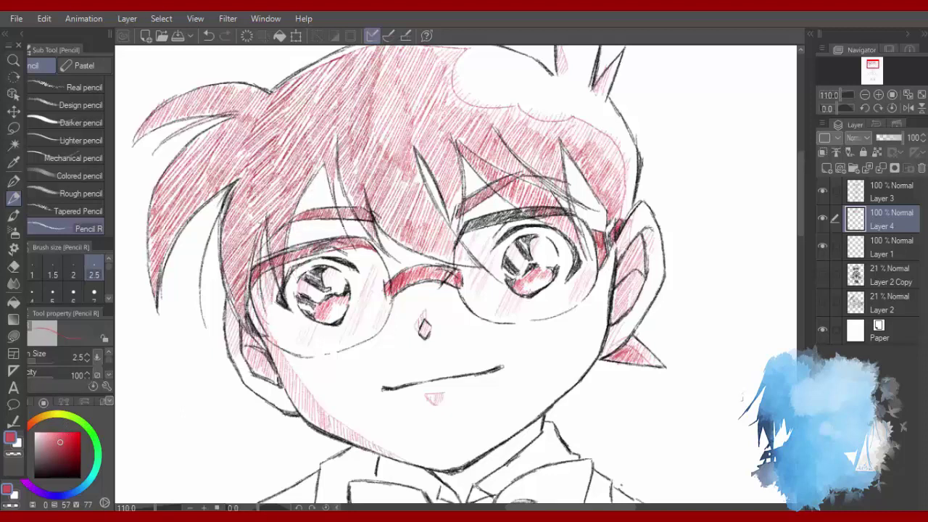
{"action": "left_click_drag", "start_coordinate": [268, 216], "coordinate": [263, 261]}
Hatch along the fringe strands above the eyes and over the nose bridge in the same medium red.
{"action": "left_click_drag", "start_coordinate": [329, 174], "coordinate": [336, 255]}
{"action": "left_click_drag", "start_coordinate": [367, 230], "coordinate": [374, 272]}
{"action": "left_click_drag", "start_coordinate": [346, 183], "coordinate": [375, 275]}
{"action": "mouse_move", "coordinate": [351, 212]}
{"action": "left_mouse_down"}
{"action": "mouse_move", "coordinate": [366, 247]}
{"action": "mouse_move", "coordinate": [355, 262]}
{"action": "left_mouse_up"}
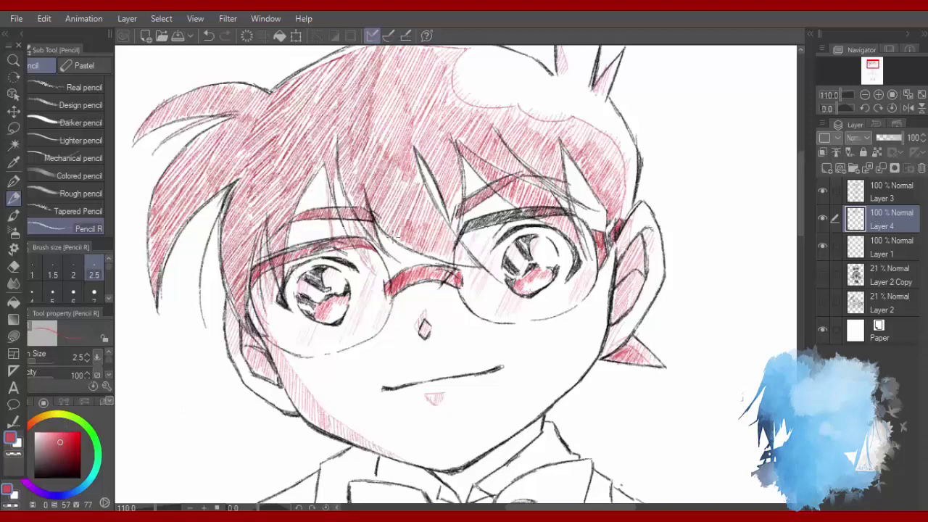
{"action": "left_click_drag", "start_coordinate": [416, 236], "coordinate": [392, 276]}
{"action": "left_click_drag", "start_coordinate": [432, 253], "coordinate": [398, 259]}
{"action": "left_click_drag", "start_coordinate": [471, 164], "coordinate": [491, 210]}
{"action": "mouse_move", "coordinate": [491, 192]}
{"action": "left_mouse_down"}
{"action": "mouse_move", "coordinate": [506, 213]}
{"action": "mouse_move", "coordinate": [524, 212]}
{"action": "left_mouse_up"}
{"action": "mouse_move", "coordinate": [564, 146]}
{"action": "left_mouse_down"}
{"action": "mouse_move", "coordinate": [572, 183]}
{"action": "mouse_move", "coordinate": [613, 232]}
{"action": "left_mouse_up"}
Hatch the neck below the chin and along the collar opening in light red.
{"action": "left_click_drag", "start_coordinate": [802, 212], "coordinate": [803, 249]}
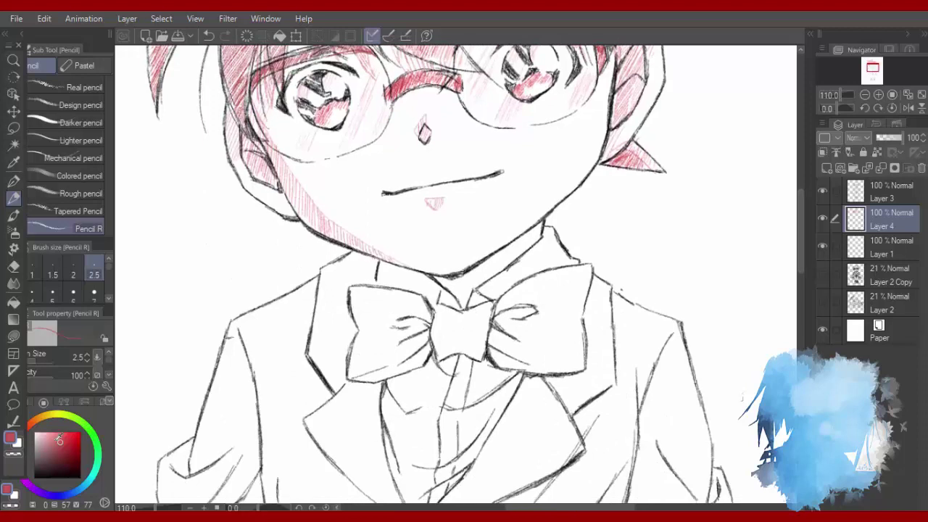
{"action": "left_click", "coordinate": [54, 444]}
{"action": "left_click_drag", "start_coordinate": [449, 293], "coordinate": [493, 255]}
{"action": "left_click_drag", "start_coordinate": [443, 275], "coordinate": [455, 297]}
{"action": "left_click", "coordinate": [56, 430]}
{"action": "left_click", "coordinate": [53, 439]}
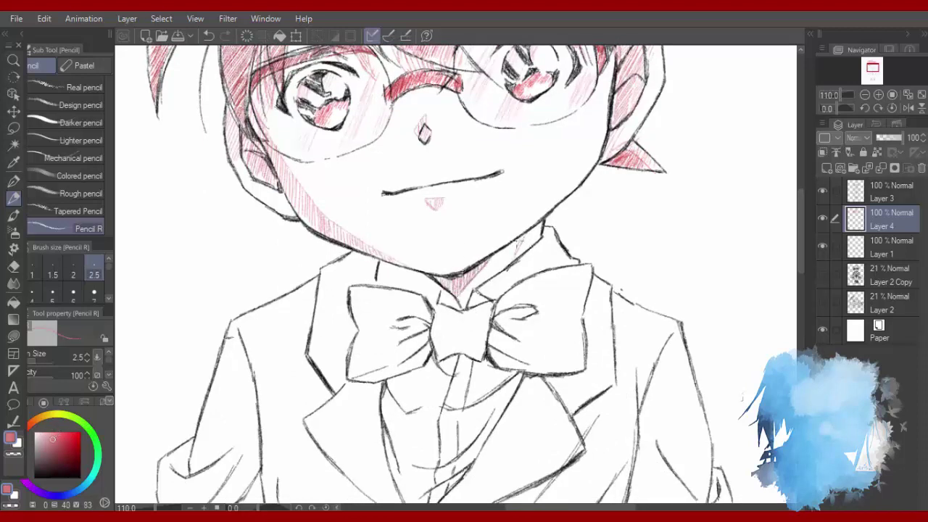
{"action": "left_click_drag", "start_coordinate": [516, 242], "coordinate": [455, 306]}
{"action": "left_click_drag", "start_coordinate": [539, 224], "coordinate": [492, 258]}
{"action": "left_click_drag", "start_coordinate": [522, 237], "coordinate": [481, 265]}
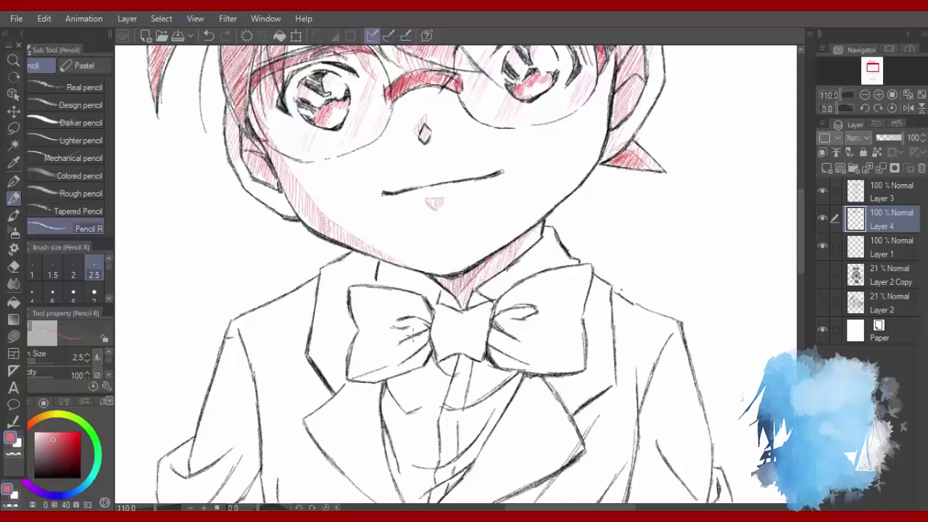
Choose a deep red pencil colour and hatch the left loop of the bow tie.
{"action": "scroll", "coordinate": [416, 332], "scroll_direction": "down", "scroll_amount": 5}
{"action": "scroll", "coordinate": [441, 405], "scroll_direction": "up", "scroll_amount": 4}
{"action": "mouse_move", "coordinate": [62, 439]}
{"action": "left_mouse_down"}
{"action": "mouse_move", "coordinate": [74, 437]}
{"action": "mouse_move", "coordinate": [75, 445]}
{"action": "left_mouse_up"}
{"action": "left_click_drag", "start_coordinate": [351, 216], "coordinate": [341, 228]}
{"action": "left_click_drag", "start_coordinate": [358, 216], "coordinate": [345, 245]}
{"action": "left_click_drag", "start_coordinate": [372, 218], "coordinate": [347, 250]}
{"action": "left_click_drag", "start_coordinate": [377, 220], "coordinate": [342, 261]}
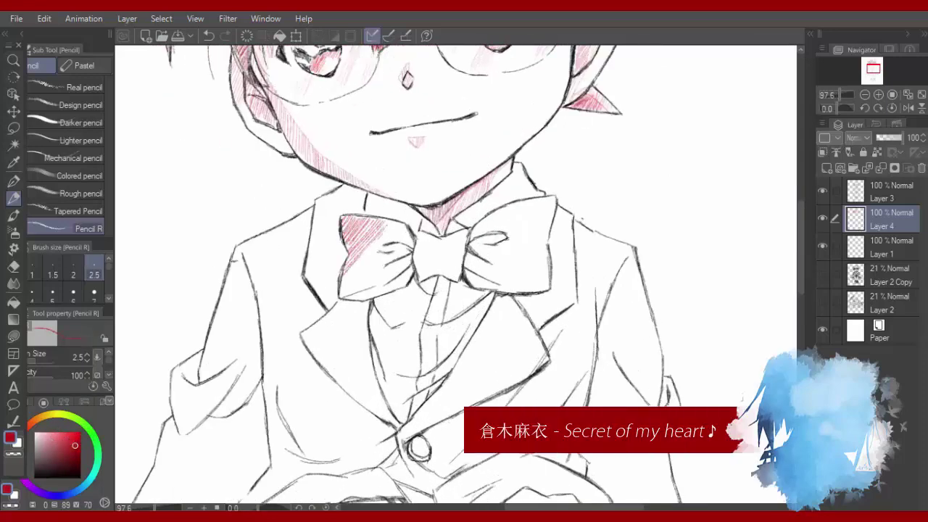
{"action": "mouse_move", "coordinate": [387, 239]}
{"action": "left_mouse_down"}
{"action": "mouse_move", "coordinate": [340, 286]}
{"action": "mouse_move", "coordinate": [346, 296]}
{"action": "mouse_move", "coordinate": [362, 270]}
{"action": "mouse_move", "coordinate": [356, 294]}
{"action": "left_mouse_up"}
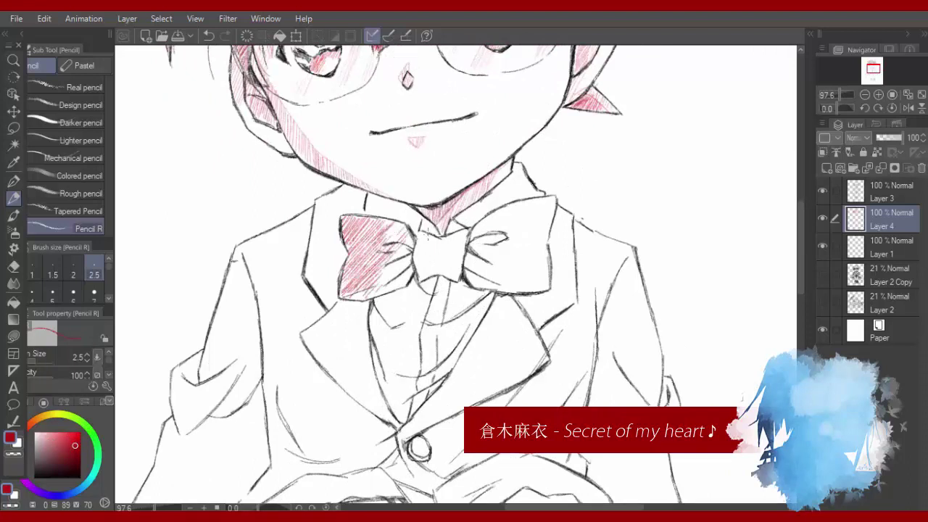
Hatch the bow tie's knot and the lower part of its right loop in deep red.
{"action": "left_click_drag", "start_coordinate": [437, 231], "coordinate": [416, 276]}
{"action": "left_click_drag", "start_coordinate": [465, 258], "coordinate": [452, 275]}
{"action": "mouse_move", "coordinate": [496, 213]}
{"action": "left_mouse_down"}
{"action": "mouse_move", "coordinate": [472, 243]}
{"action": "mouse_move", "coordinate": [469, 268]}
{"action": "left_mouse_up"}
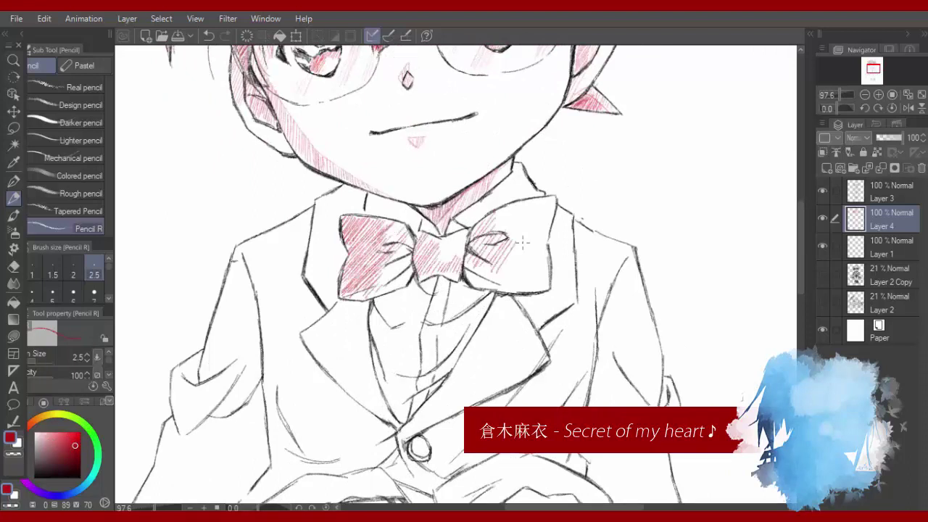
{"action": "mouse_move", "coordinate": [541, 245]}
{"action": "left_mouse_down"}
{"action": "mouse_move", "coordinate": [548, 268]}
{"action": "mouse_move", "coordinate": [538, 284]}
{"action": "mouse_move", "coordinate": [493, 293]}
{"action": "left_mouse_up"}
{"action": "left_click_drag", "start_coordinate": [509, 251], "coordinate": [481, 284]}
{"action": "mouse_move", "coordinate": [497, 249]}
{"action": "left_mouse_down"}
{"action": "mouse_move", "coordinate": [470, 278]}
{"action": "mouse_move", "coordinate": [466, 270]}
{"action": "left_mouse_up"}
{"action": "mouse_move", "coordinate": [481, 231]}
{"action": "left_mouse_down"}
{"action": "mouse_move", "coordinate": [466, 257]}
{"action": "mouse_move", "coordinate": [421, 282]}
{"action": "left_mouse_up"}
Add a second pass of deep red hatching over the left loop of the bow tie and its folds.
{"action": "left_click_drag", "start_coordinate": [354, 220], "coordinate": [351, 262]}
{"action": "left_click_drag", "start_coordinate": [374, 259], "coordinate": [357, 284]}
{"action": "left_click_drag", "start_coordinate": [400, 250], "coordinate": [375, 283]}
{"action": "left_click_drag", "start_coordinate": [412, 252], "coordinate": [387, 280]}
{"action": "left_click_drag", "start_coordinate": [396, 238], "coordinate": [372, 268]}
{"action": "mouse_move", "coordinate": [400, 247]}
{"action": "left_mouse_down"}
{"action": "mouse_move", "coordinate": [380, 283]}
{"action": "mouse_move", "coordinate": [399, 283]}
{"action": "left_mouse_up"}
{"action": "left_click_drag", "start_coordinate": [408, 269], "coordinate": [372, 298]}
{"action": "left_click_drag", "start_coordinate": [369, 283], "coordinate": [350, 299]}
Choose a darker red and deepen the shadows on both loops and the knot of the bow tie.
{"action": "left_click", "coordinate": [73, 456]}
{"action": "mouse_move", "coordinate": [403, 242]}
{"action": "left_mouse_down"}
{"action": "mouse_move", "coordinate": [381, 254]}
{"action": "mouse_move", "coordinate": [378, 291]}
{"action": "mouse_move", "coordinate": [362, 291]}
{"action": "left_mouse_up"}
{"action": "mouse_move", "coordinate": [363, 242]}
{"action": "left_mouse_down"}
{"action": "mouse_move", "coordinate": [504, 235]}
{"action": "mouse_move", "coordinate": [338, 281]}
{"action": "left_mouse_up"}
{"action": "mouse_move", "coordinate": [550, 245]}
{"action": "left_mouse_down"}
{"action": "mouse_move", "coordinate": [533, 276]}
{"action": "mouse_move", "coordinate": [461, 287]}
{"action": "left_mouse_up"}
{"action": "left_click_drag", "start_coordinate": [434, 258], "coordinate": [422, 278]}
{"action": "left_click_drag", "start_coordinate": [480, 234], "coordinate": [455, 274]}
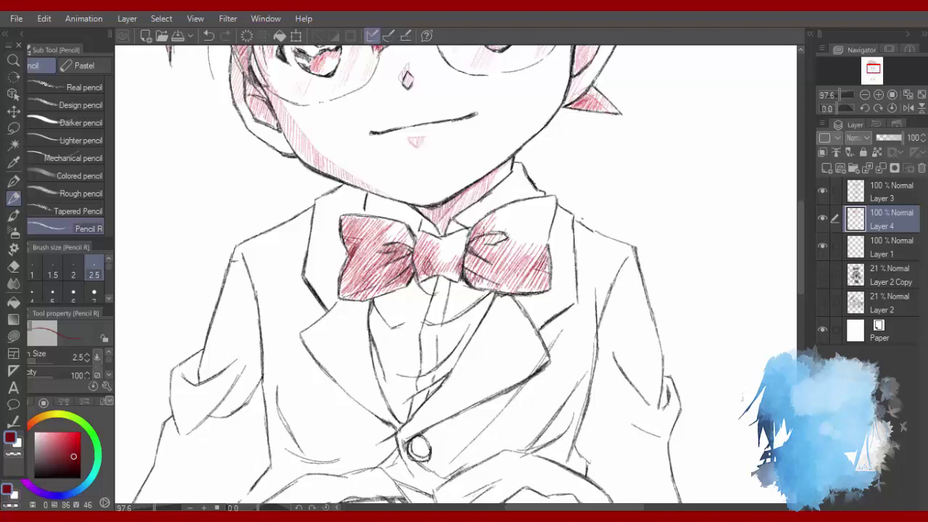
Darken the bow tie's inner folds and add sparse hatching along the upper edge of the right loop.
{"action": "mouse_move", "coordinate": [508, 227]}
{"action": "left_mouse_down"}
{"action": "mouse_move", "coordinate": [479, 251]}
{"action": "mouse_move", "coordinate": [472, 245]}
{"action": "mouse_move", "coordinate": [478, 263]}
{"action": "left_mouse_up"}
{"action": "left_click_drag", "start_coordinate": [396, 251], "coordinate": [383, 261]}
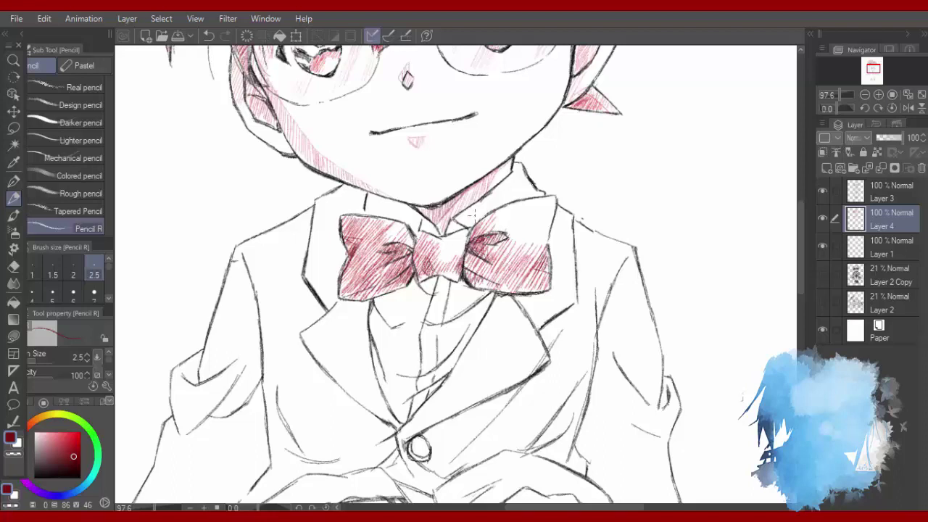
{"action": "left_click_drag", "start_coordinate": [512, 204], "coordinate": [470, 235]}
{"action": "left_click_drag", "start_coordinate": [527, 202], "coordinate": [505, 215]}
{"action": "left_click_drag", "start_coordinate": [551, 233], "coordinate": [529, 267]}
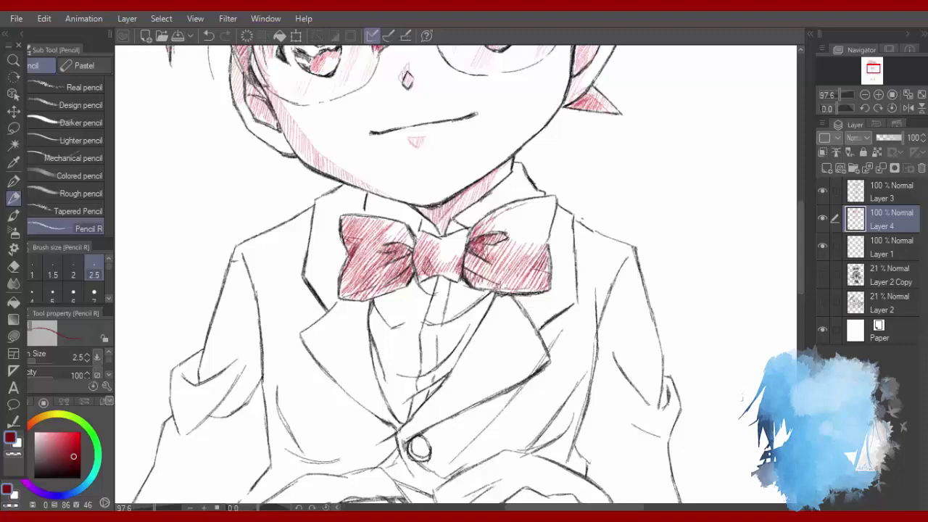
Pick a medium red and hatch the left shoulder, sleeve and front of the jacket.
{"action": "left_click", "coordinate": [434, 246], "text": "alt"}
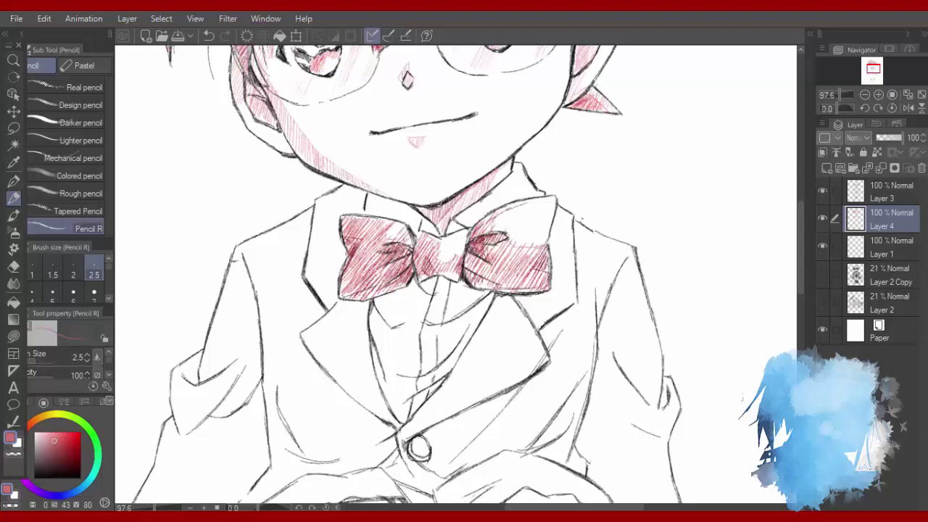
{"action": "scroll", "coordinate": [449, 333], "scroll_direction": "down", "scroll_amount": 3}
{"action": "scroll", "coordinate": [789, 225], "scroll_direction": "down", "scroll_amount": 2}
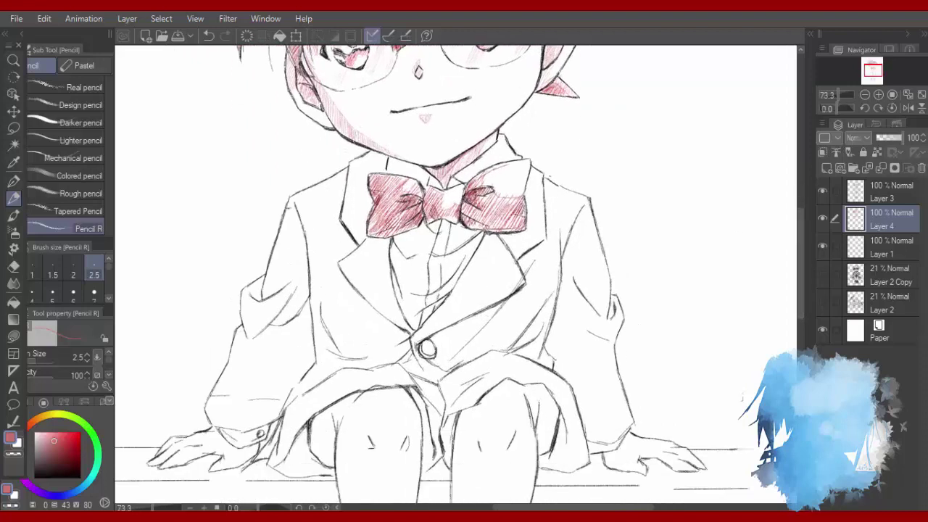
{"action": "left_click", "coordinate": [64, 439]}
{"action": "mouse_move", "coordinate": [286, 212]}
{"action": "left_mouse_down"}
{"action": "mouse_move", "coordinate": [290, 232]}
{"action": "mouse_move", "coordinate": [258, 298]}
{"action": "mouse_move", "coordinate": [269, 319]}
{"action": "mouse_move", "coordinate": [236, 390]}
{"action": "mouse_move", "coordinate": [304, 340]}
{"action": "mouse_move", "coordinate": [250, 406]}
{"action": "mouse_move", "coordinate": [376, 334]}
{"action": "mouse_move", "coordinate": [406, 342]}
{"action": "mouse_move", "coordinate": [312, 312]}
{"action": "mouse_move", "coordinate": [377, 279]}
{"action": "mouse_move", "coordinate": [308, 254]}
{"action": "mouse_move", "coordinate": [340, 232]}
{"action": "mouse_move", "coordinate": [322, 210]}
{"action": "mouse_move", "coordinate": [362, 159]}
{"action": "left_mouse_up"}
{"action": "mouse_move", "coordinate": [318, 206]}
{"action": "left_mouse_down"}
{"action": "mouse_move", "coordinate": [362, 190]}
{"action": "mouse_move", "coordinate": [370, 284]}
{"action": "mouse_move", "coordinate": [385, 272]}
{"action": "mouse_move", "coordinate": [391, 319]}
{"action": "mouse_move", "coordinate": [405, 333]}
{"action": "left_mouse_up"}
{"action": "mouse_move", "coordinate": [482, 233]}
{"action": "left_mouse_down"}
{"action": "mouse_move", "coordinate": [508, 255]}
{"action": "mouse_move", "coordinate": [550, 228]}
{"action": "mouse_move", "coordinate": [463, 293]}
{"action": "mouse_move", "coordinate": [445, 326]}
{"action": "mouse_move", "coordinate": [522, 319]}
{"action": "mouse_move", "coordinate": [501, 315]}
{"action": "left_mouse_up"}
{"action": "key", "text": "ctrl+z"}
{"action": "key", "text": "ctrl+z"}
{"action": "key", "text": "ctrl+z"}
{"action": "key", "text": "ctrl+z"}
{"action": "key", "text": "ctrl+z"}
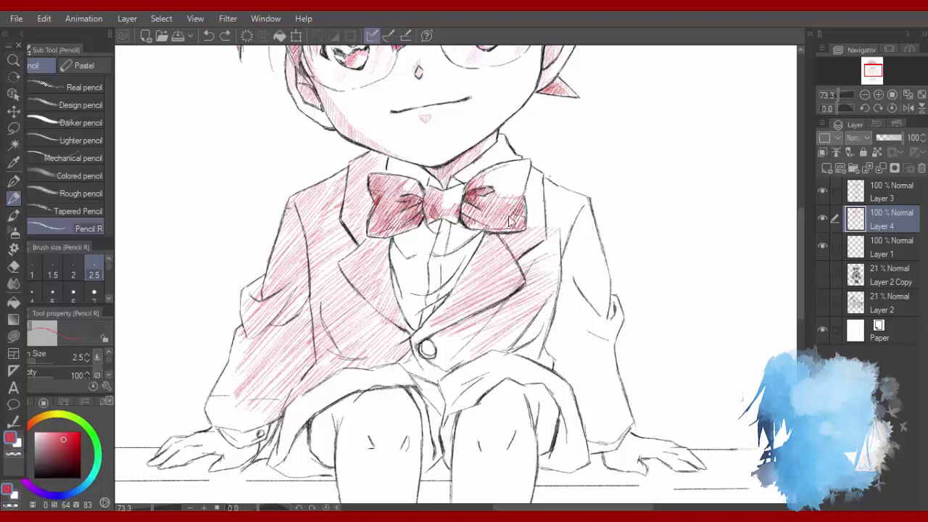
Hatch the jacket's right lapel and side, then outline and hatch the shaded part of the right sleeve.
{"action": "left_click_drag", "start_coordinate": [536, 209], "coordinate": [478, 276]}
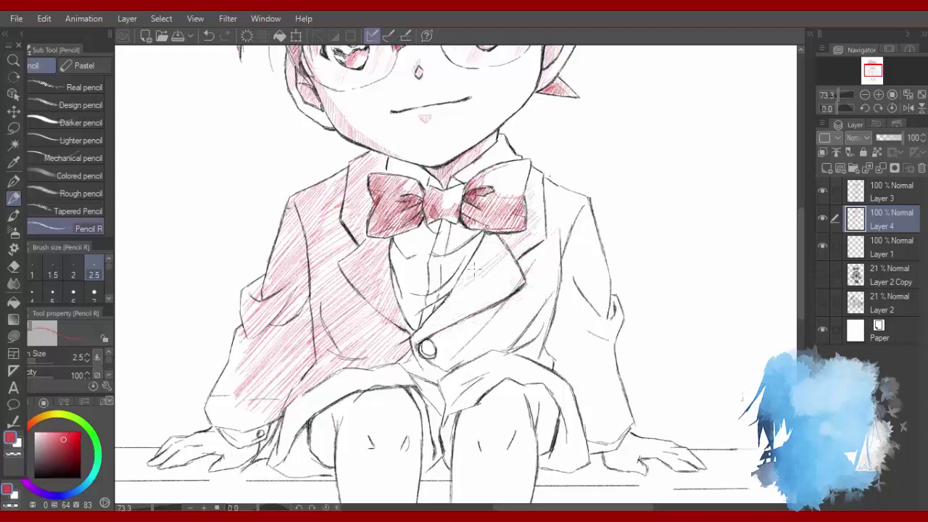
{"action": "left_click_drag", "start_coordinate": [500, 236], "coordinate": [461, 308]}
{"action": "left_click_drag", "start_coordinate": [507, 275], "coordinate": [533, 188]}
{"action": "left_click_drag", "start_coordinate": [540, 232], "coordinate": [609, 281]}
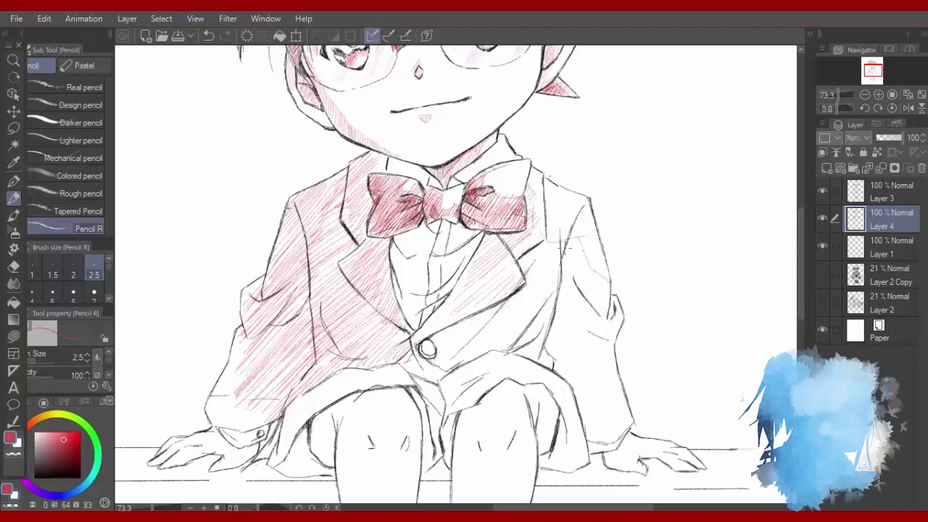
{"action": "mouse_move", "coordinate": [568, 246]}
{"action": "left_mouse_down"}
{"action": "mouse_move", "coordinate": [486, 330]}
{"action": "mouse_move", "coordinate": [558, 297]}
{"action": "mouse_move", "coordinate": [579, 347]}
{"action": "left_mouse_up"}
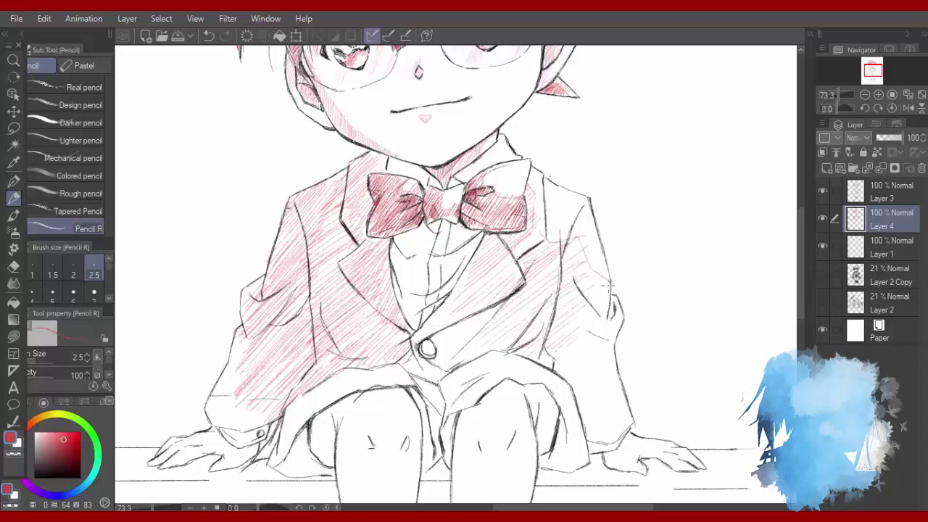
{"action": "mouse_move", "coordinate": [607, 287]}
{"action": "left_mouse_down"}
{"action": "mouse_move", "coordinate": [595, 347]}
{"action": "mouse_move", "coordinate": [613, 439]}
{"action": "mouse_move", "coordinate": [574, 381]}
{"action": "mouse_move", "coordinate": [573, 313]}
{"action": "left_mouse_up"}
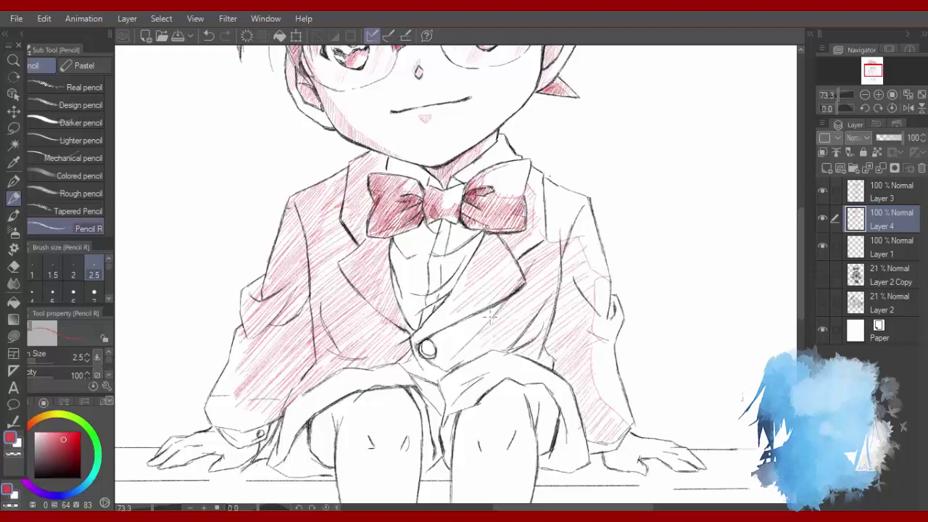
Fill in the hatching on the right lapel, around the jacket button and on the lower left sleeve.
{"action": "mouse_move", "coordinate": [450, 283]}
{"action": "left_mouse_down"}
{"action": "mouse_move", "coordinate": [480, 304]}
{"action": "mouse_move", "coordinate": [466, 330]}
{"action": "mouse_move", "coordinate": [497, 336]}
{"action": "left_mouse_up"}
{"action": "left_click_drag", "start_coordinate": [453, 356], "coordinate": [461, 344]}
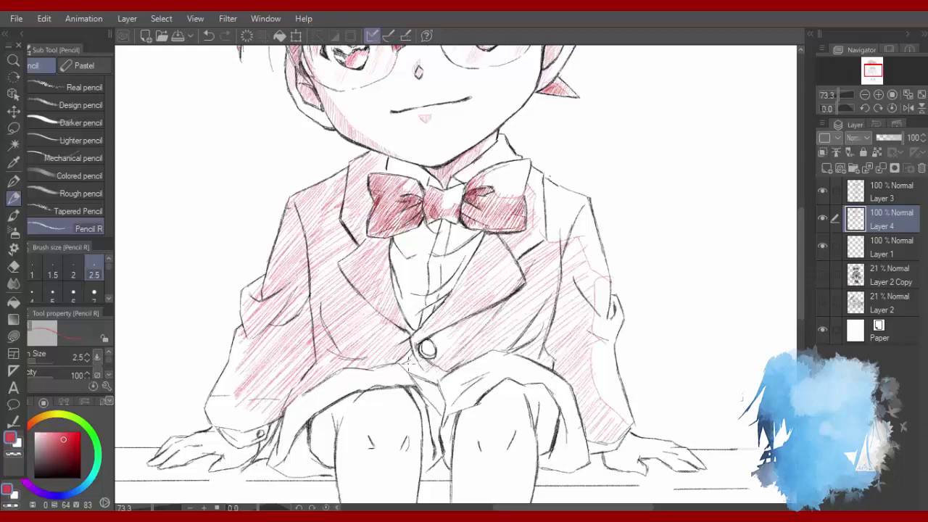
{"action": "mouse_move", "coordinate": [245, 348]}
{"action": "left_mouse_down"}
{"action": "mouse_move", "coordinate": [217, 391]}
{"action": "mouse_move", "coordinate": [216, 424]}
{"action": "mouse_move", "coordinate": [232, 428]}
{"action": "left_mouse_up"}
Choose a deeper red and hatch shadows down the upper left sleeve from shoulder to elbow.
{"action": "left_click", "coordinate": [73, 443]}
{"action": "left_click", "coordinate": [69, 443]}
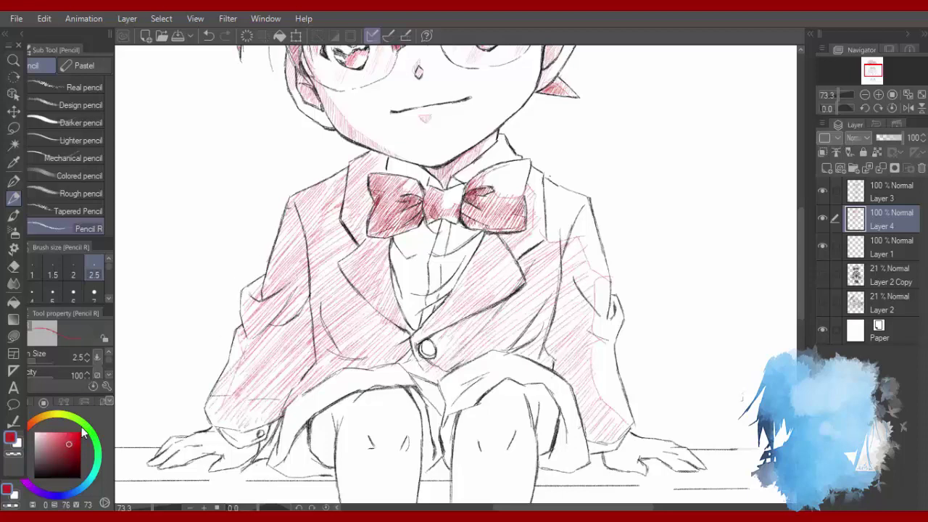
{"action": "left_click_drag", "start_coordinate": [296, 232], "coordinate": [289, 203]}
{"action": "left_click_drag", "start_coordinate": [285, 283], "coordinate": [277, 325]}
{"action": "left_click_drag", "start_coordinate": [300, 291], "coordinate": [291, 318]}
{"action": "left_click_drag", "start_coordinate": [308, 270], "coordinate": [300, 306]}
{"action": "left_click_drag", "start_coordinate": [307, 246], "coordinate": [292, 285]}
{"action": "left_click_drag", "start_coordinate": [304, 241], "coordinate": [291, 283]}
{"action": "left_click_drag", "start_coordinate": [297, 220], "coordinate": [304, 250]}
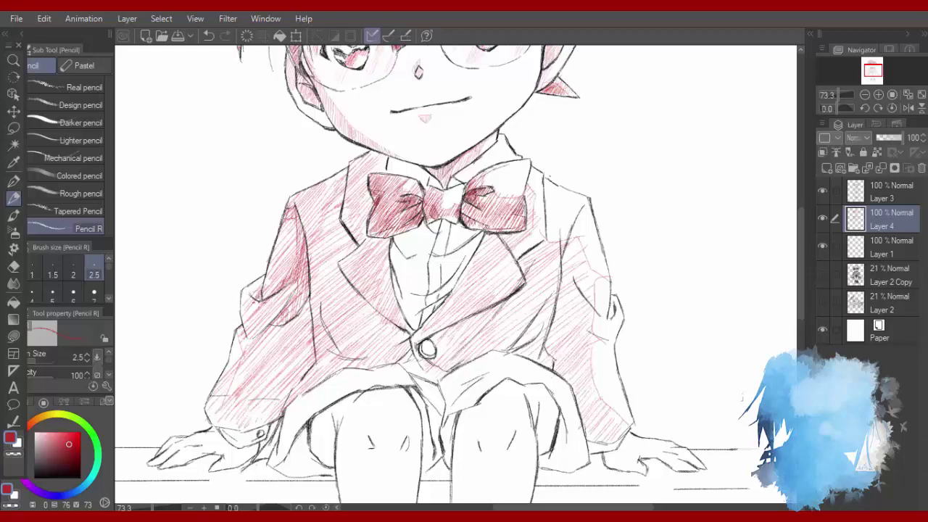
Darken the elbow folds, forearm and cuff of the left sleeve with deeper red hatching.
{"action": "left_click_drag", "start_coordinate": [266, 316], "coordinate": [251, 332]}
{"action": "left_click_drag", "start_coordinate": [268, 319], "coordinate": [252, 337]}
{"action": "left_click_drag", "start_coordinate": [309, 310], "coordinate": [284, 351]}
{"action": "mouse_move", "coordinate": [312, 329]}
{"action": "left_mouse_down"}
{"action": "mouse_move", "coordinate": [302, 368]}
{"action": "mouse_move", "coordinate": [261, 385]}
{"action": "mouse_move", "coordinate": [302, 346]}
{"action": "mouse_move", "coordinate": [268, 388]}
{"action": "mouse_move", "coordinate": [269, 413]}
{"action": "mouse_move", "coordinate": [261, 406]}
{"action": "mouse_move", "coordinate": [275, 417]}
{"action": "mouse_move", "coordinate": [245, 424]}
{"action": "mouse_move", "coordinate": [225, 397]}
{"action": "left_mouse_up"}
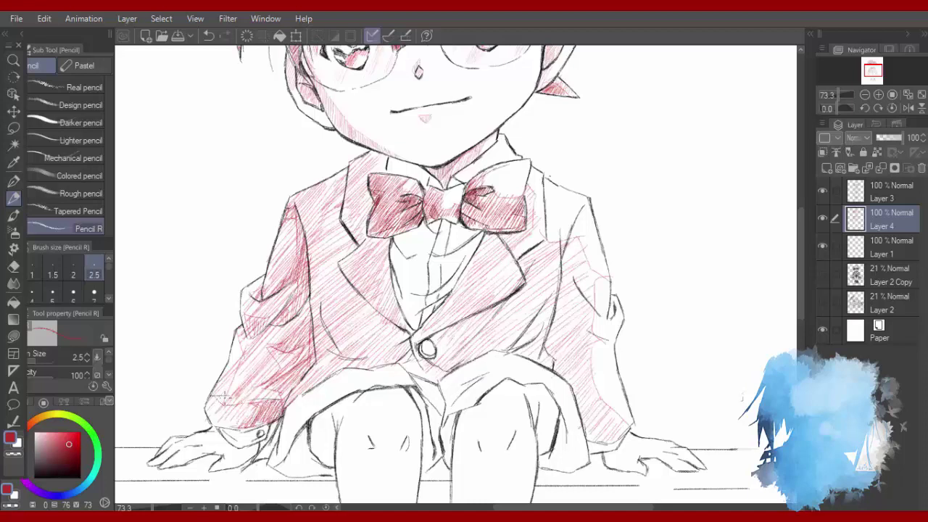
{"action": "mouse_move", "coordinate": [313, 323]}
{"action": "left_mouse_down"}
{"action": "mouse_move", "coordinate": [290, 384]}
{"action": "mouse_move", "coordinate": [311, 335]}
{"action": "mouse_move", "coordinate": [289, 339]}
{"action": "left_mouse_up"}
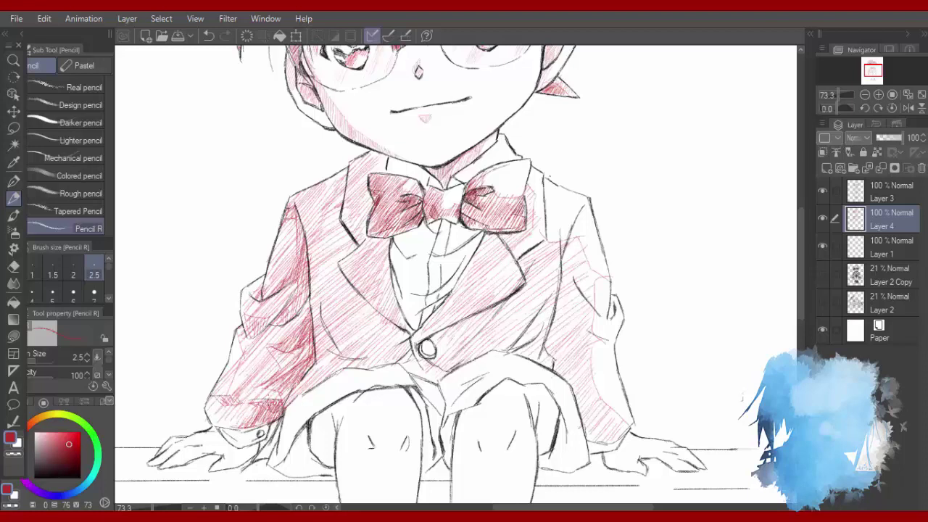
{"action": "left_click_drag", "start_coordinate": [275, 410], "coordinate": [255, 427]}
{"action": "left_click_drag", "start_coordinate": [309, 222], "coordinate": [300, 284]}
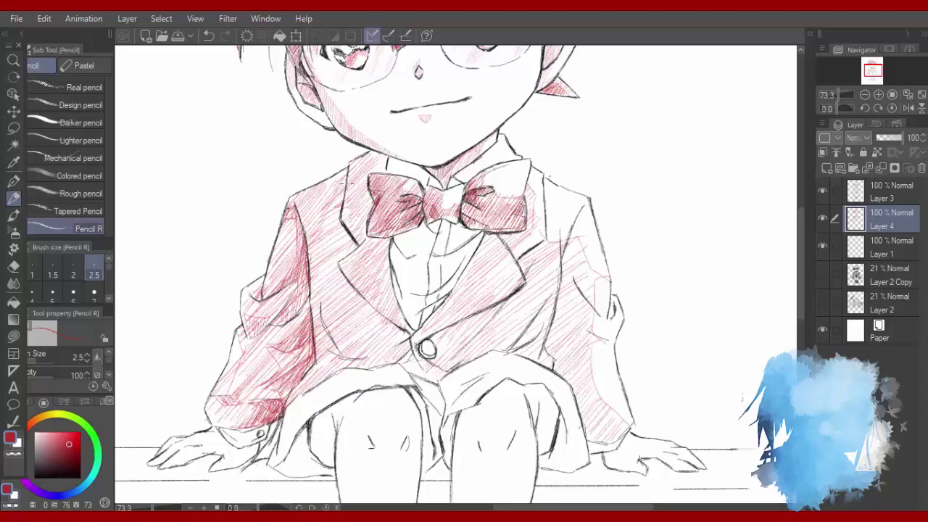
Darken the jacket's left lapel edges and the lower left front fold with deeper red hatching.
{"action": "left_click_drag", "start_coordinate": [344, 183], "coordinate": [334, 221]}
{"action": "left_click_drag", "start_coordinate": [345, 182], "coordinate": [337, 234]}
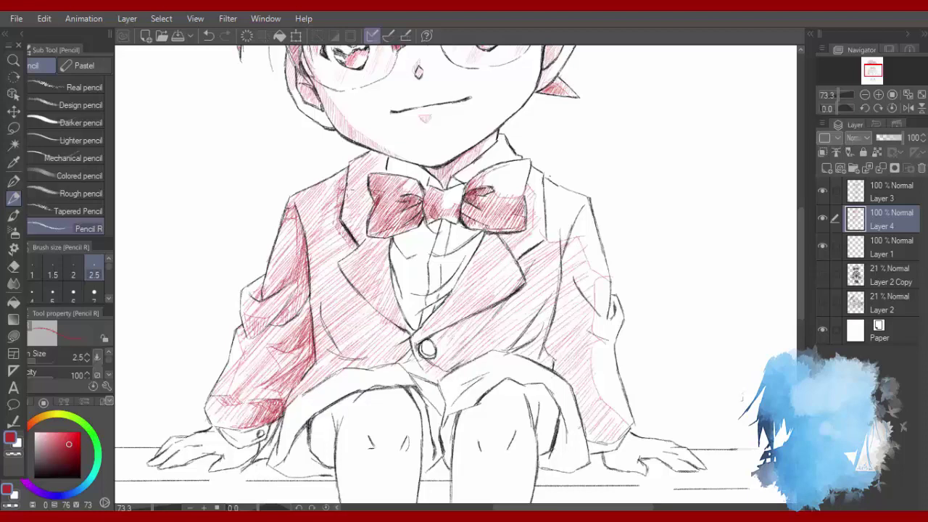
{"action": "left_click_drag", "start_coordinate": [336, 271], "coordinate": [388, 328]}
{"action": "mouse_move", "coordinate": [338, 283]}
{"action": "left_mouse_down"}
{"action": "mouse_move", "coordinate": [397, 333]}
{"action": "mouse_move", "coordinate": [353, 299]}
{"action": "mouse_move", "coordinate": [382, 322]}
{"action": "mouse_move", "coordinate": [375, 353]}
{"action": "left_mouse_up"}
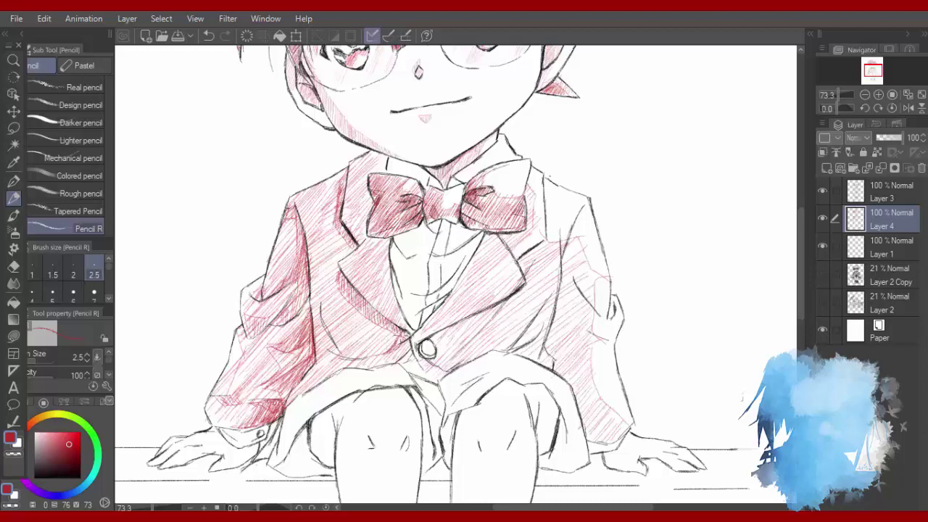
{"action": "left_click_drag", "start_coordinate": [400, 324], "coordinate": [383, 355]}
{"action": "mouse_move", "coordinate": [321, 300]}
{"action": "left_mouse_down"}
{"action": "mouse_move", "coordinate": [327, 332]}
{"action": "mouse_move", "coordinate": [347, 358]}
{"action": "left_mouse_up"}
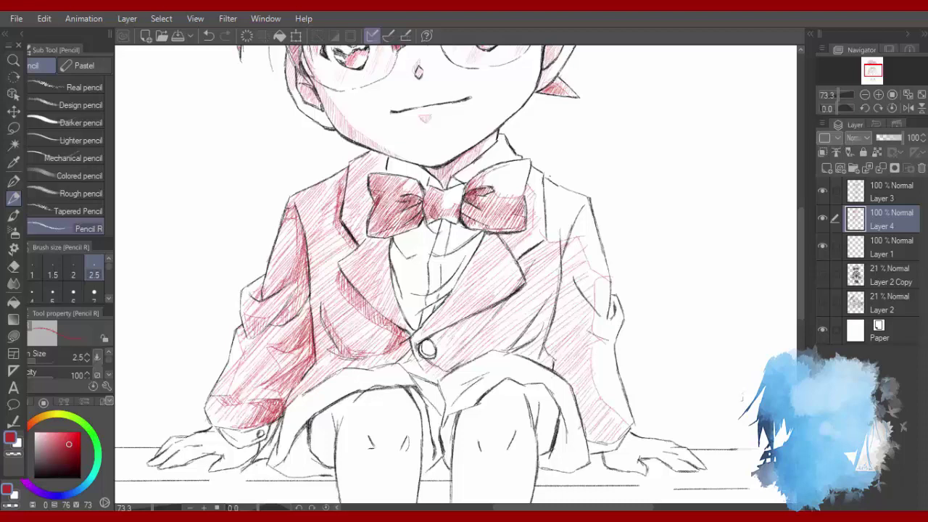
{"action": "mouse_move", "coordinate": [392, 328]}
{"action": "left_mouse_down"}
{"action": "mouse_move", "coordinate": [362, 357]}
{"action": "mouse_move", "coordinate": [374, 353]}
{"action": "mouse_move", "coordinate": [358, 349]}
{"action": "left_mouse_up"}
Sample a lighter red from the drawing and hatch the jacket's left front between the sleeve, lapel and hem.
{"action": "mouse_move", "coordinate": [340, 177]}
{"action": "left_mouse_down"}
{"action": "mouse_move", "coordinate": [320, 224]}
{"action": "mouse_move", "coordinate": [321, 274]}
{"action": "left_mouse_up"}
{"action": "left_click", "coordinate": [327, 250], "text": "alt"}
{"action": "left_click_drag", "start_coordinate": [336, 264], "coordinate": [324, 293]}
{"action": "left_click_drag", "start_coordinate": [406, 346], "coordinate": [363, 368]}
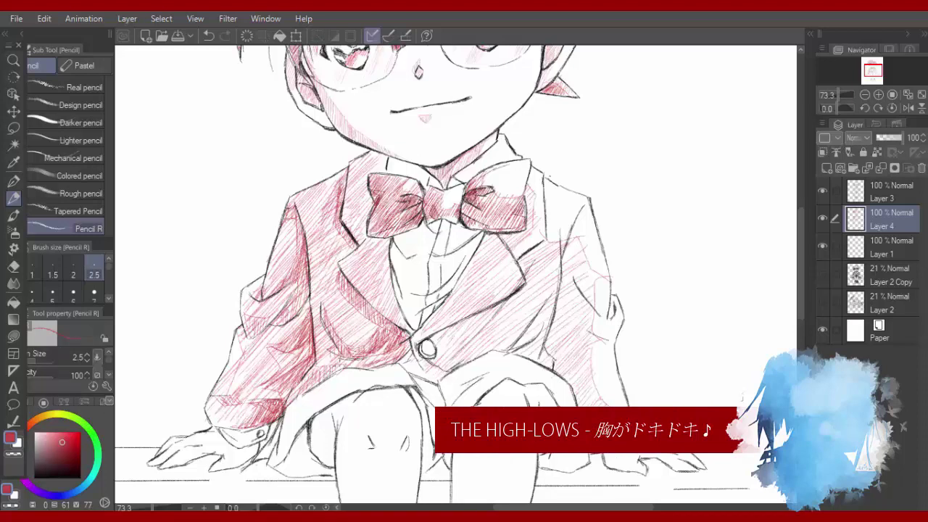
{"action": "left_click_drag", "start_coordinate": [328, 272], "coordinate": [316, 303]}
{"action": "left_click_drag", "start_coordinate": [345, 277], "coordinate": [353, 315]}
{"action": "left_click_drag", "start_coordinate": [325, 274], "coordinate": [317, 319]}
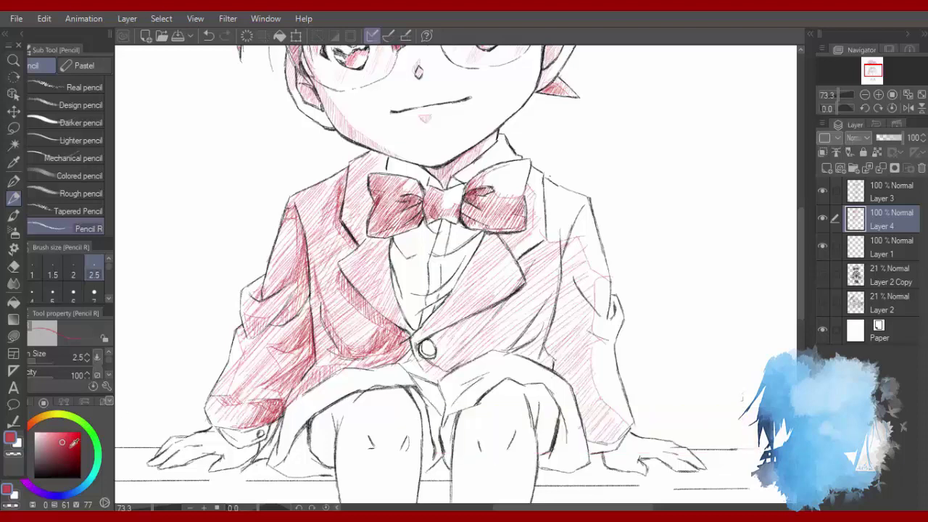
Choose a darker red and hatch the jacket's left lapel beside and below the bow tie.
{"action": "left_click", "coordinate": [66, 446]}
{"action": "left_click_drag", "start_coordinate": [368, 227], "coordinate": [360, 242]}
{"action": "mouse_move", "coordinate": [370, 201]}
{"action": "left_mouse_down"}
{"action": "mouse_move", "coordinate": [358, 239]}
{"action": "mouse_move", "coordinate": [353, 226]}
{"action": "left_mouse_up"}
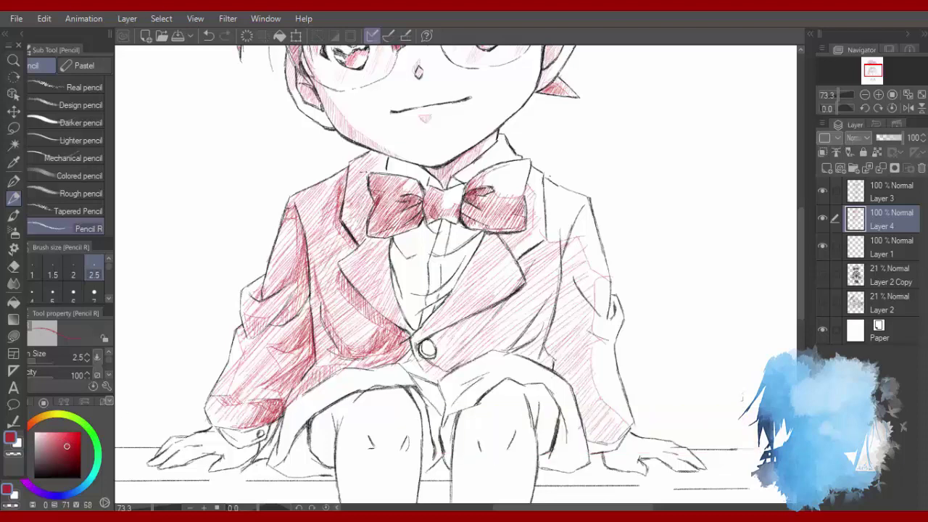
{"action": "mouse_move", "coordinate": [369, 171]}
{"action": "left_mouse_down"}
{"action": "mouse_move", "coordinate": [346, 232]}
{"action": "mouse_move", "coordinate": [376, 259]}
{"action": "mouse_move", "coordinate": [379, 300]}
{"action": "left_mouse_up"}
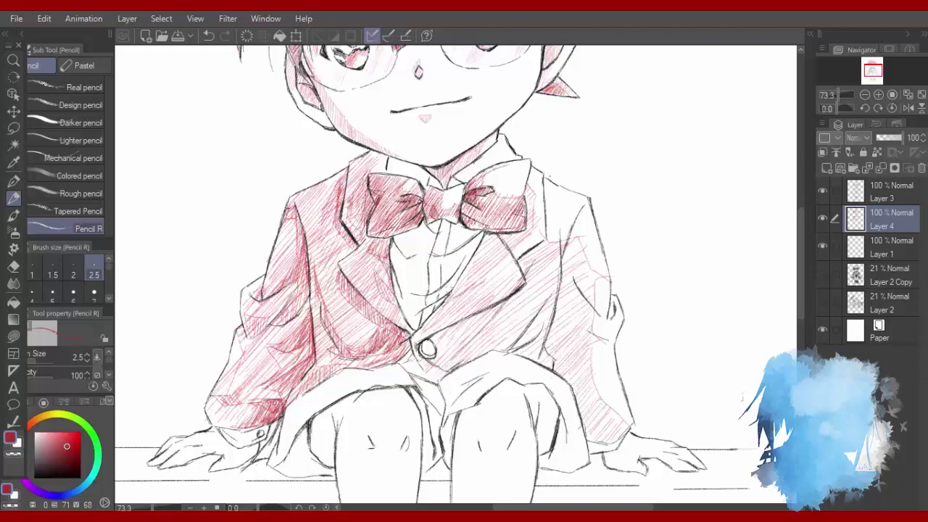
Hatch shadows on the right lapel and below the bow tie, then add a darker red along the lapel's outer edge.
{"action": "left_click", "coordinate": [64, 436]}
{"action": "left_click_drag", "start_coordinate": [475, 276], "coordinate": [454, 297]}
{"action": "left_click_drag", "start_coordinate": [482, 275], "coordinate": [464, 286]}
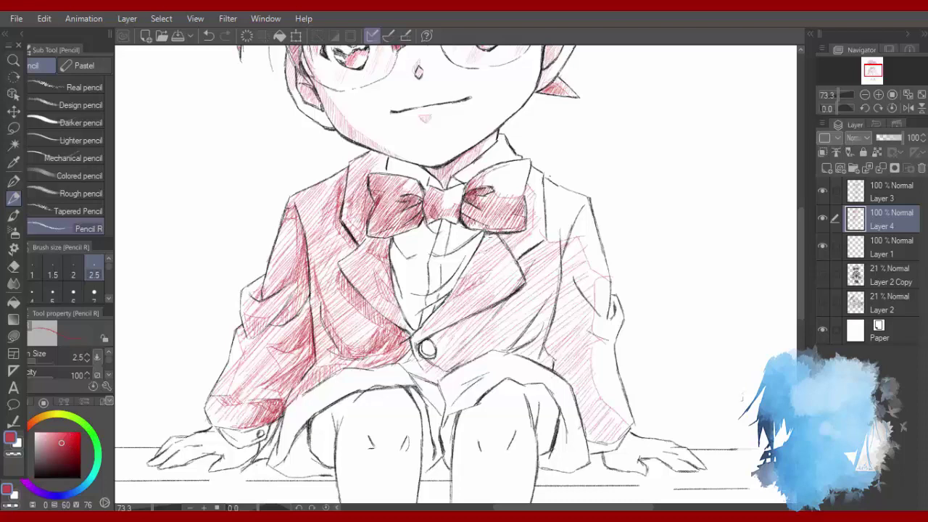
{"action": "left_click_drag", "start_coordinate": [500, 232], "coordinate": [477, 254]}
{"action": "left_click_drag", "start_coordinate": [532, 229], "coordinate": [503, 246]}
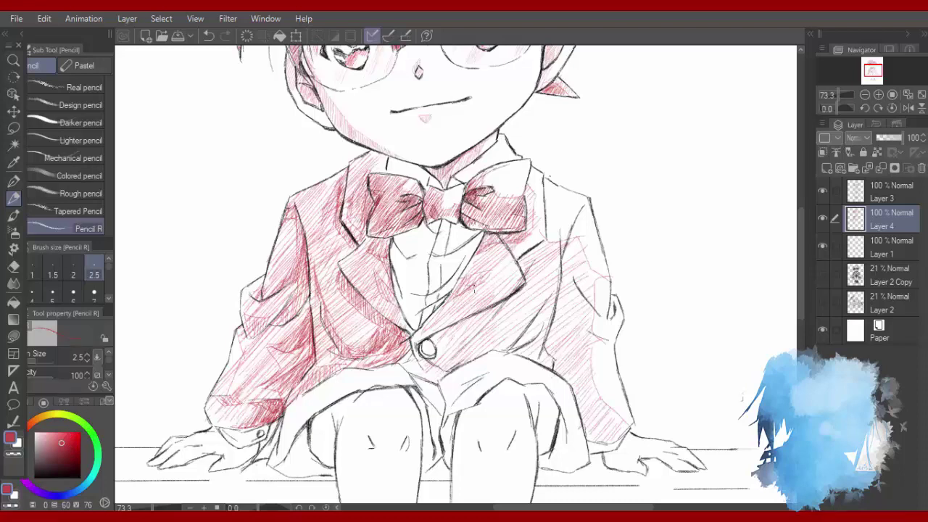
{"action": "left_click", "coordinate": [69, 444]}
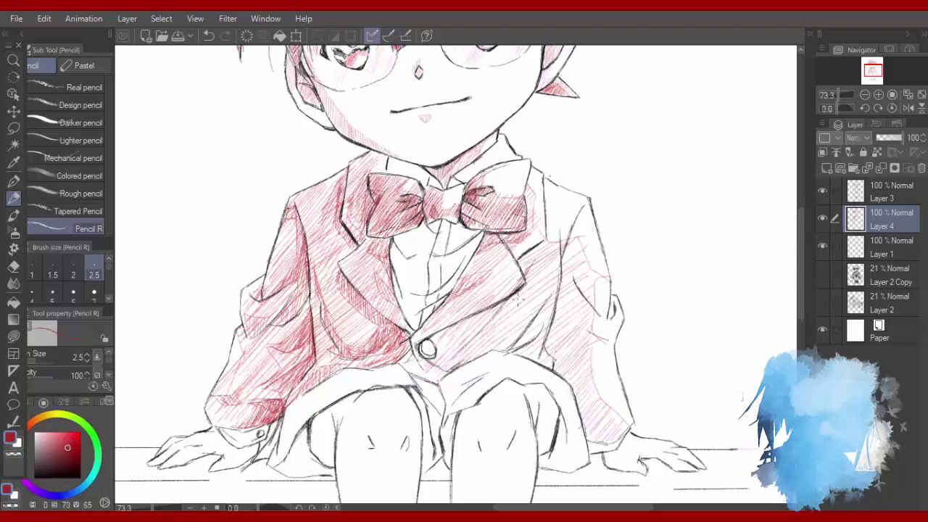
{"action": "left_click_drag", "start_coordinate": [515, 298], "coordinate": [434, 339]}
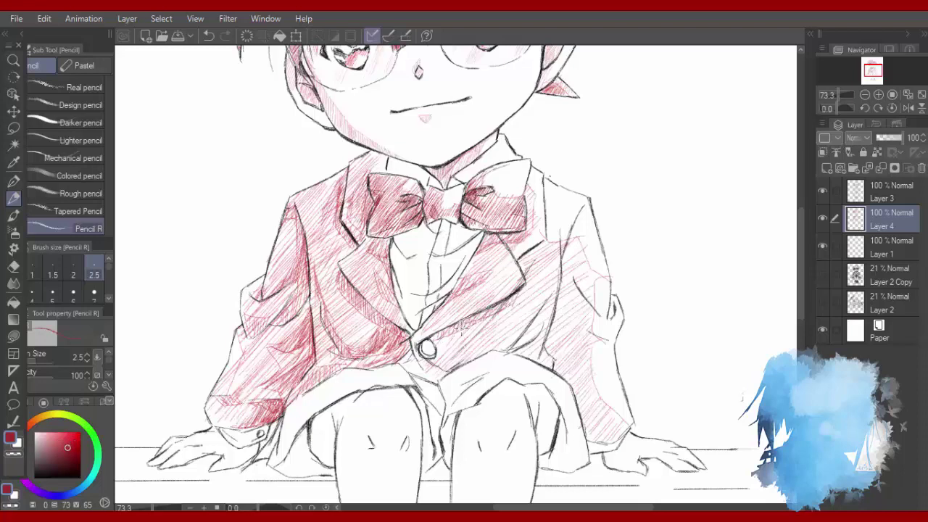
{"action": "mouse_move", "coordinate": [520, 295]}
{"action": "left_mouse_down"}
{"action": "mouse_move", "coordinate": [540, 250]}
{"action": "mouse_move", "coordinate": [528, 262]}
{"action": "left_mouse_up"}
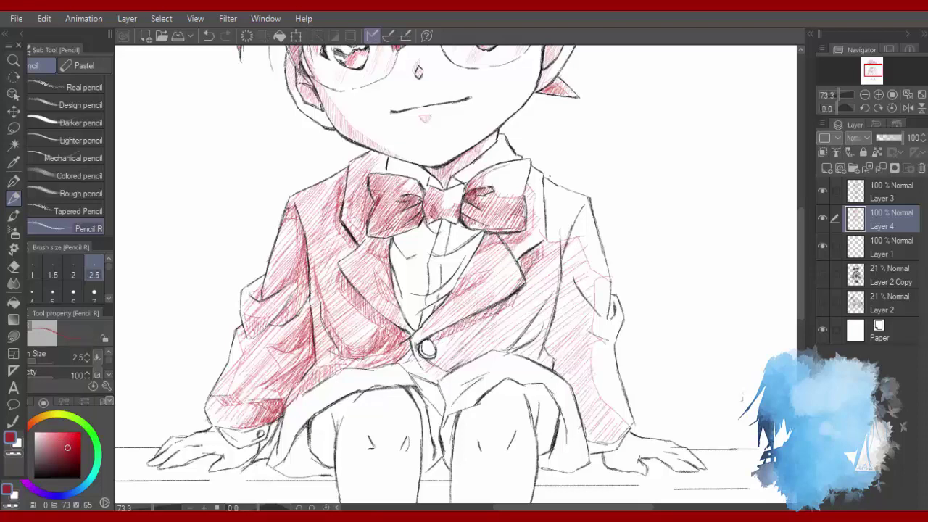
Build up red hatching on the jacket's lower right front, from the button to the side fold.
{"action": "mouse_move", "coordinate": [474, 326]}
{"action": "left_mouse_down"}
{"action": "mouse_move", "coordinate": [433, 372]}
{"action": "mouse_move", "coordinate": [454, 352]}
{"action": "left_mouse_up"}
{"action": "left_click_drag", "start_coordinate": [69, 438], "coordinate": [62, 448]}
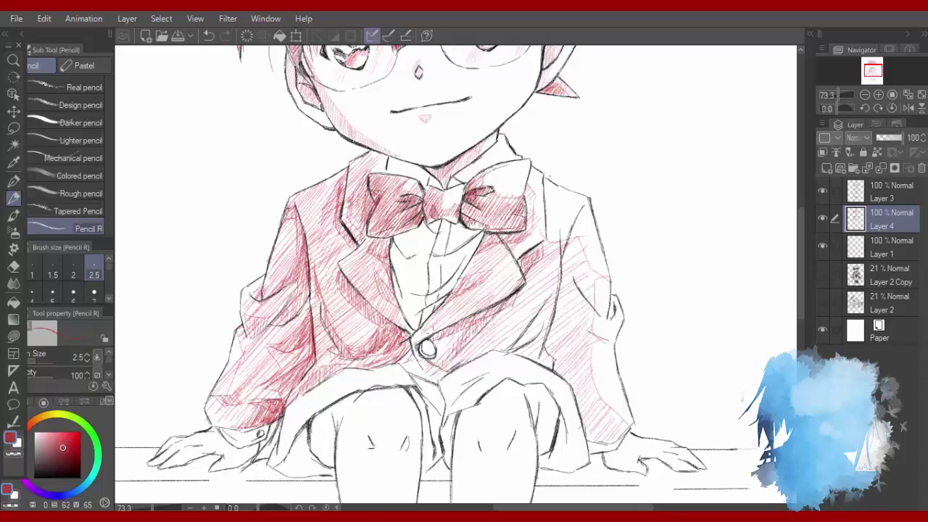
{"action": "left_click", "coordinate": [63, 435]}
{"action": "left_click_drag", "start_coordinate": [490, 317], "coordinate": [436, 369]}
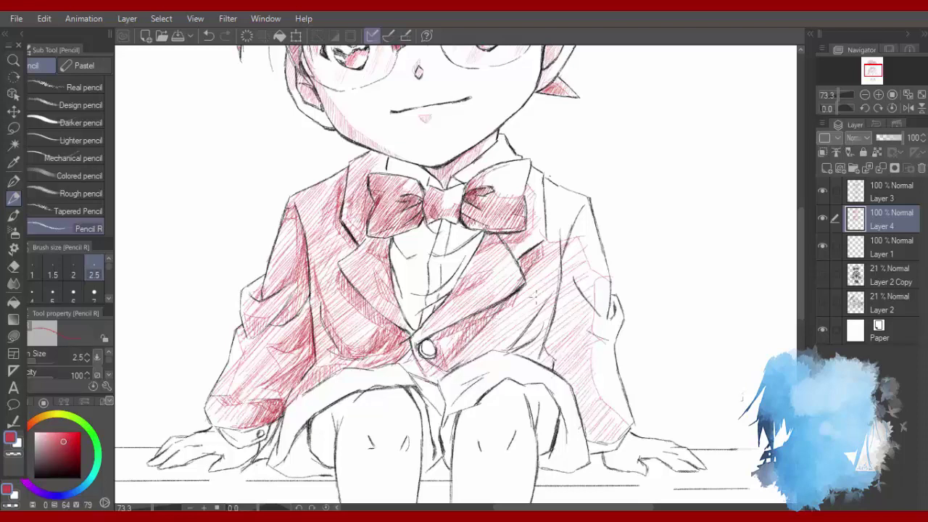
{"action": "mouse_move", "coordinate": [534, 294]}
{"action": "left_mouse_down"}
{"action": "mouse_move", "coordinate": [508, 321]}
{"action": "mouse_move", "coordinate": [515, 318]}
{"action": "left_mouse_up"}
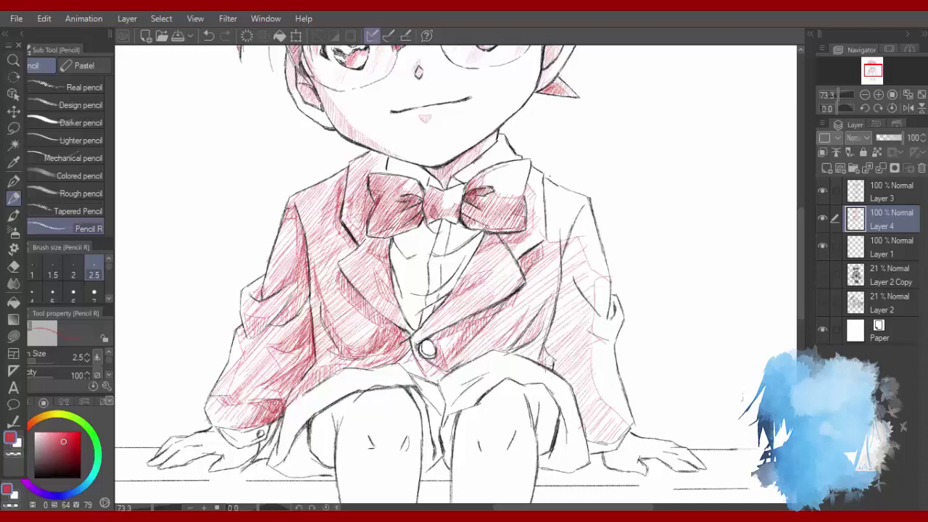
Hatch the right sleeve from shoulder to cuff, adding deeper red shadows along its inner edge and the elbow.
{"action": "mouse_move", "coordinate": [572, 231]}
{"action": "left_mouse_down"}
{"action": "mouse_move", "coordinate": [567, 281]}
{"action": "mouse_move", "coordinate": [592, 303]}
{"action": "mouse_move", "coordinate": [570, 347]}
{"action": "mouse_move", "coordinate": [596, 391]}
{"action": "left_mouse_up"}
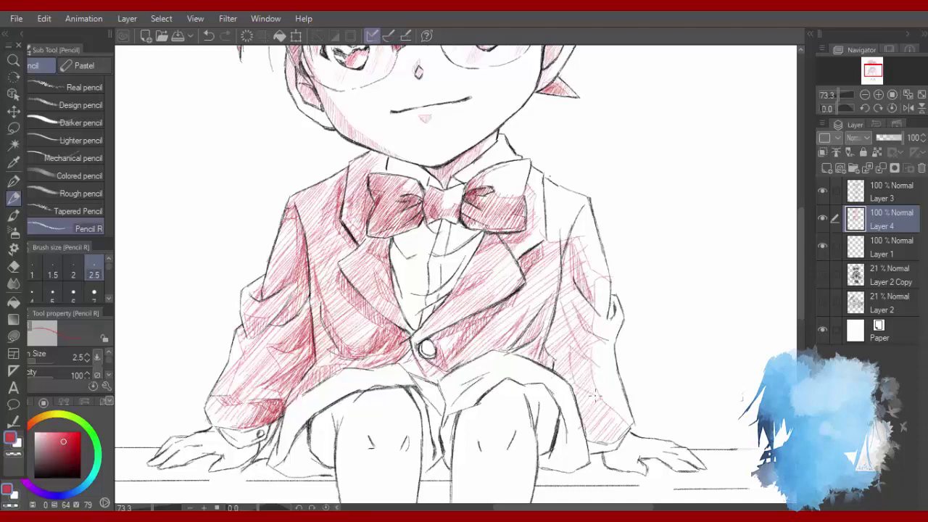
{"action": "mouse_move", "coordinate": [563, 338]}
{"action": "left_mouse_down"}
{"action": "mouse_move", "coordinate": [566, 305]}
{"action": "mouse_move", "coordinate": [558, 383]}
{"action": "mouse_move", "coordinate": [573, 384]}
{"action": "mouse_move", "coordinate": [584, 415]}
{"action": "left_mouse_up"}
{"action": "left_click", "coordinate": [67, 451]}
{"action": "mouse_move", "coordinate": [558, 311]}
{"action": "left_mouse_down"}
{"action": "mouse_move", "coordinate": [566, 338]}
{"action": "mouse_move", "coordinate": [555, 364]}
{"action": "mouse_move", "coordinate": [573, 326]}
{"action": "mouse_move", "coordinate": [584, 414]}
{"action": "left_mouse_up"}
{"action": "left_click", "coordinate": [72, 438]}
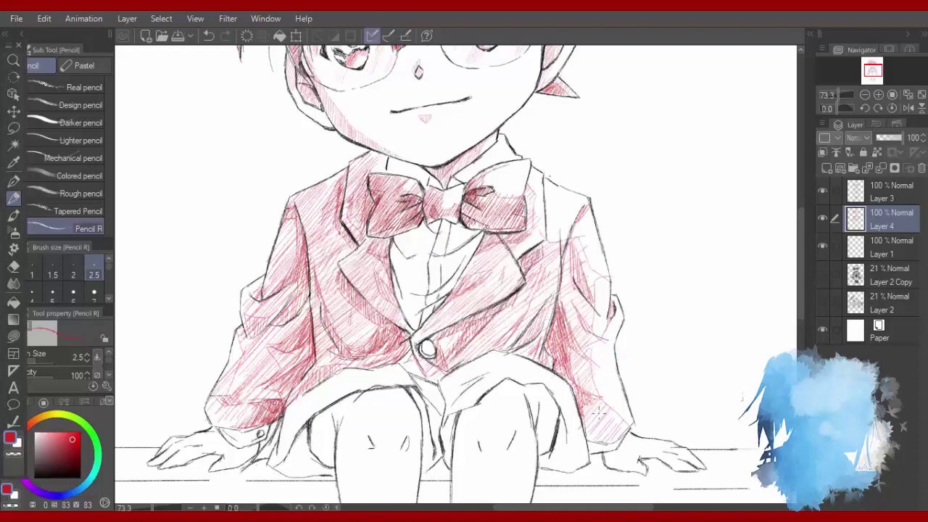
{"action": "left_click_drag", "start_coordinate": [589, 416], "coordinate": [582, 433]}
{"action": "left_click_drag", "start_coordinate": [615, 354], "coordinate": [618, 338]}
Choose a brighter red and hatch shadows on both sides of the shirt collar.
{"action": "scroll", "coordinate": [464, 428], "scroll_direction": "down", "scroll_amount": 7}
{"action": "scroll", "coordinate": [469, 460], "scroll_direction": "up", "scroll_amount": 5}
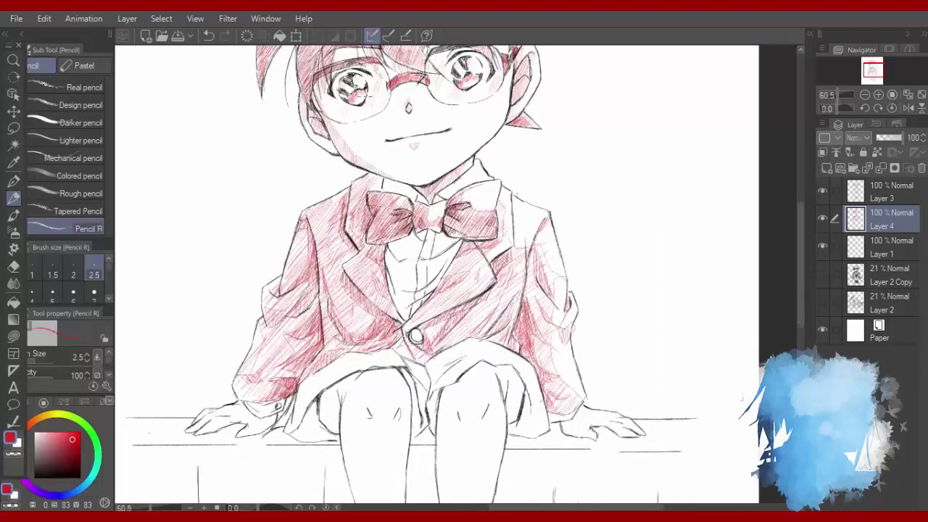
{"action": "mouse_move", "coordinate": [71, 439]}
{"action": "left_mouse_down"}
{"action": "mouse_move", "coordinate": [56, 431]}
{"action": "mouse_move", "coordinate": [69, 435]}
{"action": "left_mouse_up"}
{"action": "scroll", "coordinate": [404, 191], "scroll_direction": "up", "scroll_amount": 2}
{"action": "mouse_move", "coordinate": [373, 174]}
{"action": "left_mouse_down"}
{"action": "mouse_move", "coordinate": [409, 178]}
{"action": "mouse_move", "coordinate": [388, 191]}
{"action": "left_mouse_up"}
{"action": "left_click_drag", "start_coordinate": [419, 182], "coordinate": [385, 193]}
{"action": "left_click_drag", "start_coordinate": [503, 164], "coordinate": [480, 178]}
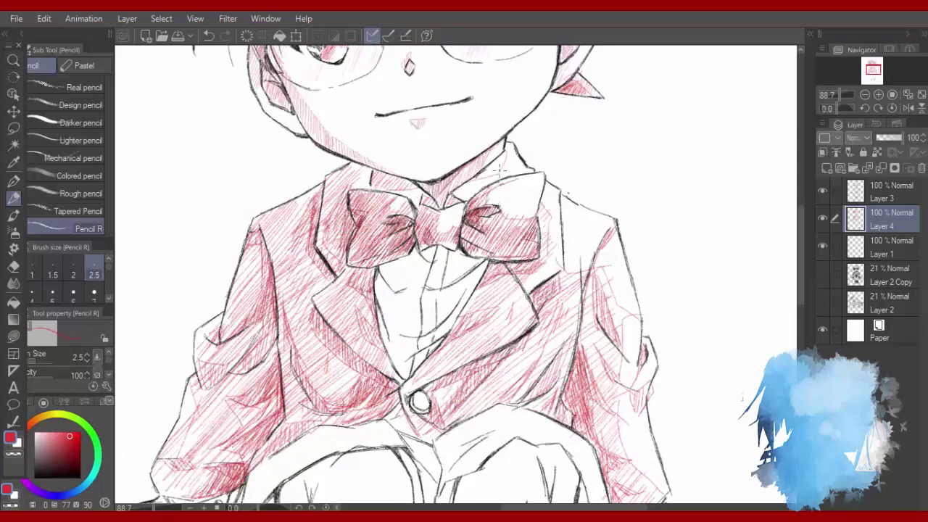
Hatch the shirt's shadows below the bow tie, across the folds and down to the point above the jacket button.
{"action": "mouse_move", "coordinate": [402, 258]}
{"action": "left_mouse_down"}
{"action": "mouse_move", "coordinate": [390, 292]}
{"action": "mouse_move", "coordinate": [381, 284]}
{"action": "left_mouse_up"}
{"action": "left_click_drag", "start_coordinate": [448, 280], "coordinate": [439, 288]}
{"action": "left_click_drag", "start_coordinate": [471, 256], "coordinate": [416, 332]}
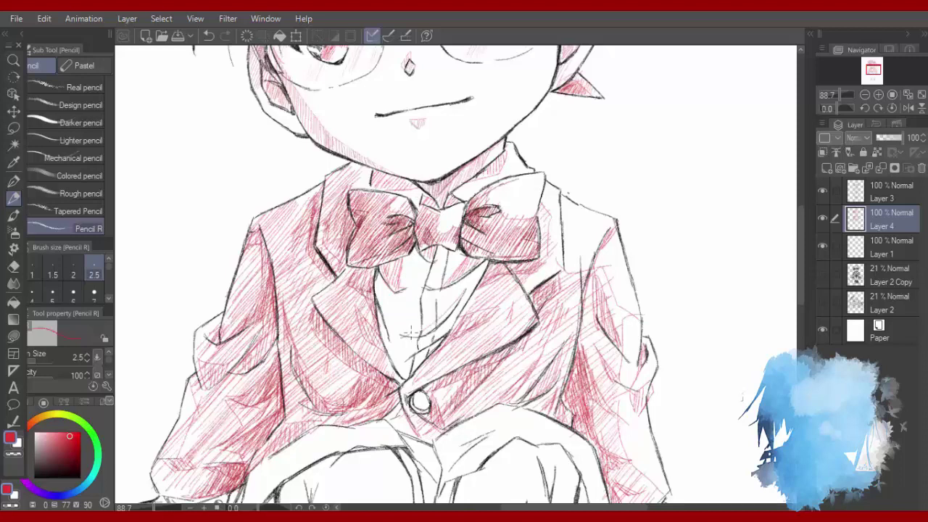
{"action": "left_click_drag", "start_coordinate": [454, 303], "coordinate": [409, 335]}
{"action": "mouse_move", "coordinate": [463, 296]}
{"action": "left_mouse_down"}
{"action": "mouse_move", "coordinate": [427, 319]}
{"action": "mouse_move", "coordinate": [412, 315]}
{"action": "left_mouse_up"}
{"action": "left_click_drag", "start_coordinate": [456, 302], "coordinate": [432, 323]}
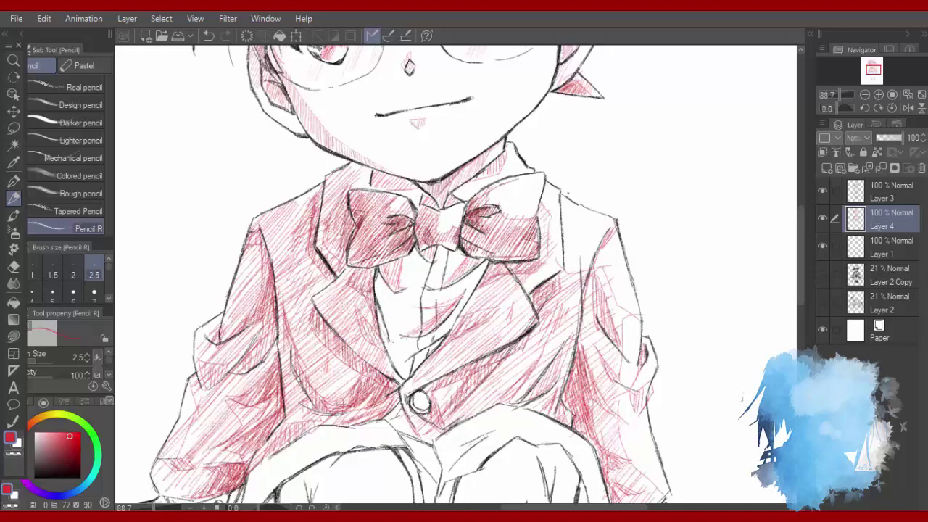
{"action": "left_click_drag", "start_coordinate": [406, 355], "coordinate": [399, 374]}
{"action": "left_click_drag", "start_coordinate": [445, 343], "coordinate": [407, 364]}
{"action": "left_click_drag", "start_coordinate": [421, 364], "coordinate": [403, 372]}
{"action": "left_click_drag", "start_coordinate": [439, 341], "coordinate": [416, 364]}
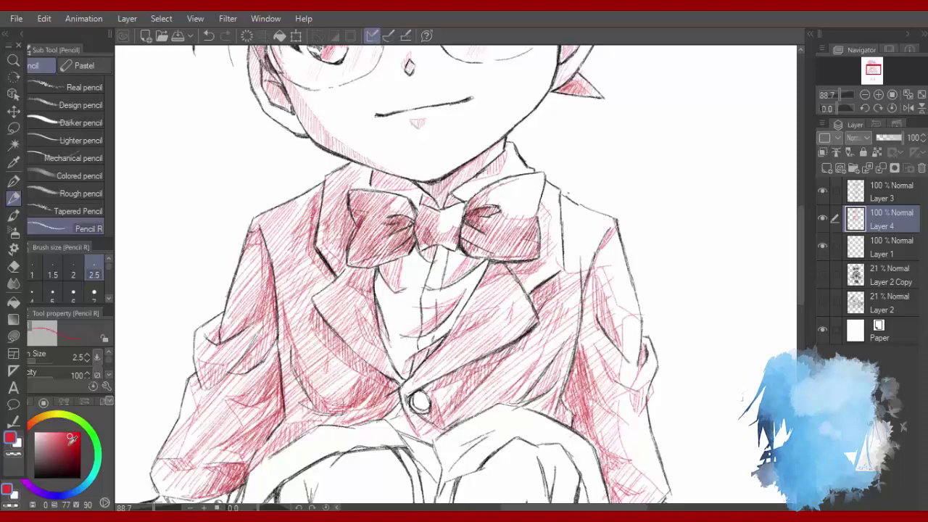
Choose a duller red and deepen the shirt's shadows under the bow tie and along the lapel edges.
{"action": "left_click_drag", "start_coordinate": [71, 438], "coordinate": [62, 446]}
{"action": "left_click_drag", "start_coordinate": [486, 268], "coordinate": [469, 290]}
{"action": "mouse_move", "coordinate": [489, 266]}
{"action": "left_mouse_down"}
{"action": "mouse_move", "coordinate": [460, 289]}
{"action": "mouse_move", "coordinate": [465, 301]}
{"action": "left_mouse_up"}
{"action": "mouse_move", "coordinate": [426, 263]}
{"action": "left_mouse_down"}
{"action": "mouse_move", "coordinate": [400, 278]}
{"action": "mouse_move", "coordinate": [409, 274]}
{"action": "left_mouse_up"}
{"action": "mouse_move", "coordinate": [439, 247]}
{"action": "left_mouse_down"}
{"action": "mouse_move", "coordinate": [426, 263]}
{"action": "mouse_move", "coordinate": [438, 263]}
{"action": "left_mouse_up"}
{"action": "mouse_move", "coordinate": [465, 251]}
{"action": "left_mouse_down"}
{"action": "mouse_move", "coordinate": [451, 267]}
{"action": "mouse_move", "coordinate": [472, 285]}
{"action": "left_mouse_up"}
{"action": "left_click_drag", "start_coordinate": [378, 280], "coordinate": [383, 297]}
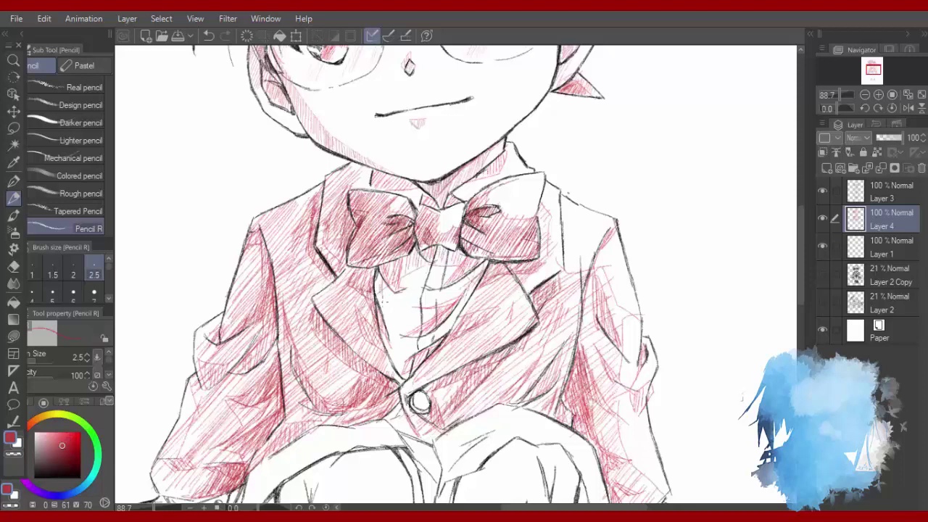
{"action": "left_click_drag", "start_coordinate": [408, 346], "coordinate": [390, 352]}
{"action": "left_click_drag", "start_coordinate": [438, 332], "coordinate": [395, 353]}
Hatch the shirt cuffs at both wrists with light red strokes.
{"action": "key", "text": "ctrl+minus"}
{"action": "key", "text": "ctrl+minus"}
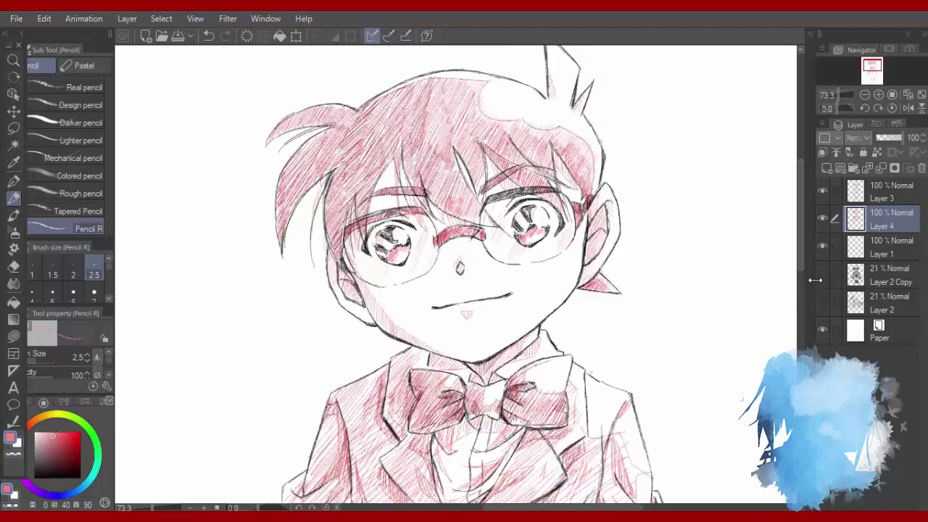
{"action": "left_click_drag", "start_coordinate": [800, 252], "coordinate": [803, 326]}
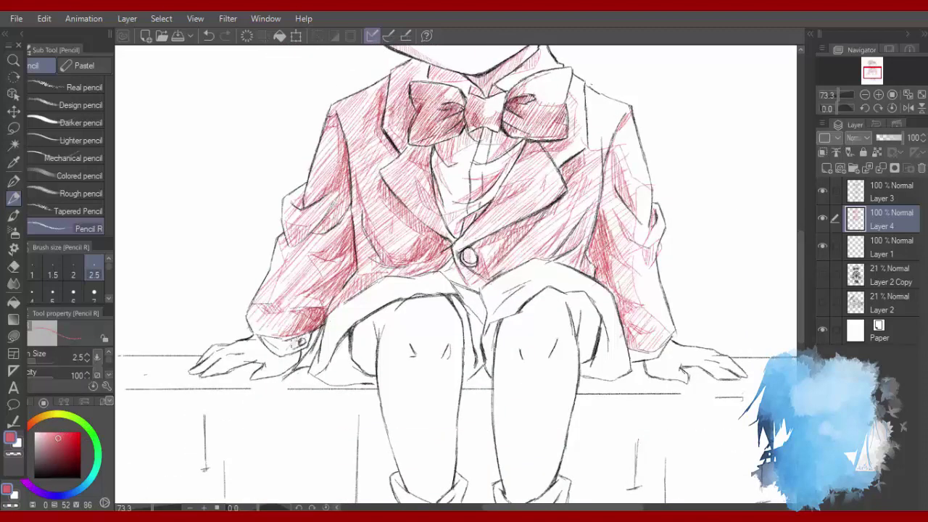
{"action": "left_click_drag", "start_coordinate": [277, 338], "coordinate": [272, 350]}
{"action": "scroll", "coordinate": [420, 420], "scroll_direction": "up", "scroll_amount": 2}
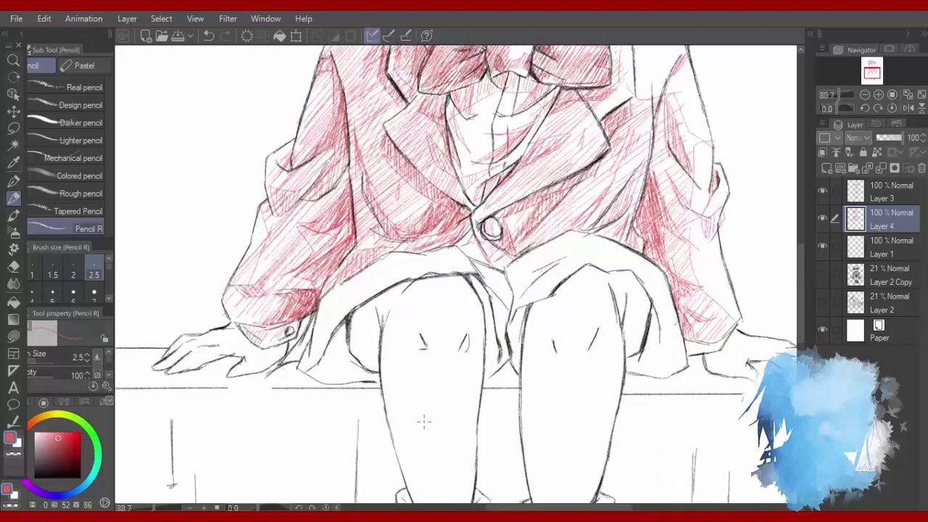
{"action": "left_click_drag", "start_coordinate": [738, 343], "coordinate": [731, 355]}
{"action": "mouse_move", "coordinate": [772, 319]}
{"action": "left_mouse_down"}
{"action": "mouse_move", "coordinate": [757, 337]}
{"action": "mouse_move", "coordinate": [732, 342]}
{"action": "left_mouse_up"}
{"action": "left_click_drag", "start_coordinate": [730, 328], "coordinate": [715, 347]}
Choose a darker muted red and deepen the hatching on the left and right shirt cuffs.
{"action": "left_click", "coordinate": [47, 437]}
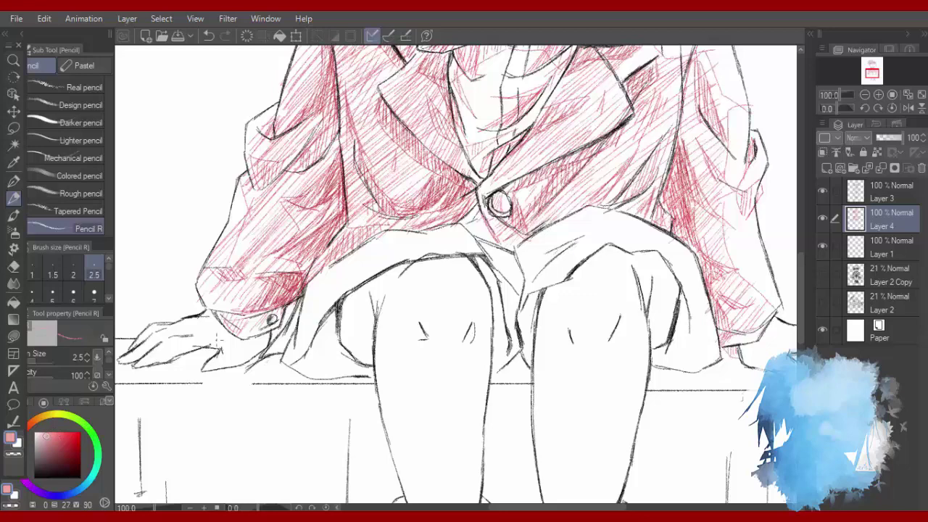
{"action": "left_click", "coordinate": [58, 443]}
{"action": "mouse_move", "coordinate": [282, 306]}
{"action": "left_mouse_down"}
{"action": "mouse_move", "coordinate": [246, 334]}
{"action": "mouse_move", "coordinate": [233, 317]}
{"action": "mouse_move", "coordinate": [220, 328]}
{"action": "left_mouse_up"}
{"action": "left_click_drag", "start_coordinate": [244, 314], "coordinate": [225, 331]}
{"action": "left_click_drag", "start_coordinate": [558, 507], "coordinate": [578, 507]}
{"action": "left_click_drag", "start_coordinate": [679, 317], "coordinate": [660, 341]}
{"action": "left_click_drag", "start_coordinate": [680, 317], "coordinate": [666, 338]}
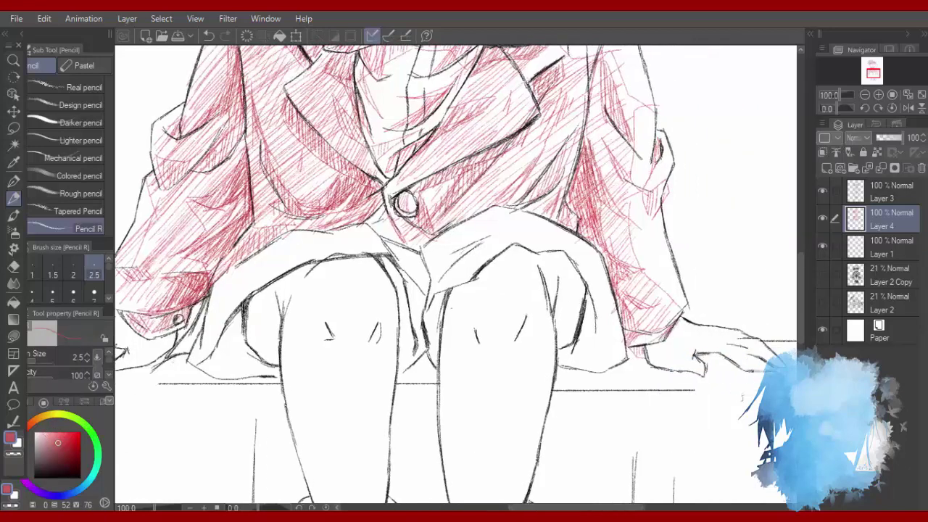
Choose a muted red and hatch the shaded outer sides of both legs of the shorts.
{"action": "scroll", "coordinate": [342, 306], "scroll_direction": "down", "scroll_amount": 3}
{"action": "scroll", "coordinate": [342, 306], "scroll_direction": "up", "scroll_amount": 1}
{"action": "left_click", "coordinate": [48, 443]}
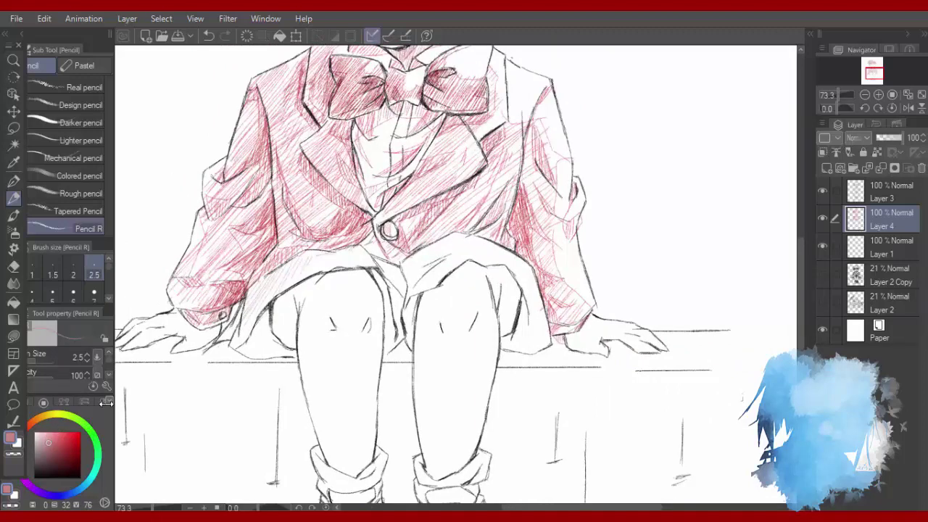
{"action": "left_click", "coordinate": [56, 438]}
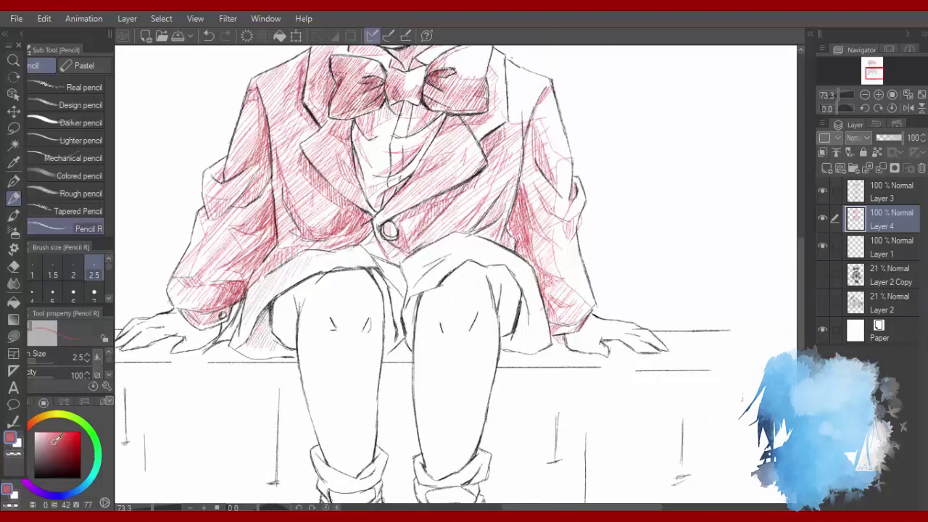
{"action": "left_click_drag", "start_coordinate": [252, 327], "coordinate": [270, 346]}
{"action": "mouse_move", "coordinate": [522, 303]}
{"action": "left_mouse_down"}
{"action": "mouse_move", "coordinate": [512, 345]}
{"action": "mouse_move", "coordinate": [535, 342]}
{"action": "mouse_move", "coordinate": [508, 341]}
{"action": "left_mouse_up"}
Choose a stronger red and hatch the shorts' outer folds, the central gap and the area under the jacket hem.
{"action": "left_click", "coordinate": [71, 437]}
{"action": "left_click_drag", "start_coordinate": [275, 328], "coordinate": [246, 344]}
{"action": "left_click_drag", "start_coordinate": [529, 301], "coordinate": [517, 338]}
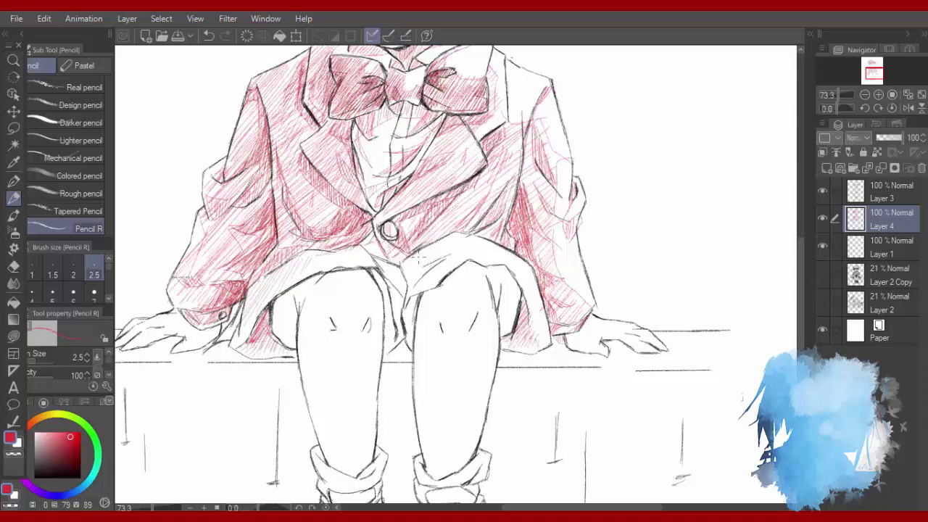
{"action": "left_click_drag", "start_coordinate": [433, 254], "coordinate": [410, 284]}
{"action": "mouse_move", "coordinate": [445, 252]}
{"action": "left_mouse_down"}
{"action": "mouse_move", "coordinate": [408, 285]}
{"action": "mouse_move", "coordinate": [380, 276]}
{"action": "left_mouse_up"}
{"action": "mouse_move", "coordinate": [395, 262]}
{"action": "left_mouse_down"}
{"action": "mouse_move", "coordinate": [385, 281]}
{"action": "mouse_move", "coordinate": [388, 316]}
{"action": "left_mouse_up"}
{"action": "left_click_drag", "start_coordinate": [402, 302], "coordinate": [391, 324]}
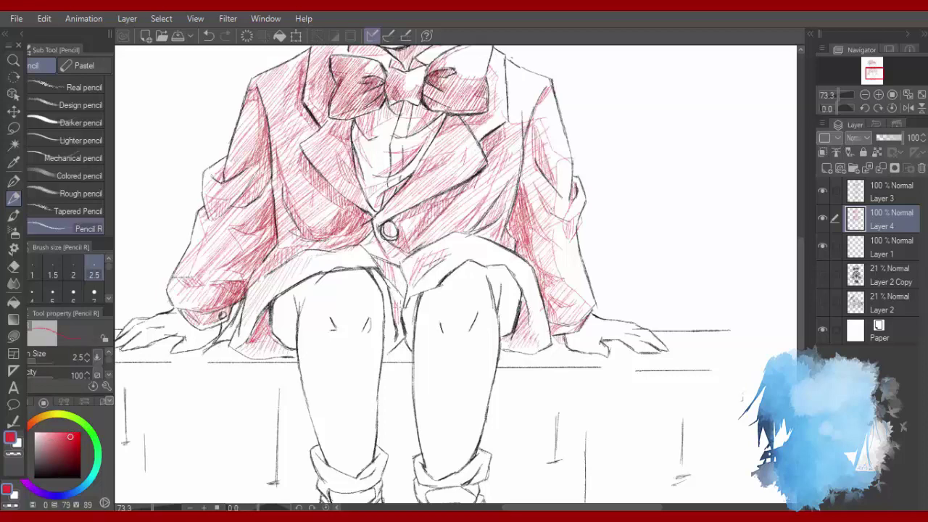
{"action": "left_click_drag", "start_coordinate": [328, 252], "coordinate": [308, 263]}
Fill the upper parts of the shorts with muted red hatching and darken the inner fold between the legs.
{"action": "left_click", "coordinate": [48, 447]}
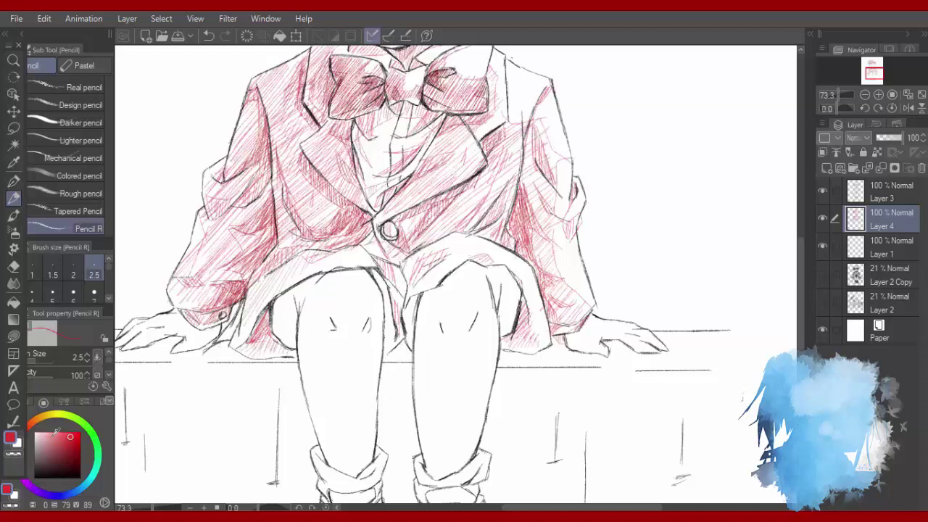
{"action": "left_click", "coordinate": [57, 440]}
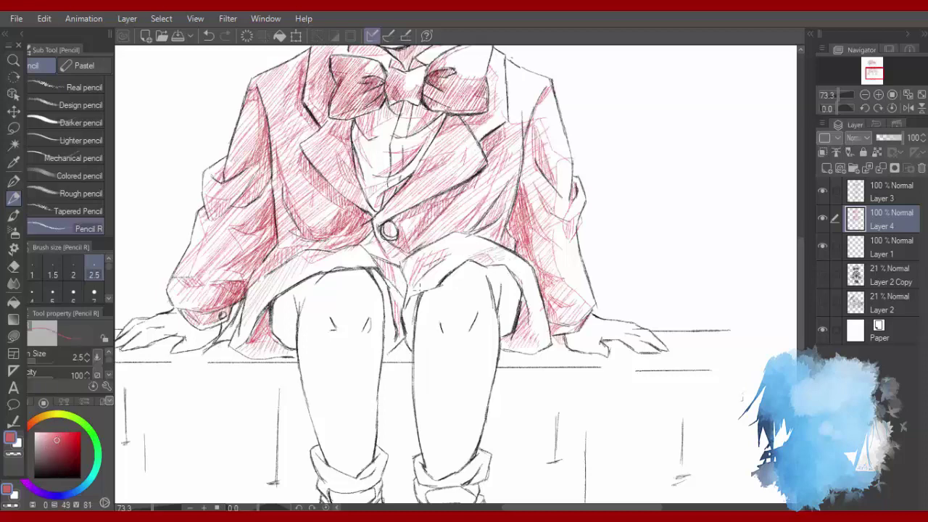
{"action": "left_click_drag", "start_coordinate": [458, 261], "coordinate": [423, 288]}
{"action": "mouse_move", "coordinate": [322, 269]}
{"action": "left_mouse_down"}
{"action": "mouse_move", "coordinate": [361, 258]}
{"action": "mouse_move", "coordinate": [297, 278]}
{"action": "mouse_move", "coordinate": [259, 300]}
{"action": "mouse_move", "coordinate": [260, 311]}
{"action": "left_mouse_up"}
{"action": "mouse_move", "coordinate": [467, 233]}
{"action": "left_mouse_down"}
{"action": "mouse_move", "coordinate": [445, 250]}
{"action": "mouse_move", "coordinate": [429, 246]}
{"action": "left_mouse_up"}
{"action": "left_click", "coordinate": [68, 444]}
{"action": "left_click_drag", "start_coordinate": [413, 293], "coordinate": [406, 334]}
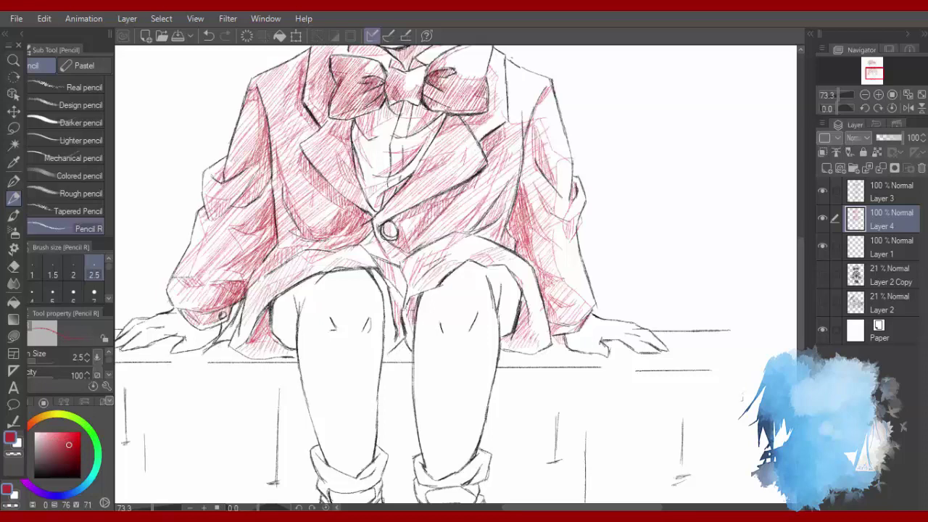
Deepen the red hatching on the shorts' outer edge and inner fold, and just below the jacket's button area.
{"action": "left_click_drag", "start_coordinate": [529, 304], "coordinate": [520, 329]}
{"action": "left_click_drag", "start_coordinate": [371, 266], "coordinate": [378, 283]}
{"action": "left_click_drag", "start_coordinate": [377, 276], "coordinate": [389, 315]}
{"action": "left_click_drag", "start_coordinate": [386, 300], "coordinate": [388, 341]}
{"action": "left_click_drag", "start_coordinate": [374, 271], "coordinate": [381, 286]}
{"action": "left_click", "coordinate": [72, 438]}
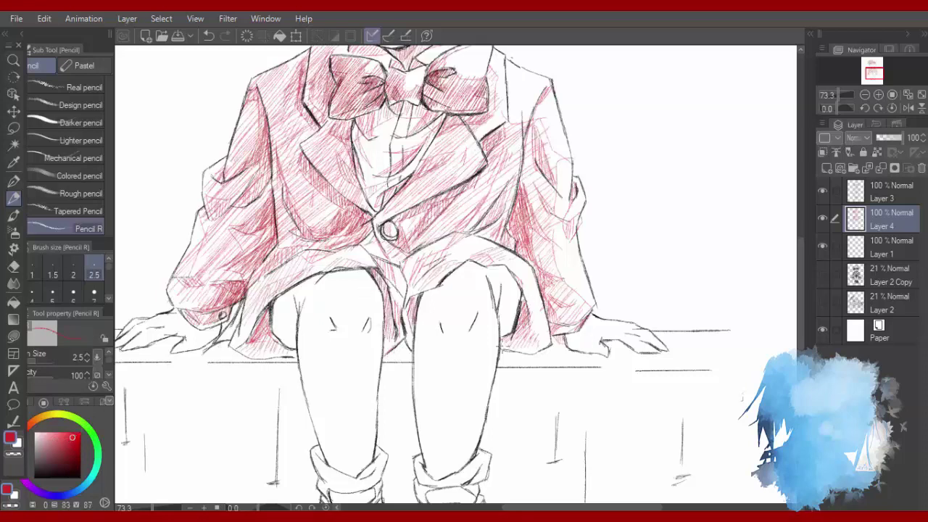
{"action": "left_click", "coordinate": [74, 448]}
{"action": "mouse_move", "coordinate": [380, 234]}
{"action": "left_mouse_down"}
{"action": "mouse_move", "coordinate": [362, 248]}
{"action": "mouse_move", "coordinate": [382, 260]}
{"action": "left_mouse_up"}
Choose a lighter muted red and hatch the inside of both shorts legs beside the thighs.
{"action": "left_click", "coordinate": [53, 433]}
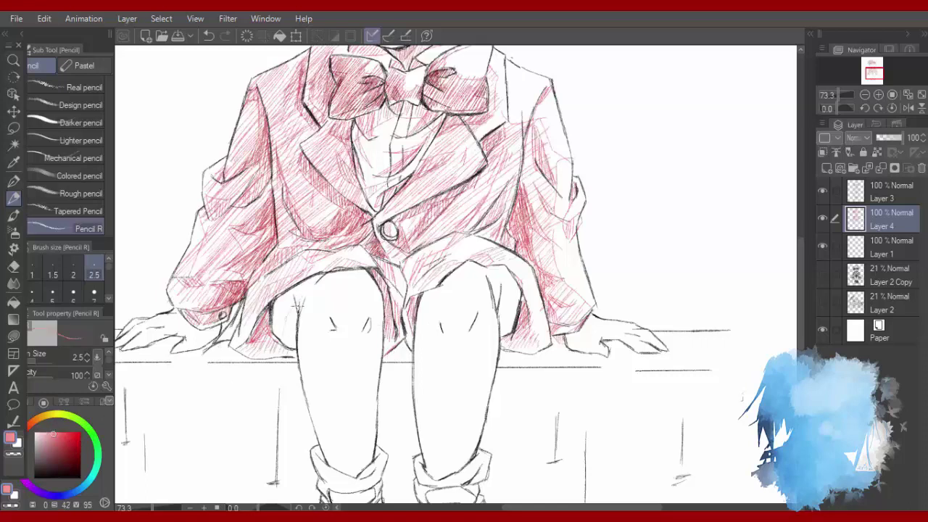
{"action": "left_click_drag", "start_coordinate": [297, 300], "coordinate": [289, 341]}
{"action": "left_click", "coordinate": [61, 438]}
{"action": "left_click_drag", "start_coordinate": [304, 294], "coordinate": [281, 337]}
{"action": "mouse_move", "coordinate": [301, 298]}
{"action": "left_mouse_down"}
{"action": "mouse_move", "coordinate": [292, 336]}
{"action": "mouse_move", "coordinate": [293, 303]}
{"action": "mouse_move", "coordinate": [272, 321]}
{"action": "left_mouse_up"}
{"action": "mouse_move", "coordinate": [313, 280]}
{"action": "left_mouse_down"}
{"action": "mouse_move", "coordinate": [277, 313]}
{"action": "mouse_move", "coordinate": [286, 296]}
{"action": "left_mouse_up"}
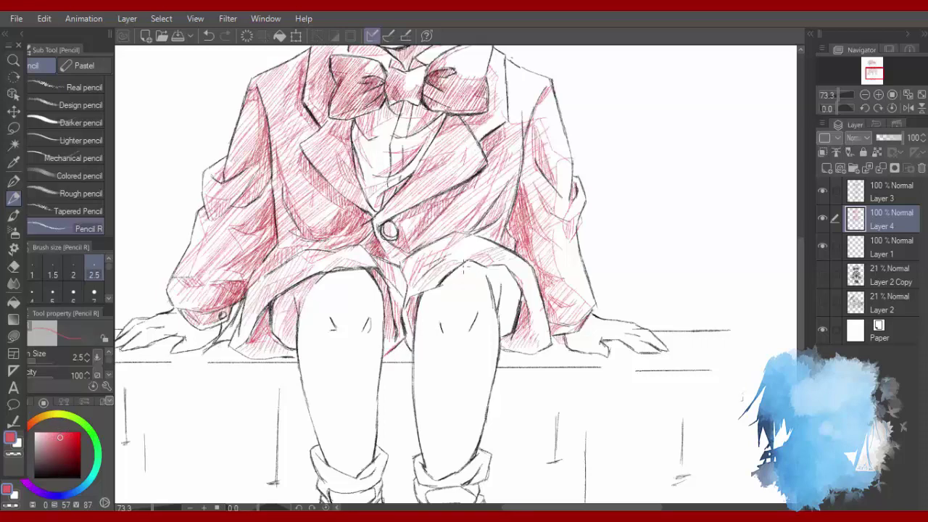
{"action": "mouse_move", "coordinate": [491, 264]}
{"action": "left_mouse_down"}
{"action": "mouse_move", "coordinate": [480, 276]}
{"action": "mouse_move", "coordinate": [493, 287]}
{"action": "left_mouse_up"}
{"action": "left_click_drag", "start_coordinate": [506, 273], "coordinate": [495, 300]}
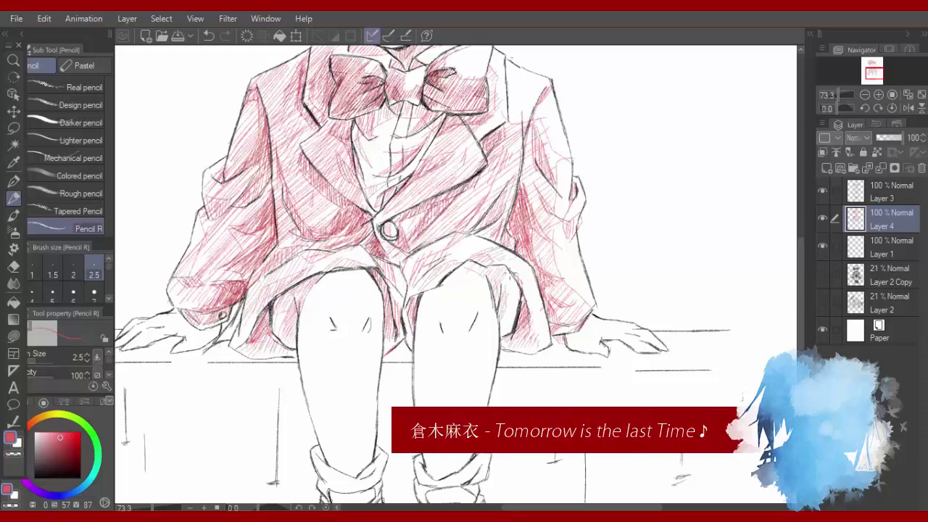
Choose a soft muted red and hatch the shadow beneath and beside the left knee.
{"action": "left_click", "coordinate": [45, 434]}
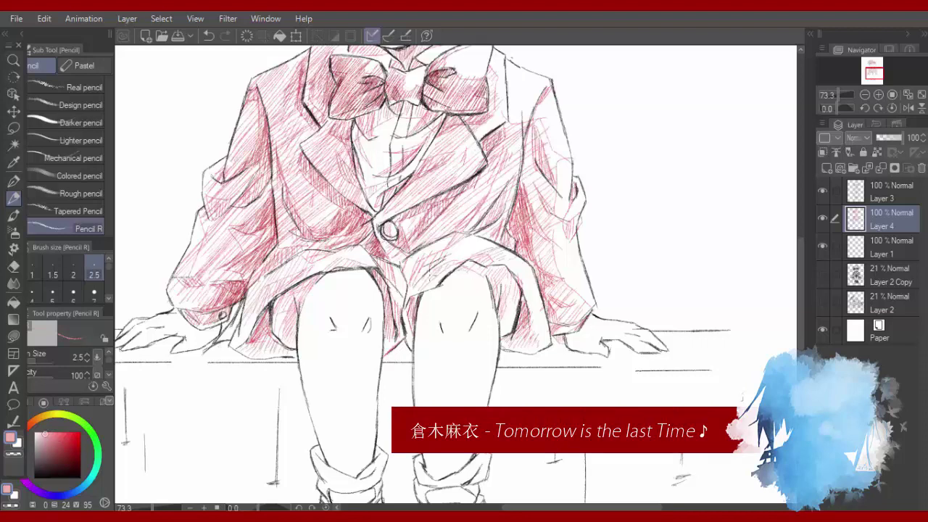
{"action": "left_click_drag", "start_coordinate": [52, 435], "coordinate": [58, 439]}
{"action": "left_click_drag", "start_coordinate": [338, 338], "coordinate": [364, 340]}
{"action": "left_click_drag", "start_coordinate": [371, 336], "coordinate": [353, 354]}
{"action": "left_click_drag", "start_coordinate": [378, 304], "coordinate": [364, 334]}
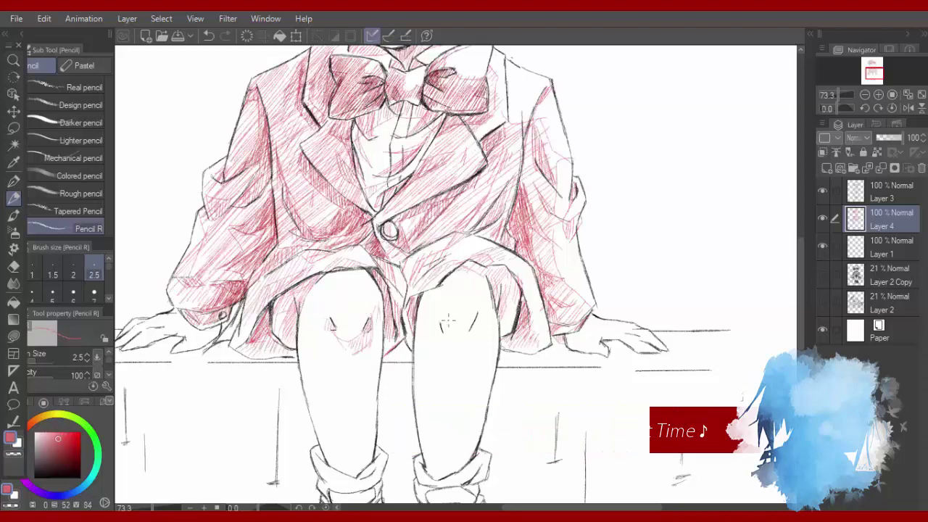
{"action": "mouse_move", "coordinate": [447, 322]}
{"action": "left_mouse_down"}
{"action": "mouse_move", "coordinate": [480, 312]}
{"action": "mouse_move", "coordinate": [440, 323]}
{"action": "mouse_move", "coordinate": [456, 347]}
{"action": "mouse_move", "coordinate": [471, 336]}
{"action": "mouse_move", "coordinate": [457, 354]}
{"action": "left_mouse_up"}
{"action": "left_click_drag", "start_coordinate": [474, 338], "coordinate": [460, 358]}
{"action": "left_click_drag", "start_coordinate": [477, 319], "coordinate": [466, 348]}
{"action": "scroll", "coordinate": [492, 389], "scroll_direction": "up", "scroll_amount": 1}
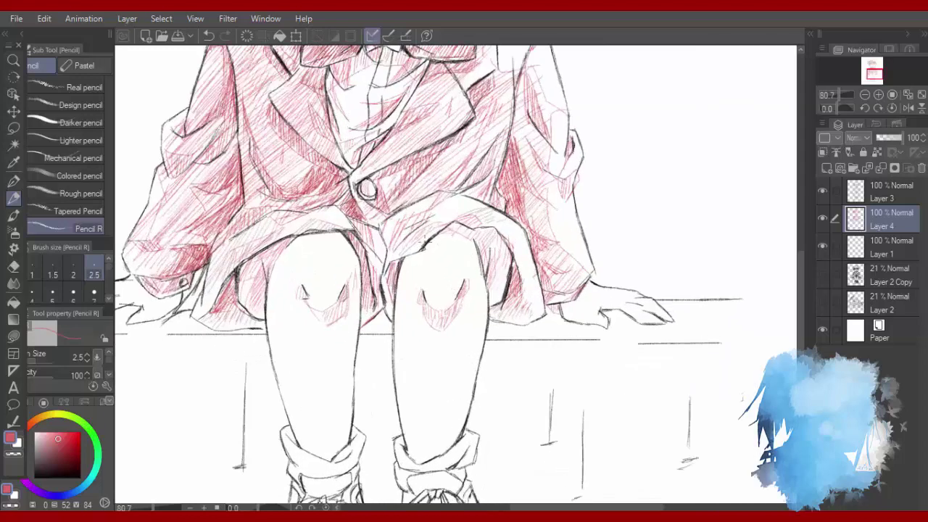
{"action": "key", "text": "ctrl+z"}
{"action": "key", "text": "ctrl+z"}
{"action": "key", "text": "ctrl+z"}
{"action": "key", "text": "ctrl+z"}
{"action": "key", "text": "ctrl+z"}
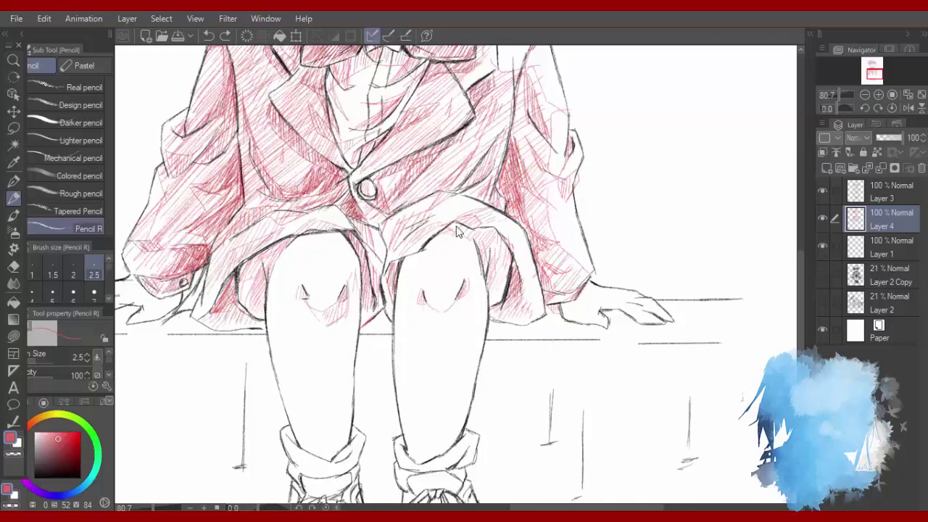
{"action": "key", "text": "ctrl+z"}
{"action": "key", "text": "ctrl+z"}
{"action": "key", "text": "ctrl+z"}
{"action": "key", "text": "ctrl+z"}
Hatch a V-shaped shadow under the right knee and a light shadow on the thigh below the shorts hem.
{"action": "left_click_drag", "start_coordinate": [421, 289], "coordinate": [438, 321]}
{"action": "left_click_drag", "start_coordinate": [465, 288], "coordinate": [442, 322]}
{"action": "left_click_drag", "start_coordinate": [424, 298], "coordinate": [449, 321]}
{"action": "left_click_drag", "start_coordinate": [462, 292], "coordinate": [450, 314]}
{"action": "left_click_drag", "start_coordinate": [412, 268], "coordinate": [445, 239]}
{"action": "left_click_drag", "start_coordinate": [429, 261], "coordinate": [438, 236]}
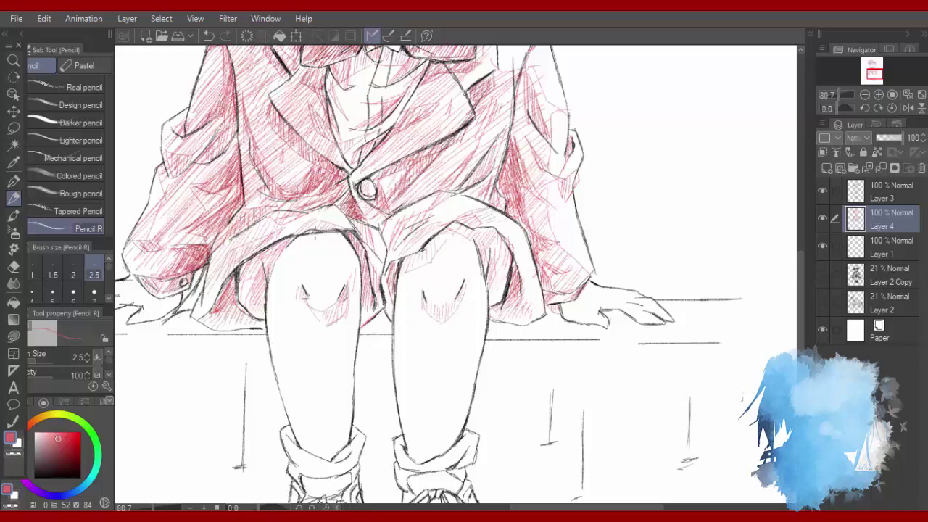
Choose a bright pinkish red and lightly shade the edges of the lower legs and the ankles above the socks.
{"action": "left_click", "coordinate": [60, 433]}
{"action": "scroll", "coordinate": [402, 340], "scroll_direction": "down", "scroll_amount": 5}
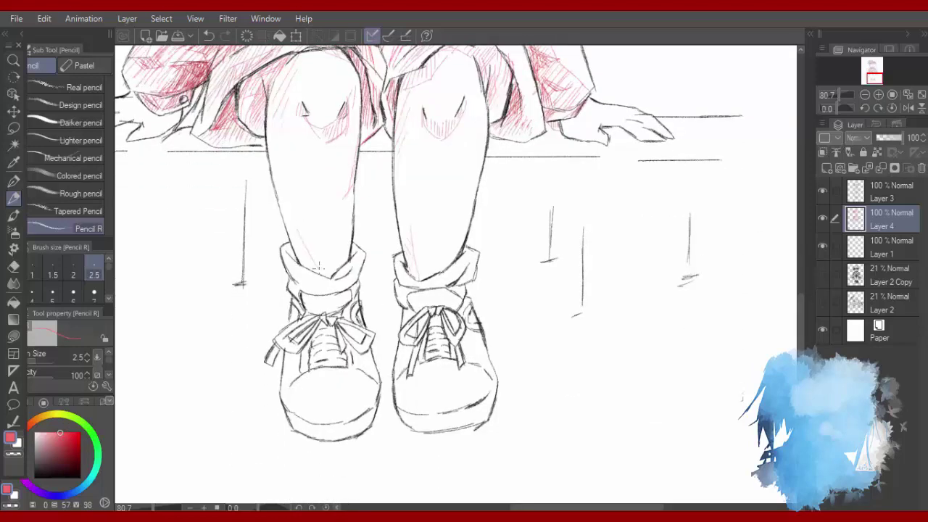
{"action": "mouse_move", "coordinate": [319, 268]}
{"action": "left_mouse_down"}
{"action": "mouse_move", "coordinate": [352, 251]}
{"action": "mouse_move", "coordinate": [296, 243]}
{"action": "left_mouse_up"}
Choose a stronger red and hatch the left shoe's side panels and the sock fold above its laces.
{"action": "left_click", "coordinate": [65, 441]}
{"action": "left_click_drag", "start_coordinate": [295, 306], "coordinate": [283, 384]}
{"action": "left_click", "coordinate": [67, 436]}
{"action": "left_click_drag", "start_coordinate": [298, 351], "coordinate": [285, 378]}
{"action": "mouse_move", "coordinate": [356, 294]}
{"action": "left_mouse_down"}
{"action": "mouse_move", "coordinate": [345, 318]}
{"action": "mouse_move", "coordinate": [294, 345]}
{"action": "left_mouse_up"}
{"action": "mouse_move", "coordinate": [361, 324]}
{"action": "left_mouse_down"}
{"action": "mouse_move", "coordinate": [349, 343]}
{"action": "mouse_move", "coordinate": [352, 369]}
{"action": "left_mouse_up"}
Hatch the right shoe's side panels and the lower sock fold above its laces with the same red.
{"action": "mouse_move", "coordinate": [409, 300]}
{"action": "left_mouse_down"}
{"action": "mouse_move", "coordinate": [400, 324]}
{"action": "mouse_move", "coordinate": [414, 308]}
{"action": "left_mouse_up"}
{"action": "left_click_drag", "start_coordinate": [445, 297], "coordinate": [430, 309]}
{"action": "mouse_move", "coordinate": [406, 327]}
{"action": "left_mouse_down"}
{"action": "mouse_move", "coordinate": [399, 336]}
{"action": "mouse_move", "coordinate": [409, 339]}
{"action": "left_mouse_up"}
{"action": "left_click_drag", "start_coordinate": [410, 345], "coordinate": [391, 365]}
{"action": "left_click_drag", "start_coordinate": [410, 346], "coordinate": [392, 371]}
{"action": "left_click_drag", "start_coordinate": [470, 299], "coordinate": [460, 315]}
{"action": "mouse_move", "coordinate": [471, 329]}
{"action": "left_mouse_down"}
{"action": "mouse_move", "coordinate": [455, 352]}
{"action": "mouse_move", "coordinate": [463, 360]}
{"action": "left_mouse_up"}
{"action": "mouse_move", "coordinate": [489, 343]}
{"action": "left_mouse_down"}
{"action": "mouse_move", "coordinate": [470, 363]}
{"action": "mouse_move", "coordinate": [462, 347]}
{"action": "mouse_move", "coordinate": [472, 340]}
{"action": "left_mouse_up"}
Choose a lighter red for the shadowed sides of both toe caps, and a stronger red for the sole edge.
{"action": "left_click", "coordinate": [53, 435]}
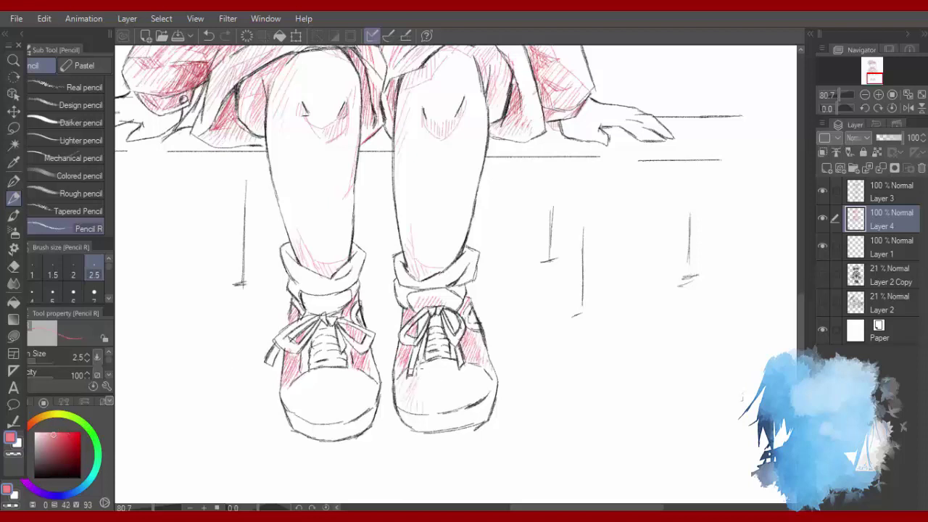
{"action": "left_click_drag", "start_coordinate": [417, 370], "coordinate": [418, 431]}
{"action": "left_click_drag", "start_coordinate": [438, 418], "coordinate": [428, 432]}
{"action": "mouse_move", "coordinate": [310, 374]}
{"action": "left_mouse_down"}
{"action": "mouse_move", "coordinate": [287, 403]}
{"action": "mouse_move", "coordinate": [316, 426]}
{"action": "left_mouse_up"}
{"action": "left_click", "coordinate": [63, 438]}
{"action": "mouse_move", "coordinate": [404, 414]}
{"action": "left_mouse_down"}
{"action": "mouse_move", "coordinate": [440, 417]}
{"action": "mouse_move", "coordinate": [409, 431]}
{"action": "left_mouse_up"}
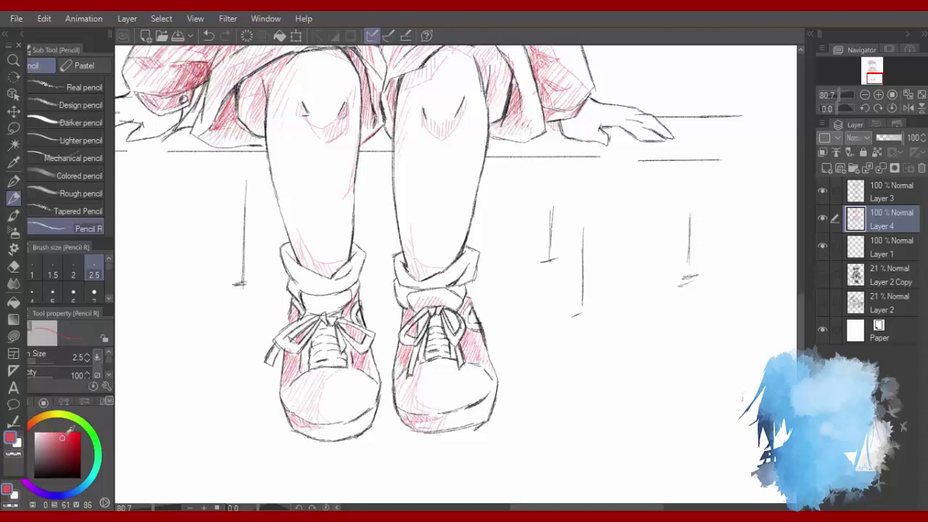
Hatch the folded cuffs of both socks, shading their outer edges and undersides in red.
{"action": "left_click_drag", "start_coordinate": [294, 242], "coordinate": [282, 257]}
{"action": "mouse_move", "coordinate": [359, 251]}
{"action": "left_mouse_down"}
{"action": "mouse_move", "coordinate": [292, 286]}
{"action": "mouse_move", "coordinate": [334, 280]}
{"action": "mouse_move", "coordinate": [335, 293]}
{"action": "left_mouse_up"}
{"action": "left_click_drag", "start_coordinate": [355, 280], "coordinate": [314, 296]}
{"action": "mouse_move", "coordinate": [407, 264]}
{"action": "left_mouse_down"}
{"action": "mouse_move", "coordinate": [392, 290]}
{"action": "mouse_move", "coordinate": [400, 293]}
{"action": "left_mouse_up"}
{"action": "left_click_drag", "start_coordinate": [422, 285], "coordinate": [401, 296]}
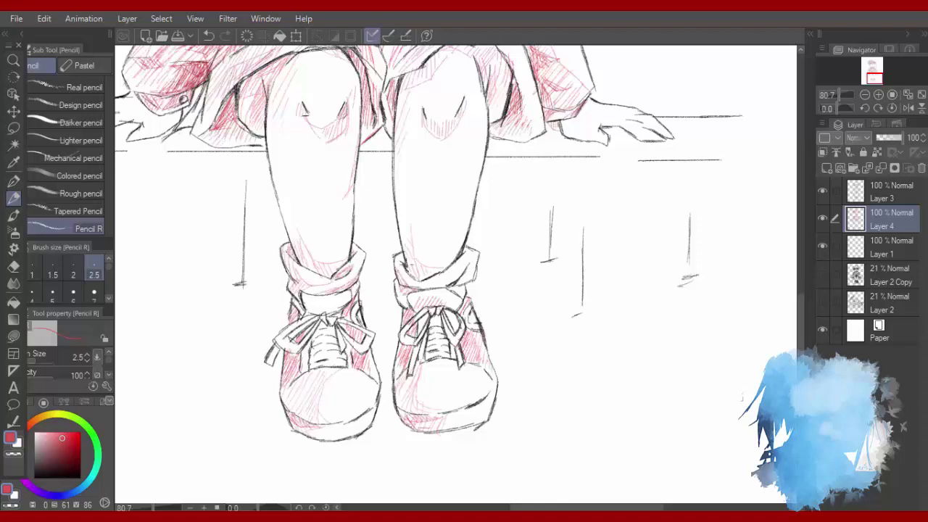
{"action": "left_click_drag", "start_coordinate": [465, 254], "coordinate": [443, 270]}
{"action": "left_click_drag", "start_coordinate": [468, 269], "coordinate": [457, 286]}
{"action": "left_click_drag", "start_coordinate": [472, 268], "coordinate": [458, 286]}
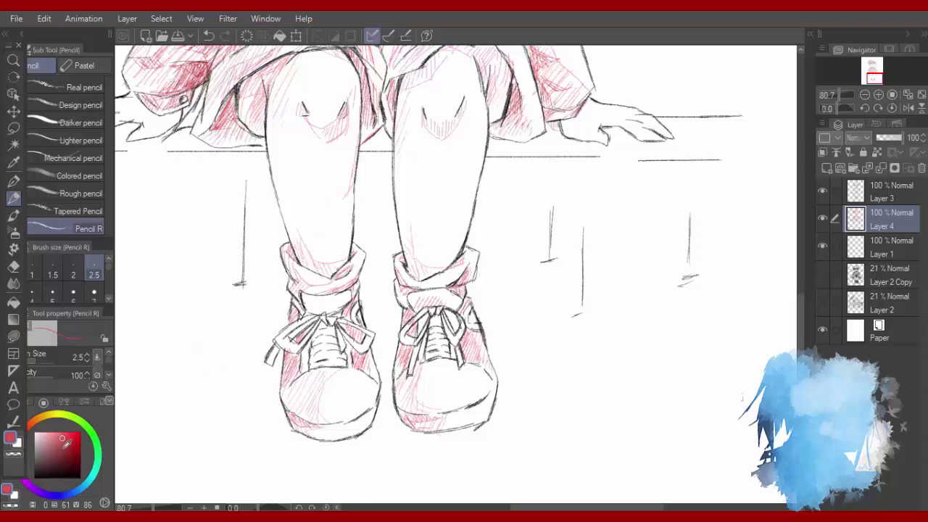
Deepen the sock openings with darker red, and hatch both shoe tongues behind the laces in a medium red.
{"action": "left_click", "coordinate": [65, 449]}
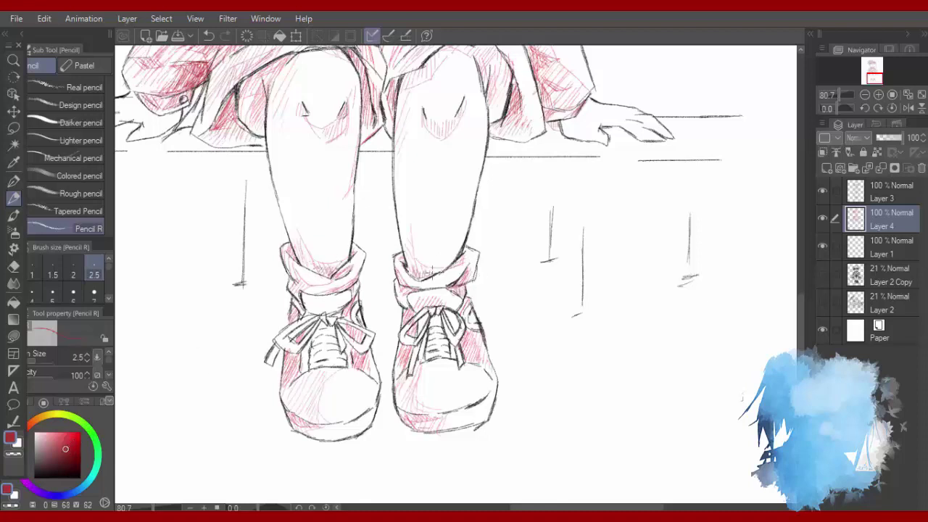
{"action": "left_click", "coordinate": [68, 445]}
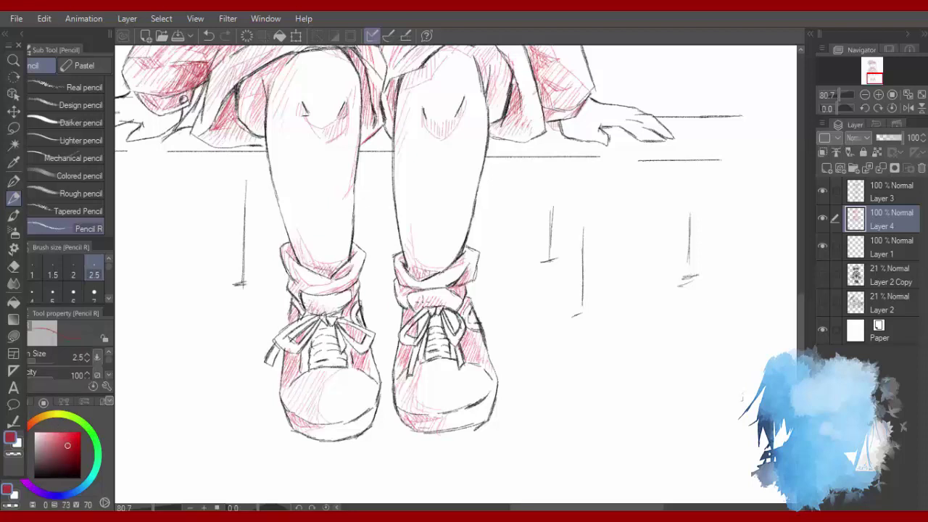
{"action": "left_click", "coordinate": [60, 439]}
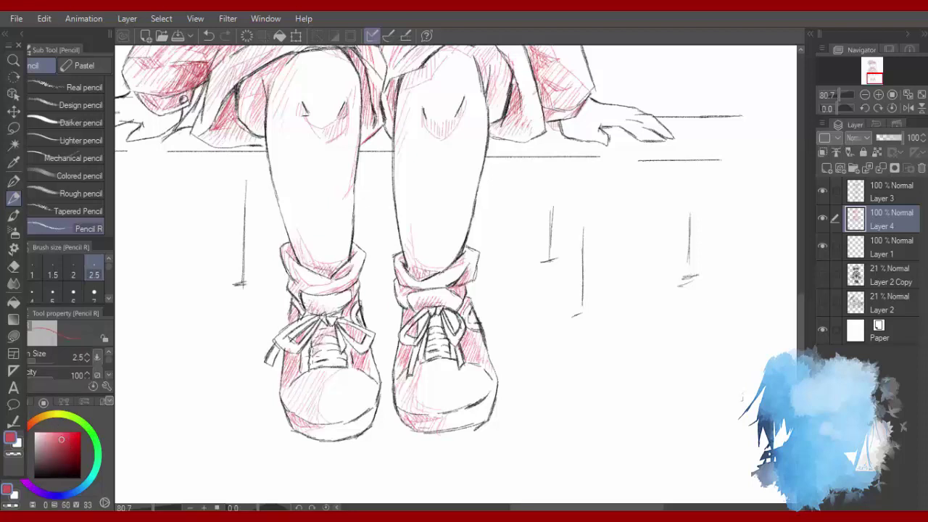
{"action": "left_click_drag", "start_coordinate": [313, 350], "coordinate": [330, 365]}
{"action": "mouse_move", "coordinate": [432, 316]}
{"action": "left_mouse_down"}
{"action": "mouse_move", "coordinate": [434, 356]}
{"action": "mouse_move", "coordinate": [448, 357]}
{"action": "mouse_move", "coordinate": [418, 324]}
{"action": "mouse_move", "coordinate": [418, 333]}
{"action": "left_mouse_up"}
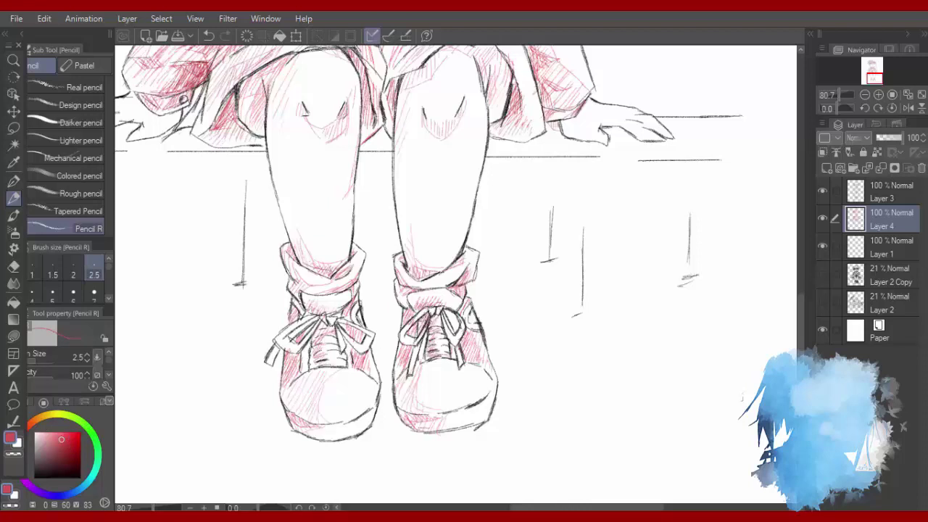
Shade the shoelace bows with light red and darken the gaps inside and beneath their loops with stronger red.
{"action": "left_click", "coordinate": [49, 432]}
{"action": "left_click", "coordinate": [54, 433]}
{"action": "mouse_move", "coordinate": [275, 350]}
{"action": "left_mouse_down"}
{"action": "mouse_move", "coordinate": [269, 360]}
{"action": "mouse_move", "coordinate": [291, 347]}
{"action": "left_mouse_up"}
{"action": "mouse_move", "coordinate": [368, 336]}
{"action": "left_mouse_down"}
{"action": "mouse_move", "coordinate": [366, 345]}
{"action": "mouse_move", "coordinate": [338, 340]}
{"action": "left_mouse_up"}
{"action": "left_click", "coordinate": [70, 439]}
{"action": "mouse_move", "coordinate": [451, 312]}
{"action": "left_mouse_down"}
{"action": "mouse_move", "coordinate": [457, 332]}
{"action": "mouse_move", "coordinate": [407, 334]}
{"action": "left_mouse_up"}
{"action": "left_click_drag", "start_coordinate": [301, 331], "coordinate": [293, 344]}
{"action": "left_click_drag", "start_coordinate": [354, 326], "coordinate": [350, 337]}
{"action": "left_click_drag", "start_coordinate": [365, 331], "coordinate": [356, 340]}
Choose a light red and hatch the lower sock folds, the right sides of both toe caps and the soles.
{"action": "left_click", "coordinate": [62, 434]}
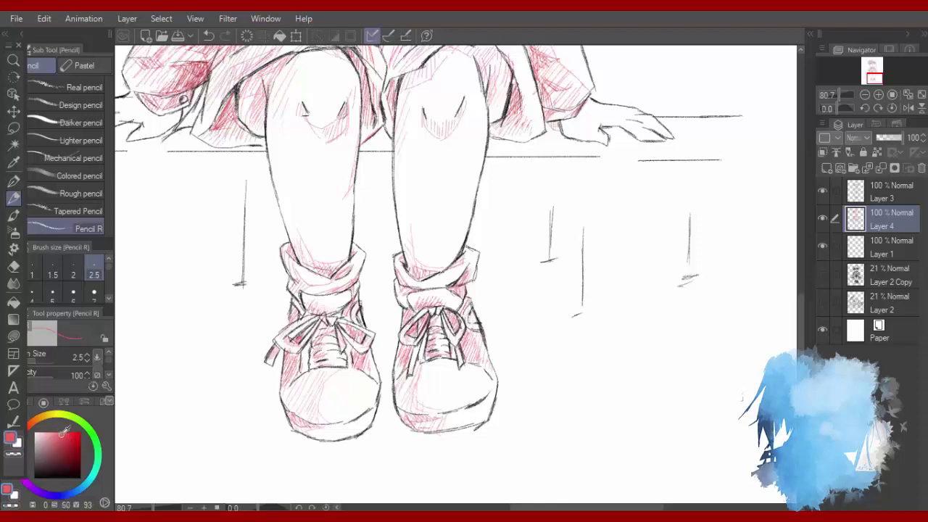
{"action": "mouse_move", "coordinate": [305, 324]}
{"action": "left_mouse_down"}
{"action": "mouse_move", "coordinate": [289, 339]}
{"action": "mouse_move", "coordinate": [333, 299]}
{"action": "left_mouse_up"}
{"action": "left_click_drag", "start_coordinate": [410, 301], "coordinate": [417, 295]}
{"action": "left_click_drag", "start_coordinate": [471, 382], "coordinate": [481, 399]}
{"action": "left_click_drag", "start_coordinate": [480, 404], "coordinate": [488, 412]}
{"action": "left_click_drag", "start_coordinate": [357, 384], "coordinate": [365, 437]}
{"action": "left_click_drag", "start_coordinate": [485, 412], "coordinate": [468, 427]}
{"action": "left_click_drag", "start_coordinate": [477, 425], "coordinate": [461, 433]}
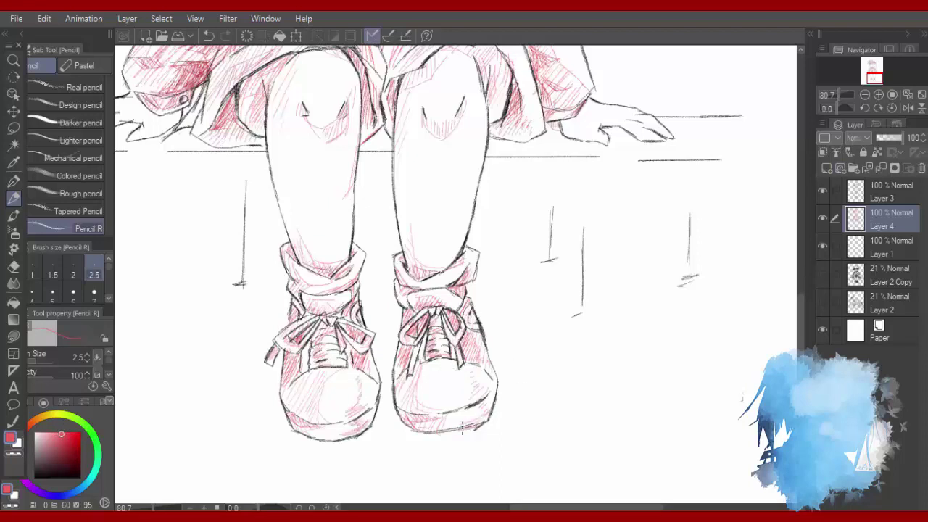
Choose a soft pinkish red and hatch the shadows on the wrists, the backs of both hands and the fingers.
{"action": "left_click_drag", "start_coordinate": [801, 340], "coordinate": [800, 301]}
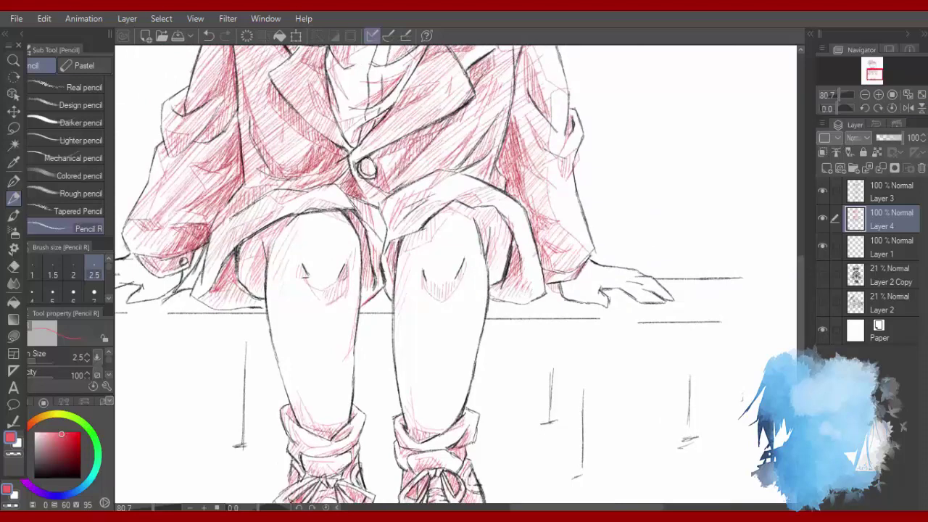
{"action": "left_click_drag", "start_coordinate": [61, 434], "coordinate": [53, 434]}
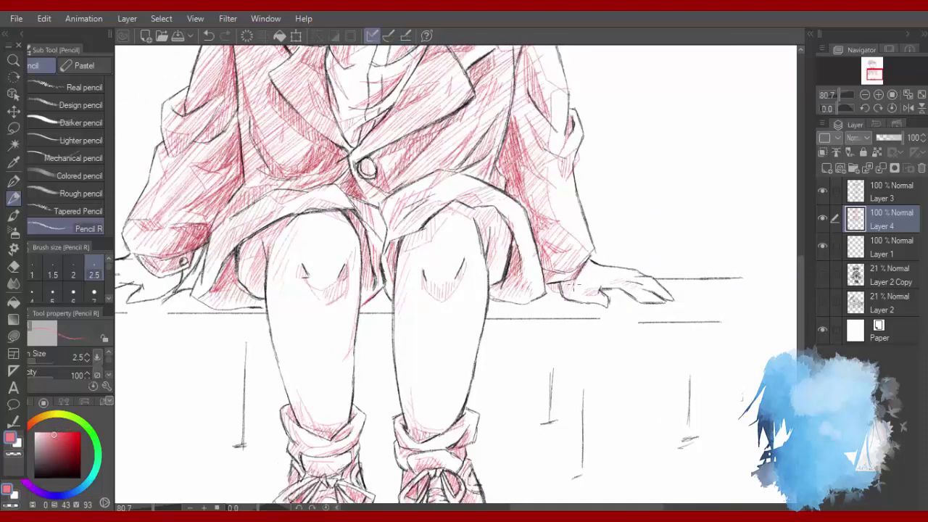
{"action": "scroll", "coordinate": [237, 269], "scroll_direction": "left", "scroll_amount": 2}
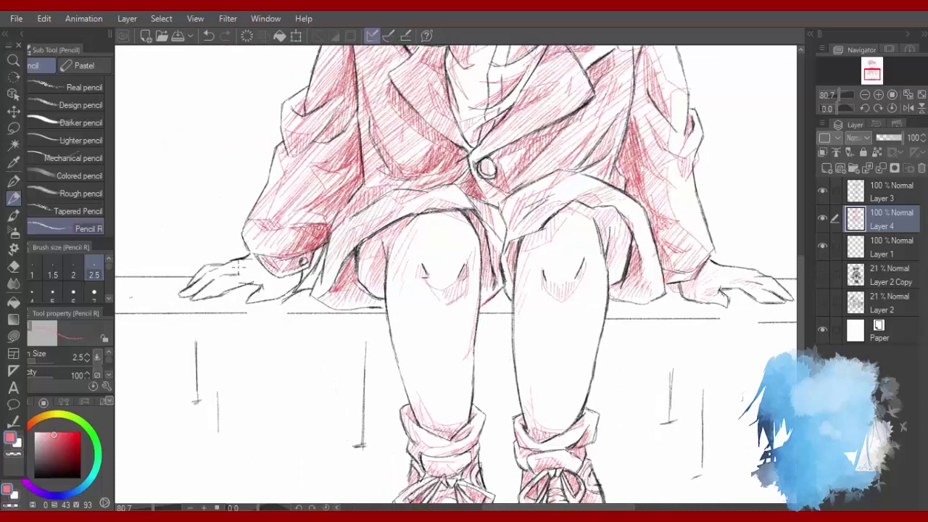
{"action": "left_click_drag", "start_coordinate": [291, 272], "coordinate": [284, 288]}
{"action": "left_click_drag", "start_coordinate": [212, 267], "coordinate": [209, 278]}
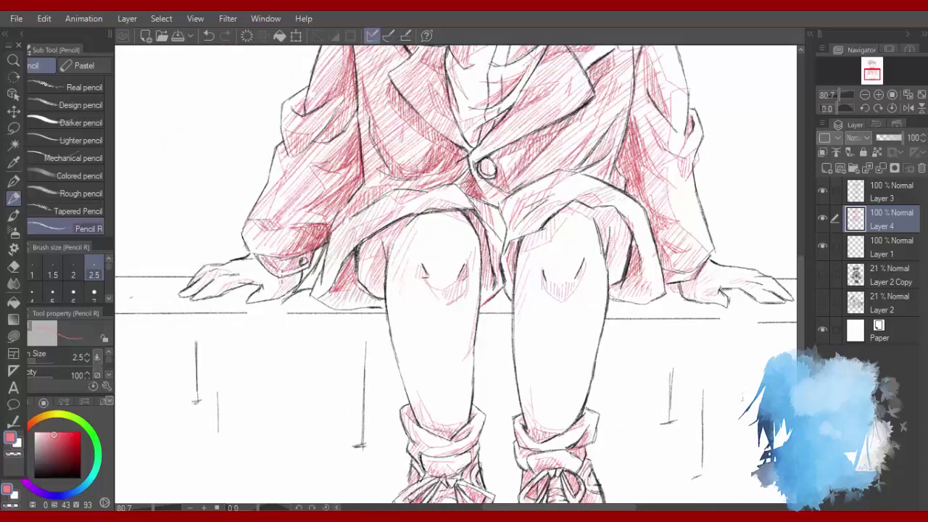
{"action": "left_click_drag", "start_coordinate": [290, 274], "coordinate": [289, 293]}
Choose a vivid red and reinforce the hatching at the shorts' outer edges beside both sleeve cuffs.
{"action": "left_click", "coordinate": [69, 436]}
{"action": "left_click_drag", "start_coordinate": [332, 250], "coordinate": [303, 291]}
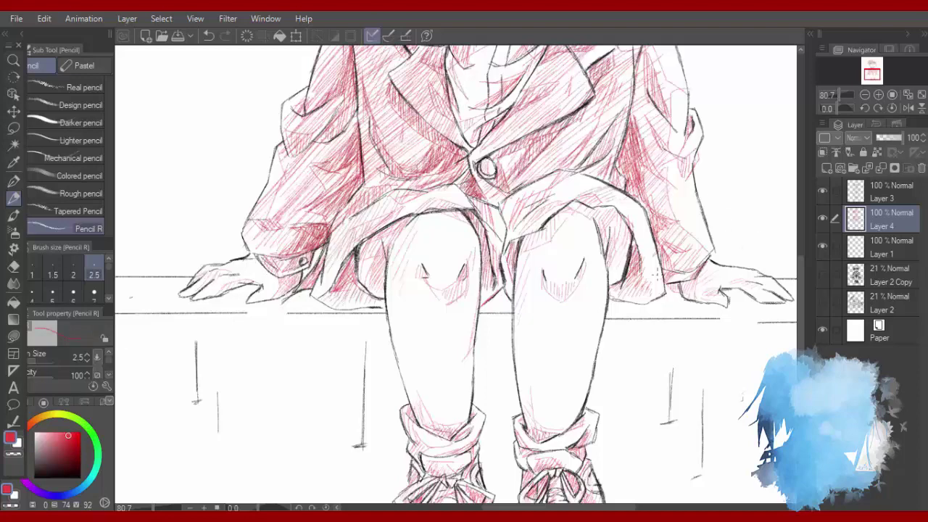
{"action": "left_click_drag", "start_coordinate": [661, 271], "coordinate": [673, 296]}
Sample a pinkish red from the left eye's iris and add a stroke along the mouth line.
{"action": "key", "text": "ctrl+0"}
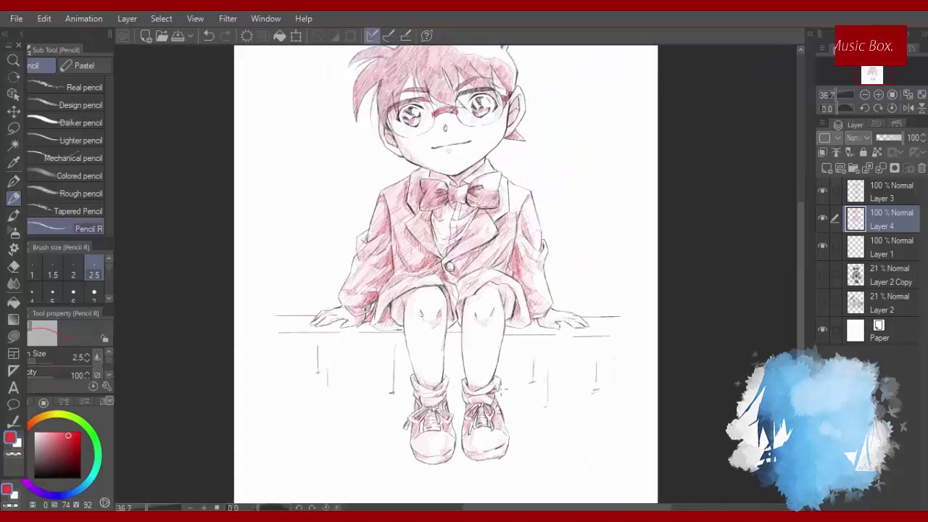
{"action": "scroll", "coordinate": [504, 390], "scroll_direction": "up", "scroll_amount": 2}
{"action": "scroll", "coordinate": [497, 364], "scroll_direction": "down", "scroll_amount": 2}
{"action": "scroll", "coordinate": [418, 74], "scroll_direction": "up", "scroll_amount": 2}
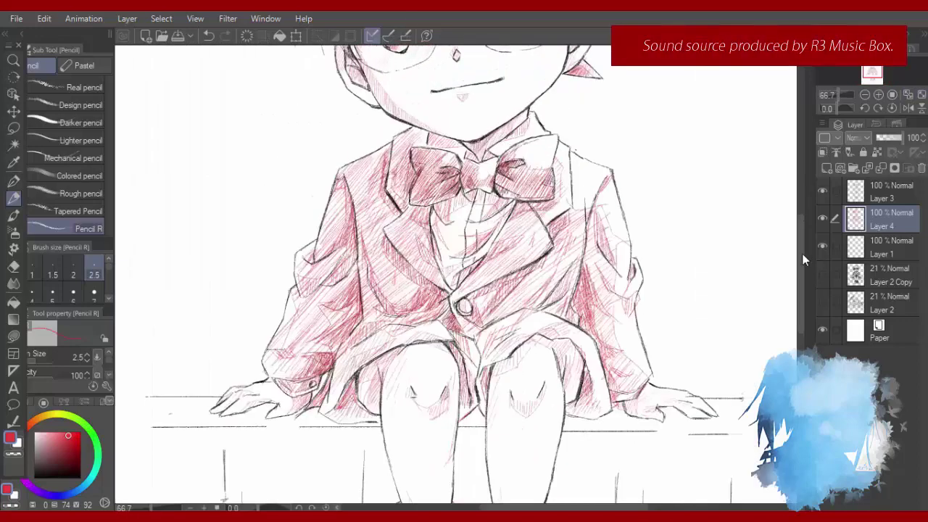
{"action": "left_click_drag", "start_coordinate": [802, 253], "coordinate": [801, 211]}
{"action": "scroll", "coordinate": [431, 215], "scroll_direction": "up", "scroll_amount": 3}
{"action": "left_click", "coordinate": [368, 171], "text": "alt"}
{"action": "left_click", "coordinate": [366, 175], "text": "alt"}
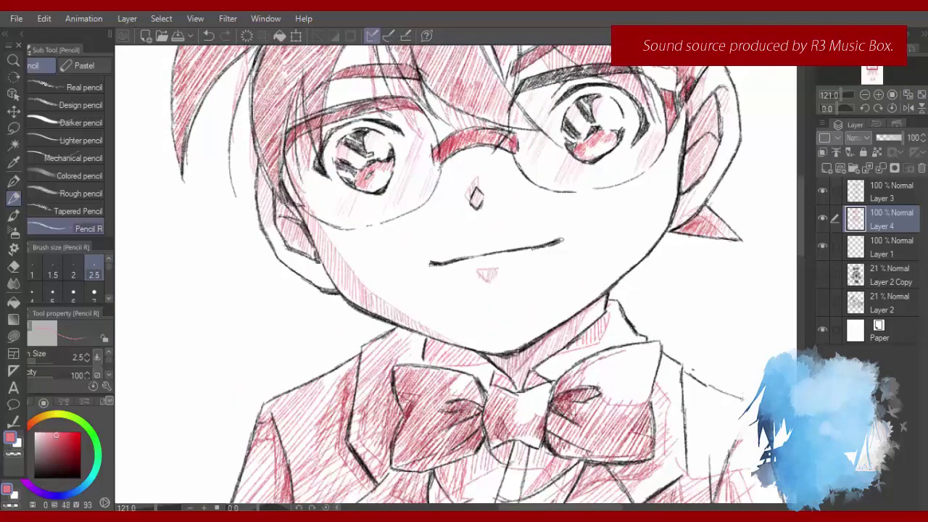
{"action": "left_click_drag", "start_coordinate": [445, 264], "coordinate": [485, 256]}
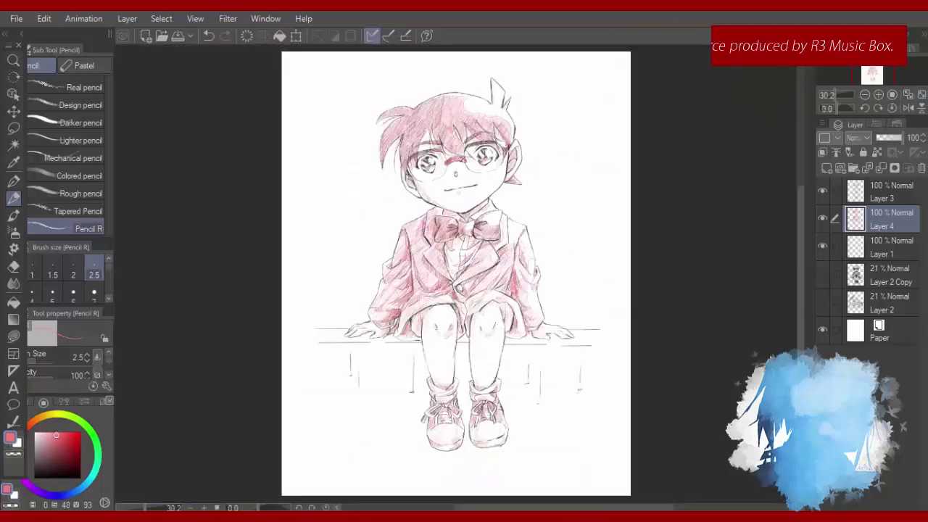
Sample the red from the left shoe and deepen the hatching on the side panels of both shoes.
{"action": "key", "text": "ctrl+0"}
{"action": "scroll", "coordinate": [513, 456], "scroll_direction": "up", "scroll_amount": 5}
{"action": "left_click", "coordinate": [444, 341], "text": "alt"}
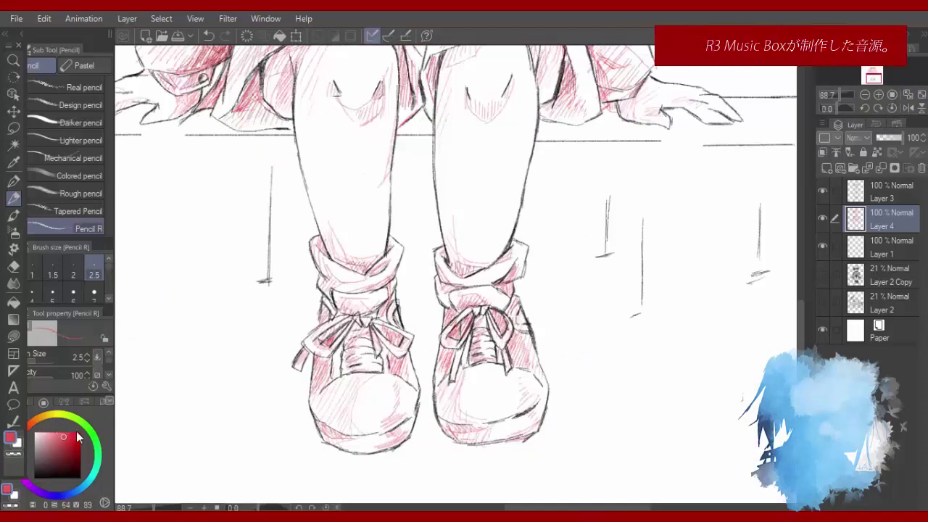
{"action": "left_click_drag", "start_coordinate": [446, 353], "coordinate": [437, 377]}
{"action": "left_click_drag", "start_coordinate": [397, 349], "coordinate": [389, 371]}
{"action": "left_click_drag", "start_coordinate": [327, 356], "coordinate": [316, 385]}
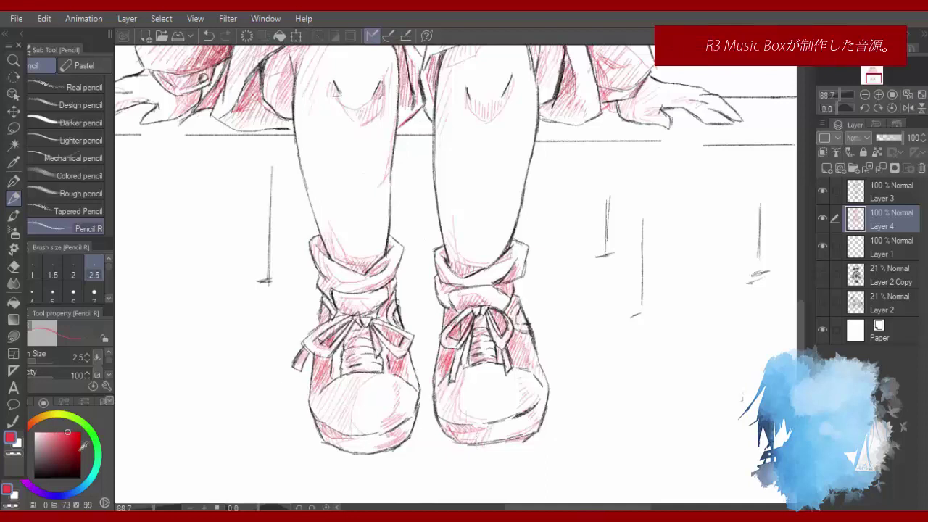
Choose a more saturated red and darken the left shoe's side panels and collar around the laces.
{"action": "left_click", "coordinate": [71, 437]}
{"action": "left_click_drag", "start_coordinate": [324, 348], "coordinate": [317, 384]}
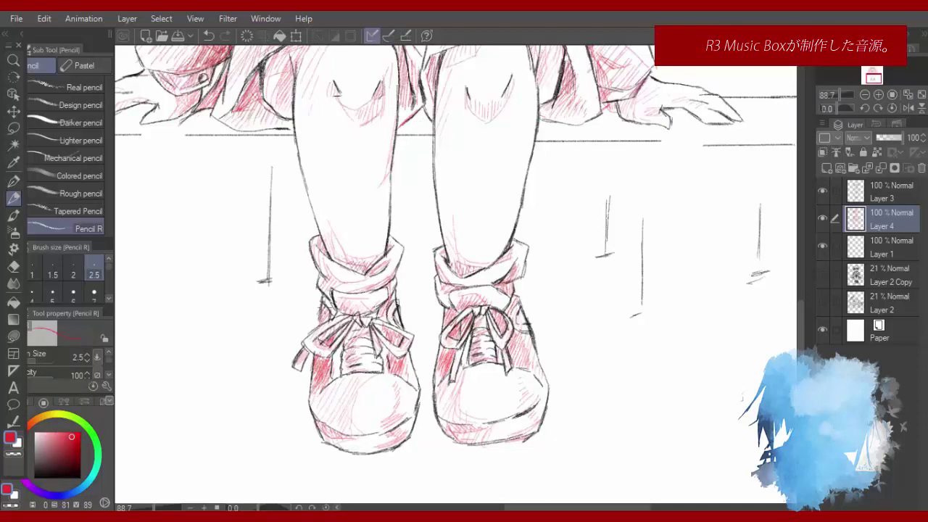
{"action": "left_click_drag", "start_coordinate": [324, 308], "coordinate": [320, 321]}
{"action": "left_click_drag", "start_coordinate": [387, 300], "coordinate": [391, 372]}
{"action": "left_click_drag", "start_coordinate": [404, 360], "coordinate": [400, 373]}
Choose a deep saturated red and darken the right shoe's side panels, lace gaps and collar under the sock.
{"action": "left_click", "coordinate": [75, 443]}
{"action": "mouse_move", "coordinate": [460, 305]}
{"action": "left_mouse_down"}
{"action": "mouse_move", "coordinate": [447, 313]}
{"action": "mouse_move", "coordinate": [437, 370]}
{"action": "left_mouse_up"}
{"action": "left_click_drag", "start_coordinate": [494, 309], "coordinate": [500, 324]}
{"action": "left_click_drag", "start_coordinate": [496, 312], "coordinate": [506, 348]}
{"action": "left_click_drag", "start_coordinate": [519, 335], "coordinate": [510, 358]}
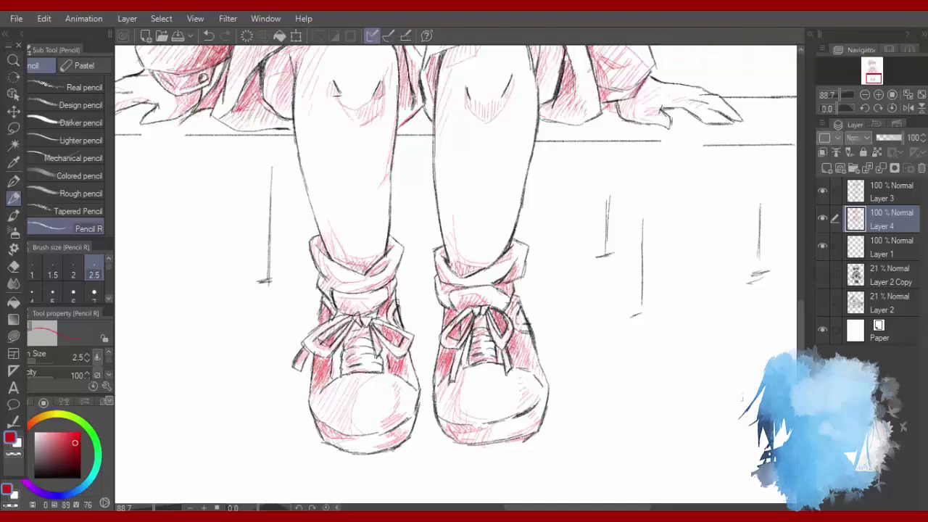
{"action": "left_click_drag", "start_coordinate": [516, 294], "coordinate": [511, 310]}
{"action": "left_click_drag", "start_coordinate": [508, 294], "coordinate": [498, 312]}
Choose a light pinkish red (saturation 55, brightness 100) and add hatching to the left shoe's toe cap.
{"action": "left_click", "coordinate": [921, 95]}
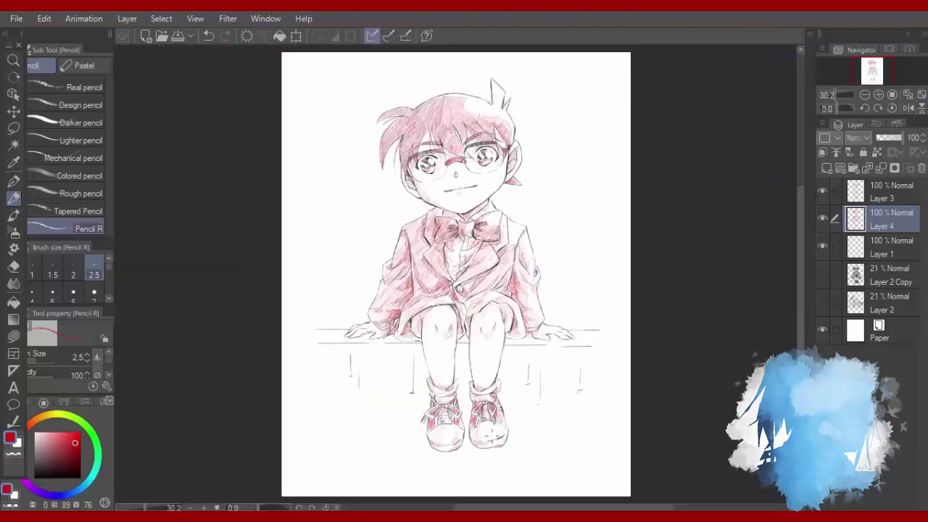
{"action": "scroll", "coordinate": [492, 435], "scroll_direction": "up", "scroll_amount": 5}
{"action": "left_click", "coordinate": [60, 432]}
{"action": "scroll", "coordinate": [424, 478], "scroll_direction": "up", "scroll_amount": 2}
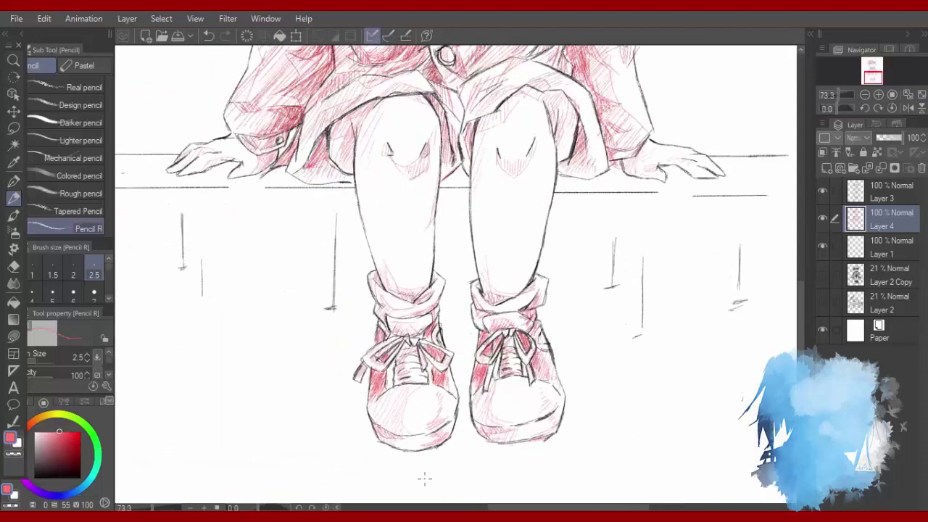
{"action": "left_click_drag", "start_coordinate": [378, 413], "coordinate": [394, 425]}
Add light red strokes over the right eye's lens and on the jacket's right shoulder.
{"action": "scroll", "coordinate": [507, 391], "scroll_direction": "down", "scroll_amount": 4}
{"action": "scroll", "coordinate": [473, 151], "scroll_direction": "up", "scroll_amount": 3}
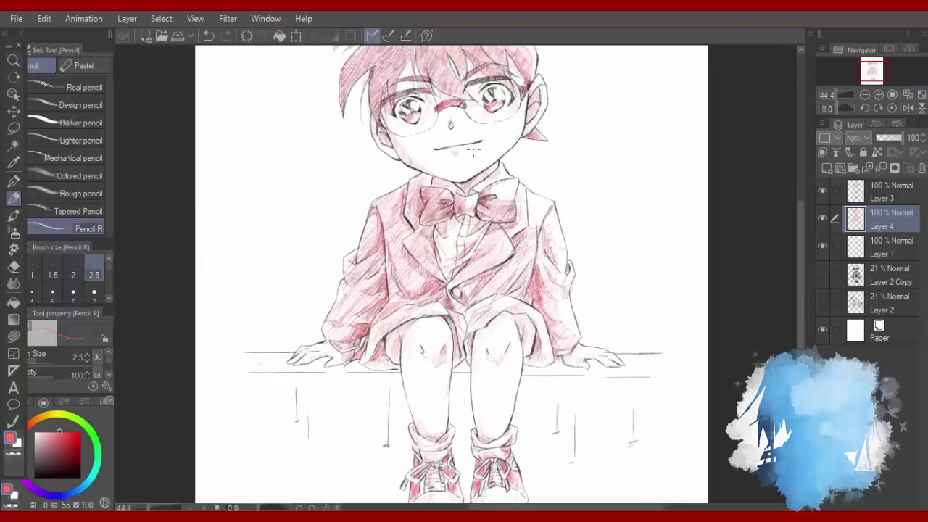
{"action": "scroll", "coordinate": [435, 95], "scroll_direction": "up", "scroll_amount": 2}
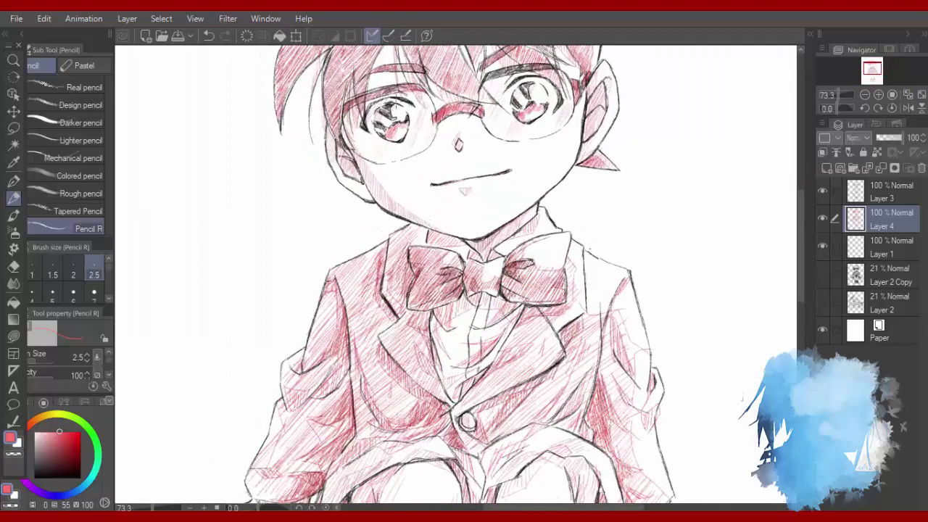
{"action": "scroll", "coordinate": [394, 99], "scroll_direction": "up", "scroll_amount": 2}
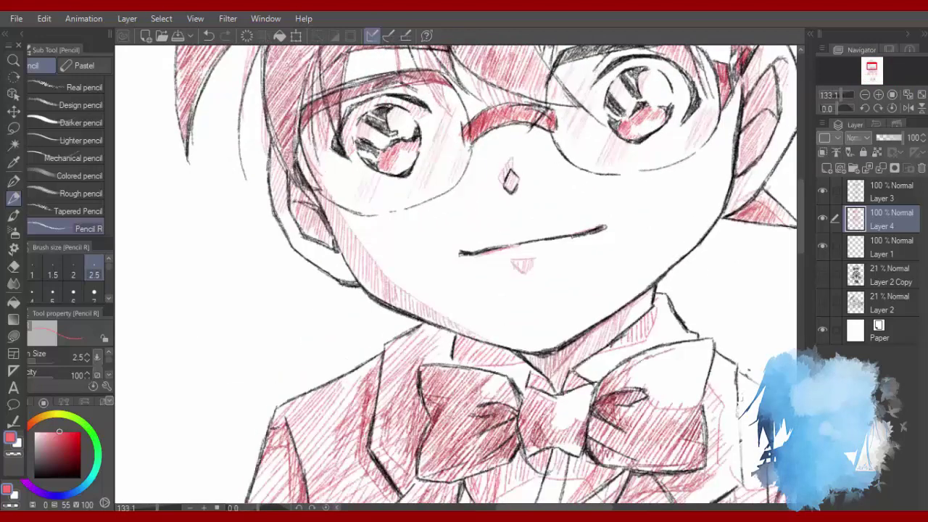
{"action": "mouse_move", "coordinate": [601, 84]}
{"action": "left_mouse_down"}
{"action": "mouse_move", "coordinate": [640, 64]}
{"action": "mouse_move", "coordinate": [680, 79]}
{"action": "mouse_move", "coordinate": [680, 114]}
{"action": "left_mouse_up"}
{"action": "left_click_drag", "start_coordinate": [764, 411], "coordinate": [747, 450]}
Choose a dark red (saturation 77, brightness 71) and reinforce the glasses' rims and lens edges around both eyes.
{"action": "left_click", "coordinate": [69, 444]}
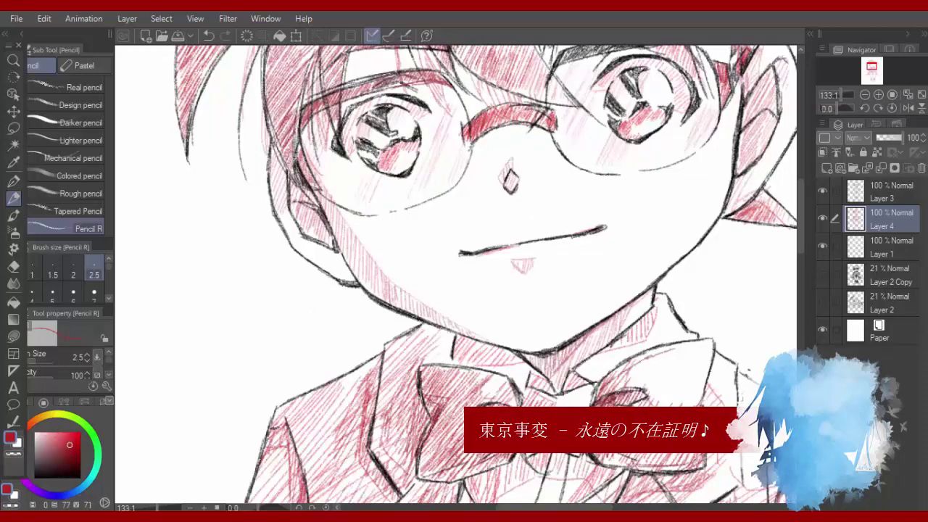
{"action": "left_click_drag", "start_coordinate": [306, 144], "coordinate": [297, 183]}
{"action": "left_click_drag", "start_coordinate": [314, 136], "coordinate": [307, 179]}
{"action": "left_click_drag", "start_coordinate": [801, 216], "coordinate": [801, 201]}
{"action": "left_click_drag", "start_coordinate": [720, 172], "coordinate": [715, 217]}
{"action": "left_click_drag", "start_coordinate": [718, 207], "coordinate": [709, 228]}
{"action": "left_click_drag", "start_coordinate": [561, 159], "coordinate": [552, 173]}
{"action": "mouse_move", "coordinate": [554, 167]}
{"action": "left_mouse_down"}
{"action": "mouse_move", "coordinate": [547, 195]}
{"action": "mouse_move", "coordinate": [603, 148]}
{"action": "left_mouse_up"}
{"action": "left_click_drag", "start_coordinate": [442, 179], "coordinate": [458, 193]}
{"action": "left_click_drag", "start_coordinate": [449, 182], "coordinate": [467, 213]}
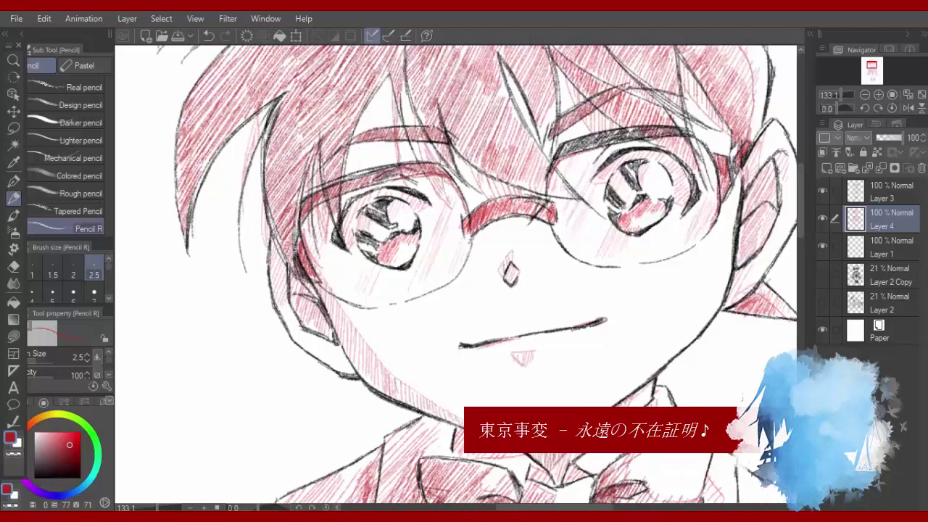
Hatch a diagonal shadow on the bench front beside the right leg, from the seat edge down to the sock.
{"action": "key", "text": "ctrl+0"}
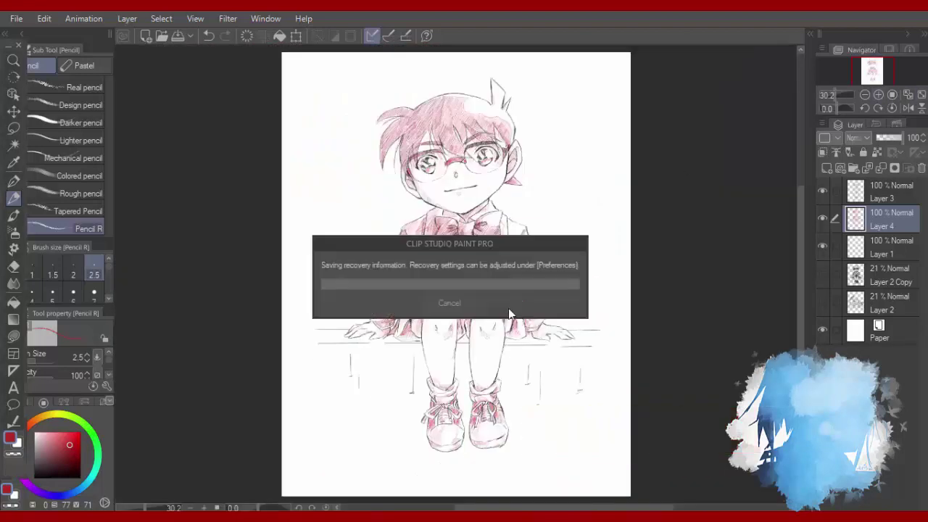
{"action": "scroll", "coordinate": [528, 368], "scroll_direction": "up", "scroll_amount": 2}
{"action": "scroll", "coordinate": [528, 369], "scroll_direction": "up", "scroll_amount": 1}
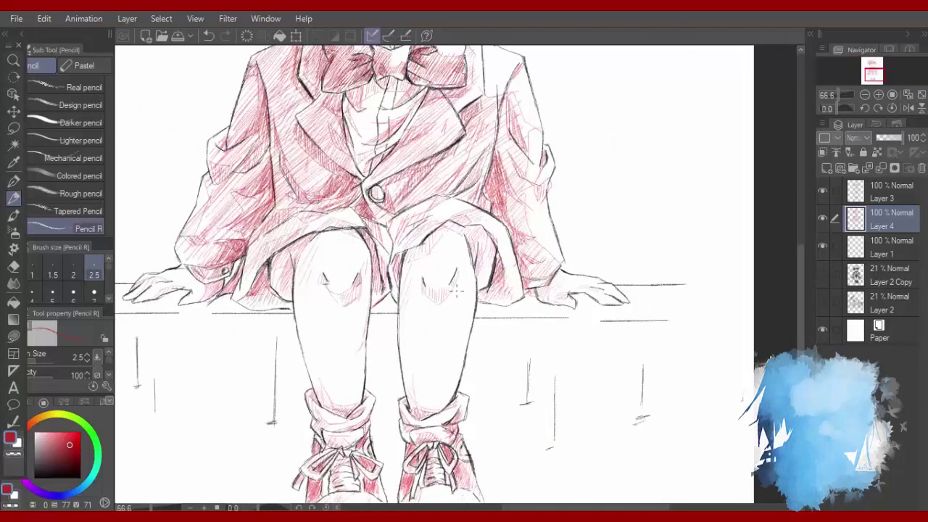
{"action": "left_click_drag", "start_coordinate": [488, 301], "coordinate": [472, 335]}
{"action": "mouse_move", "coordinate": [505, 305]}
{"action": "left_mouse_down"}
{"action": "mouse_move", "coordinate": [476, 306]}
{"action": "mouse_move", "coordinate": [489, 362]}
{"action": "mouse_move", "coordinate": [547, 321]}
{"action": "mouse_move", "coordinate": [495, 383]}
{"action": "mouse_move", "coordinate": [561, 320]}
{"action": "mouse_move", "coordinate": [573, 322]}
{"action": "mouse_move", "coordinate": [474, 400]}
{"action": "mouse_move", "coordinate": [474, 361]}
{"action": "mouse_move", "coordinate": [476, 409]}
{"action": "mouse_move", "coordinate": [474, 338]}
{"action": "mouse_move", "coordinate": [477, 403]}
{"action": "mouse_move", "coordinate": [469, 426]}
{"action": "left_mouse_up"}
Choose a saturated red (saturation 93, brightness 80) and trace an offset contour around the right sock and shoe.
{"action": "left_click", "coordinate": [77, 441]}
{"action": "scroll", "coordinate": [810, 303], "scroll_direction": "down", "scroll_amount": 3}
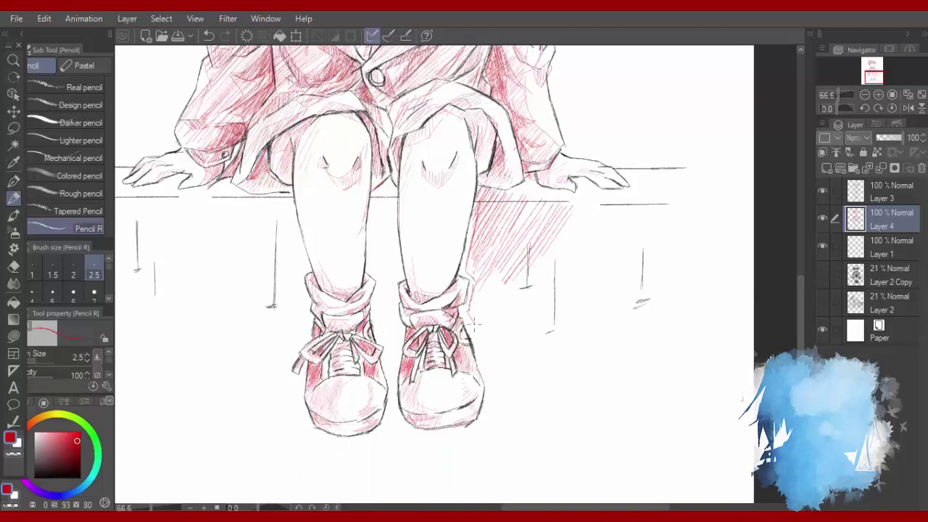
{"action": "mouse_move", "coordinate": [485, 332]}
{"action": "left_mouse_down"}
{"action": "mouse_move", "coordinate": [492, 390]}
{"action": "mouse_move", "coordinate": [468, 434]}
{"action": "left_mouse_up"}
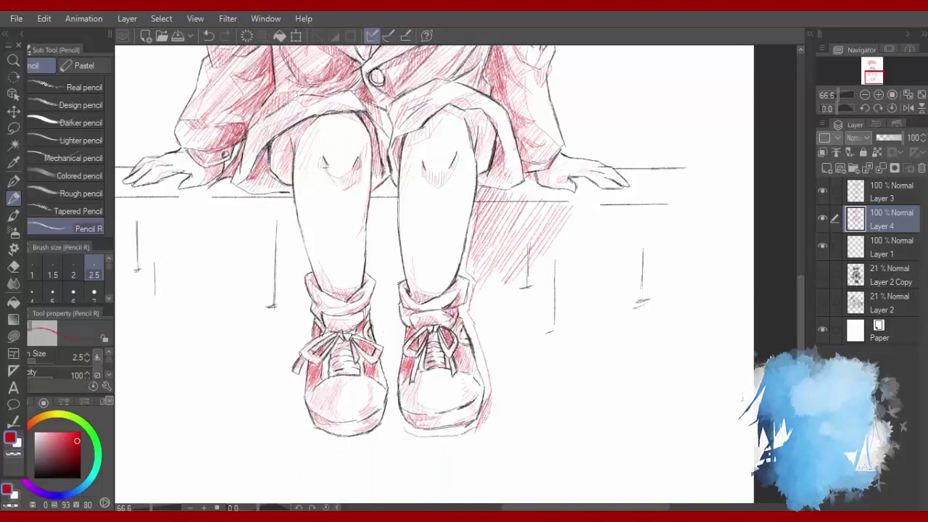
Hatch the gap between the legs, switching to pure bright red, and extend the shadow beside the right sock.
{"action": "mouse_move", "coordinate": [392, 193]}
{"action": "left_mouse_down"}
{"action": "mouse_move", "coordinate": [395, 267]}
{"action": "mouse_move", "coordinate": [389, 332]}
{"action": "left_mouse_up"}
{"action": "left_click_drag", "start_coordinate": [371, 199], "coordinate": [377, 324]}
{"action": "left_click_drag", "start_coordinate": [385, 204], "coordinate": [378, 249]}
{"action": "left_click_drag", "start_coordinate": [77, 439], "coordinate": [90, 431]}
{"action": "left_click_drag", "start_coordinate": [389, 244], "coordinate": [377, 275]}
{"action": "left_click_drag", "start_coordinate": [393, 266], "coordinate": [376, 318]}
{"action": "left_click_drag", "start_coordinate": [390, 302], "coordinate": [382, 337]}
{"action": "left_click_drag", "start_coordinate": [394, 336], "coordinate": [389, 349]}
{"action": "mouse_move", "coordinate": [486, 280]}
{"action": "left_mouse_down"}
{"action": "mouse_move", "coordinate": [475, 319]}
{"action": "mouse_move", "coordinate": [484, 330]}
{"action": "mouse_move", "coordinate": [507, 335]}
{"action": "left_mouse_up"}
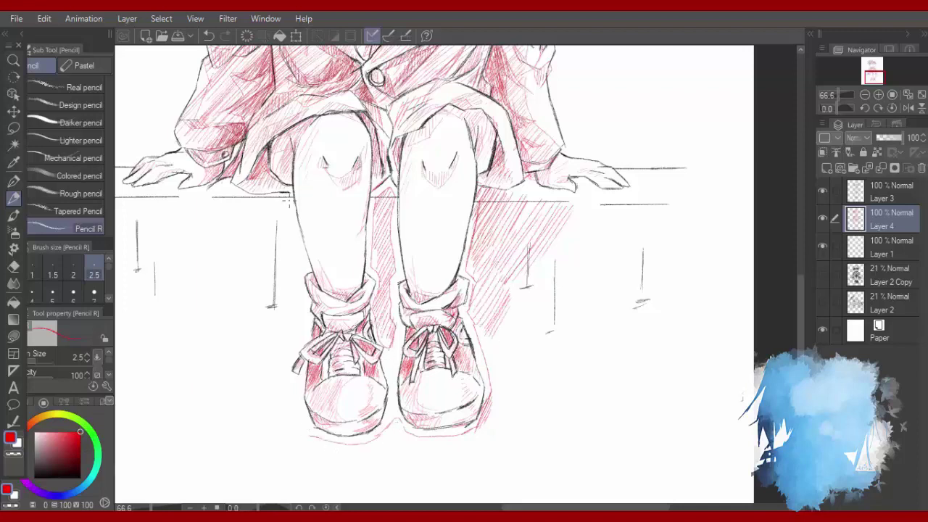
Trace an offset contour around the left leg and shoe and hatch a diagonal shadow on the bench front beside it.
{"action": "mouse_move", "coordinate": [288, 205]}
{"action": "left_mouse_down"}
{"action": "mouse_move", "coordinate": [301, 261]}
{"action": "mouse_move", "coordinate": [301, 340]}
{"action": "mouse_move", "coordinate": [280, 375]}
{"action": "mouse_move", "coordinate": [308, 433]}
{"action": "left_mouse_up"}
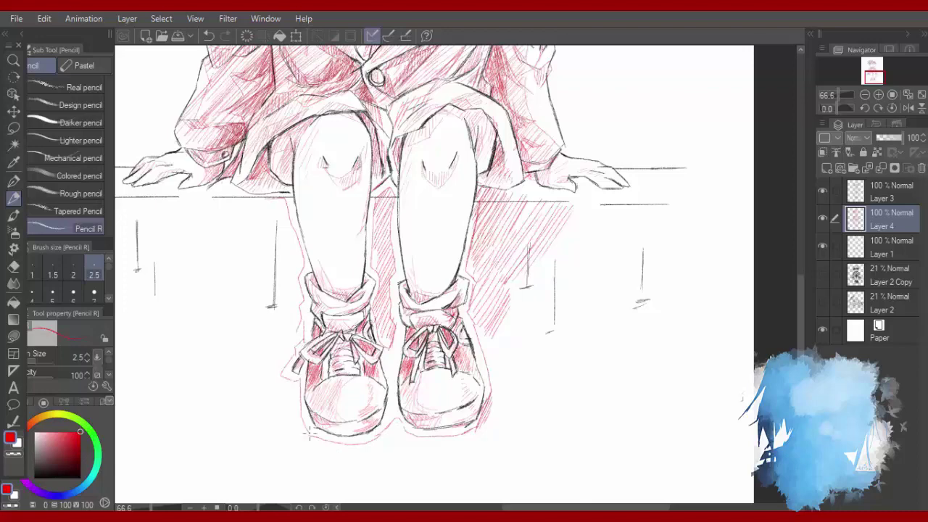
{"action": "scroll", "coordinate": [319, 399], "scroll_direction": "down", "scroll_amount": 4}
{"action": "scroll", "coordinate": [348, 431], "scroll_direction": "up", "scroll_amount": 2}
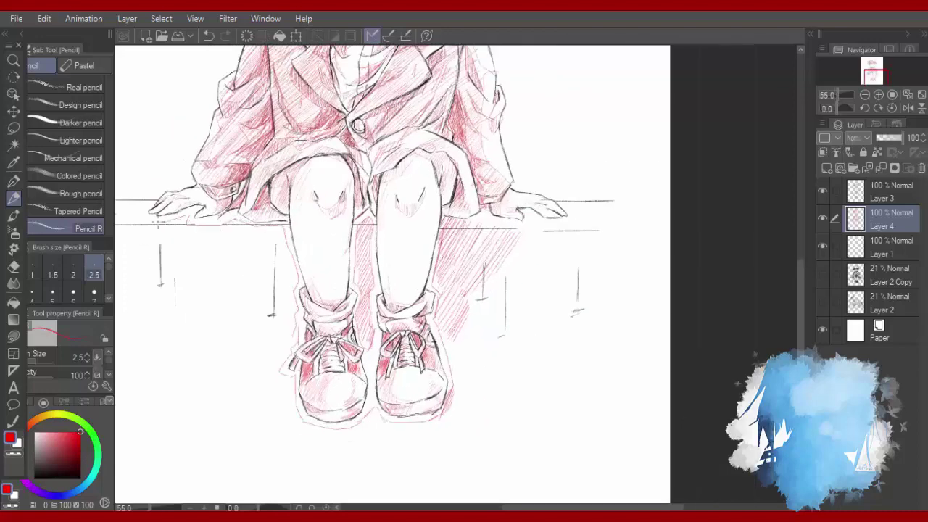
{"action": "mouse_move", "coordinate": [214, 245]}
{"action": "left_mouse_down"}
{"action": "mouse_move", "coordinate": [255, 225]}
{"action": "mouse_move", "coordinate": [282, 253]}
{"action": "mouse_move", "coordinate": [221, 354]}
{"action": "left_mouse_up"}
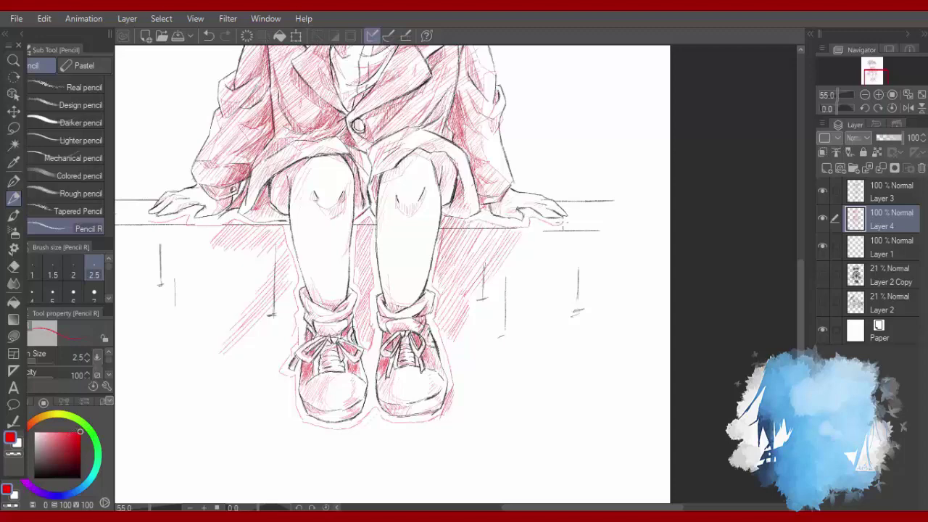
Trace a red offset contour from the neck along the right shoulder and sleeve to the hand's fingertips.
{"action": "scroll", "coordinate": [573, 240], "scroll_direction": "down", "scroll_amount": 6}
{"action": "scroll", "coordinate": [592, 172], "scroll_direction": "up", "scroll_amount": 3}
{"action": "left_click_drag", "start_coordinate": [801, 279], "coordinate": [801, 221]}
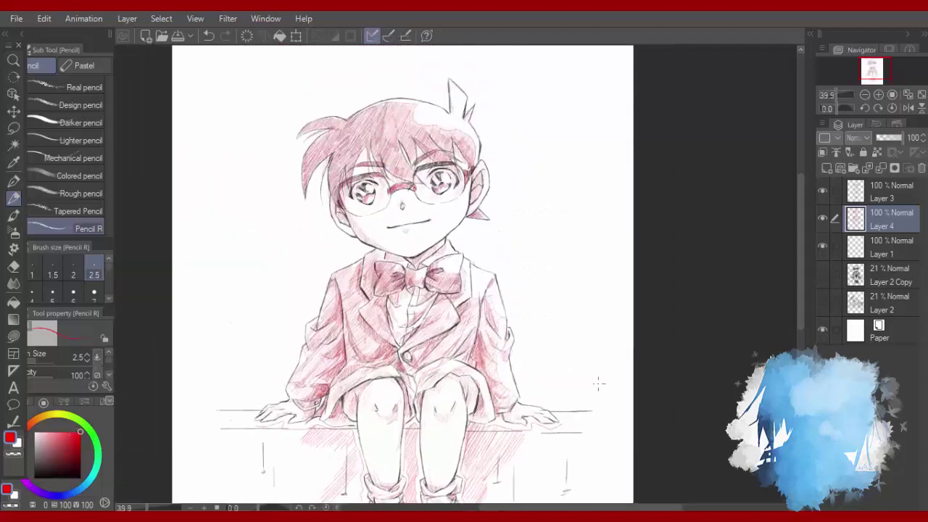
{"action": "scroll", "coordinate": [599, 385], "scroll_direction": "up", "scroll_amount": 3}
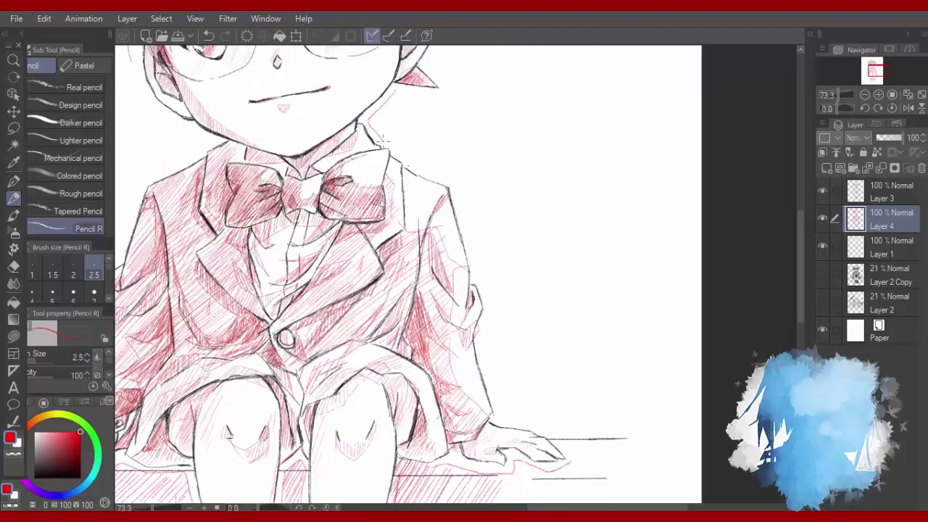
{"action": "mouse_move", "coordinate": [385, 140]}
{"action": "left_mouse_down"}
{"action": "mouse_move", "coordinate": [450, 183]}
{"action": "mouse_move", "coordinate": [486, 310]}
{"action": "mouse_move", "coordinate": [490, 384]}
{"action": "left_mouse_up"}
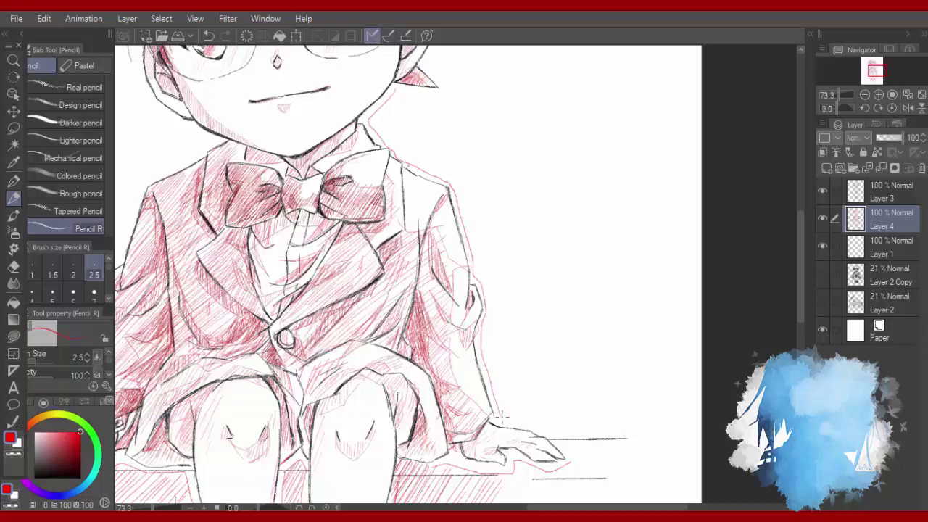
{"action": "mouse_move", "coordinate": [502, 416]}
{"action": "left_mouse_down"}
{"action": "mouse_move", "coordinate": [554, 441]}
{"action": "mouse_move", "coordinate": [569, 461]}
{"action": "left_mouse_up"}
Trace a red offset contour from the neck along the left shoulder and sleeve, undoing a stray stroke at the jaw.
{"action": "left_click_drag", "start_coordinate": [577, 508], "coordinate": [514, 508]}
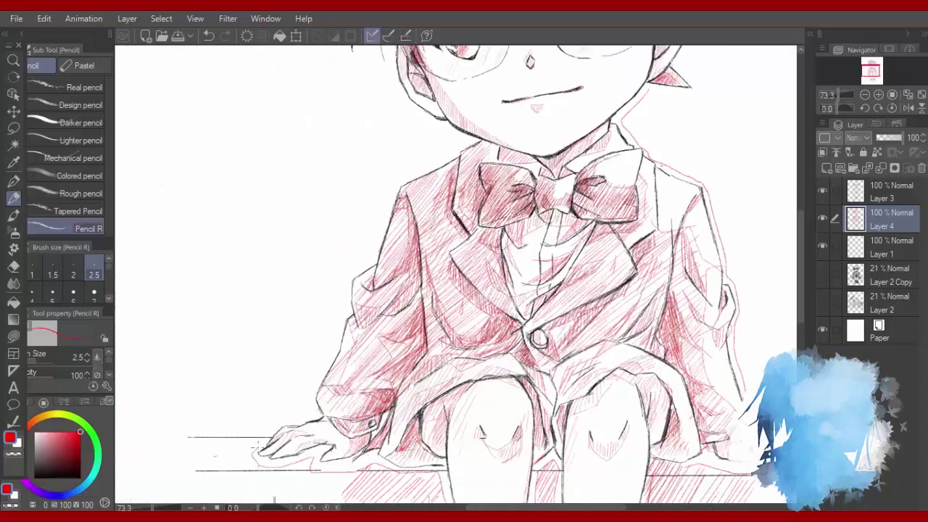
{"action": "mouse_move", "coordinate": [471, 140]}
{"action": "left_mouse_down"}
{"action": "mouse_move", "coordinate": [393, 187]}
{"action": "mouse_move", "coordinate": [313, 392]}
{"action": "left_mouse_up"}
{"action": "left_click_drag", "start_coordinate": [801, 285], "coordinate": [800, 232]}
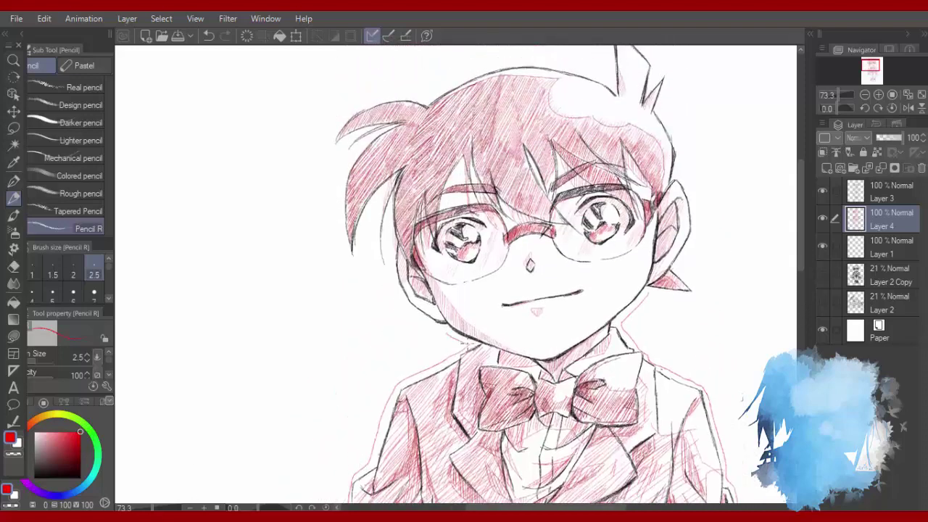
{"action": "left_click_drag", "start_coordinate": [447, 332], "coordinate": [414, 314]}
{"action": "key", "text": "ctrl+z"}
{"action": "left_click", "coordinate": [922, 96]}
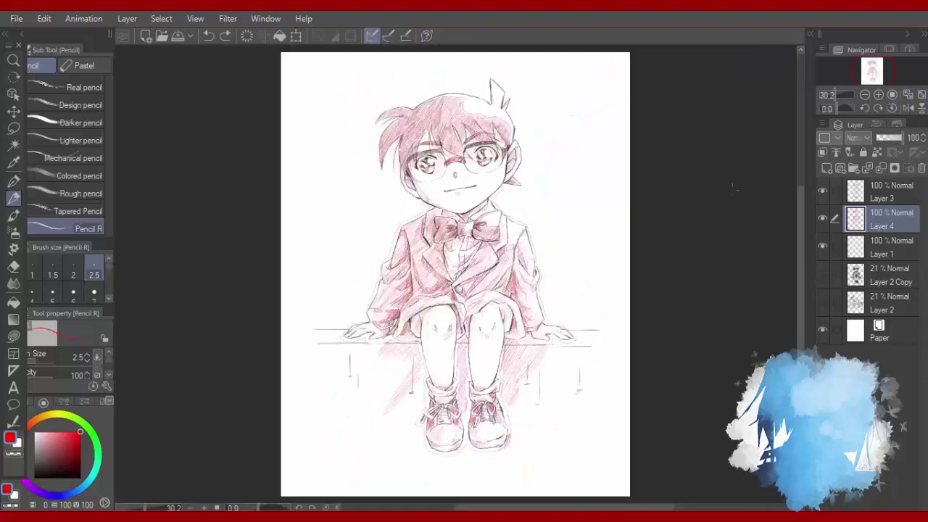
Trace a red offset contour around the right hair tuft, ear, cowlick and top of the head.
{"action": "scroll", "coordinate": [551, 210], "scroll_direction": "down", "scroll_amount": 1}
{"action": "scroll", "coordinate": [558, 239], "scroll_direction": "up", "scroll_amount": 5}
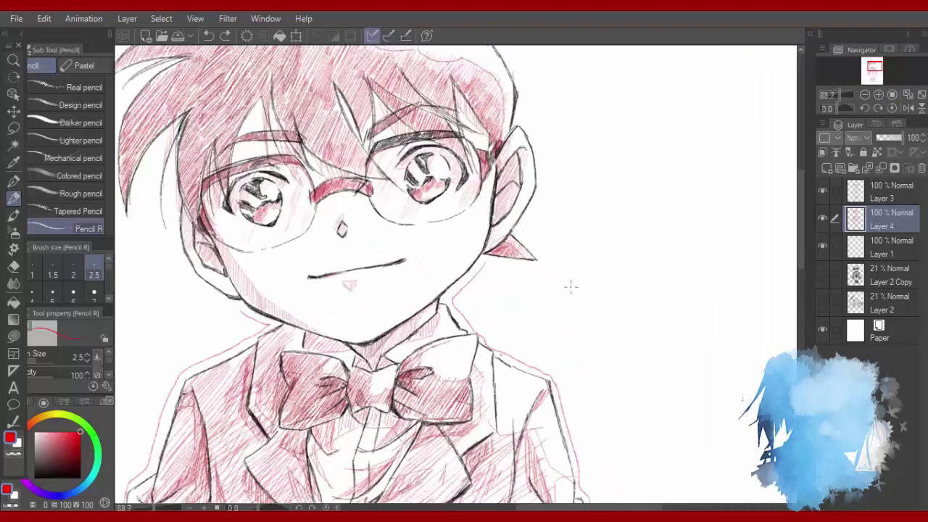
{"action": "left_click_drag", "start_coordinate": [486, 262], "coordinate": [551, 269]}
{"action": "mouse_move", "coordinate": [525, 232]}
{"action": "left_mouse_down"}
{"action": "mouse_move", "coordinate": [544, 267]}
{"action": "mouse_move", "coordinate": [544, 194]}
{"action": "left_mouse_up"}
{"action": "left_click_drag", "start_coordinate": [801, 234], "coordinate": [800, 207]}
{"action": "mouse_move", "coordinate": [524, 215]}
{"action": "left_mouse_down"}
{"action": "mouse_move", "coordinate": [521, 238]}
{"action": "mouse_move", "coordinate": [544, 313]}
{"action": "left_mouse_up"}
{"action": "mouse_move", "coordinate": [498, 161]}
{"action": "left_mouse_down"}
{"action": "mouse_move", "coordinate": [526, 219]}
{"action": "mouse_move", "coordinate": [500, 153]}
{"action": "mouse_move", "coordinate": [511, 109]}
{"action": "left_mouse_up"}
{"action": "left_click_drag", "start_coordinate": [801, 207], "coordinate": [801, 186]}
{"action": "mouse_move", "coordinate": [491, 211]}
{"action": "left_mouse_down"}
{"action": "mouse_move", "coordinate": [488, 191]}
{"action": "mouse_move", "coordinate": [449, 148]}
{"action": "mouse_move", "coordinate": [435, 209]}
{"action": "left_mouse_up"}
{"action": "mouse_move", "coordinate": [216, 235]}
{"action": "left_mouse_down"}
{"action": "mouse_move", "coordinate": [246, 209]}
{"action": "mouse_move", "coordinate": [399, 193]}
{"action": "mouse_move", "coordinate": [437, 212]}
{"action": "left_mouse_up"}
Continue the red offset contour around the left hair locks, ear and jaw down to the collar.
{"action": "left_click_drag", "start_coordinate": [801, 193], "coordinate": [801, 211]}
{"action": "left_click_drag", "start_coordinate": [569, 507], "coordinate": [537, 507]}
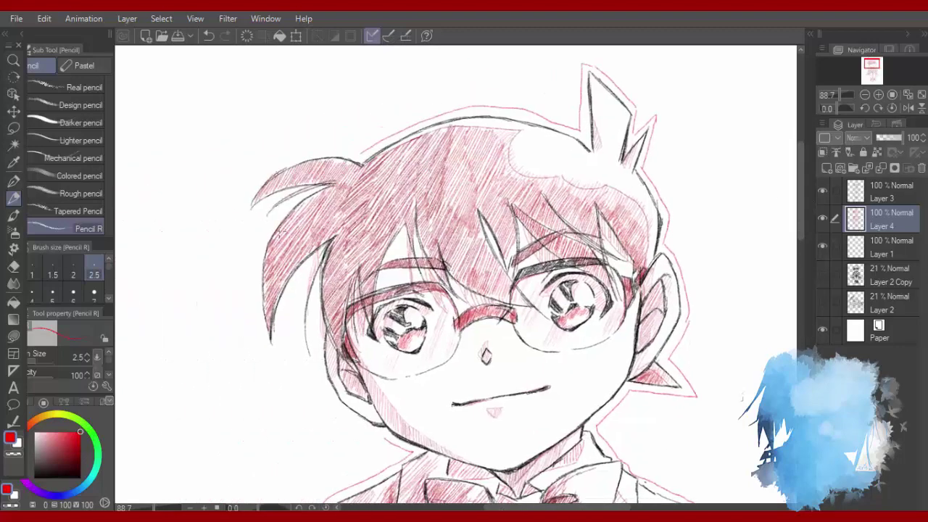
{"action": "mouse_move", "coordinate": [257, 176]}
{"action": "left_mouse_down"}
{"action": "mouse_move", "coordinate": [358, 153]}
{"action": "mouse_move", "coordinate": [240, 191]}
{"action": "mouse_move", "coordinate": [244, 212]}
{"action": "mouse_move", "coordinate": [278, 215]}
{"action": "mouse_move", "coordinate": [254, 288]}
{"action": "mouse_move", "coordinate": [272, 346]}
{"action": "left_mouse_up"}
{"action": "mouse_move", "coordinate": [303, 271]}
{"action": "left_mouse_down"}
{"action": "mouse_move", "coordinate": [305, 310]}
{"action": "mouse_move", "coordinate": [341, 414]}
{"action": "mouse_move", "coordinate": [387, 441]}
{"action": "left_mouse_up"}
Hatch the background beside the left sleeve and above the hand with diagonal strokes, using a slightly darker red.
{"action": "left_click", "coordinate": [906, 96]}
{"action": "left_click", "coordinate": [907, 95]}
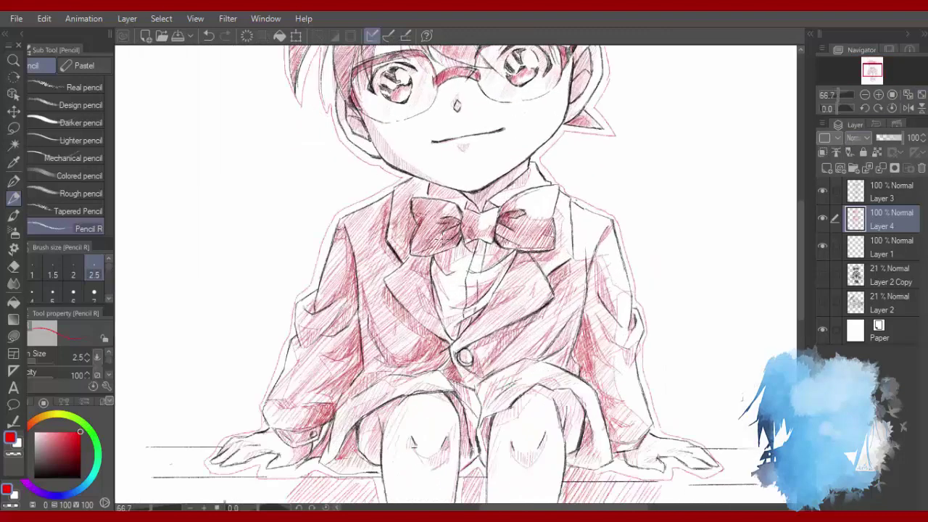
{"action": "left_click_drag", "start_coordinate": [259, 410], "coordinate": [228, 435]}
{"action": "mouse_move", "coordinate": [275, 376]}
{"action": "left_mouse_down"}
{"action": "mouse_move", "coordinate": [210, 444]}
{"action": "mouse_move", "coordinate": [208, 429]}
{"action": "left_mouse_up"}
{"action": "left_click_drag", "start_coordinate": [265, 385], "coordinate": [205, 442]}
{"action": "left_click_drag", "start_coordinate": [273, 355], "coordinate": [210, 419]}
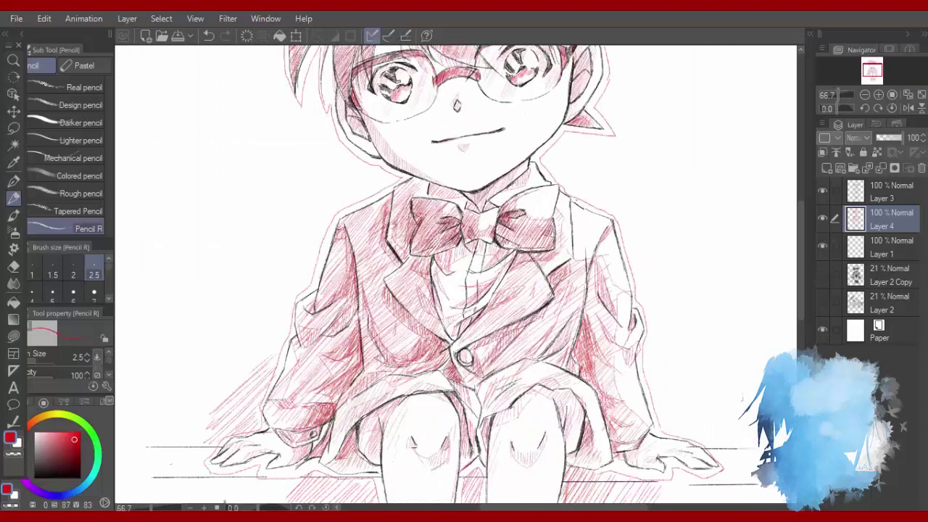
{"action": "left_click_drag", "start_coordinate": [251, 372], "coordinate": [217, 403]}
{"action": "left_click_drag", "start_coordinate": [232, 407], "coordinate": [187, 451]}
{"action": "left_click_drag", "start_coordinate": [233, 416], "coordinate": [203, 441]}
Fill the bench front beside the left leg with more diagonal hatching below the seat edge.
{"action": "scroll", "coordinate": [800, 290], "scroll_direction": "down", "scroll_amount": 3}
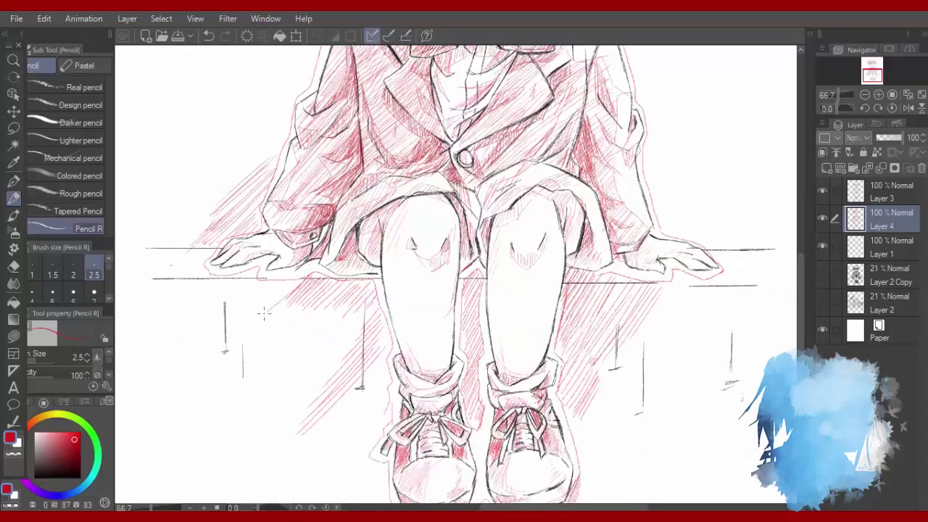
{"action": "left_click_drag", "start_coordinate": [379, 301], "coordinate": [331, 343]}
{"action": "left_click_drag", "start_coordinate": [371, 317], "coordinate": [328, 358]}
{"action": "left_click_drag", "start_coordinate": [363, 312], "coordinate": [323, 348]}
{"action": "left_click_drag", "start_coordinate": [368, 327], "coordinate": [323, 366]}
{"action": "left_click_drag", "start_coordinate": [362, 340], "coordinate": [285, 399]}
Choose a lighter red (saturation 71, brightness 89) and extend the bench-front hatching outward to the left and down toward the shoe.
{"action": "left_click", "coordinate": [67, 437]}
{"action": "mouse_move", "coordinate": [337, 350]}
{"action": "left_mouse_down"}
{"action": "mouse_move", "coordinate": [275, 412]}
{"action": "mouse_move", "coordinate": [269, 448]}
{"action": "left_mouse_up"}
{"action": "mouse_move", "coordinate": [368, 397]}
{"action": "left_mouse_down"}
{"action": "mouse_move", "coordinate": [316, 448]}
{"action": "mouse_move", "coordinate": [326, 425]}
{"action": "left_mouse_up"}
{"action": "left_click_drag", "start_coordinate": [307, 347], "coordinate": [240, 405]}
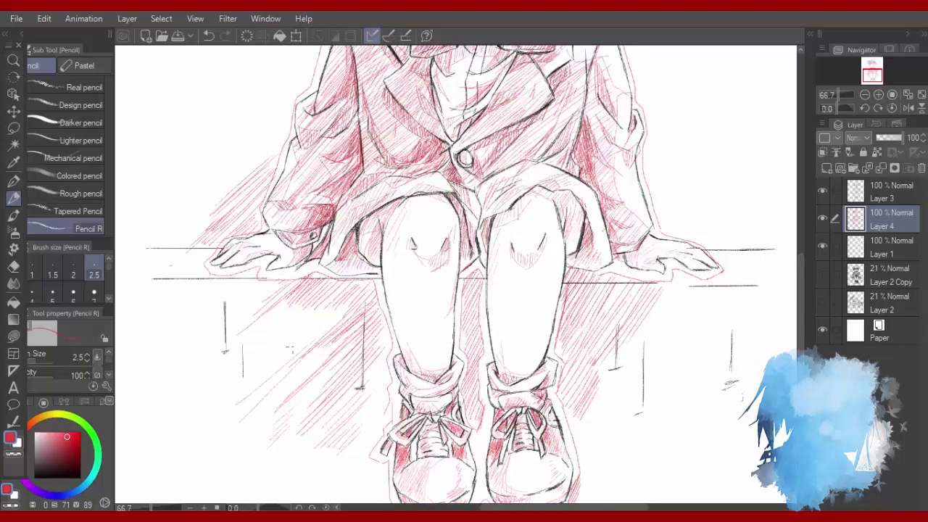
{"action": "left_click_drag", "start_coordinate": [265, 367], "coordinate": [221, 401]}
{"action": "left_click_drag", "start_coordinate": [280, 343], "coordinate": [211, 407]}
{"action": "left_click_drag", "start_coordinate": [234, 367], "coordinate": [208, 388]}
Extend the diagonal hatching on the bench front beside the right leg, around the vertical grain lines.
{"action": "left_click_drag", "start_coordinate": [621, 344], "coordinate": [591, 377]}
{"action": "left_click_drag", "start_coordinate": [651, 322], "coordinate": [596, 384]}
{"action": "left_click_drag", "start_coordinate": [625, 367], "coordinate": [600, 395]}
{"action": "left_click_drag", "start_coordinate": [641, 369], "coordinate": [605, 415]}
Hatch a ground shadow beside the right shoe, switching partway to a lighter pinkish red.
{"action": "left_click_drag", "start_coordinate": [800, 303], "coordinate": [800, 342]}
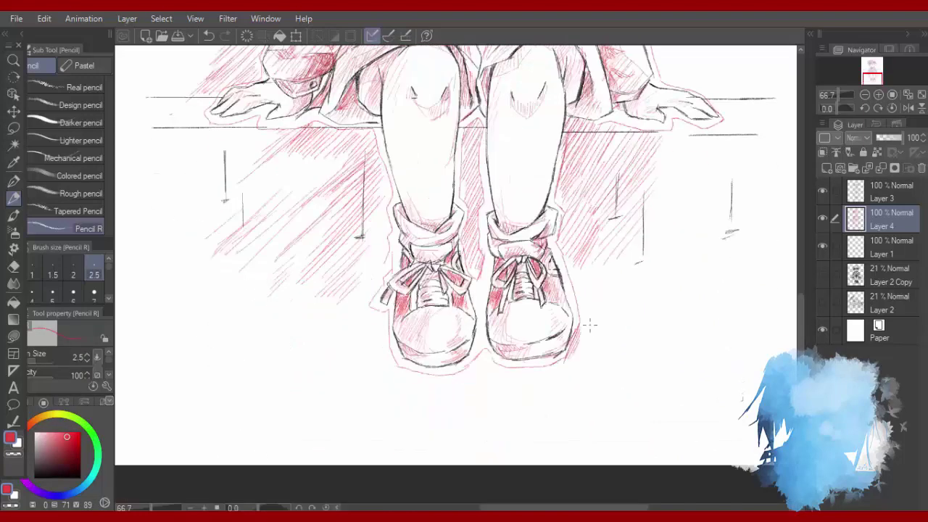
{"action": "left_click_drag", "start_coordinate": [588, 326], "coordinate": [565, 367]}
{"action": "left_click_drag", "start_coordinate": [597, 331], "coordinate": [571, 373]}
{"action": "left_click_drag", "start_coordinate": [602, 346], "coordinate": [590, 369]}
{"action": "left_click", "coordinate": [61, 434]}
{"action": "left_click_drag", "start_coordinate": [598, 287], "coordinate": [586, 303]}
{"action": "left_click_drag", "start_coordinate": [609, 284], "coordinate": [586, 321]}
Choose a deeper red (saturation 86, brightness 86) and widen the hatched shadow to the right of the right shoe.
{"action": "left_click", "coordinate": [74, 438]}
{"action": "left_click_drag", "start_coordinate": [614, 279], "coordinate": [603, 296]}
{"action": "left_click_drag", "start_coordinate": [627, 279], "coordinate": [589, 333]}
{"action": "mouse_move", "coordinate": [631, 288]}
{"action": "left_mouse_down"}
{"action": "mouse_move", "coordinate": [587, 346]}
{"action": "mouse_move", "coordinate": [588, 362]}
{"action": "left_mouse_up"}
{"action": "left_click_drag", "start_coordinate": [635, 284], "coordinate": [595, 329]}
Hatch the ground shadow beneath both shoes and beside the left shoe with diagonal strokes.
{"action": "left_click_drag", "start_coordinate": [479, 394], "coordinate": [513, 367]}
{"action": "left_click_drag", "start_coordinate": [442, 404], "coordinate": [491, 368]}
{"action": "left_click_drag", "start_coordinate": [421, 410], "coordinate": [471, 368]}
{"action": "left_click_drag", "start_coordinate": [409, 396], "coordinate": [428, 377]}
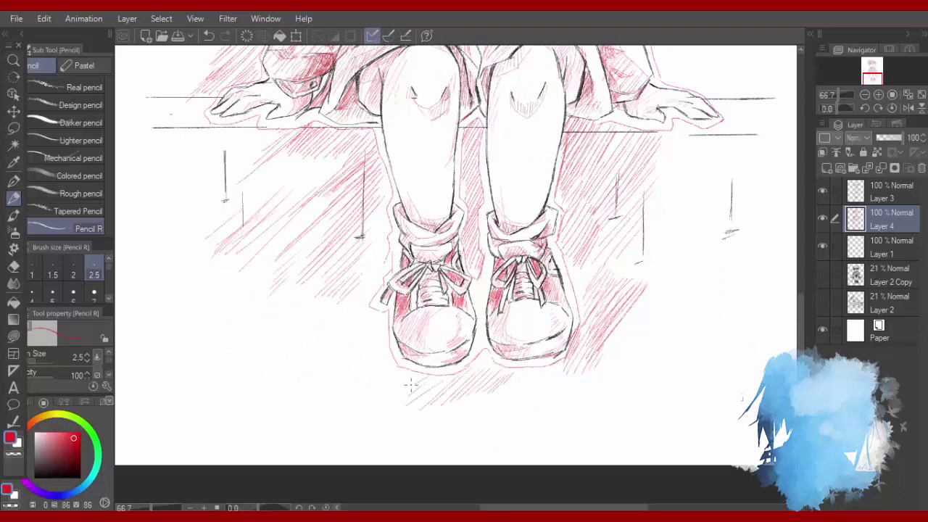
{"action": "left_click_drag", "start_coordinate": [340, 316], "coordinate": [388, 269]}
{"action": "left_click_drag", "start_coordinate": [323, 330], "coordinate": [384, 260]}
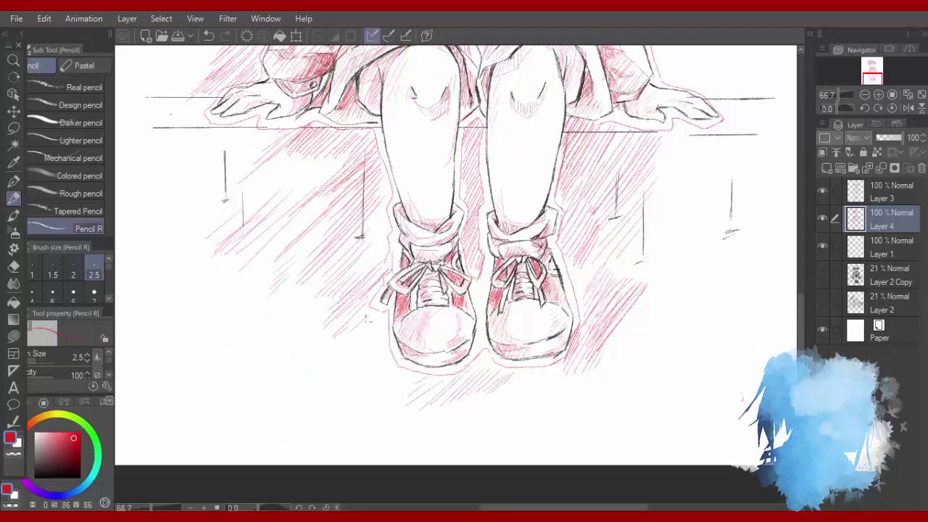
{"action": "left_click_drag", "start_coordinate": [310, 400], "coordinate": [377, 335]}
Add scattered patches of diagonal hatching on the far left of the bench front and the ground below it.
{"action": "left_click_drag", "start_coordinate": [176, 325], "coordinate": [224, 278]}
{"action": "left_click_drag", "start_coordinate": [174, 347], "coordinate": [234, 291]}
{"action": "left_click_drag", "start_coordinate": [245, 336], "coordinate": [298, 293]}
{"action": "left_click_drag", "start_coordinate": [180, 225], "coordinate": [245, 165]}
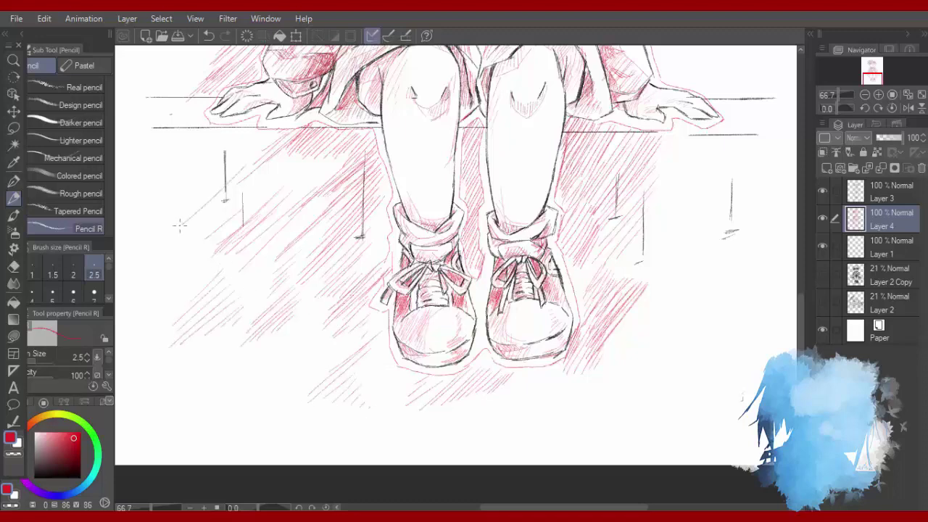
{"action": "left_click_drag", "start_coordinate": [193, 190], "coordinate": [212, 176]}
Add scattered patches of diagonal hatching on the far right of the bench front and the ground below it.
{"action": "left_click_drag", "start_coordinate": [645, 245], "coordinate": [704, 185]}
{"action": "mouse_move", "coordinate": [673, 323]}
{"action": "left_mouse_down"}
{"action": "mouse_move", "coordinate": [732, 264]}
{"action": "mouse_move", "coordinate": [728, 278]}
{"action": "left_mouse_up"}
{"action": "left_click_drag", "start_coordinate": [665, 368], "coordinate": [692, 338]}
{"action": "left_click_drag", "start_coordinate": [656, 380], "coordinate": [690, 349]}
{"action": "left_click_drag", "start_coordinate": [640, 332], "coordinate": [699, 266]}
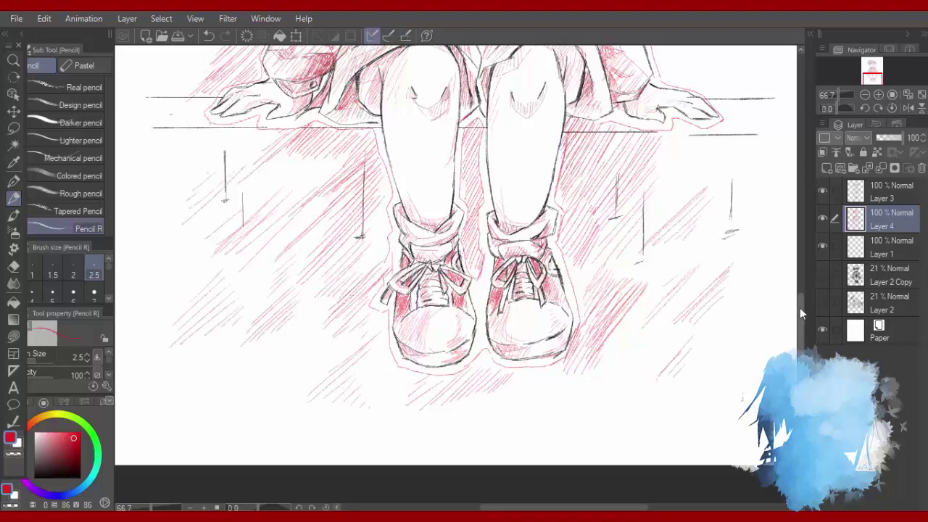
Choose a bright red (saturation 89, brightness 100) and hatch the background between the right hair tuft and the right shoulder.
{"action": "left_click_drag", "start_coordinate": [801, 312], "coordinate": [801, 201]}
{"action": "left_click_drag", "start_coordinate": [543, 231], "coordinate": [569, 201]}
{"action": "left_click_drag", "start_coordinate": [539, 235], "coordinate": [572, 205]}
{"action": "left_click", "coordinate": [75, 432]}
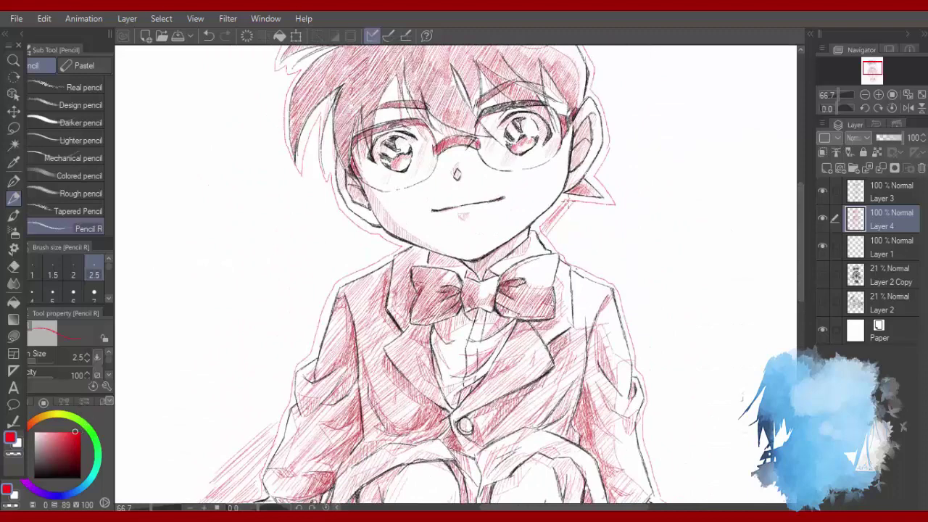
{"action": "left_click_drag", "start_coordinate": [546, 235], "coordinate": [578, 202]}
{"action": "left_click_drag", "start_coordinate": [550, 240], "coordinate": [584, 203]}
{"action": "left_click_drag", "start_coordinate": [556, 245], "coordinate": [598, 208]}
{"action": "left_click_drag", "start_coordinate": [567, 252], "coordinate": [605, 210]}
{"action": "left_click_drag", "start_coordinate": [574, 254], "coordinate": [642, 190]}
{"action": "mouse_move", "coordinate": [590, 264]}
{"action": "left_mouse_down"}
{"action": "mouse_move", "coordinate": [634, 210]}
{"action": "mouse_move", "coordinate": [658, 210]}
{"action": "left_mouse_up"}
{"action": "left_click_drag", "start_coordinate": [607, 273], "coordinate": [652, 224]}
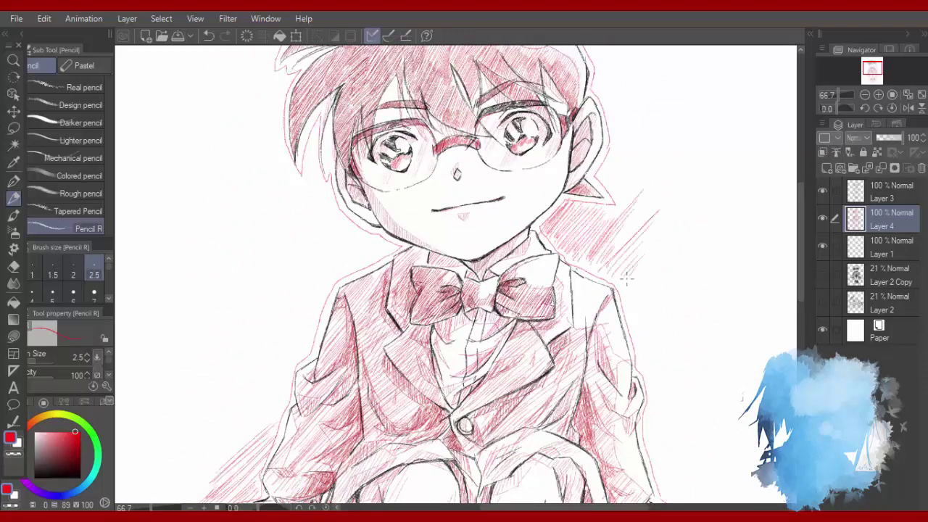
{"action": "left_click", "coordinate": [921, 95]}
{"action": "scroll", "coordinate": [565, 188], "scroll_direction": "up", "scroll_amount": 2}
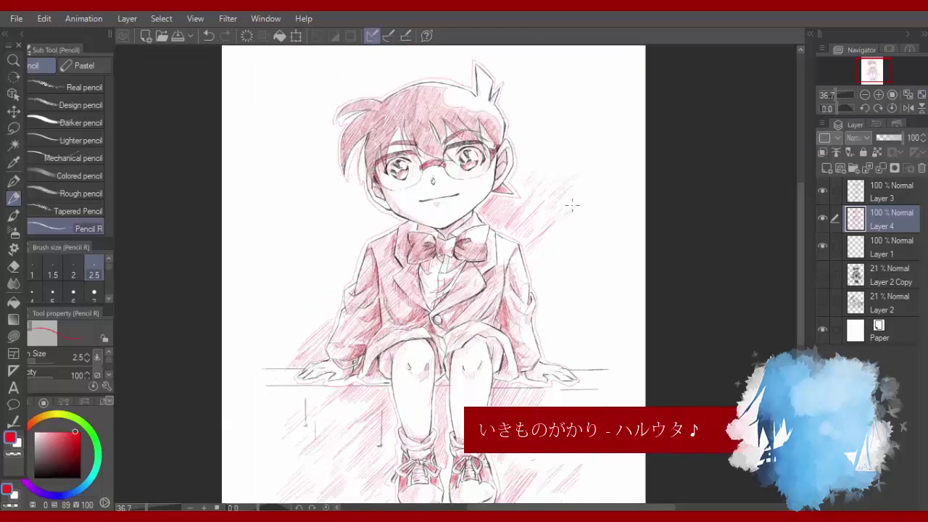
Extend the red diagonal hatching across the background beside both shoulders, around the left hair tuft and above the left hand.
{"action": "left_click_drag", "start_coordinate": [579, 214], "coordinate": [545, 243]}
{"action": "left_click_drag", "start_coordinate": [578, 217], "coordinate": [541, 253]}
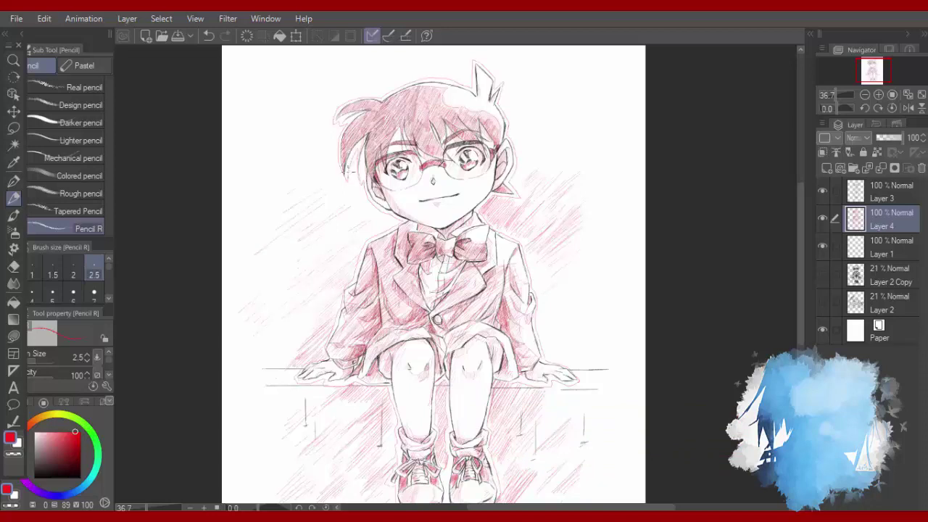
{"action": "mouse_move", "coordinate": [346, 196]}
{"action": "left_mouse_down"}
{"action": "mouse_move", "coordinate": [350, 216]}
{"action": "mouse_move", "coordinate": [370, 233]}
{"action": "mouse_move", "coordinate": [377, 220]}
{"action": "mouse_move", "coordinate": [319, 290]}
{"action": "mouse_move", "coordinate": [316, 258]}
{"action": "mouse_move", "coordinate": [356, 195]}
{"action": "mouse_move", "coordinate": [342, 247]}
{"action": "left_mouse_up"}
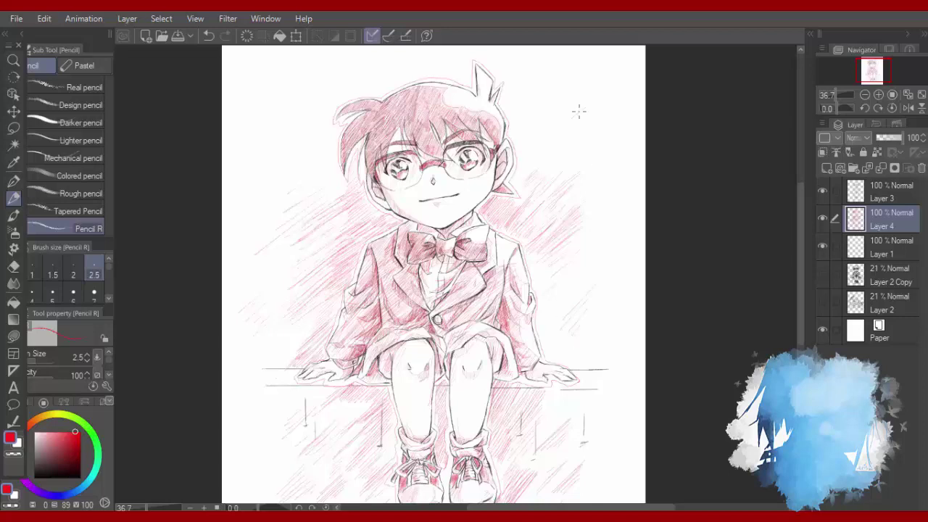
{"action": "mouse_move", "coordinate": [333, 118]}
{"action": "left_mouse_down"}
{"action": "mouse_move", "coordinate": [306, 156]}
{"action": "mouse_move", "coordinate": [307, 112]}
{"action": "left_mouse_up"}
{"action": "mouse_move", "coordinate": [329, 193]}
{"action": "left_mouse_down"}
{"action": "mouse_move", "coordinate": [323, 152]}
{"action": "mouse_move", "coordinate": [341, 188]}
{"action": "left_mouse_up"}
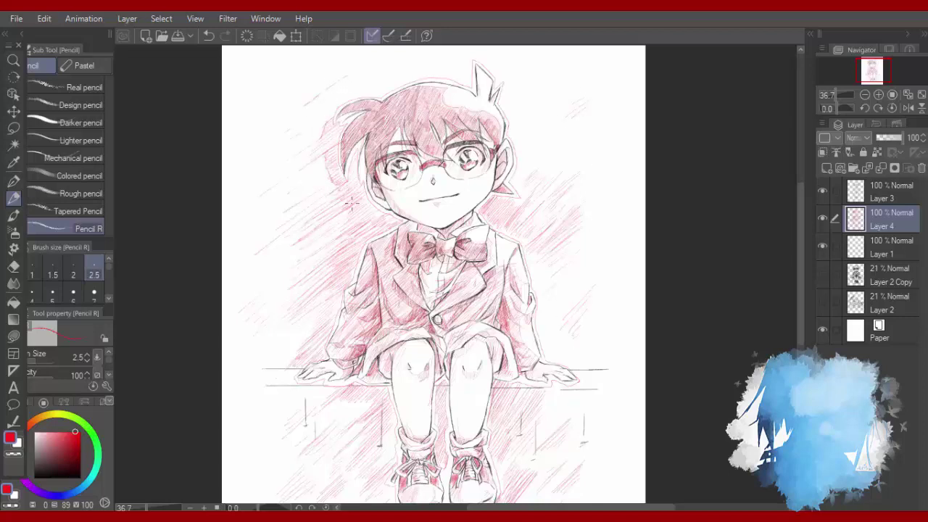
{"action": "left_click_drag", "start_coordinate": [285, 365], "coordinate": [292, 357]}
Choose a darker red (saturation 100, brightness 81) and deepen the background shadow beside the left hair and left shoulder.
{"action": "left_click", "coordinate": [80, 440]}
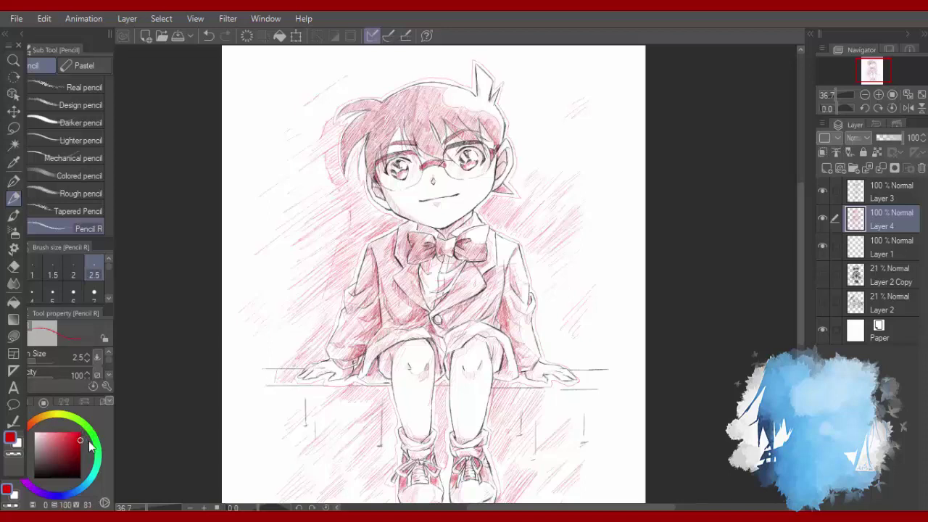
{"action": "mouse_move", "coordinate": [352, 246]}
{"action": "left_mouse_down"}
{"action": "mouse_move", "coordinate": [373, 221]}
{"action": "mouse_move", "coordinate": [348, 206]}
{"action": "left_mouse_up"}
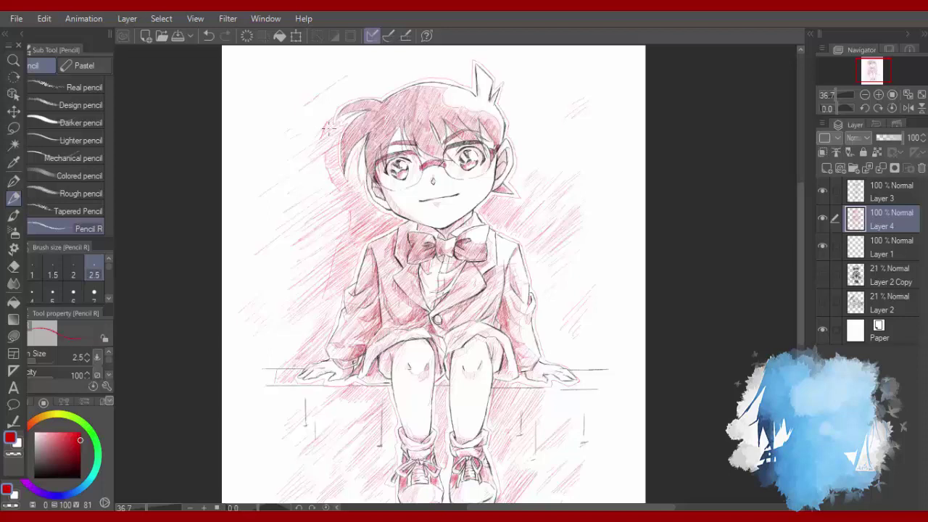
{"action": "mouse_move", "coordinate": [328, 128]}
{"action": "left_mouse_down"}
{"action": "mouse_move", "coordinate": [319, 143]}
{"action": "mouse_move", "coordinate": [331, 137]}
{"action": "mouse_move", "coordinate": [340, 174]}
{"action": "left_mouse_up"}
{"action": "mouse_move", "coordinate": [348, 261]}
{"action": "left_mouse_down"}
{"action": "mouse_move", "coordinate": [304, 319]}
{"action": "mouse_move", "coordinate": [289, 324]}
{"action": "left_mouse_up"}
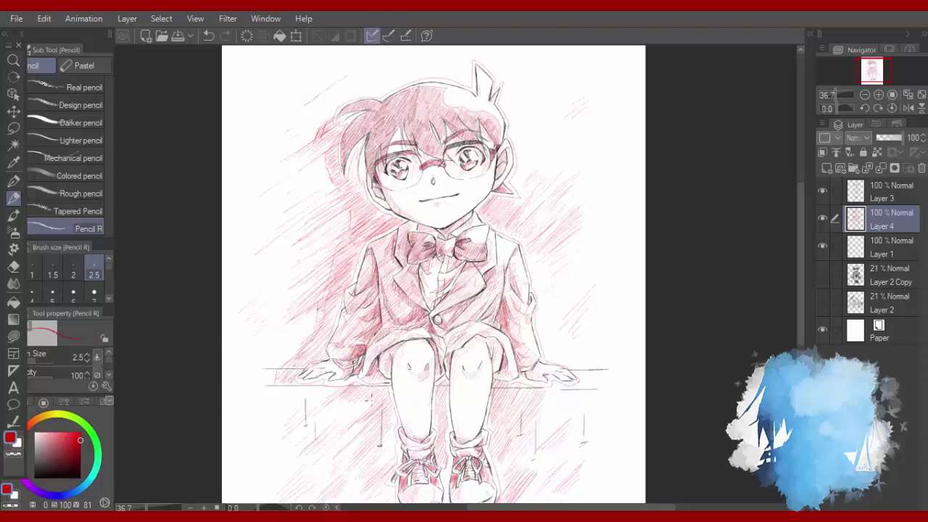
Deepen the hatched shadow under the bench along the left leg down to the shoe and between the legs.
{"action": "left_click_drag", "start_coordinate": [391, 390], "coordinate": [376, 416]}
{"action": "mouse_move", "coordinate": [396, 401]}
{"action": "left_mouse_down"}
{"action": "mouse_move", "coordinate": [381, 431]}
{"action": "mouse_move", "coordinate": [389, 434]}
{"action": "left_mouse_up"}
{"action": "left_click_drag", "start_coordinate": [799, 268], "coordinate": [799, 305]}
{"action": "mouse_move", "coordinate": [387, 338]}
{"action": "left_mouse_down"}
{"action": "mouse_move", "coordinate": [395, 369]}
{"action": "mouse_move", "coordinate": [380, 400]}
{"action": "mouse_move", "coordinate": [390, 418]}
{"action": "left_mouse_up"}
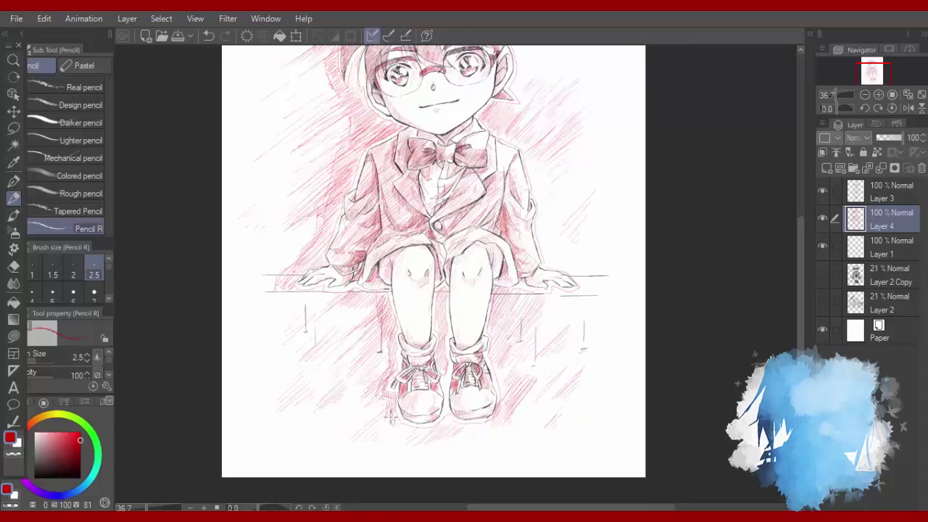
{"action": "left_click_drag", "start_coordinate": [441, 283], "coordinate": [448, 380]}
Add darker red hatching on the bench front beside the left shin and on the ground at the far left.
{"action": "left_click_drag", "start_coordinate": [801, 241], "coordinate": [807, 197]}
{"action": "left_click", "coordinate": [74, 434]}
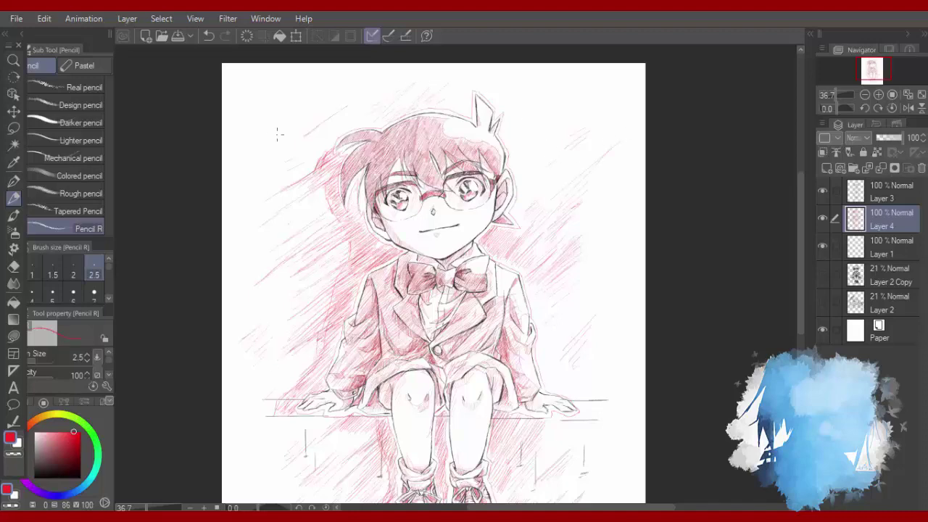
{"action": "scroll", "coordinate": [277, 133], "scroll_direction": "down", "scroll_amount": 4}
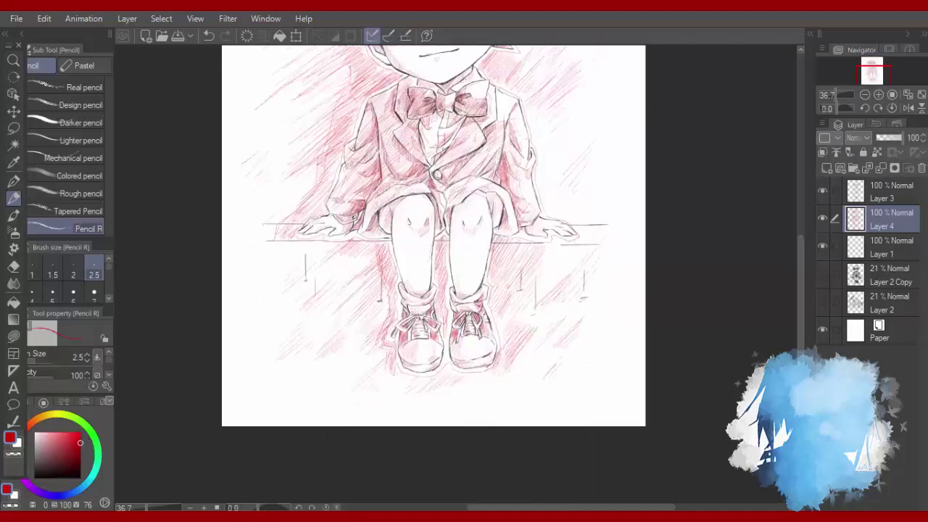
{"action": "left_click_drag", "start_coordinate": [382, 259], "coordinate": [375, 293]}
{"action": "mouse_move", "coordinate": [382, 298]}
{"action": "left_mouse_down"}
{"action": "mouse_move", "coordinate": [372, 340]}
{"action": "mouse_move", "coordinate": [281, 375]}
{"action": "left_mouse_up"}
Undo the last two strokes and sample a pale pink (saturation 32, brightness 100) from the background hatching.
{"action": "left_click", "coordinate": [66, 431]}
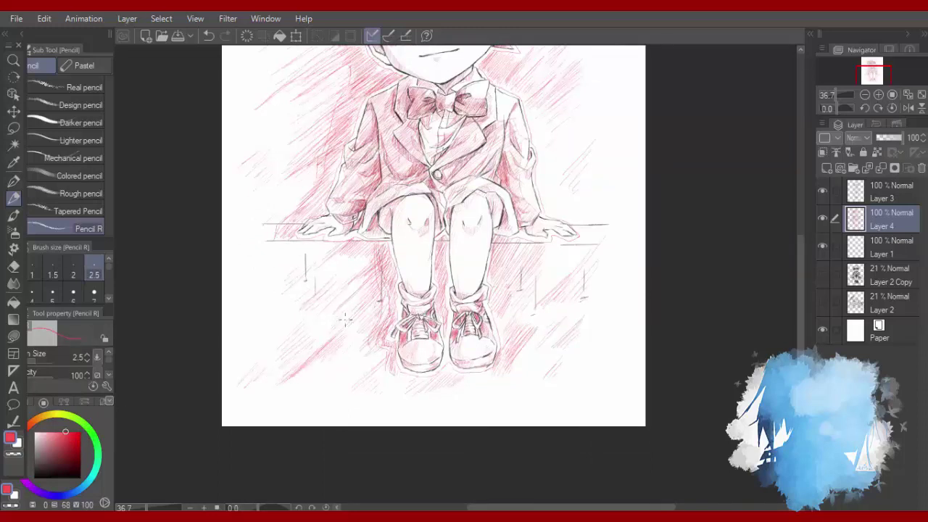
{"action": "key", "text": "ctrl+z"}
{"action": "key", "text": "ctrl+z"}
{"action": "left_click", "coordinate": [70, 431]}
{"action": "left_click_drag", "start_coordinate": [800, 280], "coordinate": [800, 216]}
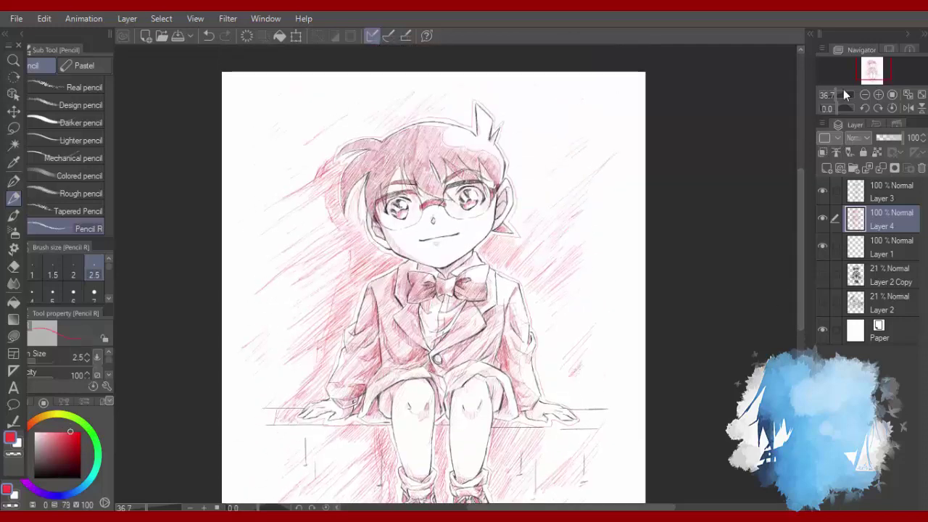
{"action": "left_click", "coordinate": [866, 96]}
{"action": "left_click", "coordinate": [561, 264], "text": "alt"}
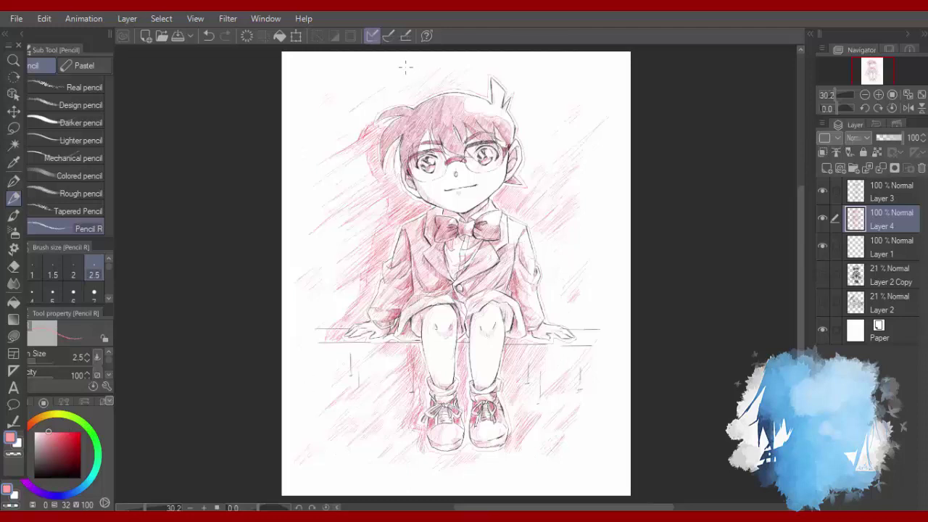
Change the canvas size by trimming the empty margins on all four sides, to a width of 1562 px.
{"action": "left_click", "coordinate": [44, 18]}
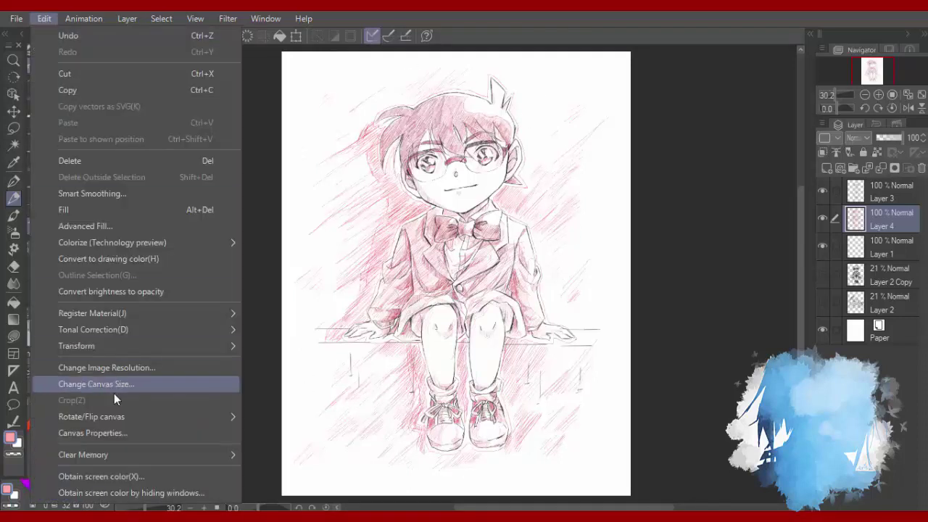
{"action": "left_click", "coordinate": [109, 383]}
{"action": "left_click_drag", "start_coordinate": [630, 274], "coordinate": [609, 273]}
{"action": "left_click_drag", "start_coordinate": [445, 52], "coordinate": [445, 59]}
{"action": "left_click_drag", "start_coordinate": [259, 269], "coordinate": [294, 276]}
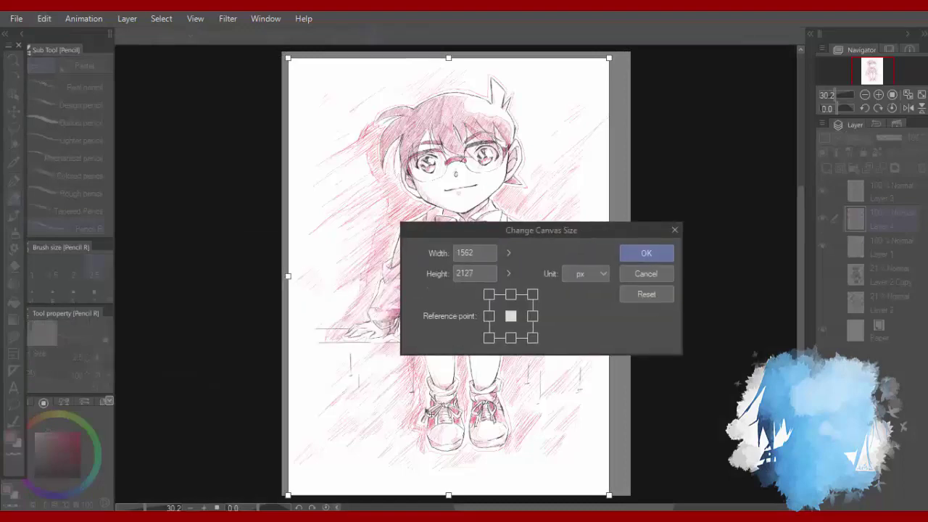
{"action": "left_click_drag", "start_coordinate": [445, 496], "coordinate": [445, 484]}
{"action": "left_click", "coordinate": [646, 253]}
With the Hard eraser ready, examine the cropped drawing's margins and lower-left ground hatching up close for stray strokes.
{"action": "key", "text": "e"}
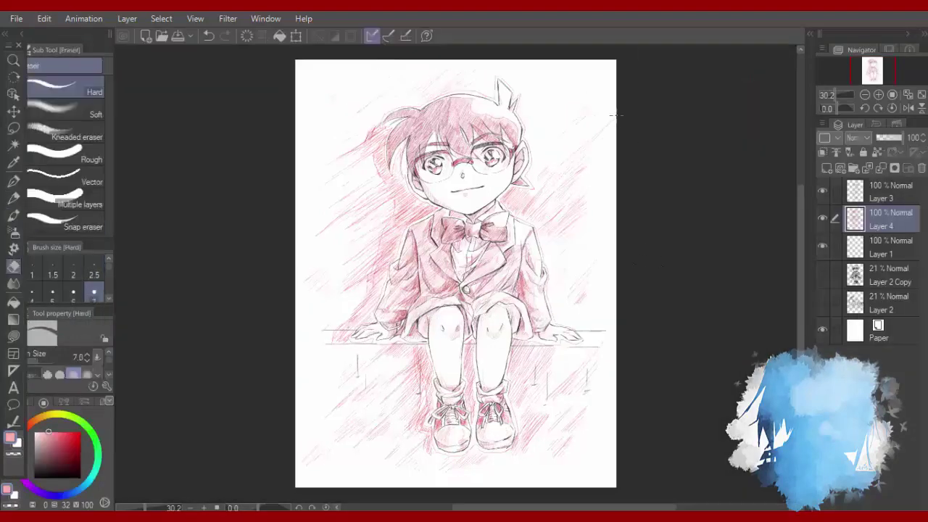
{"action": "scroll", "coordinate": [559, 140], "scroll_direction": "up", "scroll_amount": 3}
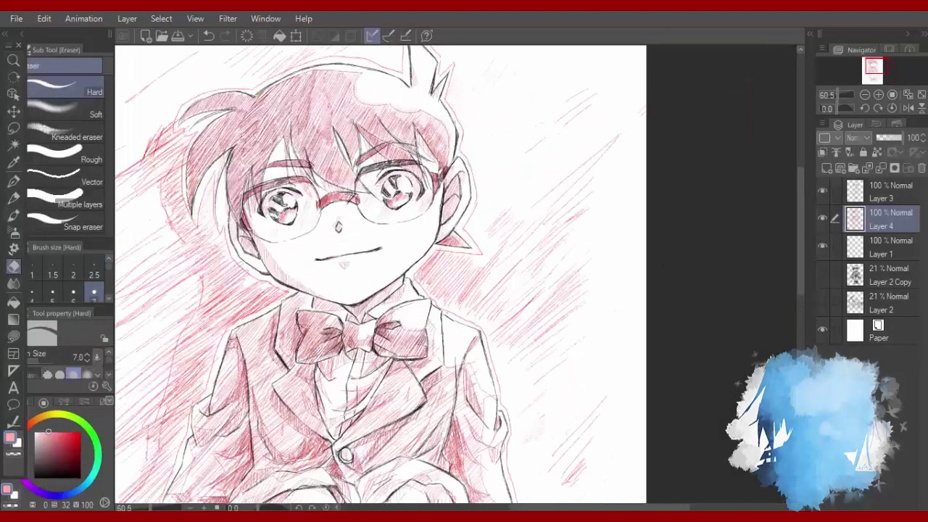
{"action": "key", "text": "ctrl+0"}
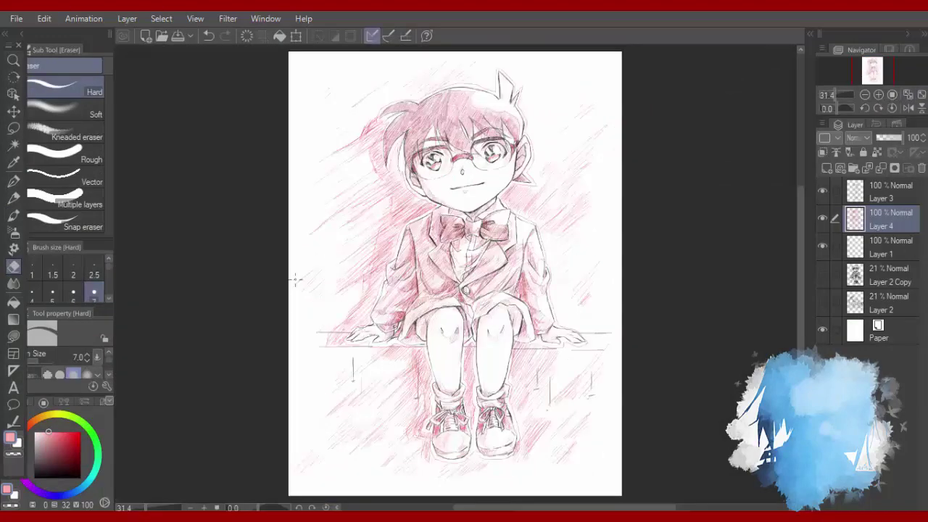
{"action": "scroll", "coordinate": [305, 287], "scroll_direction": "up", "scroll_amount": 4}
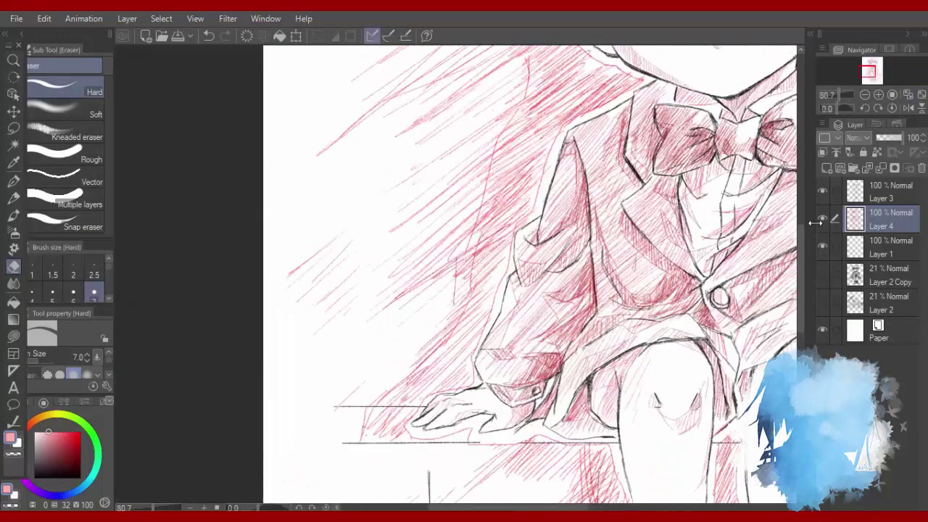
{"action": "scroll", "coordinate": [289, 261], "scroll_direction": "down", "scroll_amount": 5}
{"action": "left_click", "coordinate": [892, 95]}
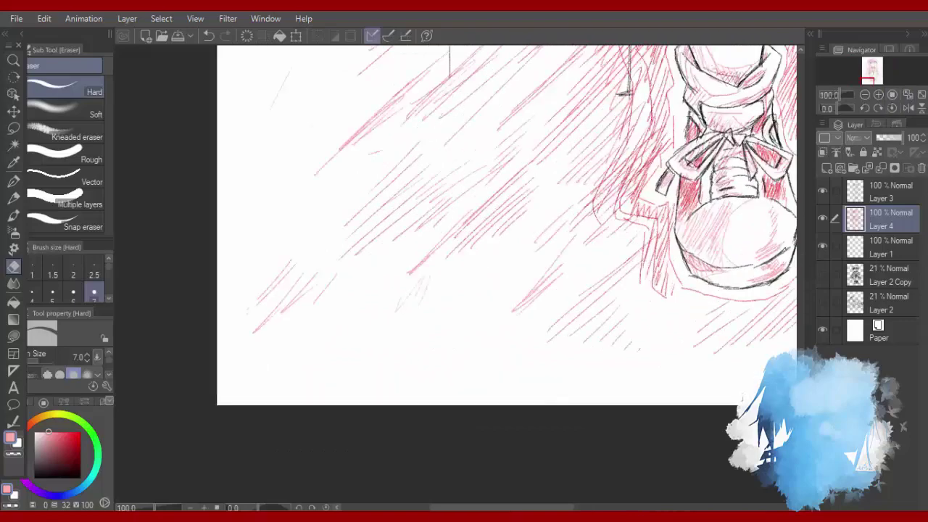
{"action": "left_click_drag", "start_coordinate": [801, 326], "coordinate": [808, 171]}
{"action": "left_click_drag", "start_coordinate": [500, 507], "coordinate": [560, 508]}
{"action": "left_click", "coordinate": [921, 95]}
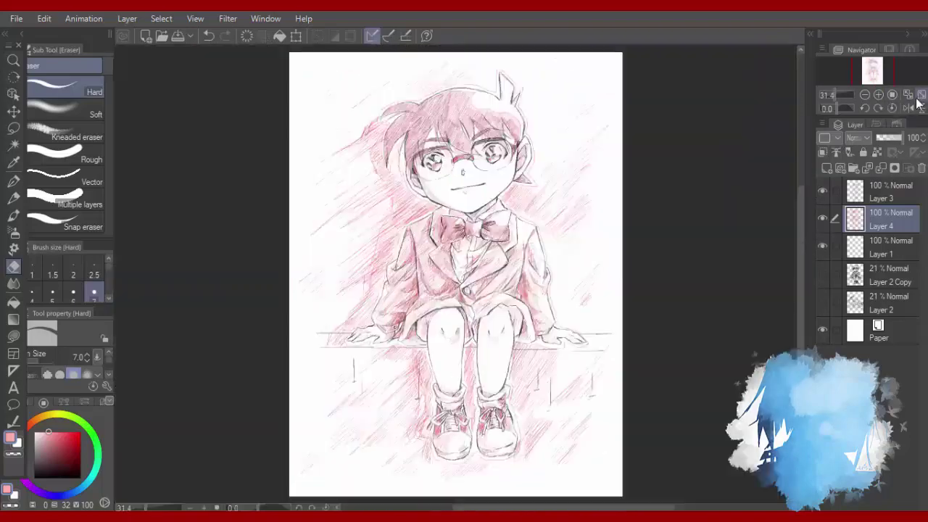
Choose a red (saturation 79, brightness 84) with the pencil and darken the shadow edge beside the left shoulder.
{"action": "scroll", "coordinate": [413, 207], "scroll_direction": "up", "scroll_amount": 8}
{"action": "left_click", "coordinate": [70, 438]}
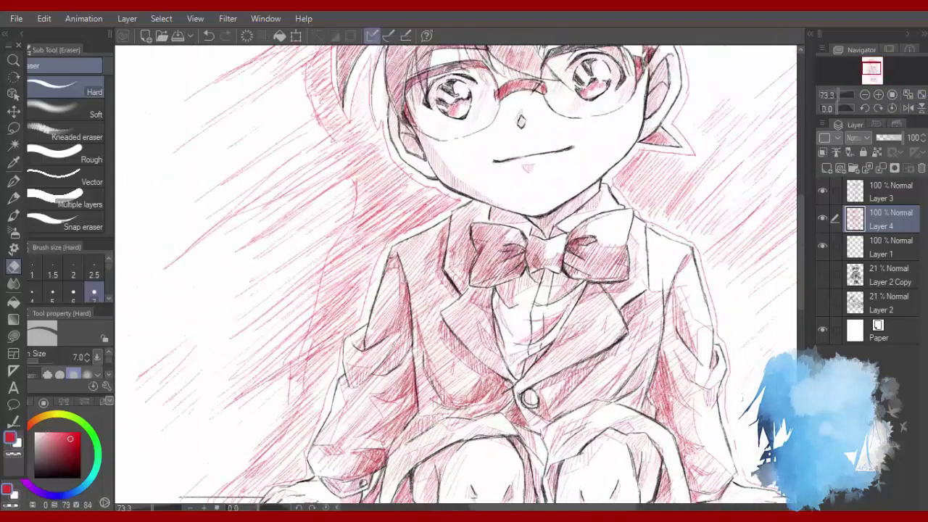
{"action": "key", "text": "p"}
{"action": "key", "text": "p"}
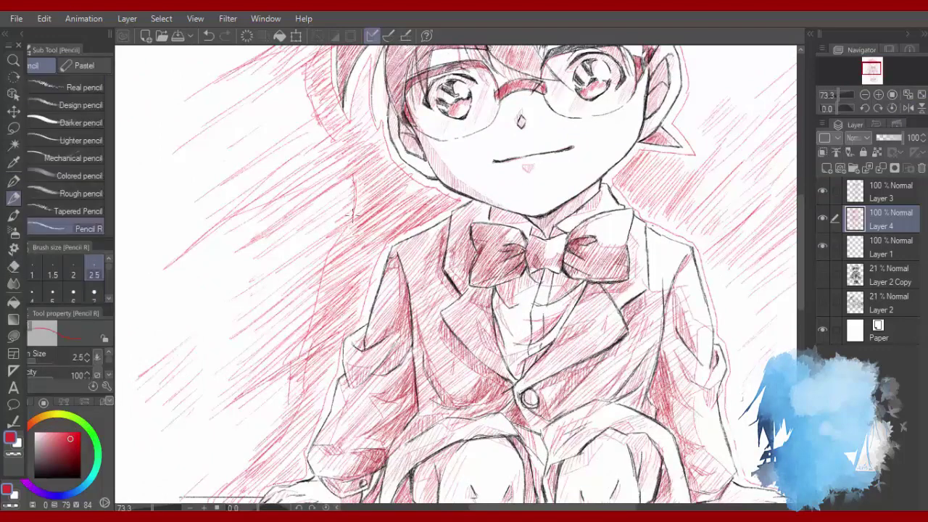
{"action": "left_click_drag", "start_coordinate": [353, 213], "coordinate": [328, 254]}
Choose a dark red (saturation 83, brightness 55) and reinforce the shadow beside the left sleeve and the bench's top edge by the hand.
{"action": "left_click", "coordinate": [72, 452]}
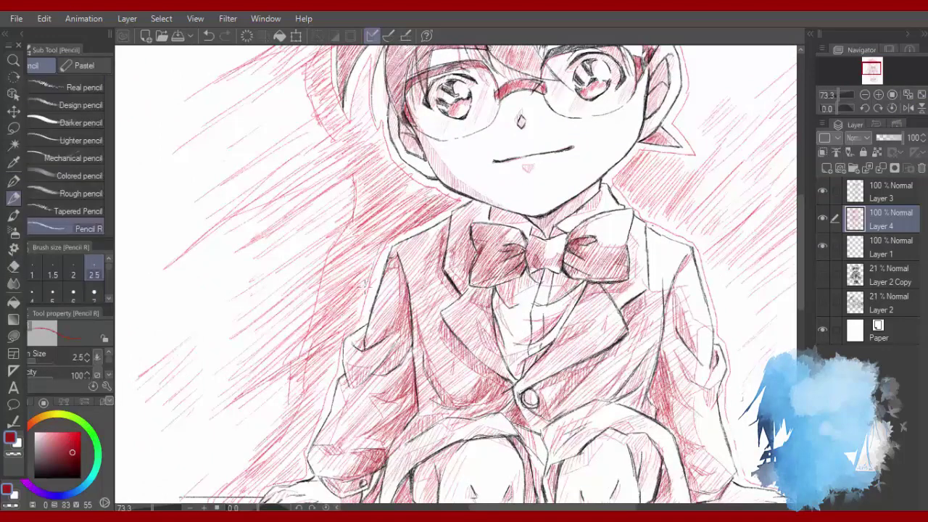
{"action": "left_click_drag", "start_coordinate": [801, 228], "coordinate": [801, 267]}
{"action": "mouse_move", "coordinate": [341, 179]}
{"action": "left_mouse_down"}
{"action": "mouse_move", "coordinate": [335, 218]}
{"action": "mouse_move", "coordinate": [297, 304]}
{"action": "left_mouse_up"}
{"action": "mouse_move", "coordinate": [190, 346]}
{"action": "left_mouse_down"}
{"action": "mouse_move", "coordinate": [268, 331]}
{"action": "mouse_move", "coordinate": [246, 335]}
{"action": "left_mouse_up"}
{"action": "left_click_drag", "start_coordinate": [185, 341], "coordinate": [263, 329]}
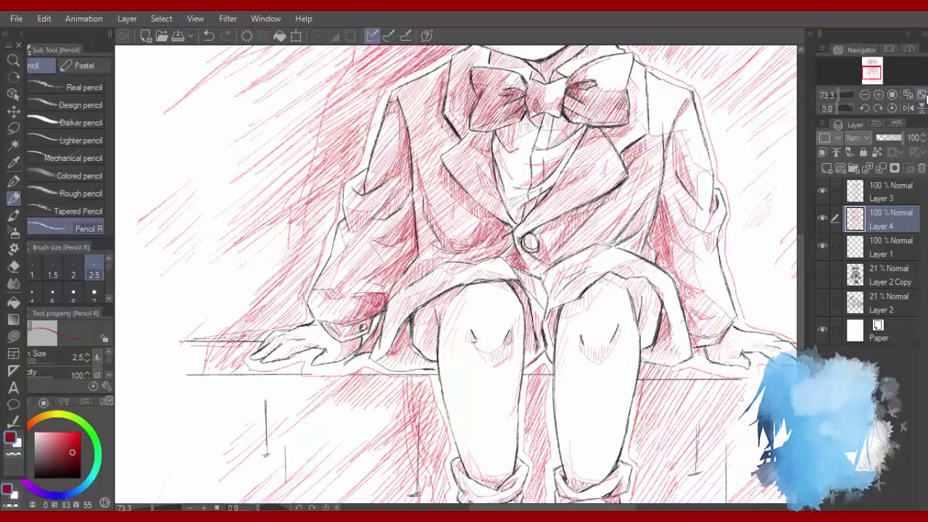
Draw dark red strokes beneath the bench's front edge and down the bench front beside the right leg.
{"action": "left_click", "coordinate": [921, 95]}
{"action": "scroll", "coordinate": [560, 406], "scroll_direction": "up", "scroll_amount": 2}
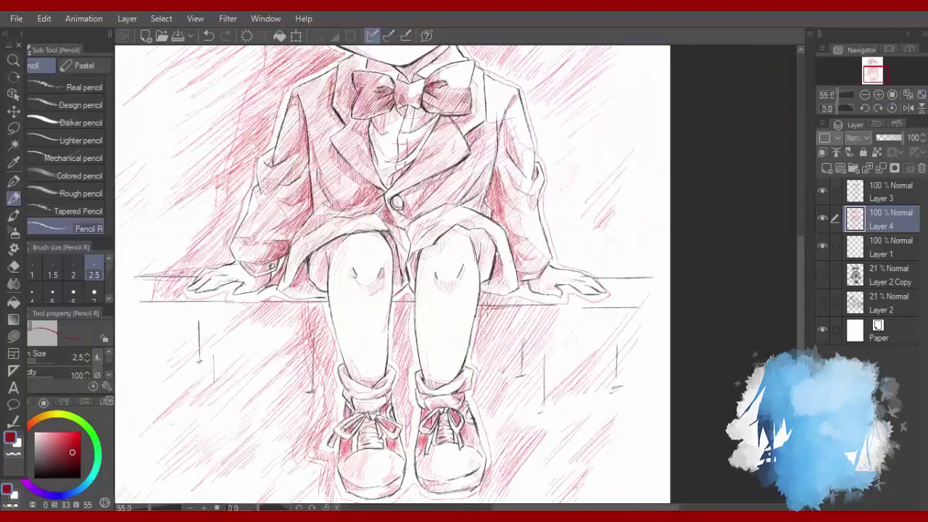
{"action": "left_click_drag", "start_coordinate": [487, 309], "coordinate": [544, 307]}
{"action": "mouse_move", "coordinate": [485, 311]}
{"action": "left_mouse_down"}
{"action": "mouse_move", "coordinate": [552, 305]}
{"action": "mouse_move", "coordinate": [532, 310]}
{"action": "mouse_move", "coordinate": [521, 374]}
{"action": "mouse_move", "coordinate": [632, 364]}
{"action": "left_mouse_up"}
Undo the last stroke, choose a red (saturation 74, brightness 80) and draw horizontal joint lines across the bench front on both sides.
{"action": "left_click", "coordinate": [68, 441]}
{"action": "key", "text": "ctrl+z"}
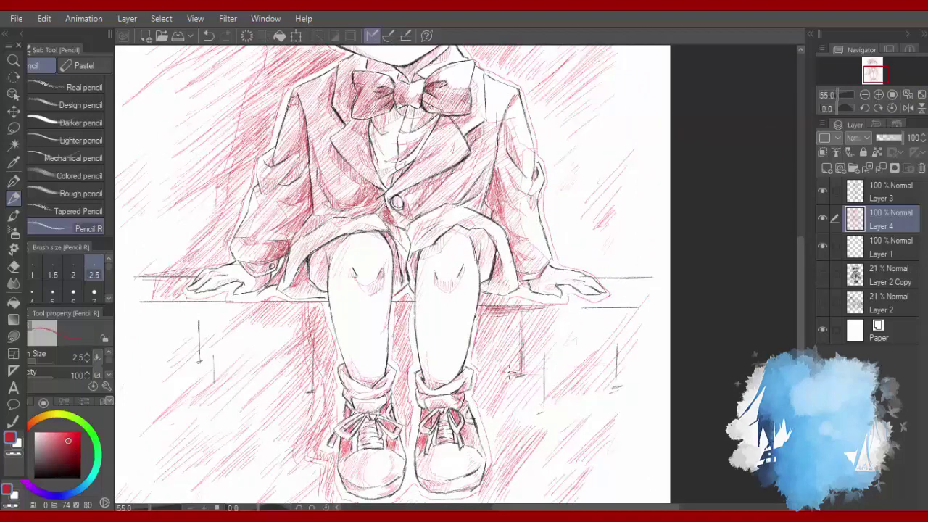
{"action": "left_click_drag", "start_coordinate": [509, 373], "coordinate": [606, 367]}
{"action": "left_click_drag", "start_coordinate": [184, 362], "coordinate": [253, 357]}
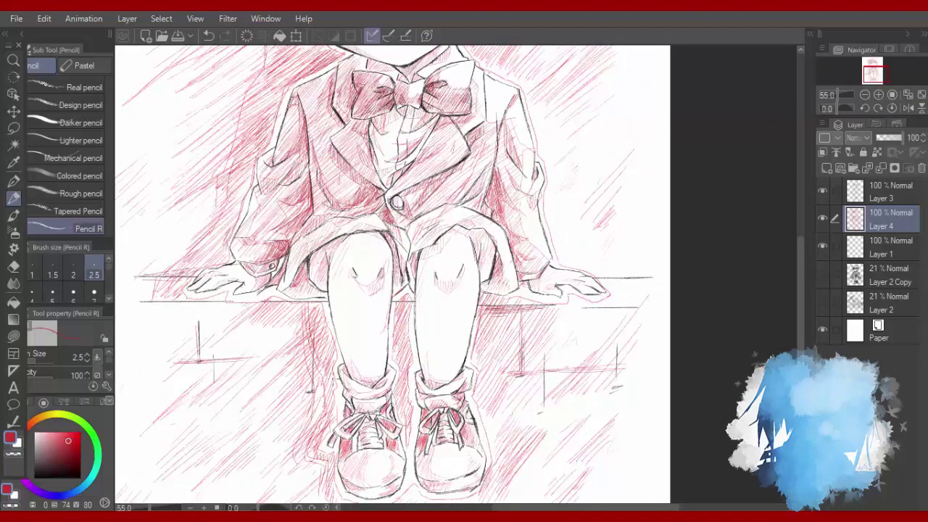
Add short lower joint lines on the bench front beside the left ankle and at the vertical line beside the right leg.
{"action": "left_click_drag", "start_coordinate": [302, 390], "coordinate": [303, 404]}
{"action": "left_click_drag", "start_coordinate": [277, 397], "coordinate": [316, 393]}
{"action": "left_click_drag", "start_coordinate": [537, 406], "coordinate": [562, 403]}
{"action": "left_click_drag", "start_coordinate": [546, 353], "coordinate": [546, 399]}
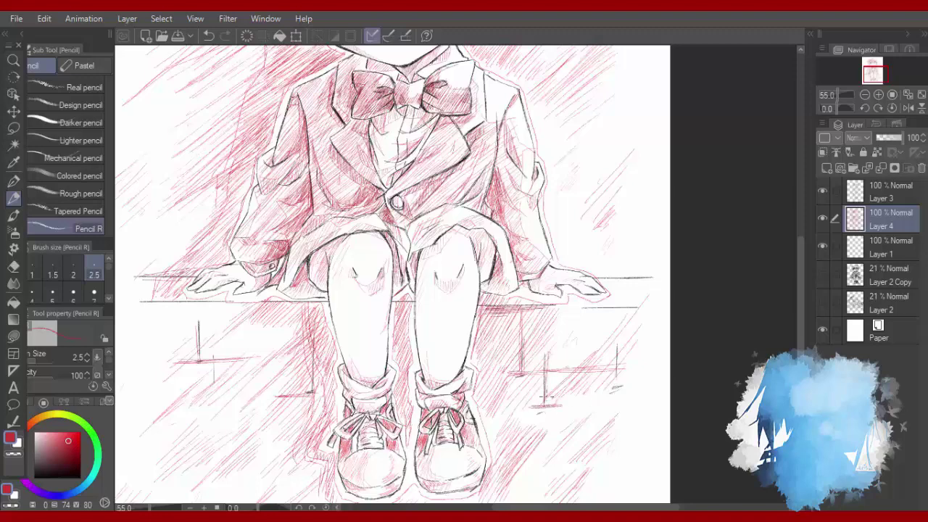